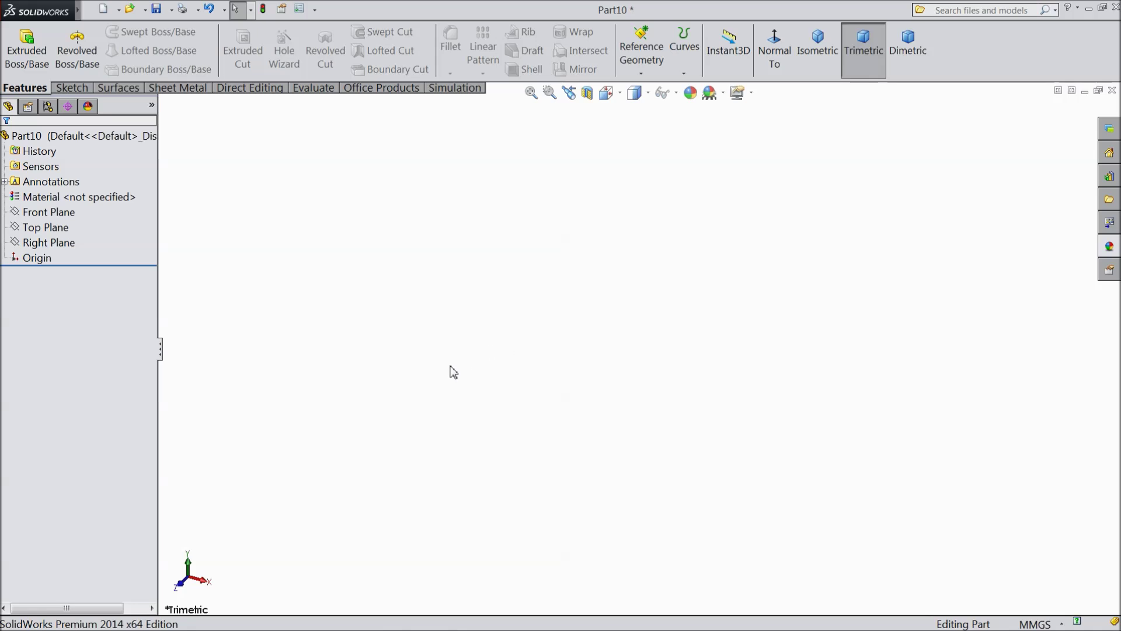
Step: Start a sketch on the Front Plane and draw an open lower centerpoint arc about the origin, about 95 mm radius and 212° sweep
left_click(49, 211)
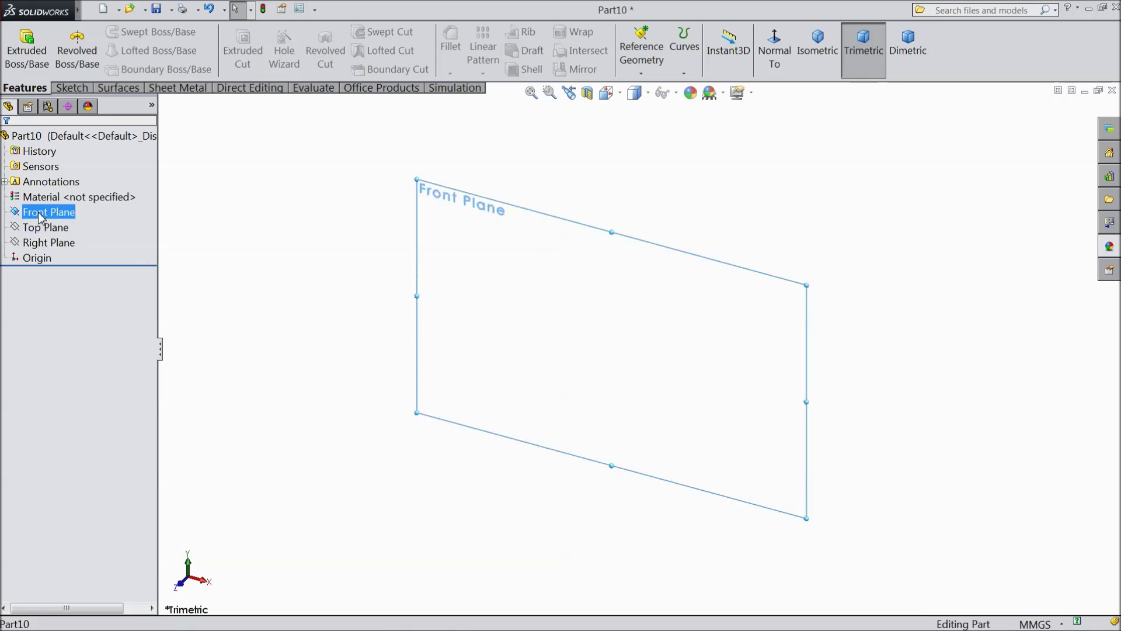
left_click(48, 196)
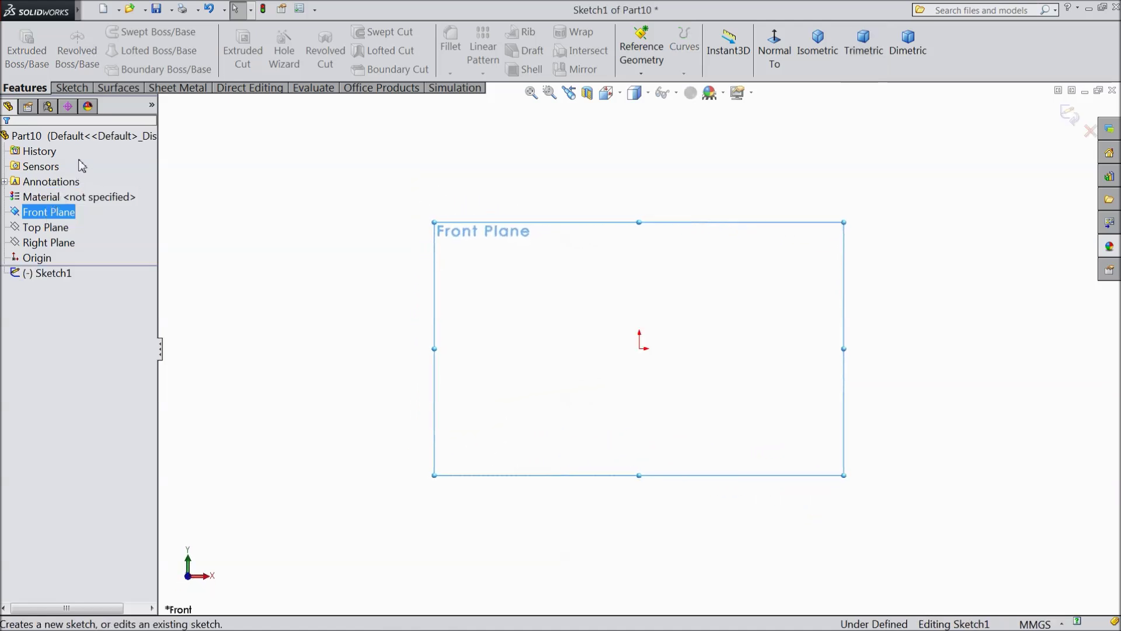
left_click(82, 89)
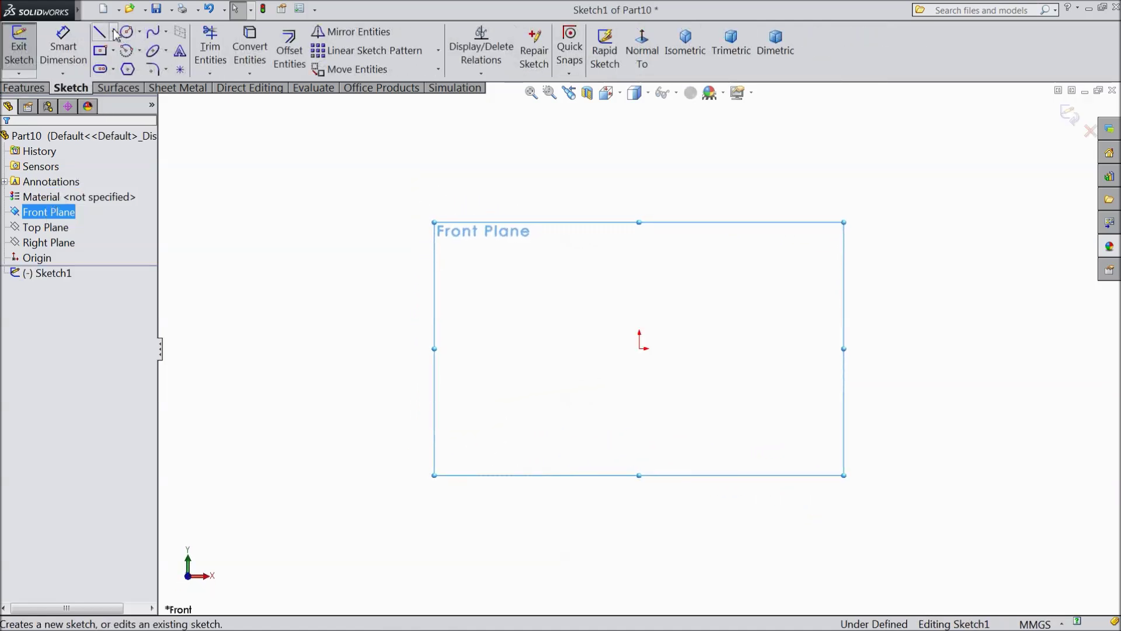
left_click(139, 51)
left_click(156, 70)
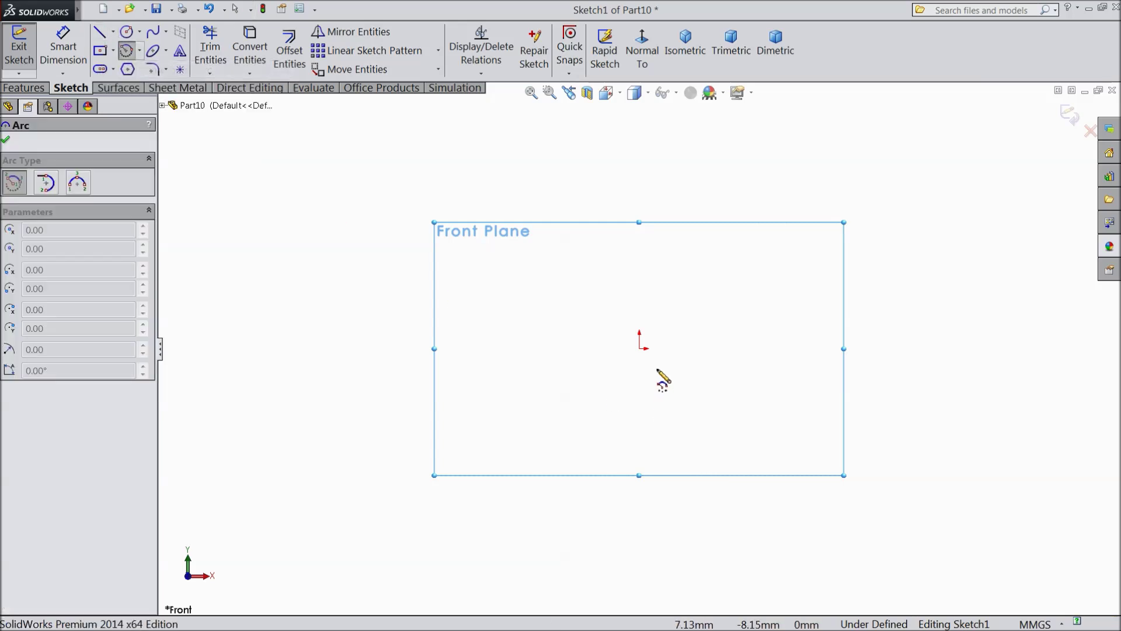
left_click(640, 348)
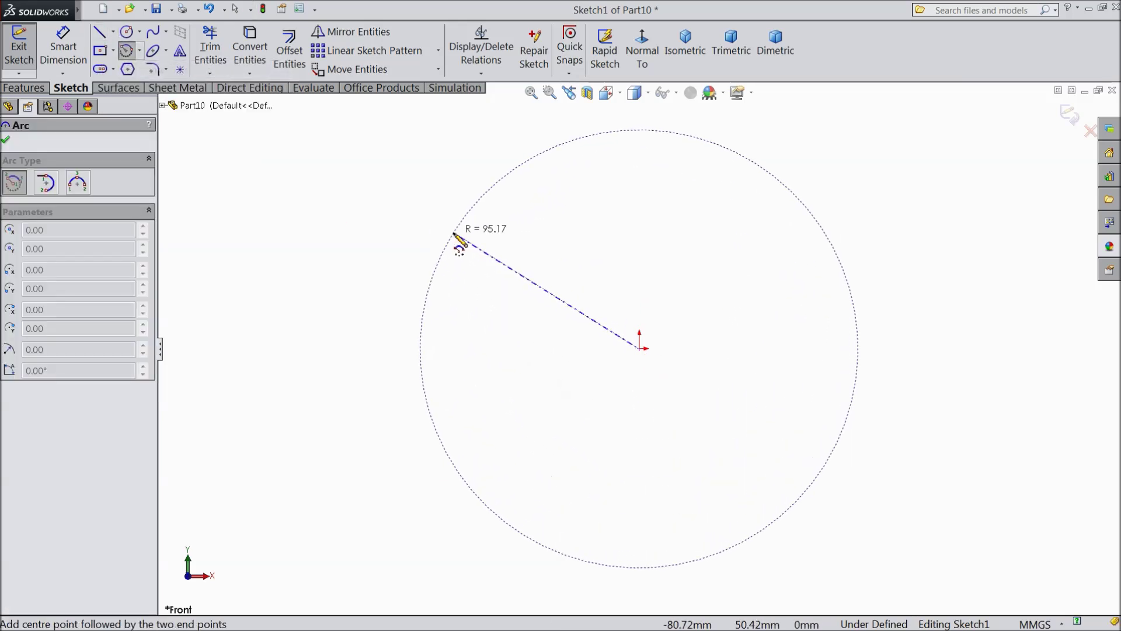
left_click(453, 234)
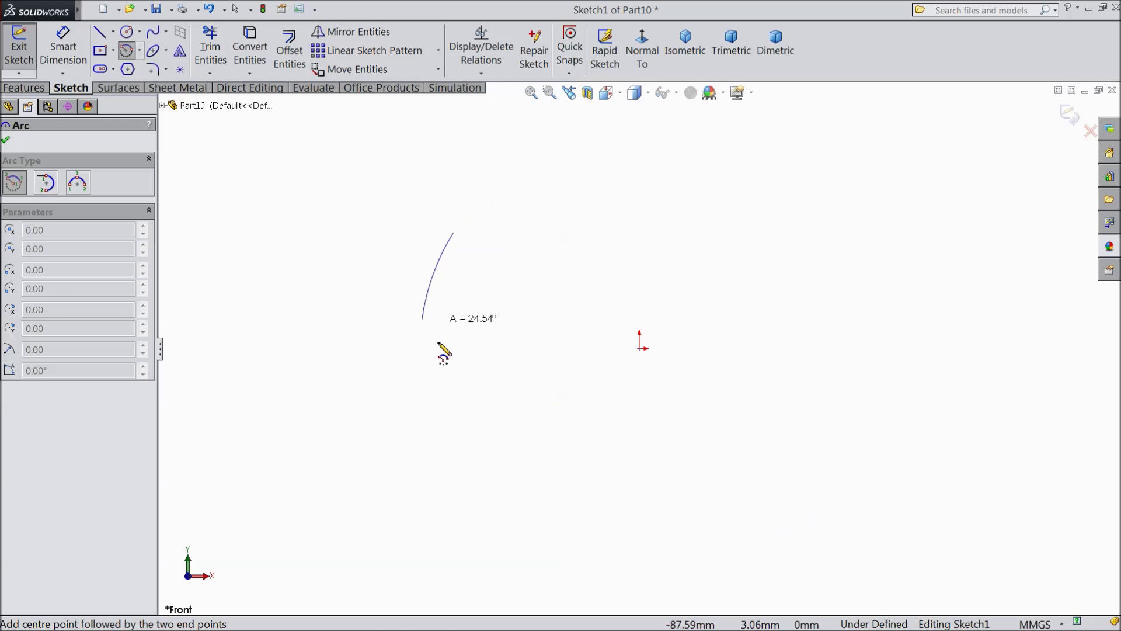
left_click(858, 350)
Step: Draw a second, concentric centerpoint arc about the origin inside the first, with a radius of about 60 mm
left_click(640, 348)
left_click(520, 279)
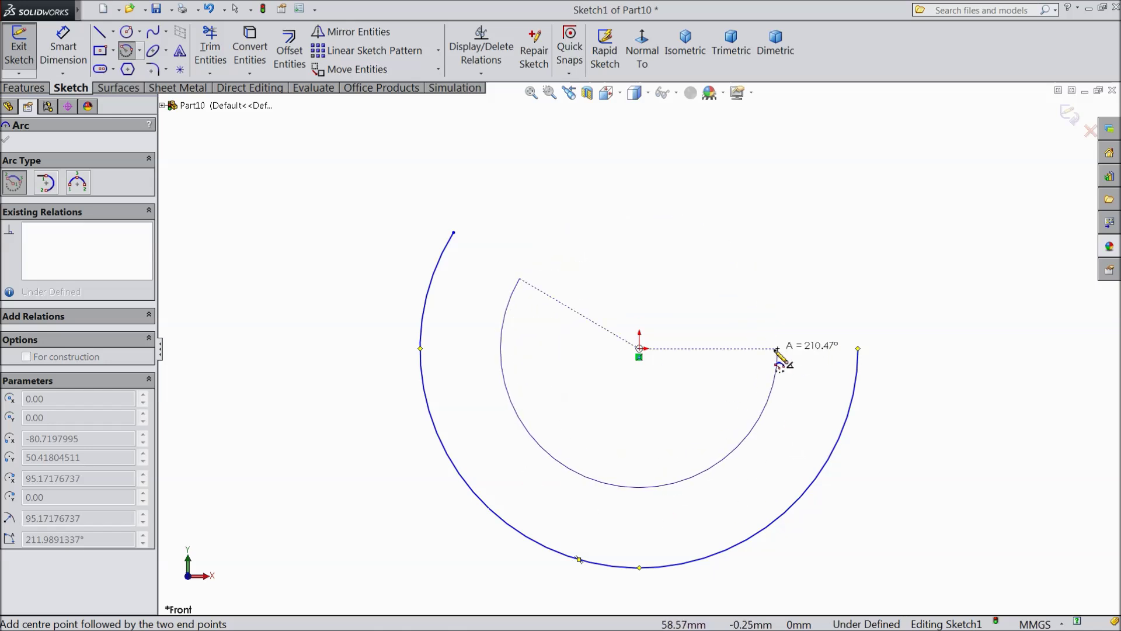
left_click(777, 349)
right_click(806, 308)
left_click(816, 129)
Step: Add a horizontal relation between the origin and the endpoints of both arcs level with it
scroll(779, 377, "down", 2)
left_click(603, 346)
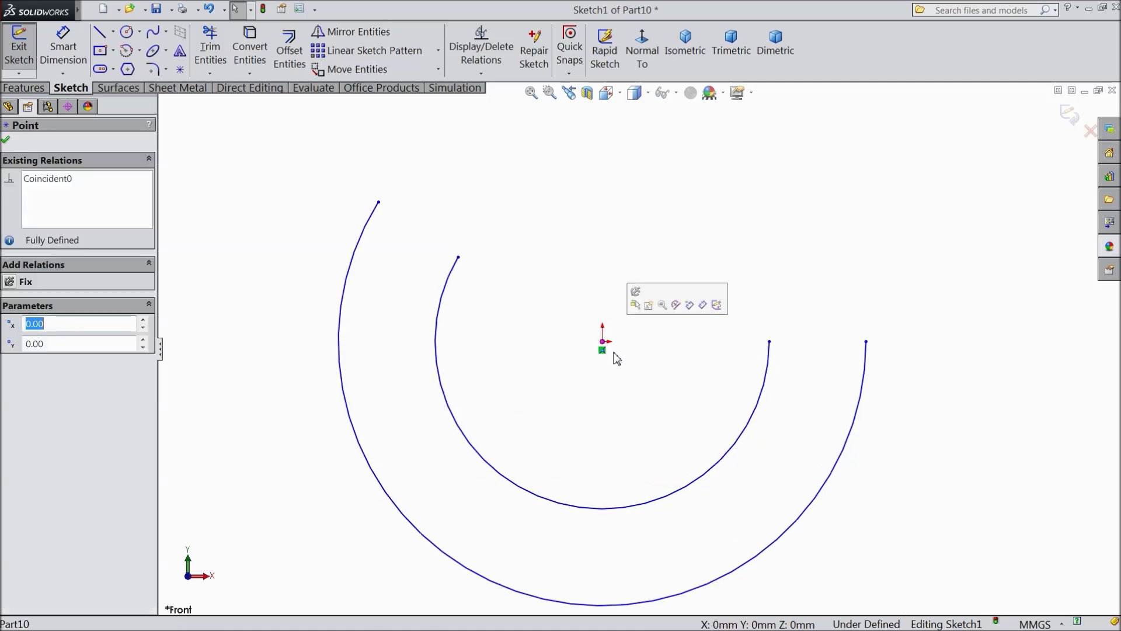
left_click(770, 344)
left_click(867, 341, "ctrl")
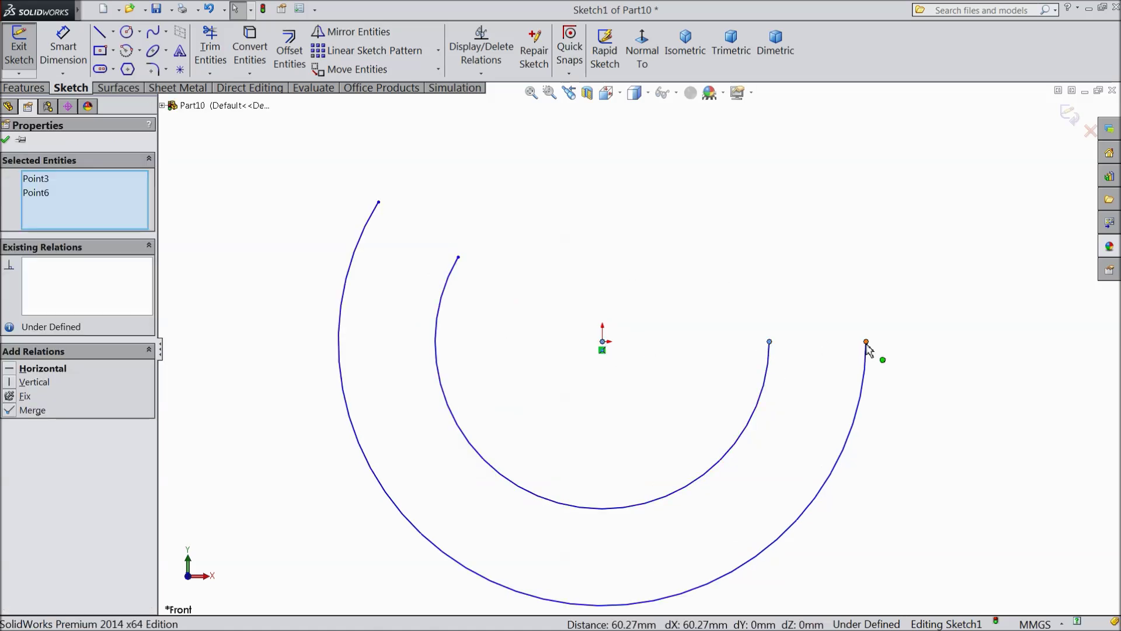
left_click(898, 294)
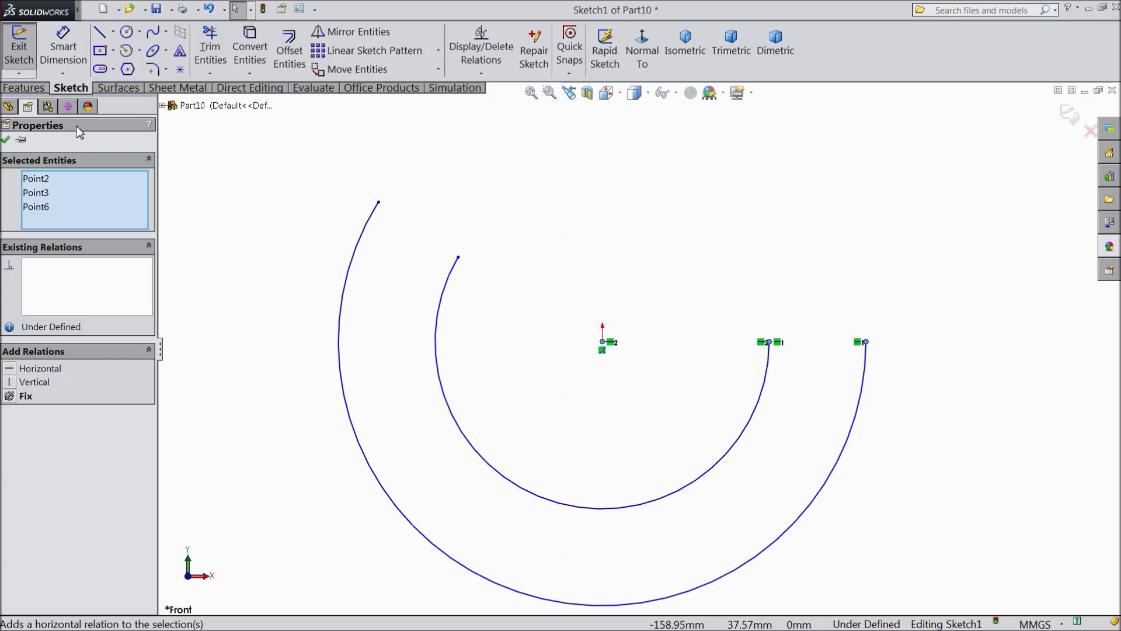
Step: Dimension the inner arc with a radius of 90 mm
left_click(63, 46)
scroll(514, 376, "up", 3)
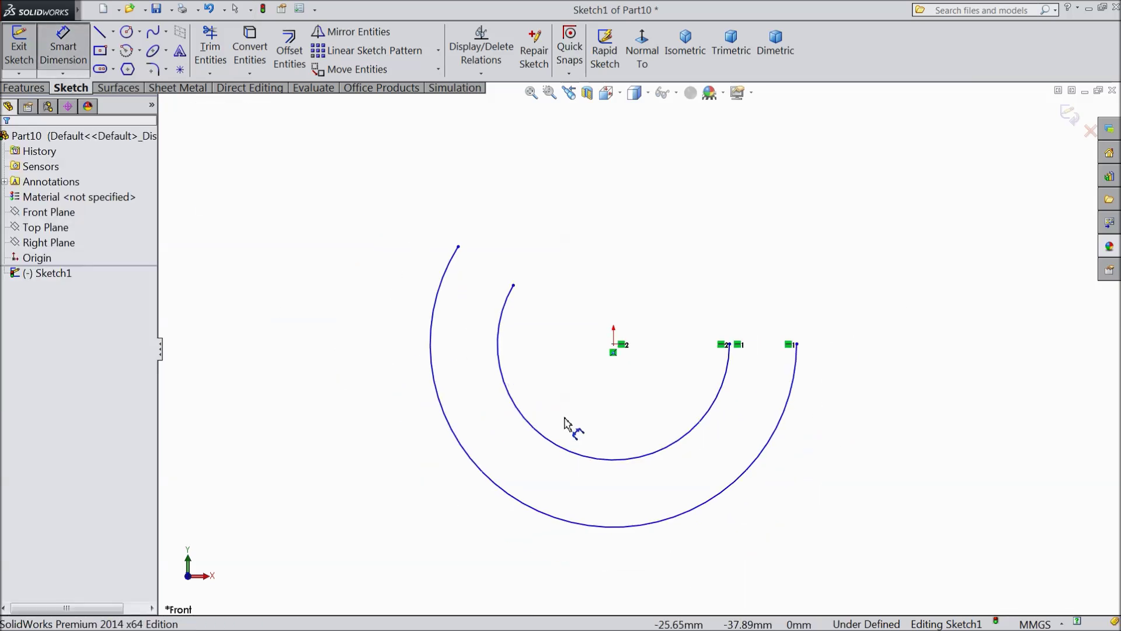
left_click(566, 455)
left_click(380, 489)
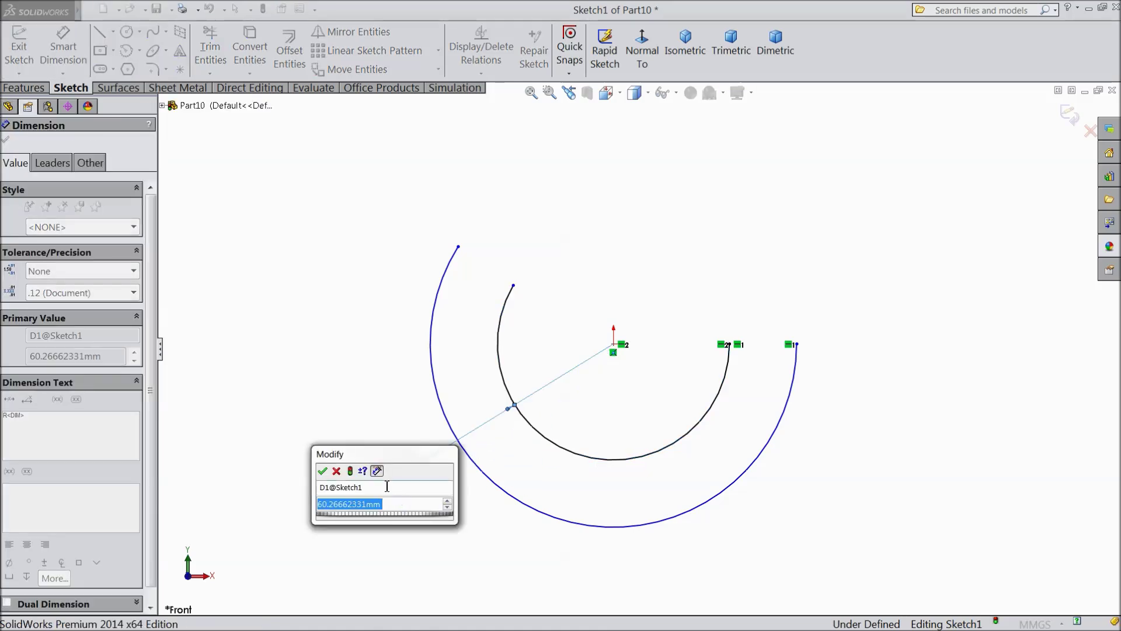
type("90")
left_click(322, 471)
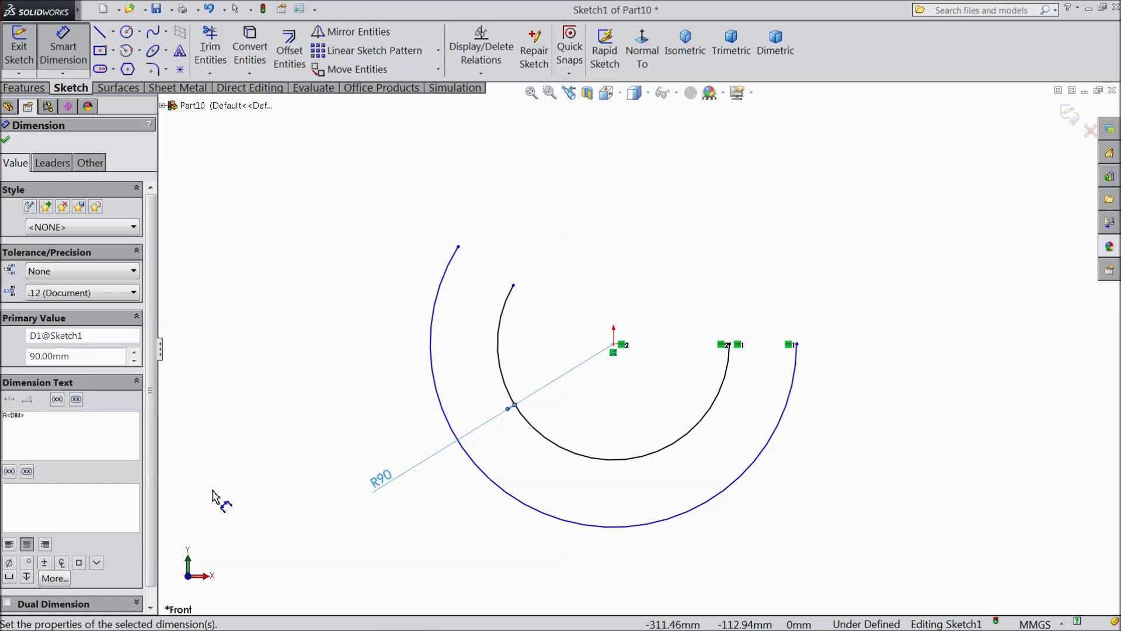
Step: Dimension the outer arc with a radius of 190 mm
left_click(500, 493)
left_click(378, 477)
type("190")
left_click(351, 505)
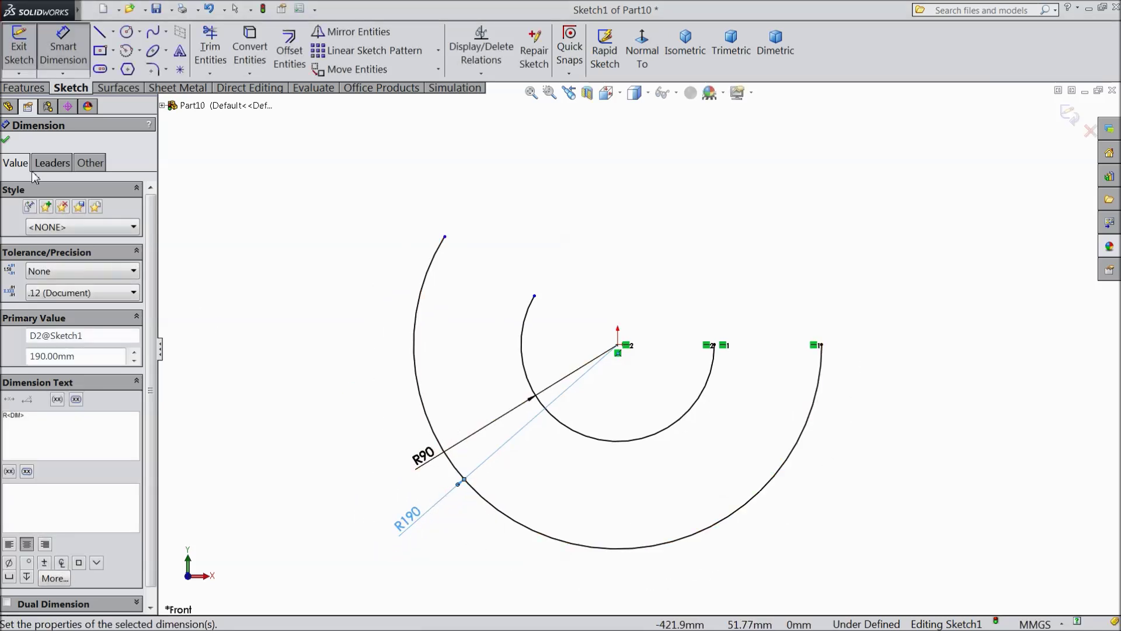
left_click(7, 141)
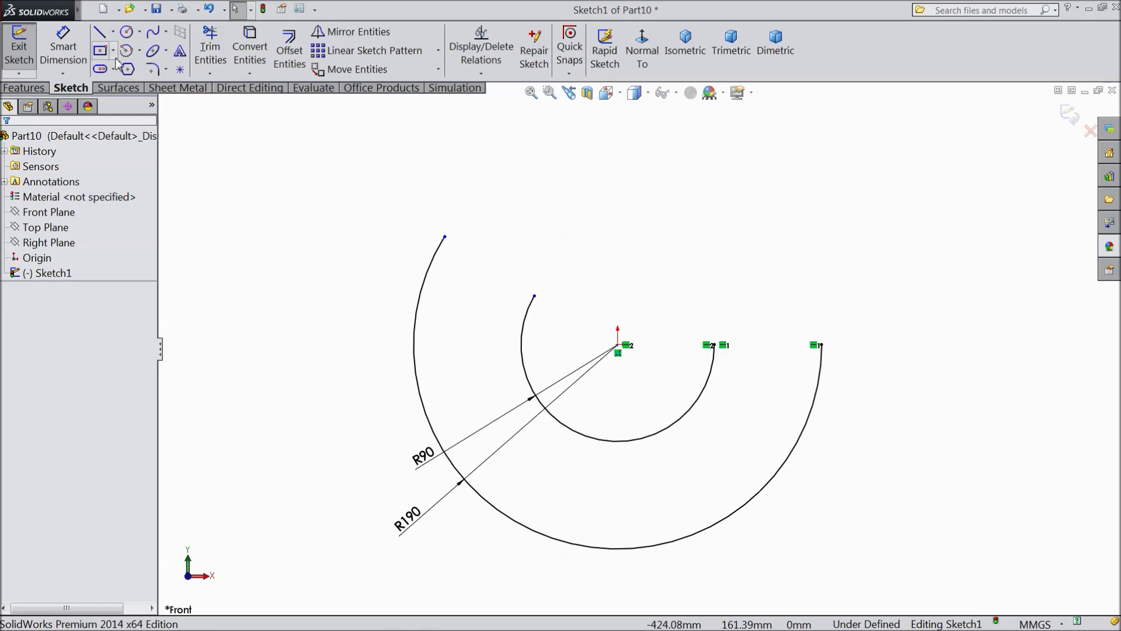
Step: Draw a vertical centerline about 200 mm long upward from the origin
left_click(114, 31)
left_click(128, 67)
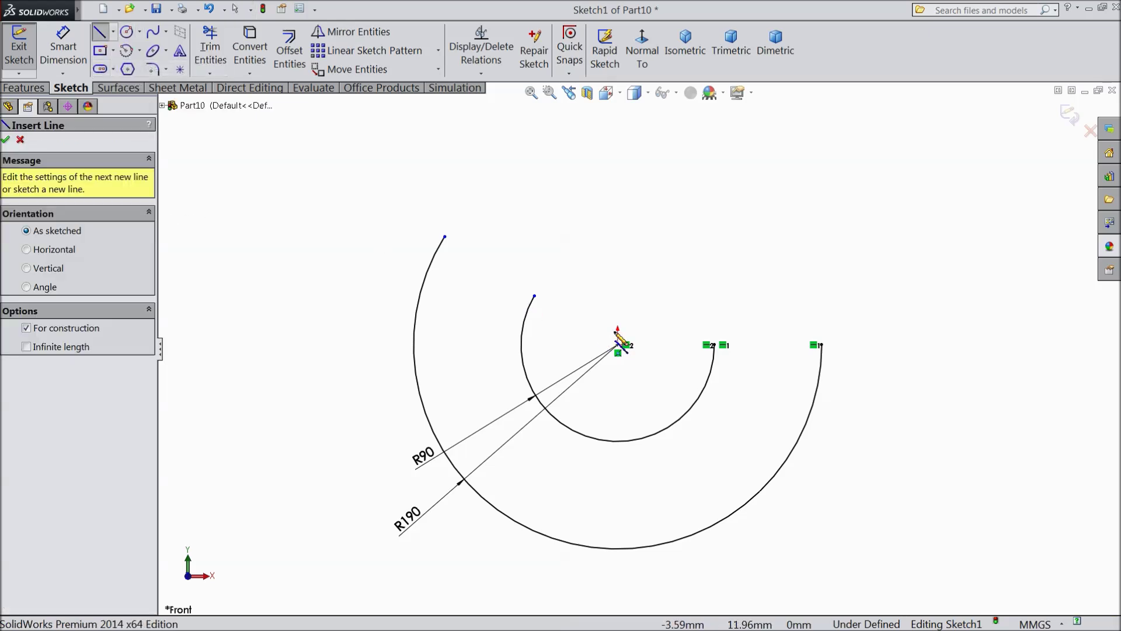
left_click(618, 346)
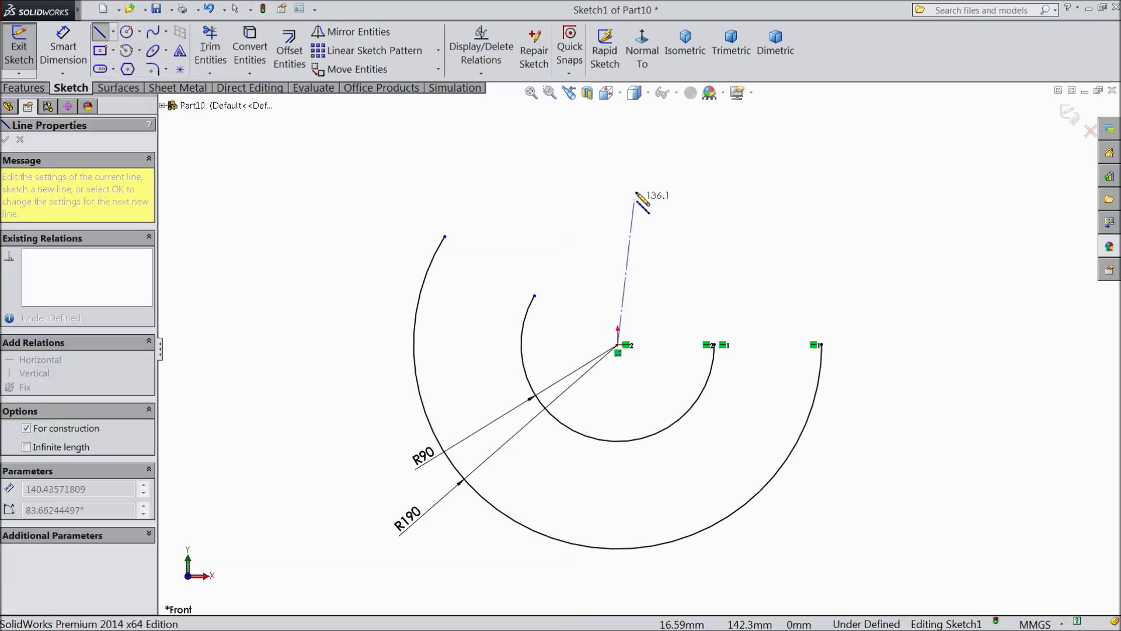
left_click(618, 130)
right_click(621, 117)
left_click(666, 129)
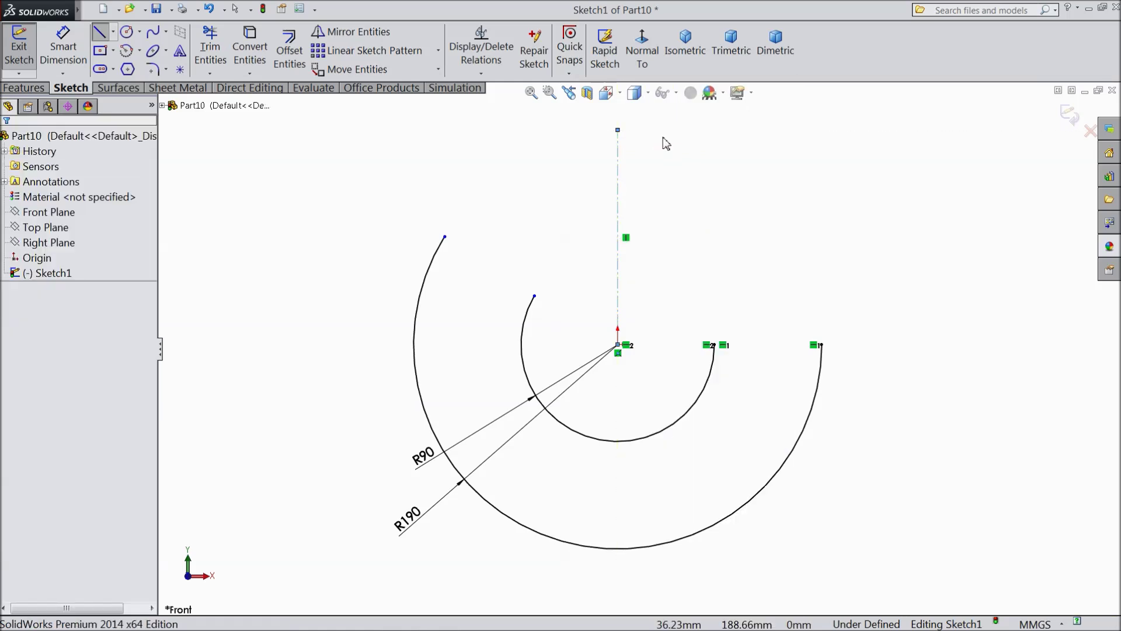
Step: Dimension the vertical centerline with a length of 443 mm
left_click(80, 69)
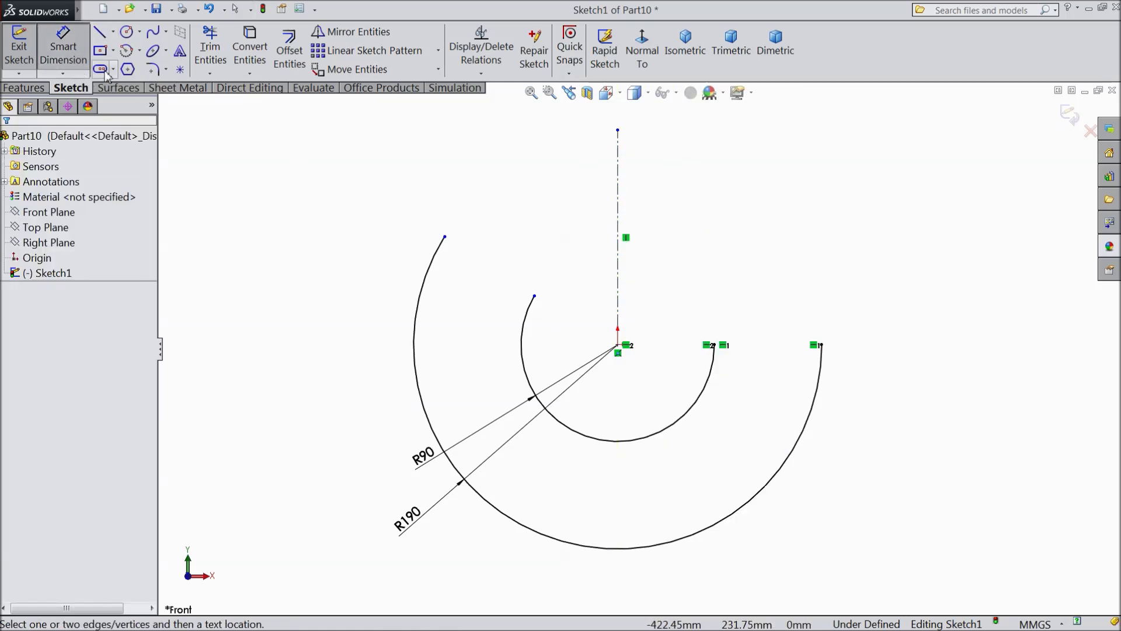
left_click(620, 245)
left_click(760, 246)
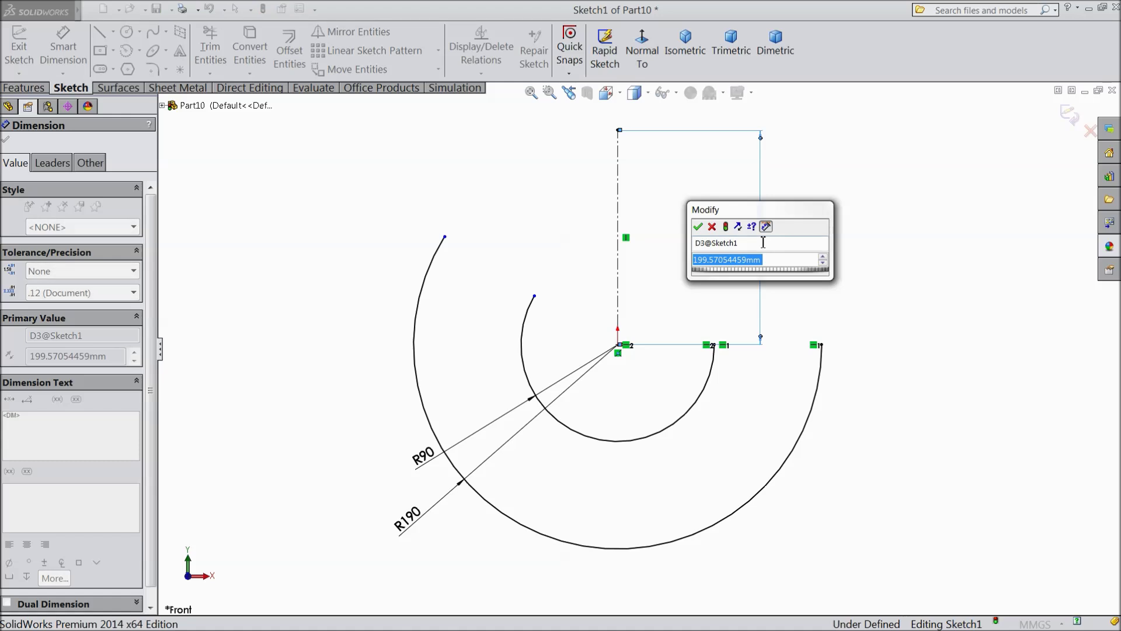
type("443")
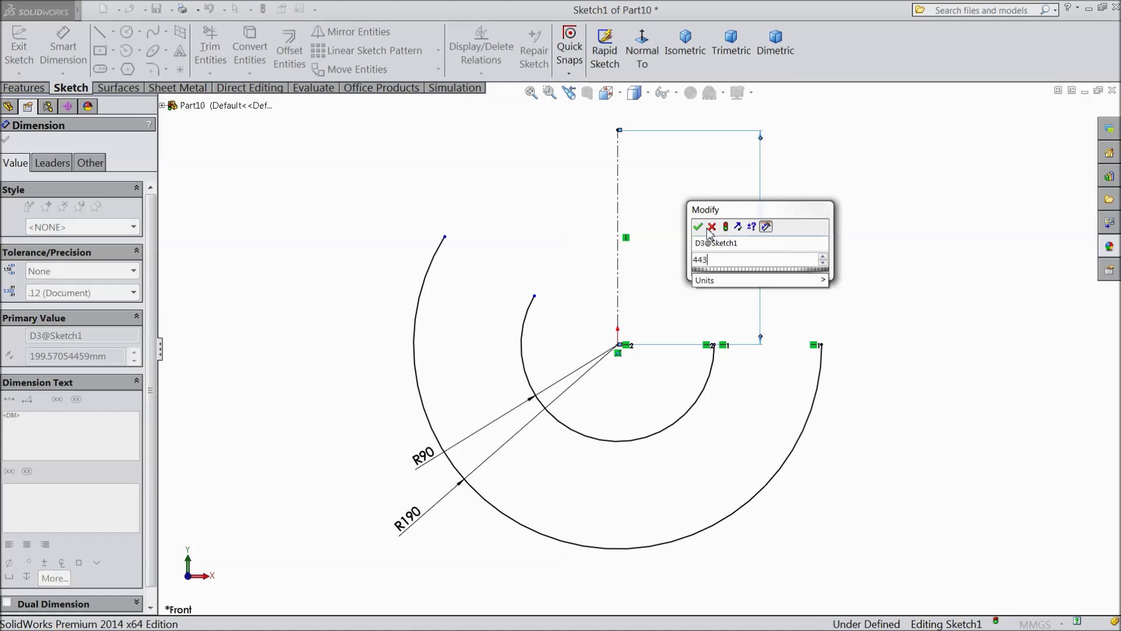
left_click(699, 227)
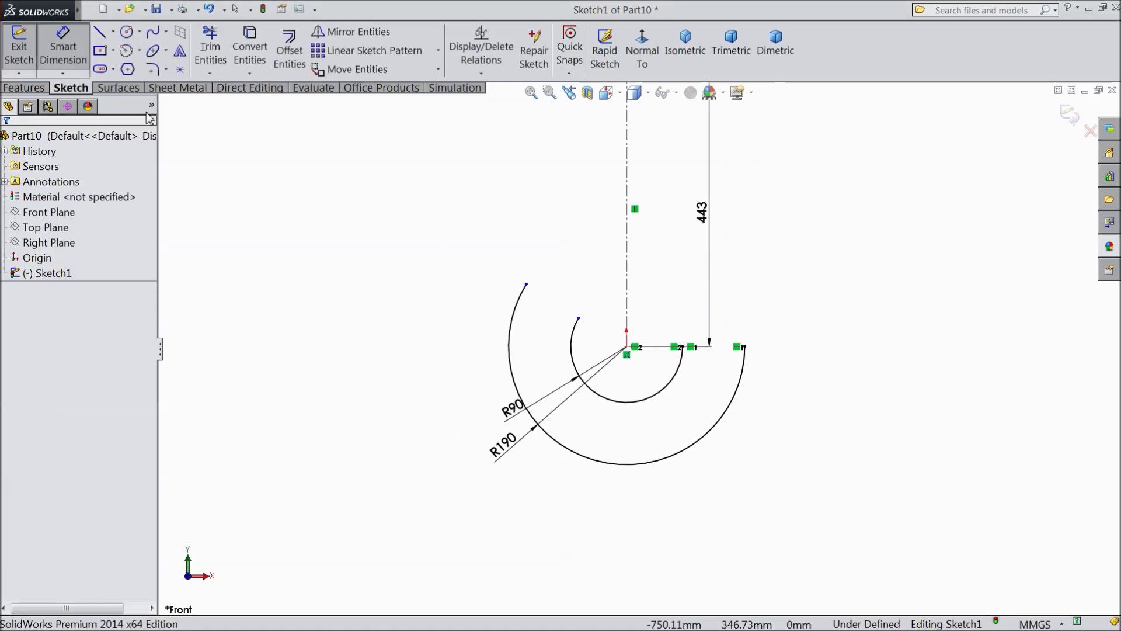
left_click(113, 32)
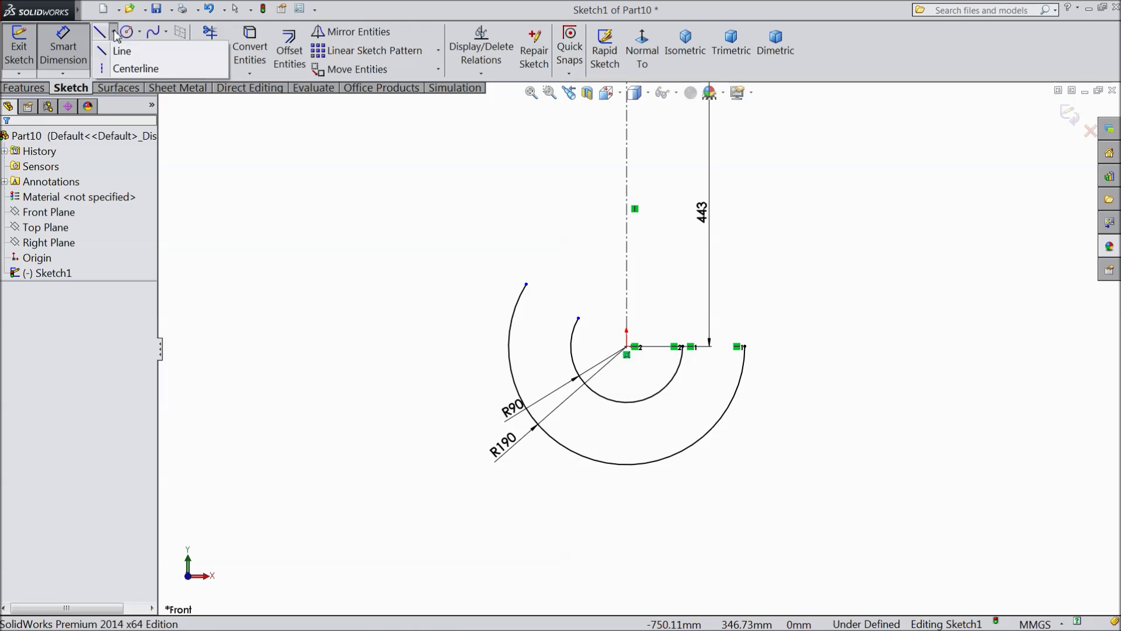
left_click(126, 62)
scroll(670, 240, "down", 2)
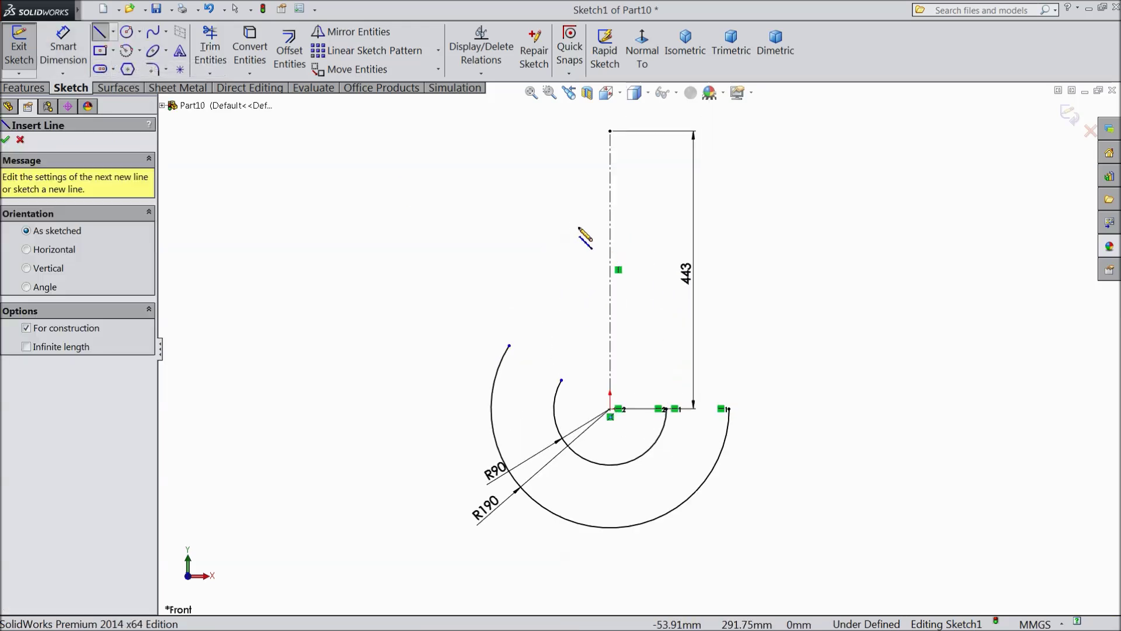
left_click(542, 211)
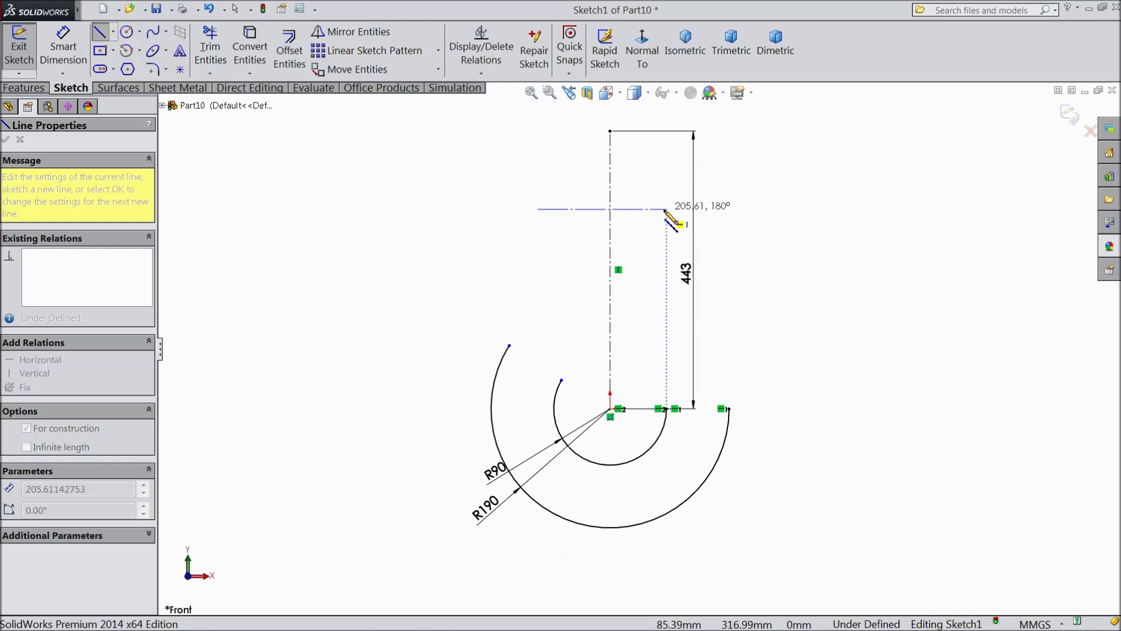
key("Escape")
left_click(510, 216)
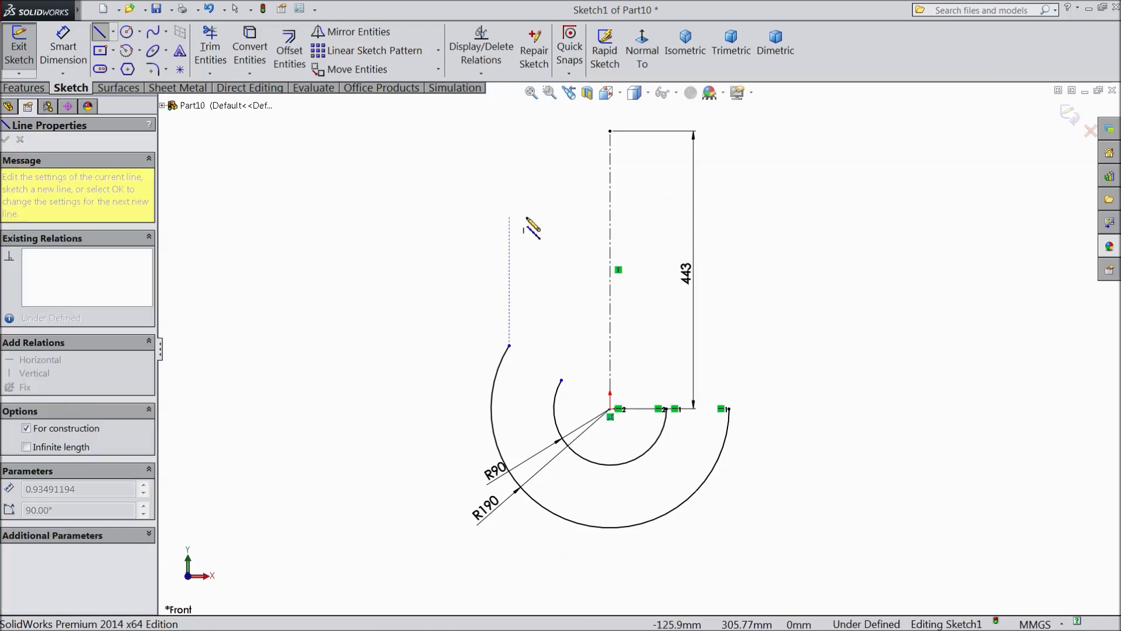
key("Escape")
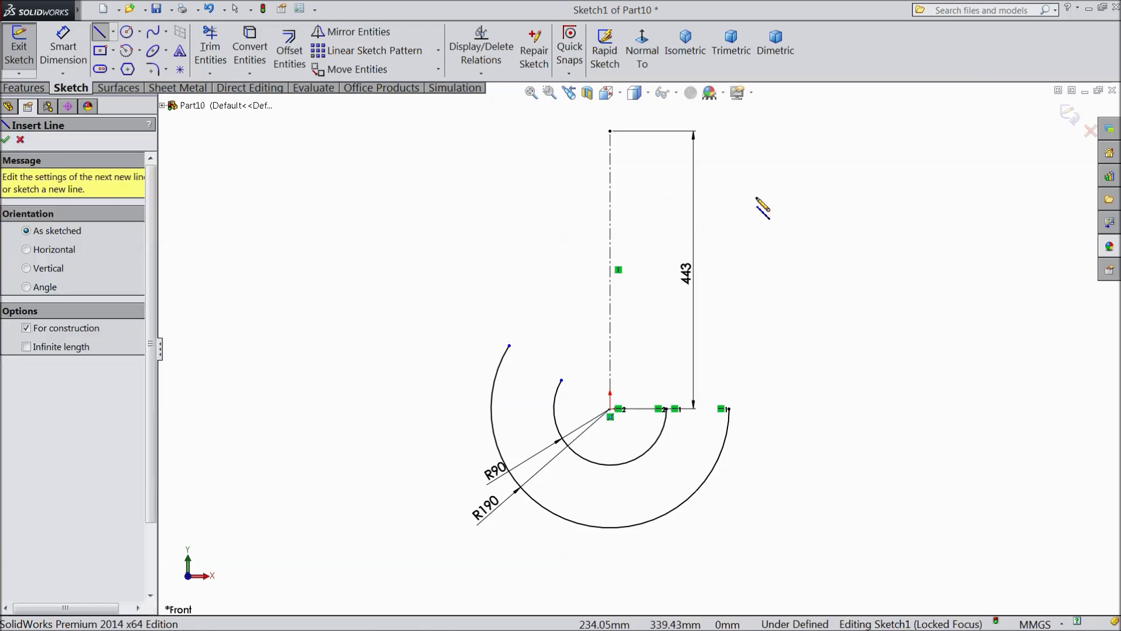
right_click(758, 207)
Step: Draw a short horizontal centerline crossing the vertical centerline about 324 mm above the origin
left_click(562, 206)
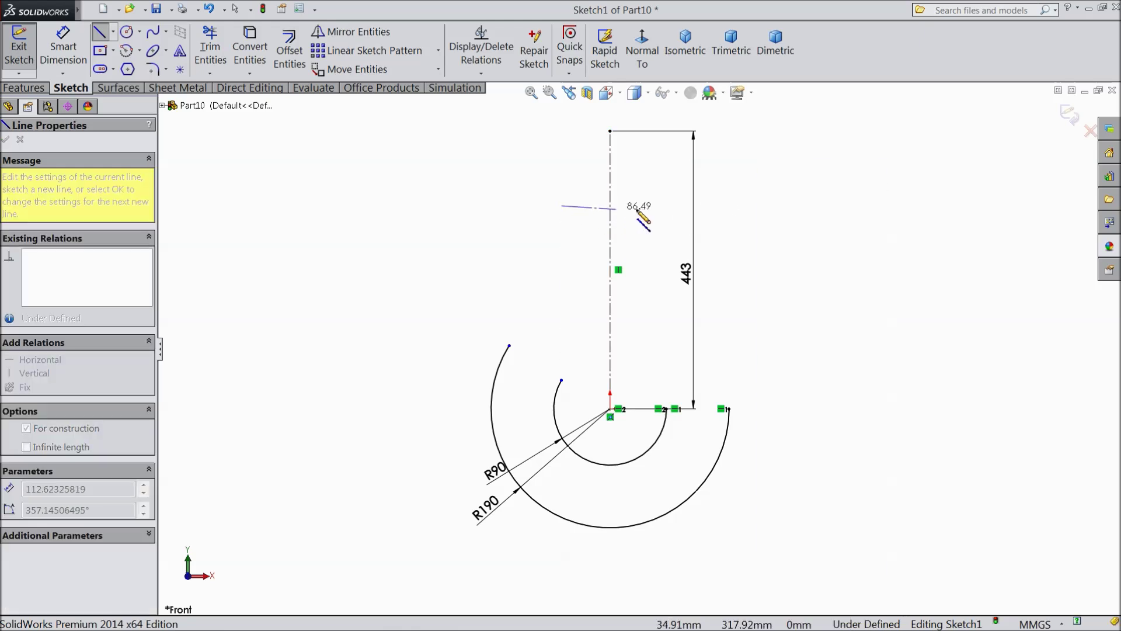
left_click(666, 206)
right_click(718, 207)
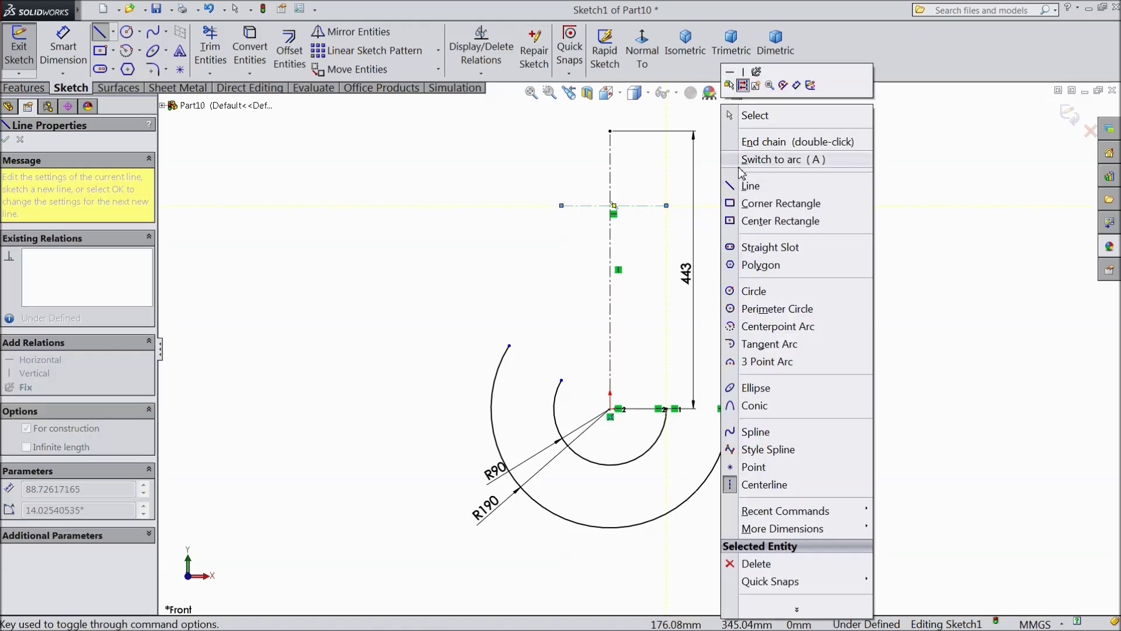
left_click(751, 115)
Step: Make the endpoints of the horizontal centerline symmetric about the vertical centerline
scroll(685, 175, "down", 4)
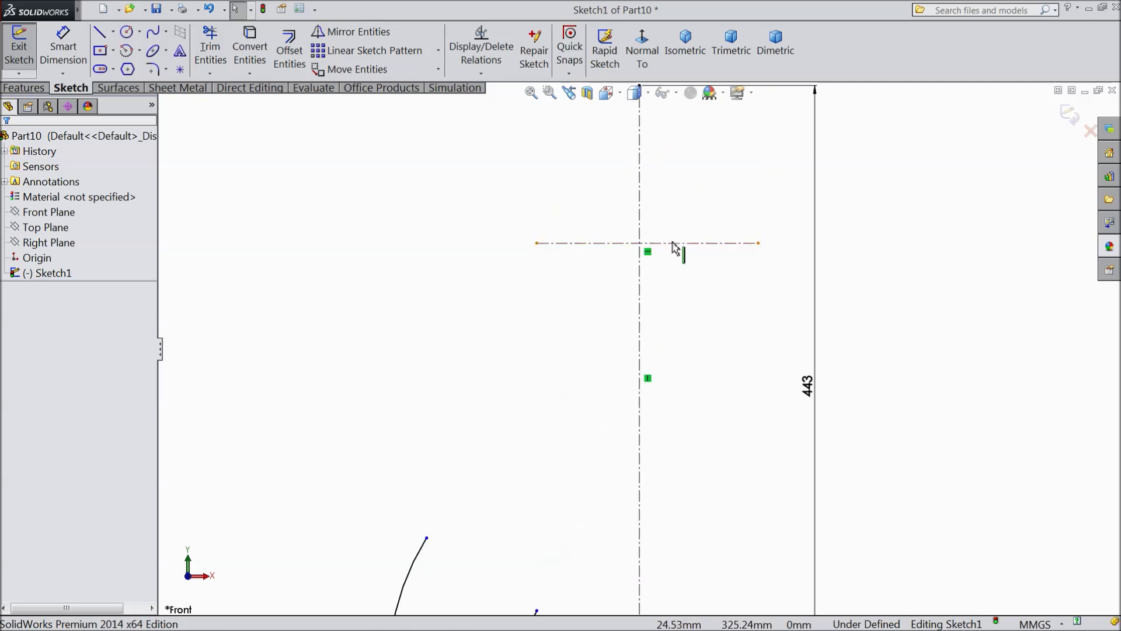
left_click(672, 242)
left_click(549, 237)
left_click(536, 242)
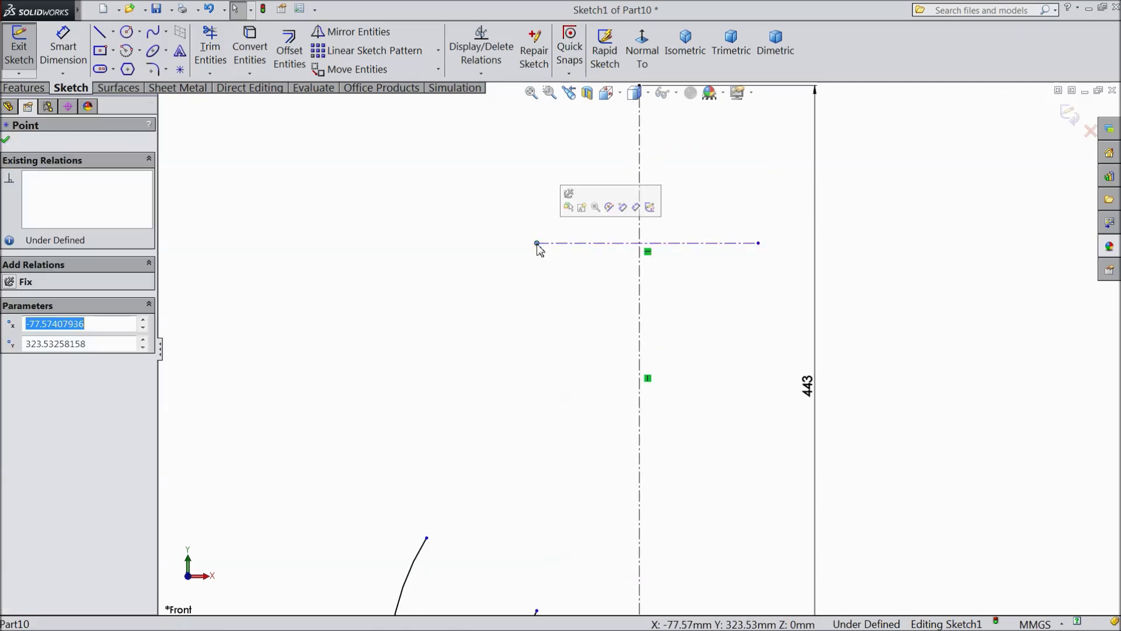
left_click(640, 223, "ctrl")
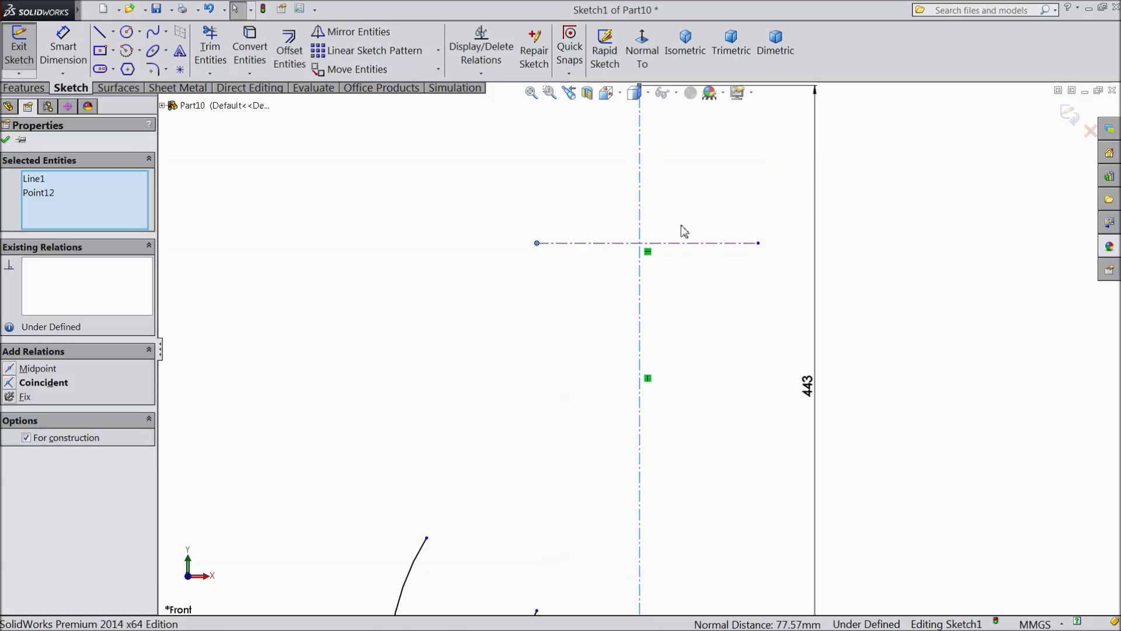
left_click(759, 244, "ctrl")
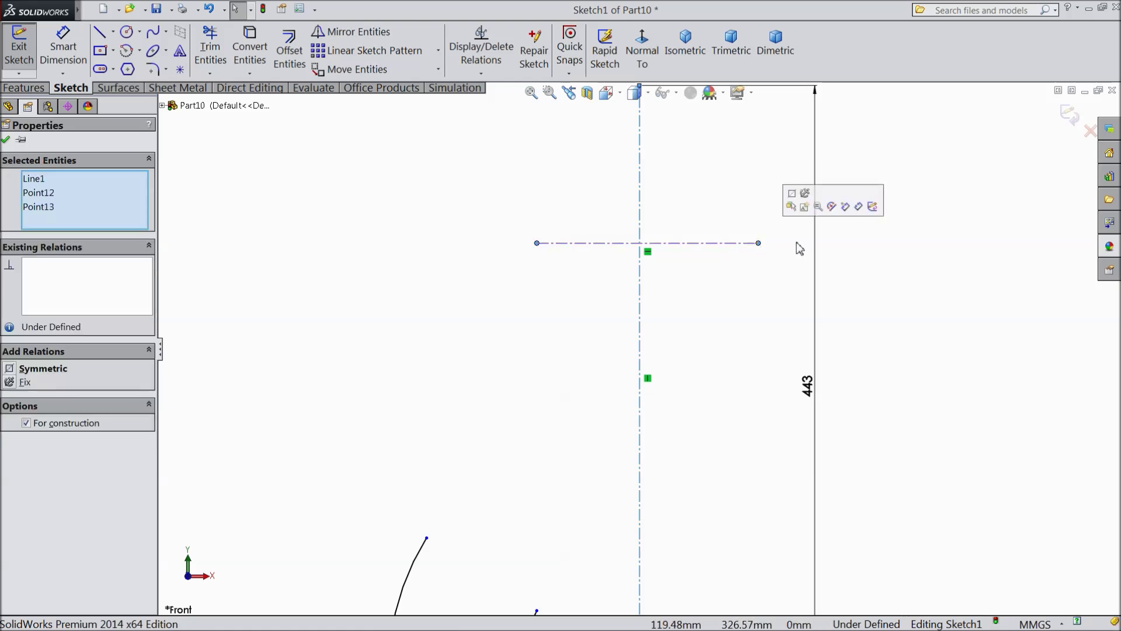
left_click(792, 197)
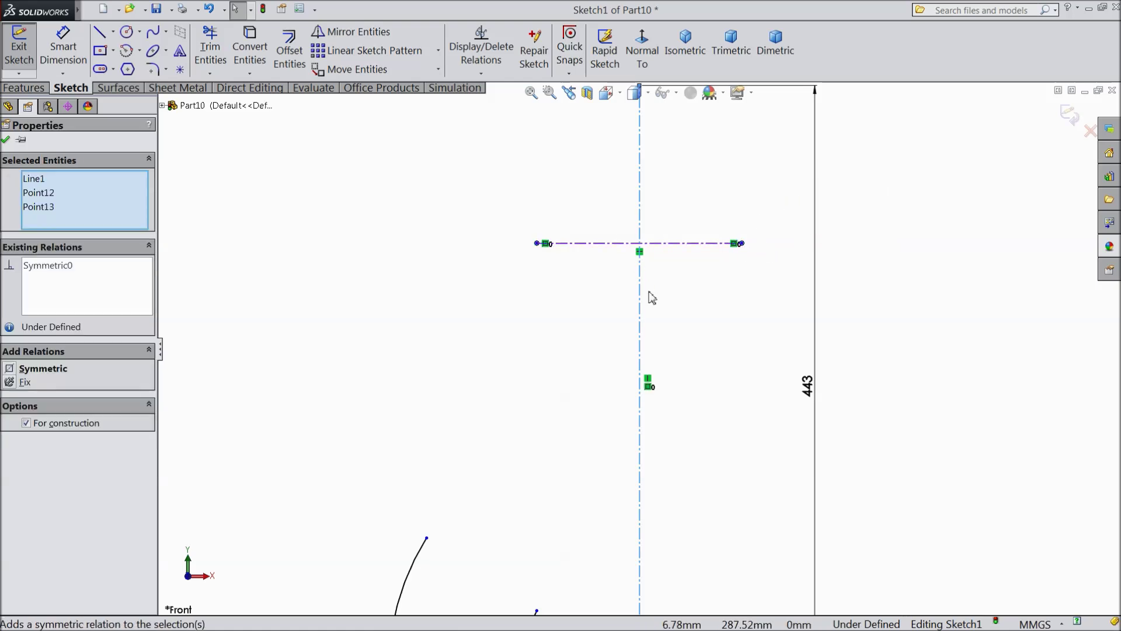
Step: Dimension the vertical distance from the vertical centerline's upper endpoint to the horizontal centerline as 203 mm
scroll(639, 277, "up", 2)
left_click(64, 47)
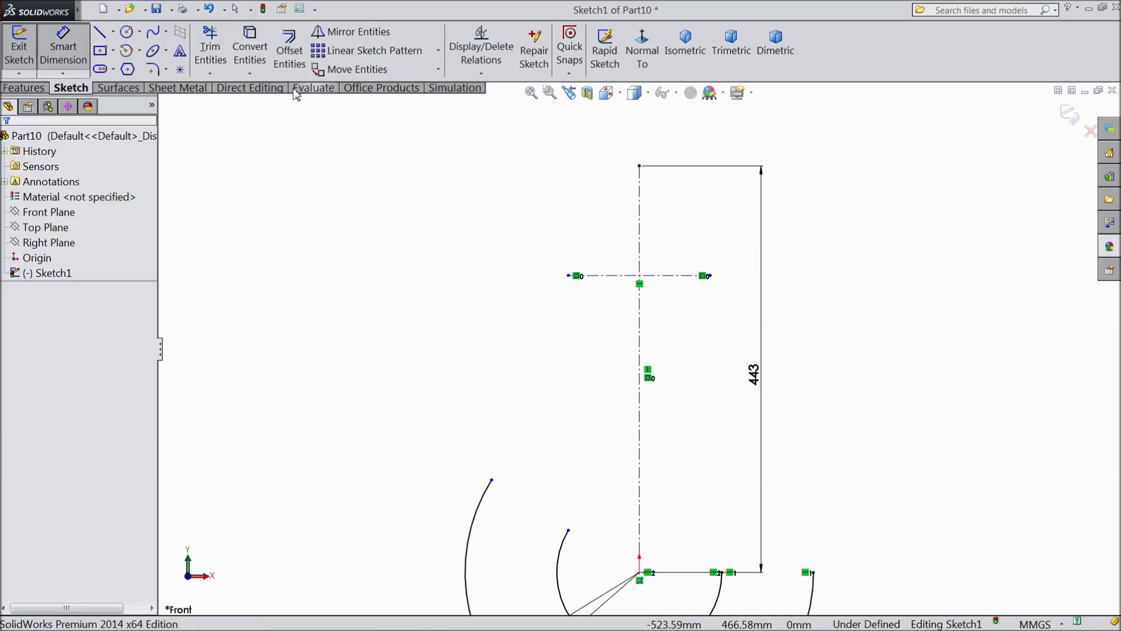
left_click(640, 166)
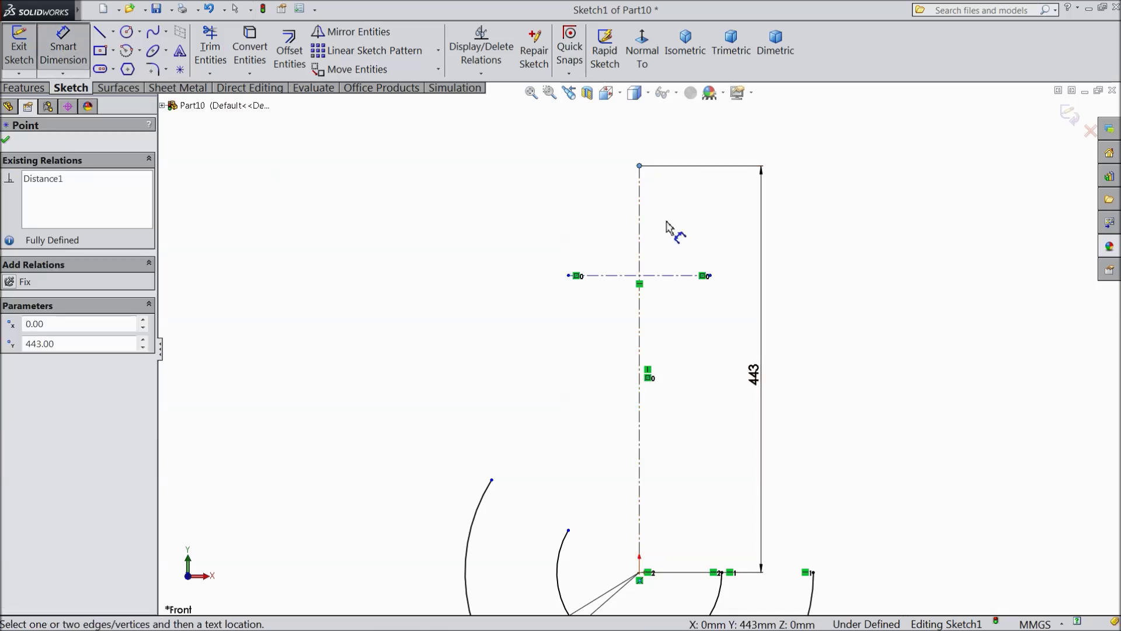
left_click(674, 276)
left_click(788, 227)
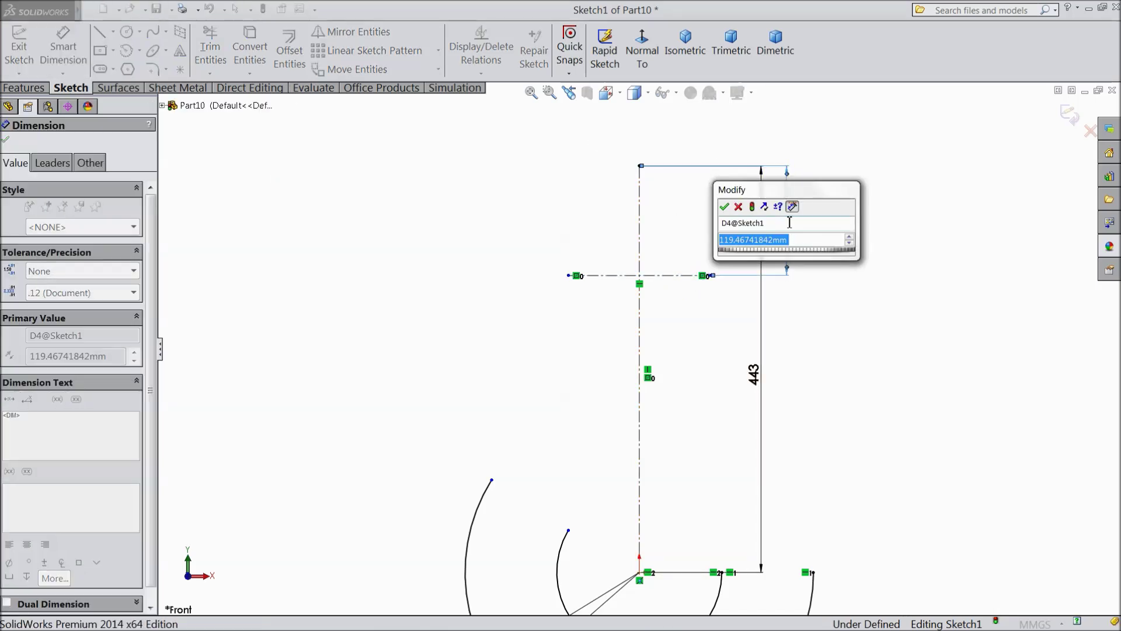
type("203")
left_click(724, 206)
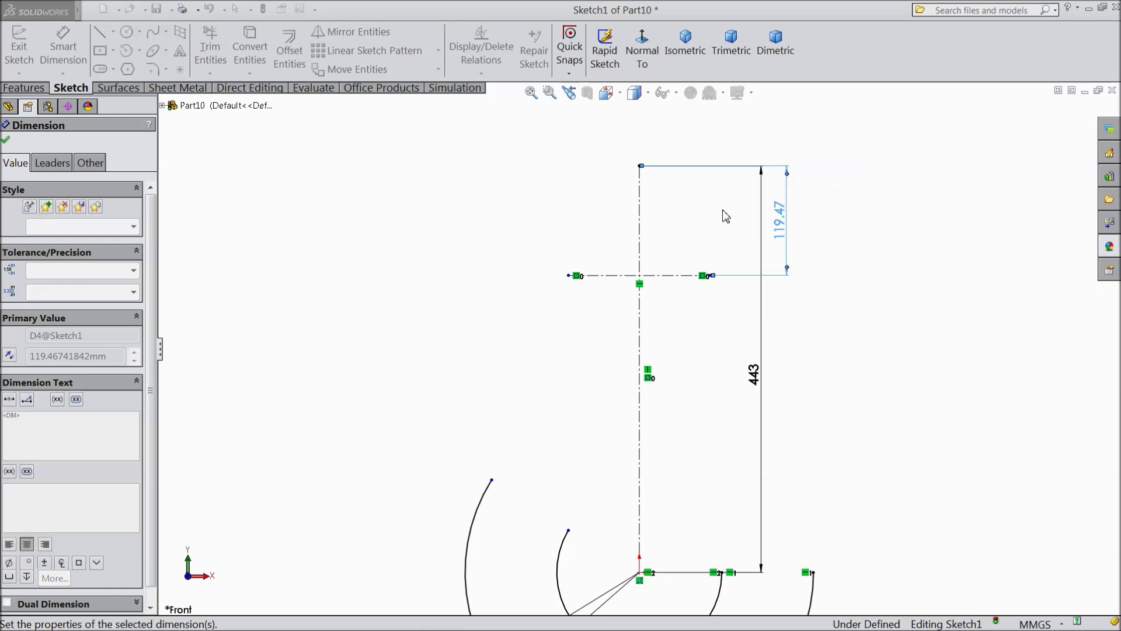
Step: Draw a three-point arc of about 153 mm radius from the outer arc's upper-left end to the horizontal centerline, left of the vertical centerline
scroll(737, 469, "down", 2)
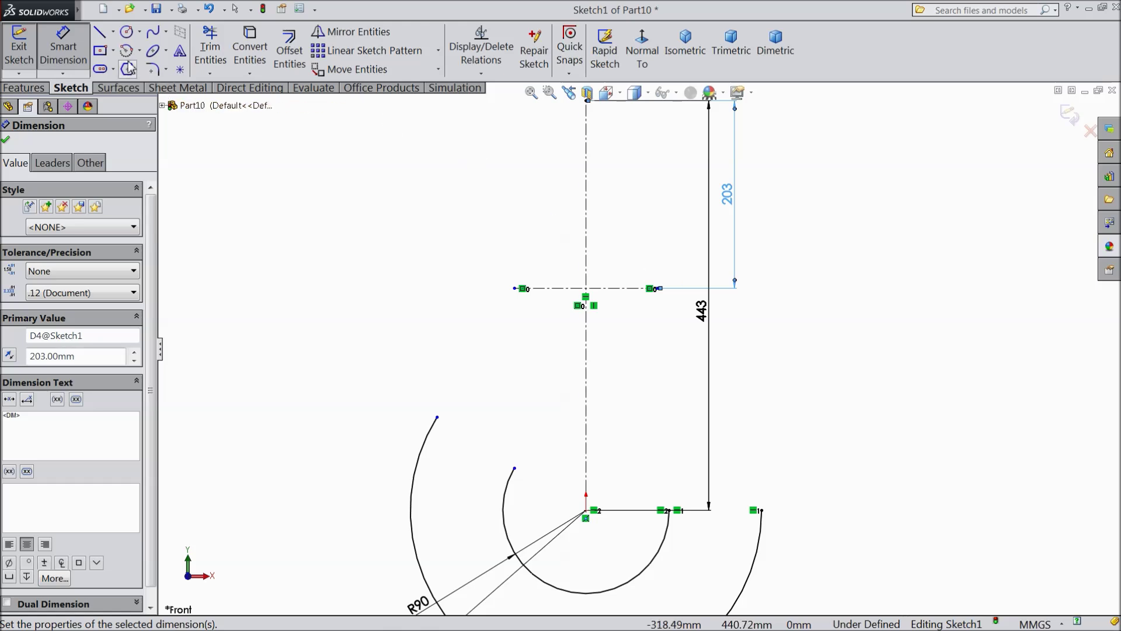
left_click(139, 50)
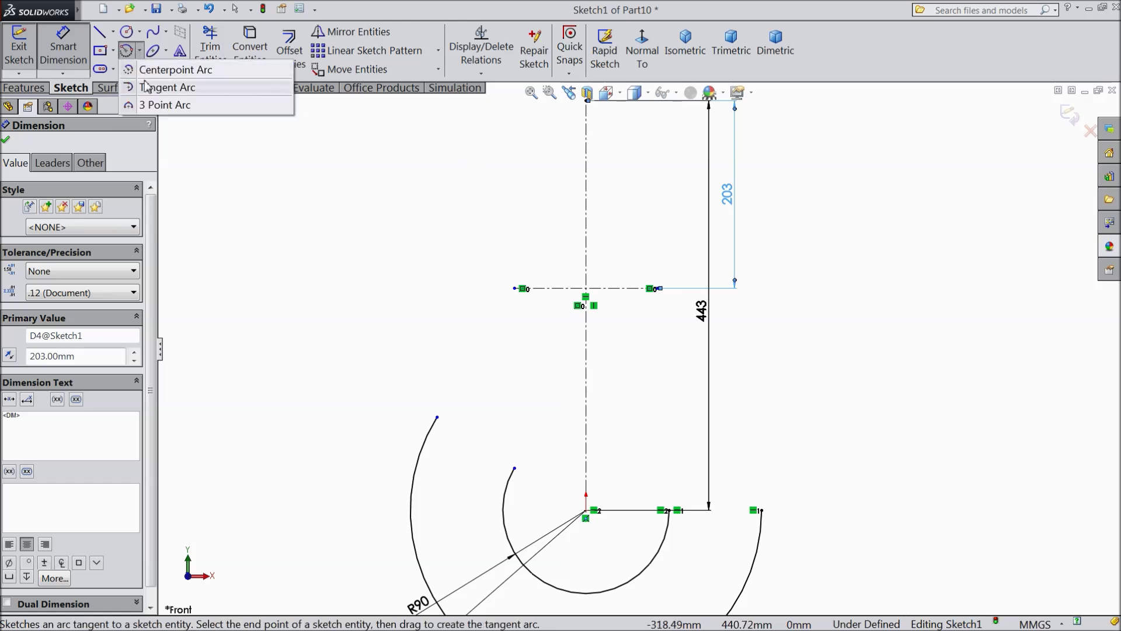
left_click(150, 108)
left_click(437, 417)
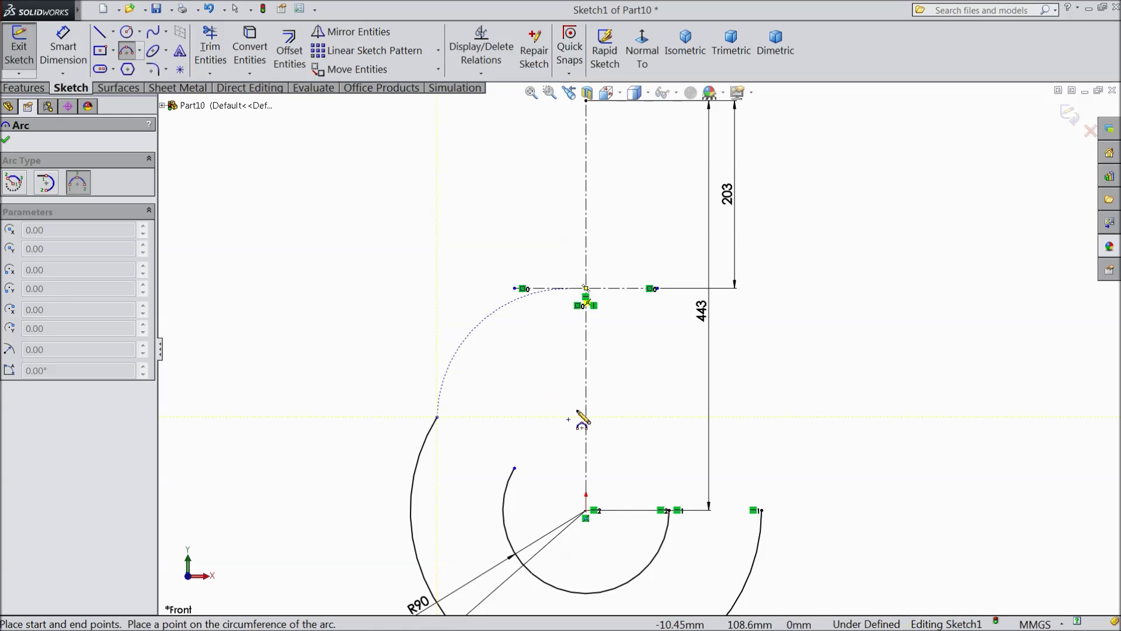
key("Escape")
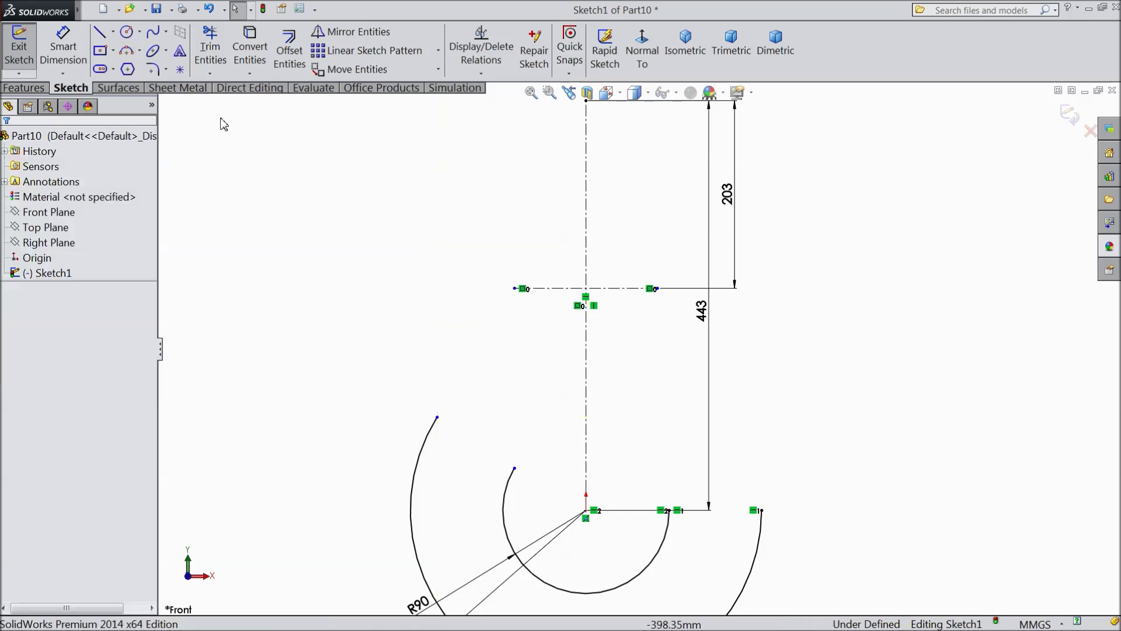
left_click(127, 51)
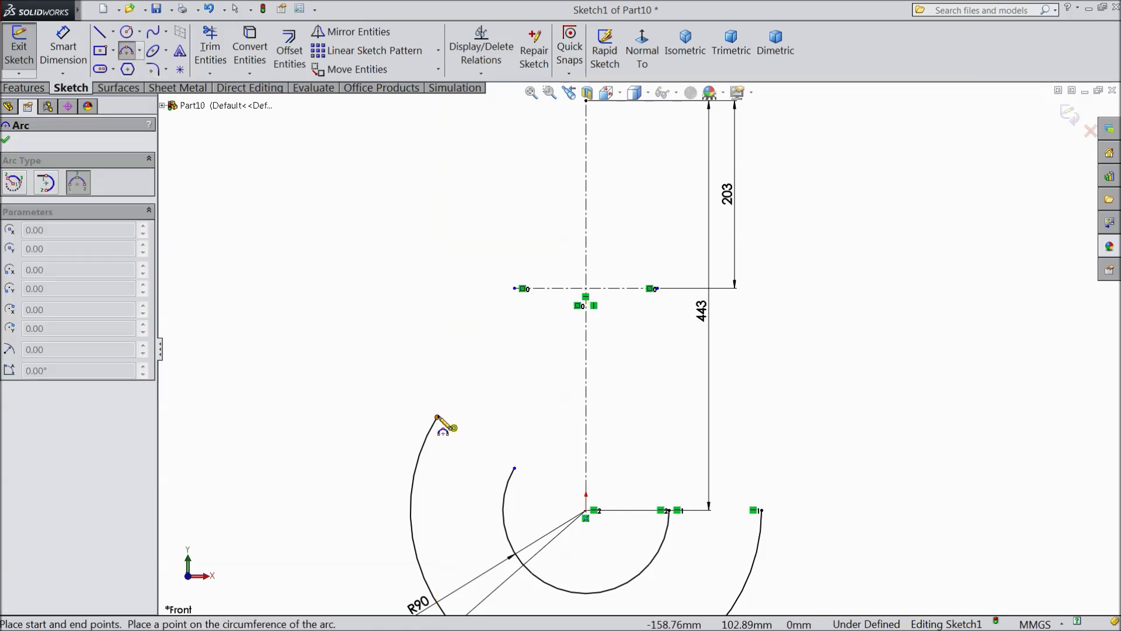
left_click_drag(437, 417, 563, 289)
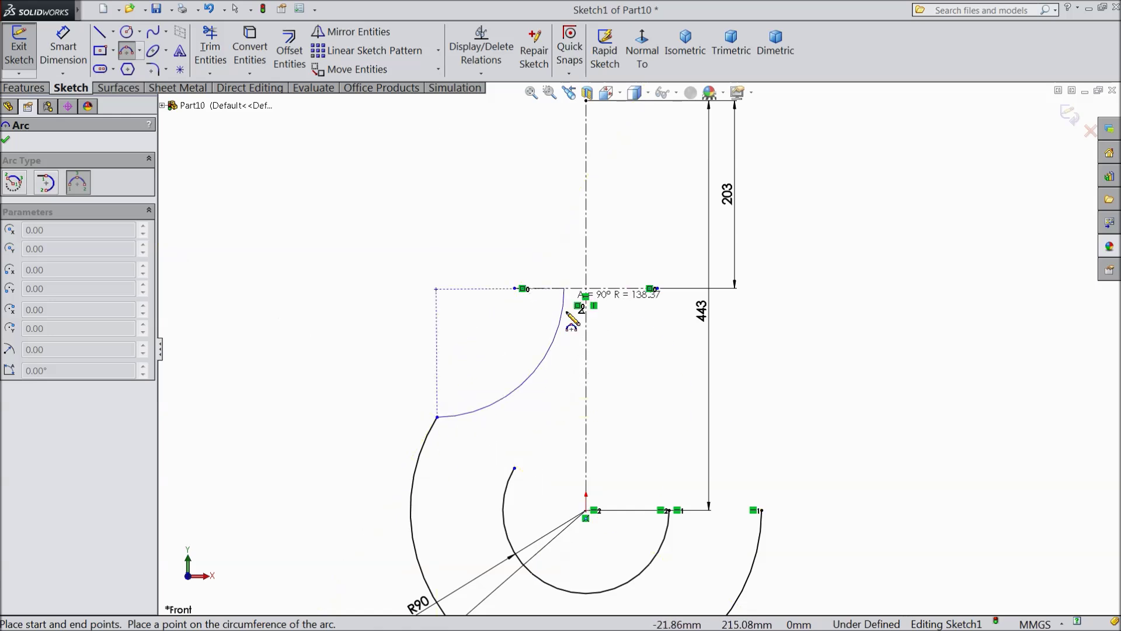
left_click(542, 354)
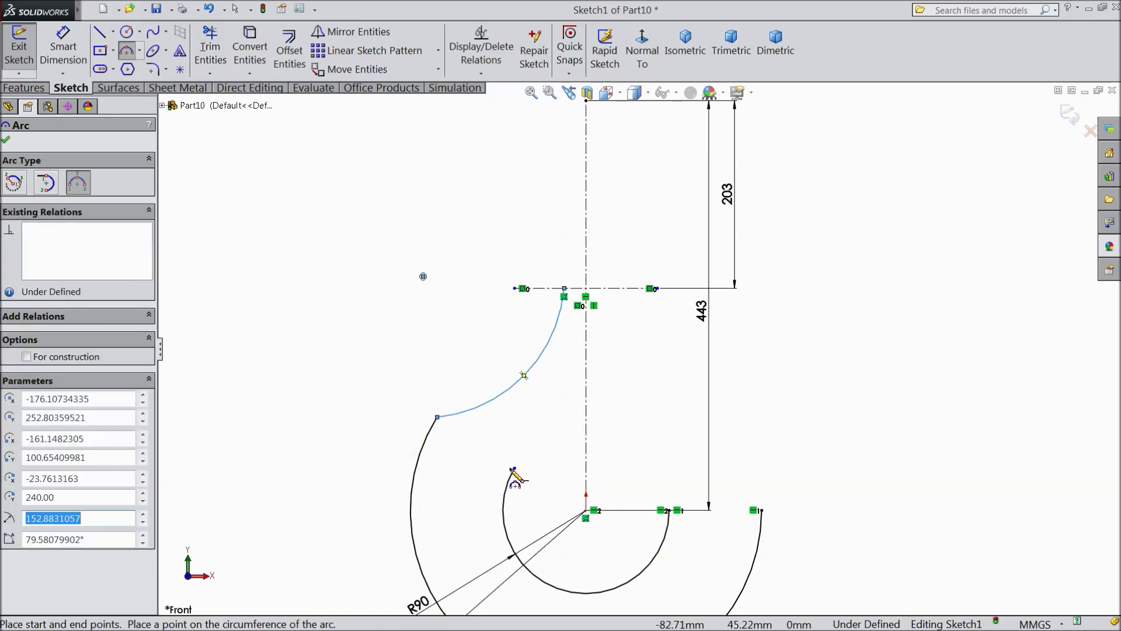
Step: Draw a three-point arc of about 176 mm radius from the inner arc's upper-left end to the horizontal centerline's right endpoint
left_click_drag(515, 469, 656, 289)
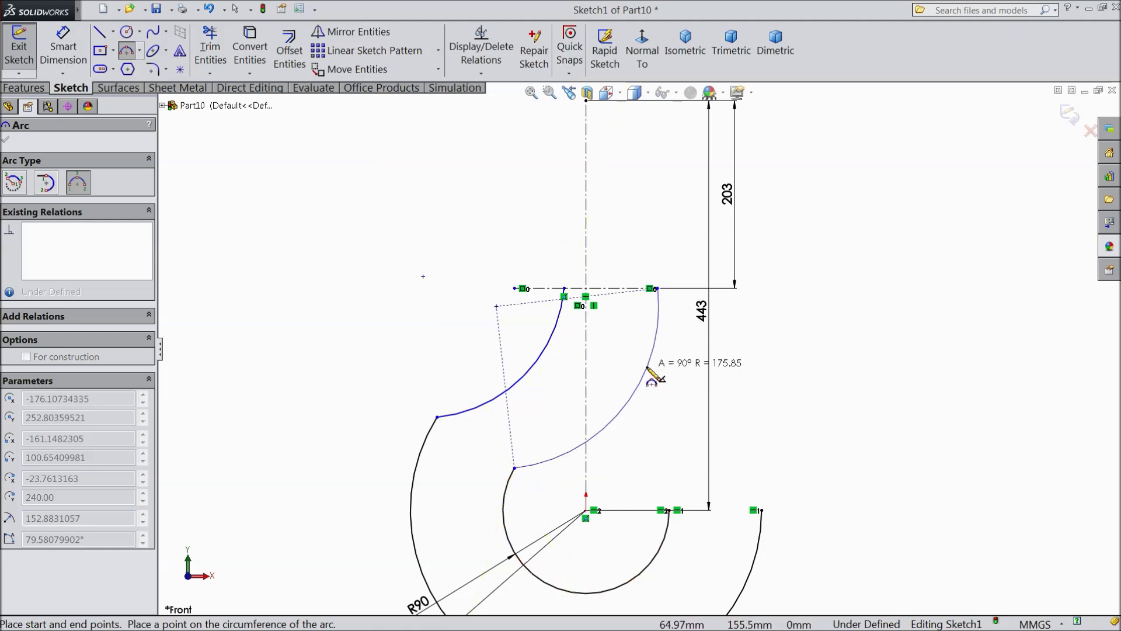
left_click(649, 368)
right_click(758, 122)
left_click(777, 130)
Step: Make the two upper arcs tangent to the inner and outer hook arcs they join
scroll(530, 499, "down", 2)
left_click_drag(546, 438, 485, 474)
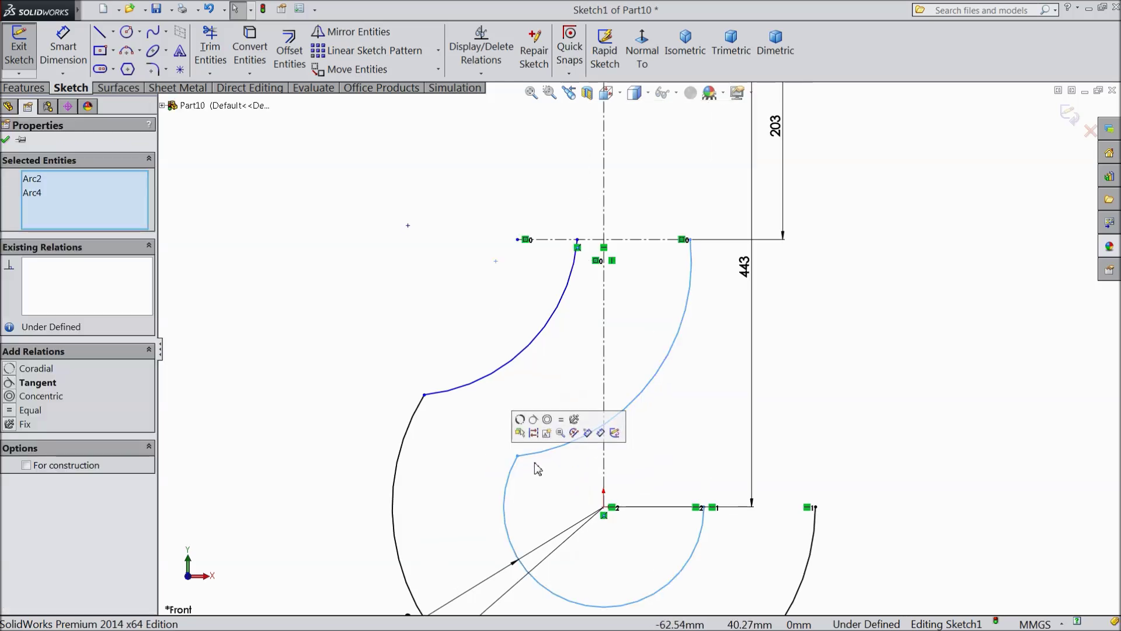
left_click(533, 420)
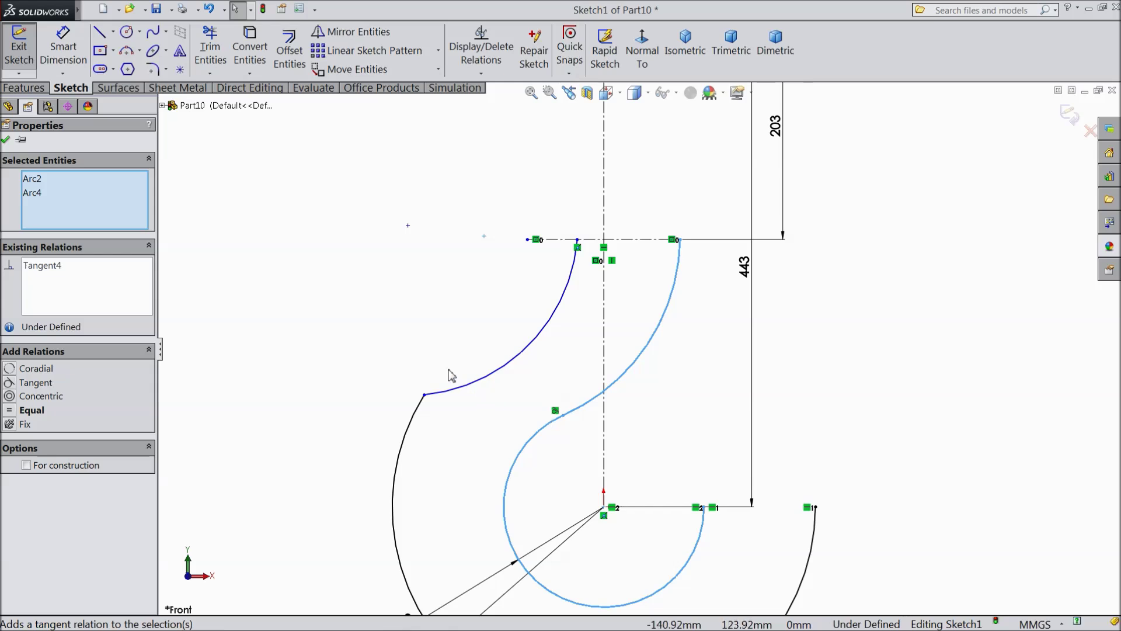
left_click_drag(447, 369, 396, 418)
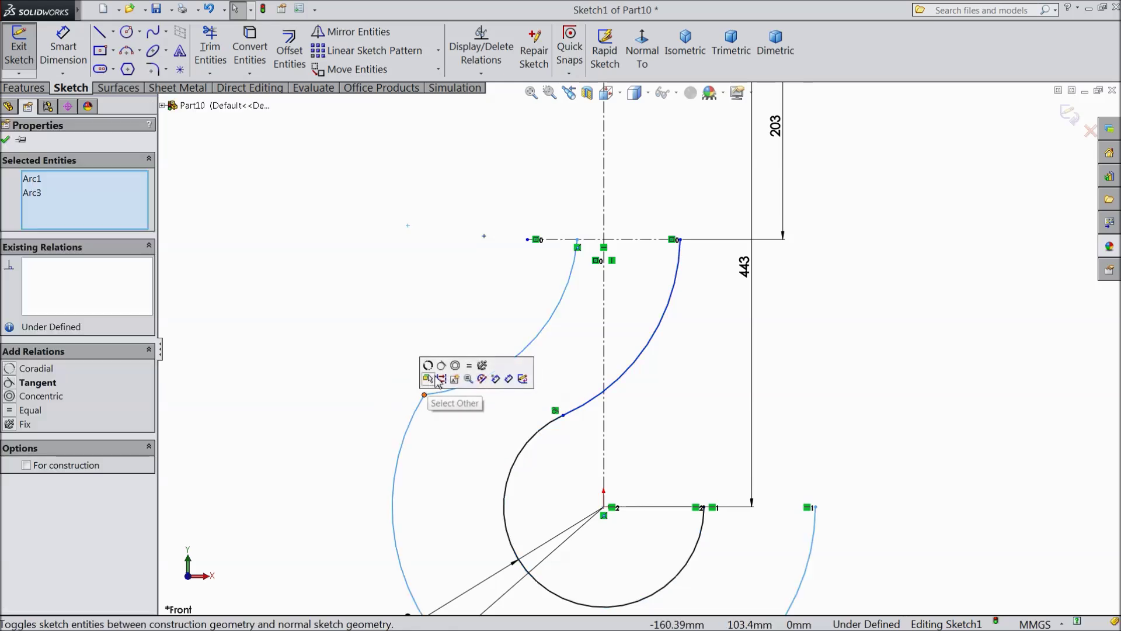
left_click(441, 366)
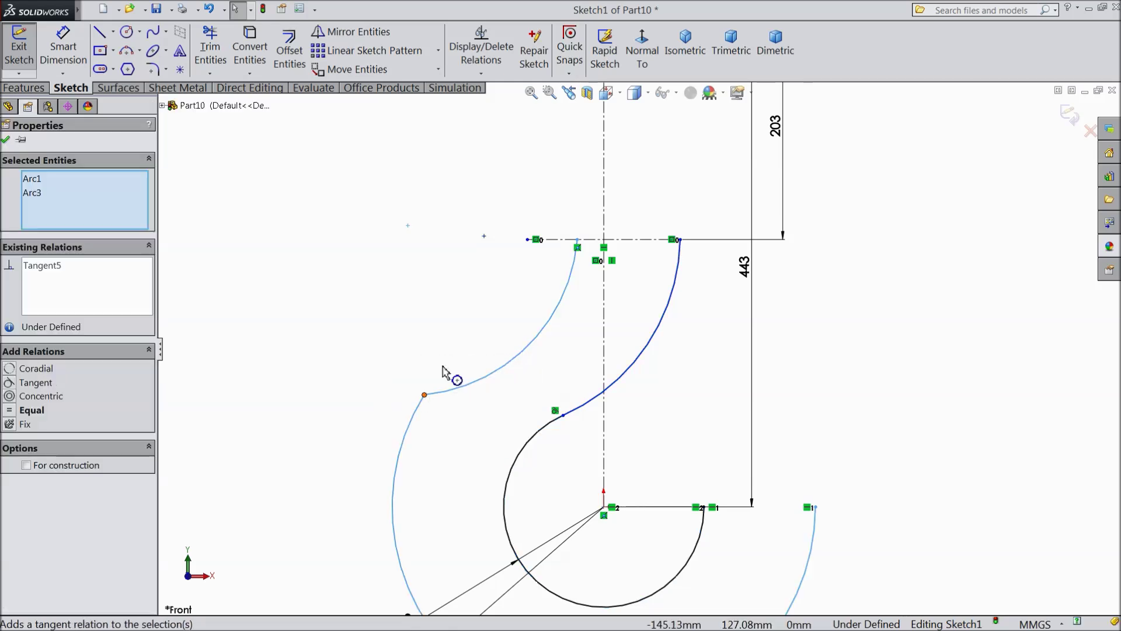
left_click(5, 140)
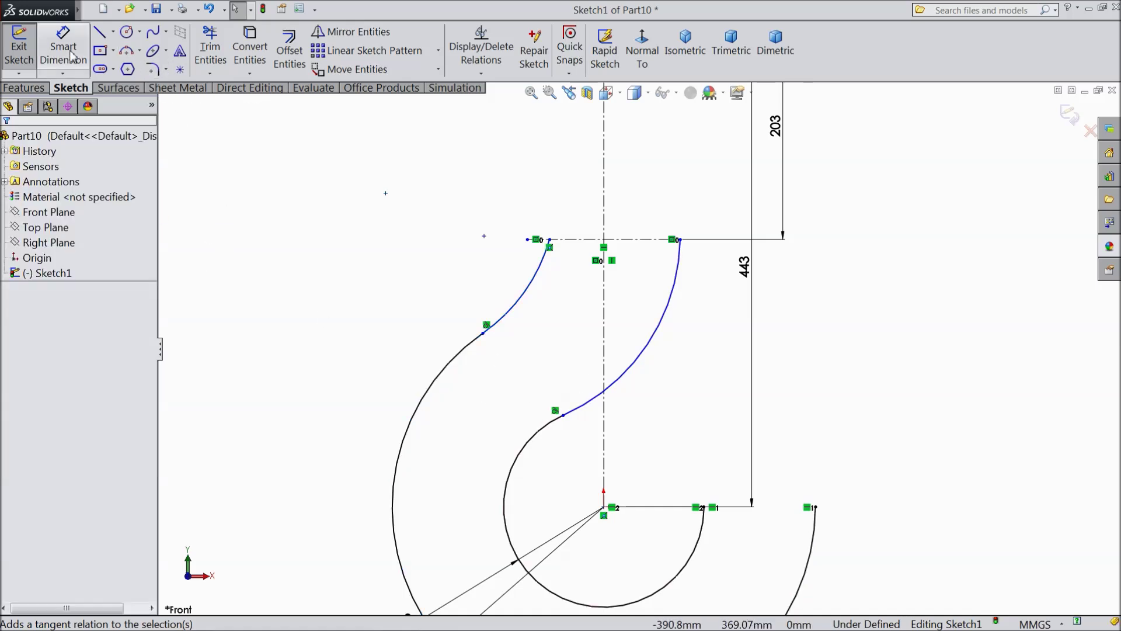
Step: Make the center points of both upper arcs coincident with the horizontal centerline
left_click(484, 236)
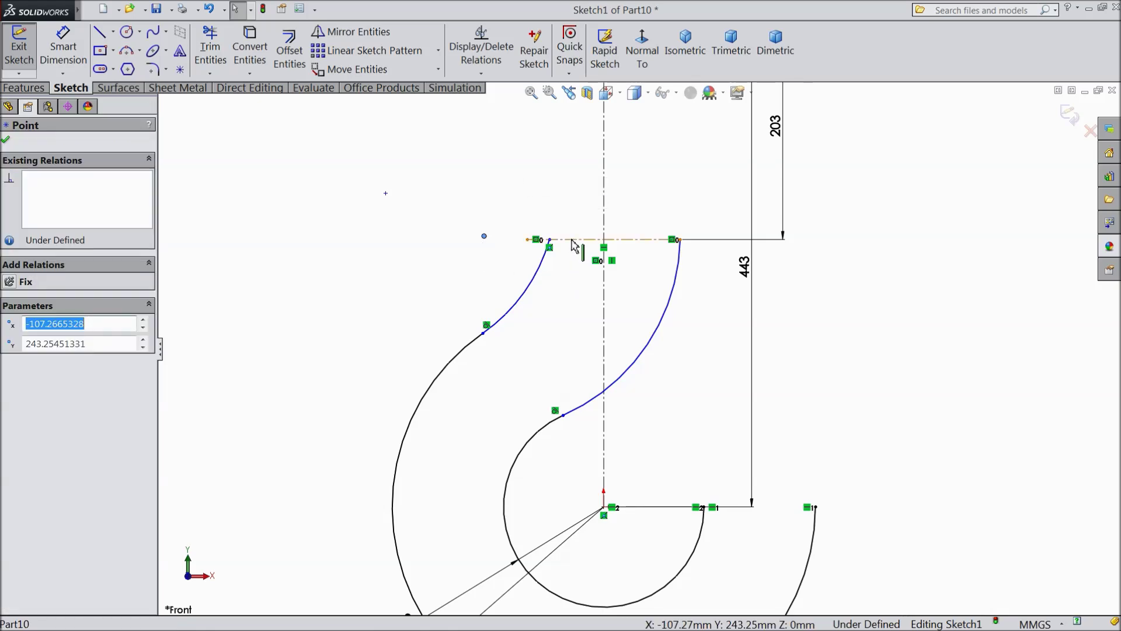
left_click(572, 240, "ctrl")
left_click(621, 195)
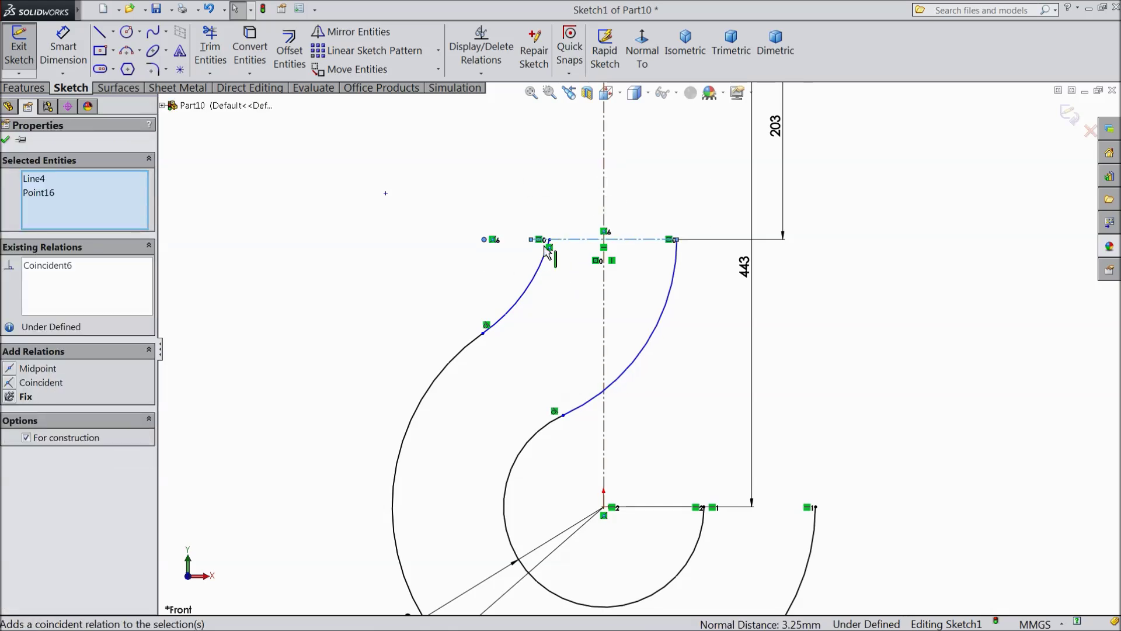
left_click(385, 194)
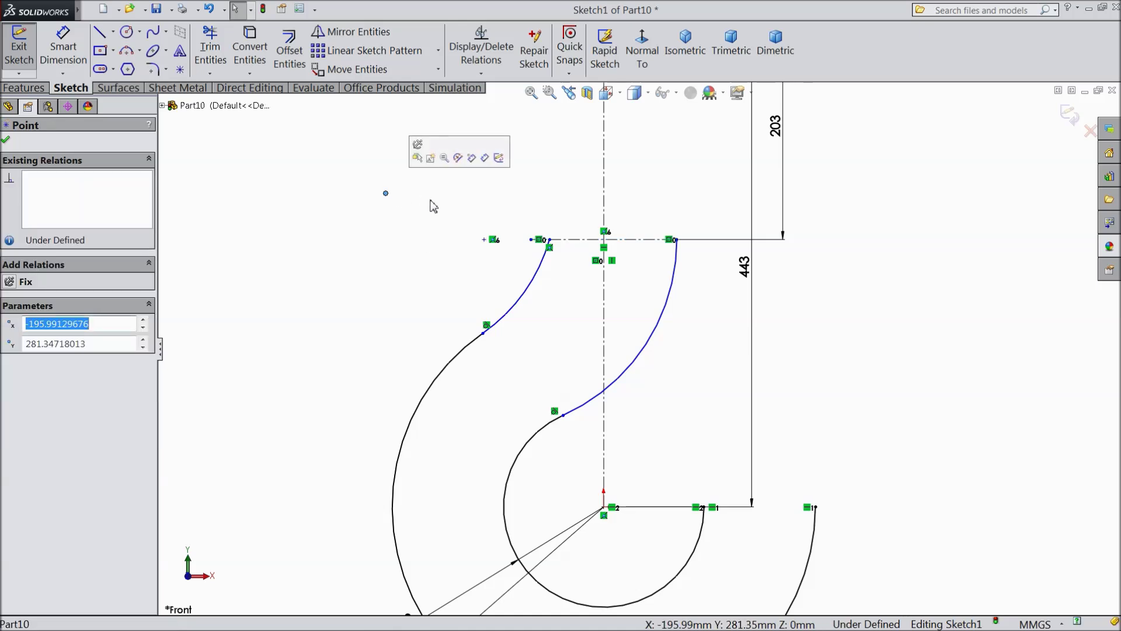
left_click(587, 240, "ctrl")
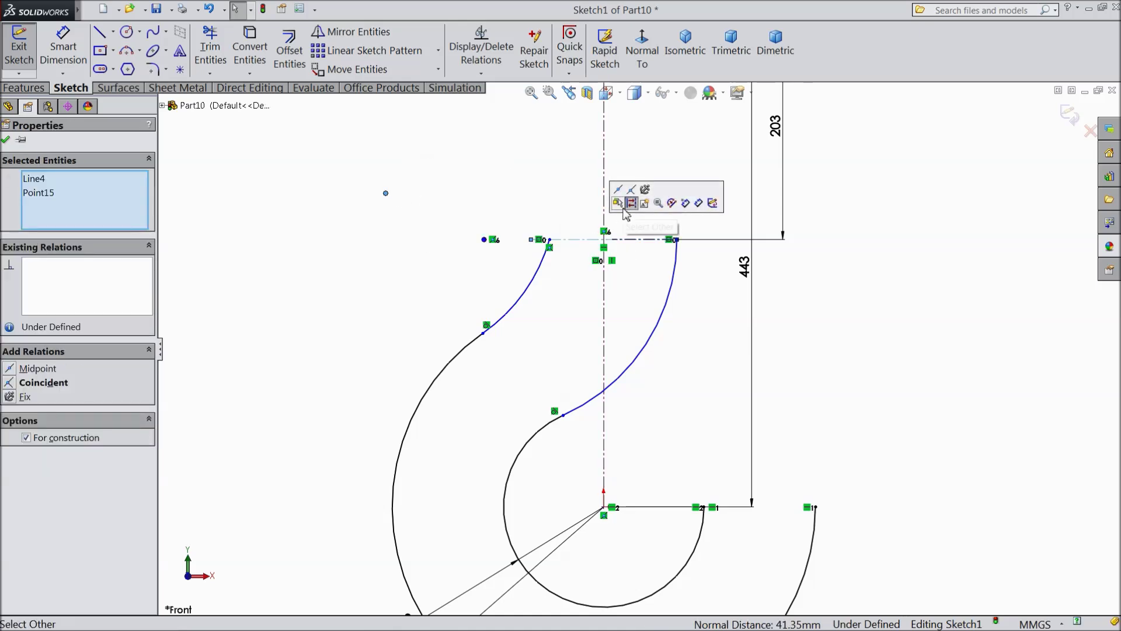
left_click(634, 201)
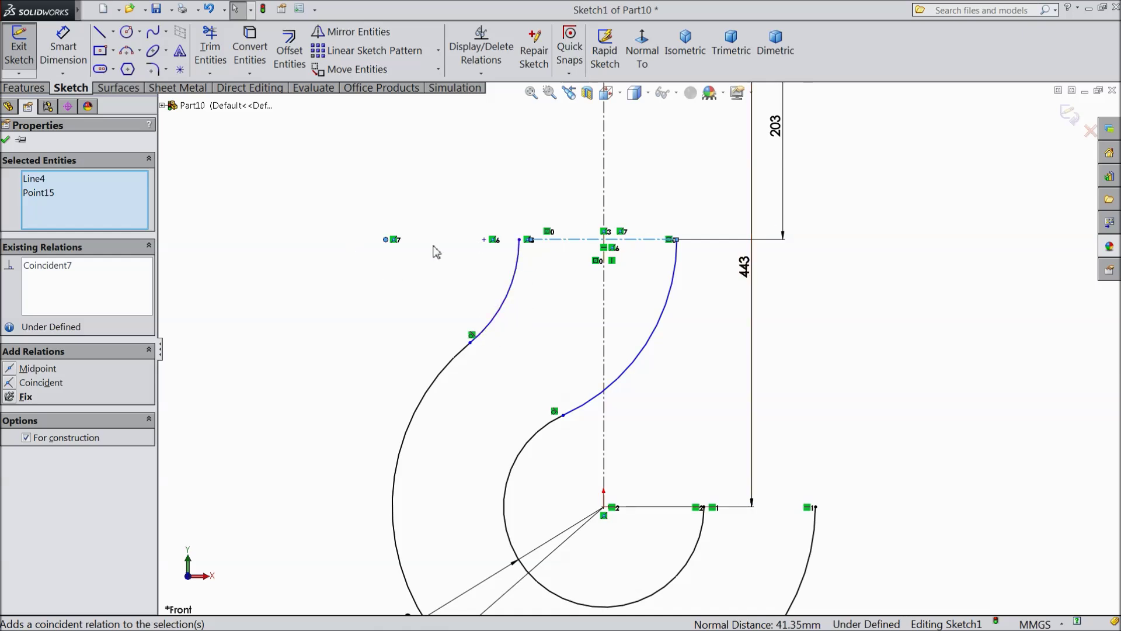
Step: Dimension the upper-left arc with a radius of 88 mm
left_click(63, 47)
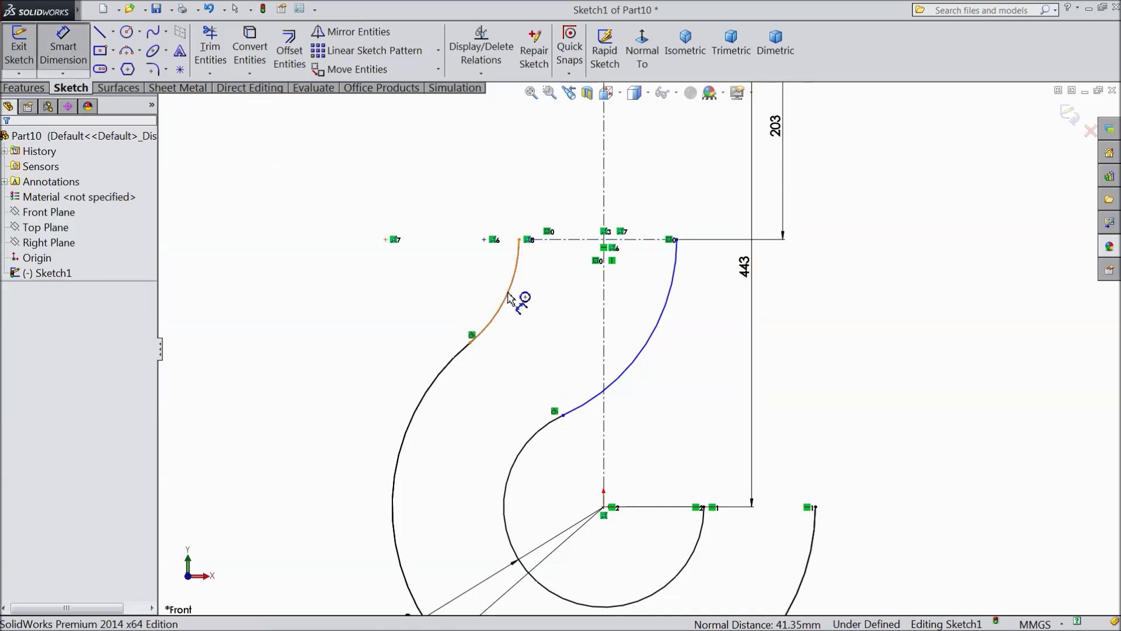
left_click(509, 296)
left_click(451, 273)
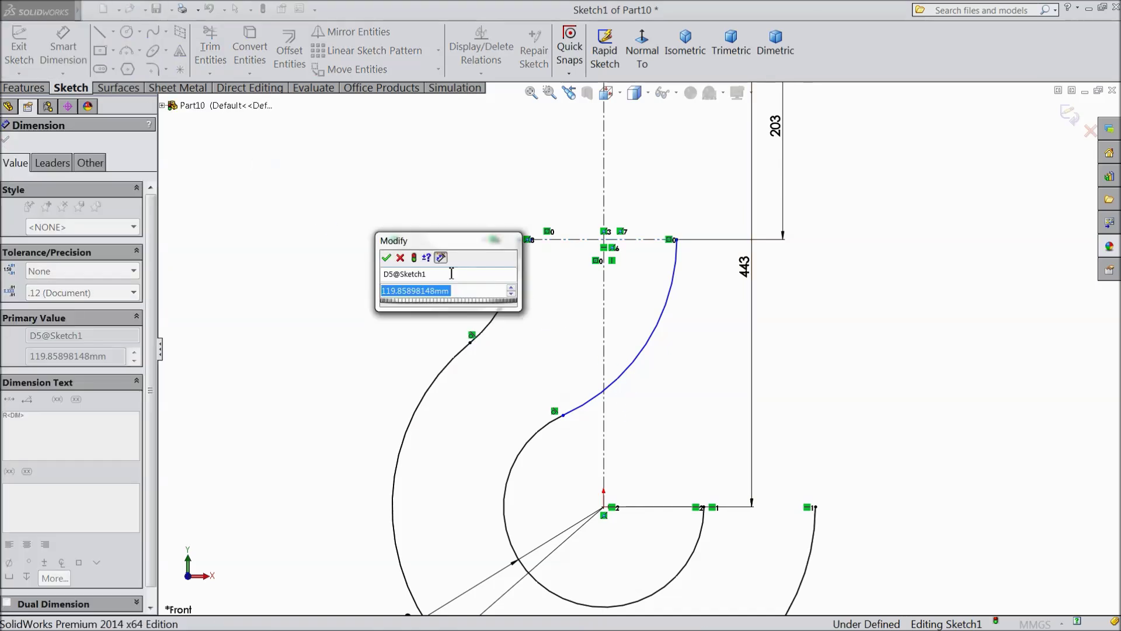
type("88")
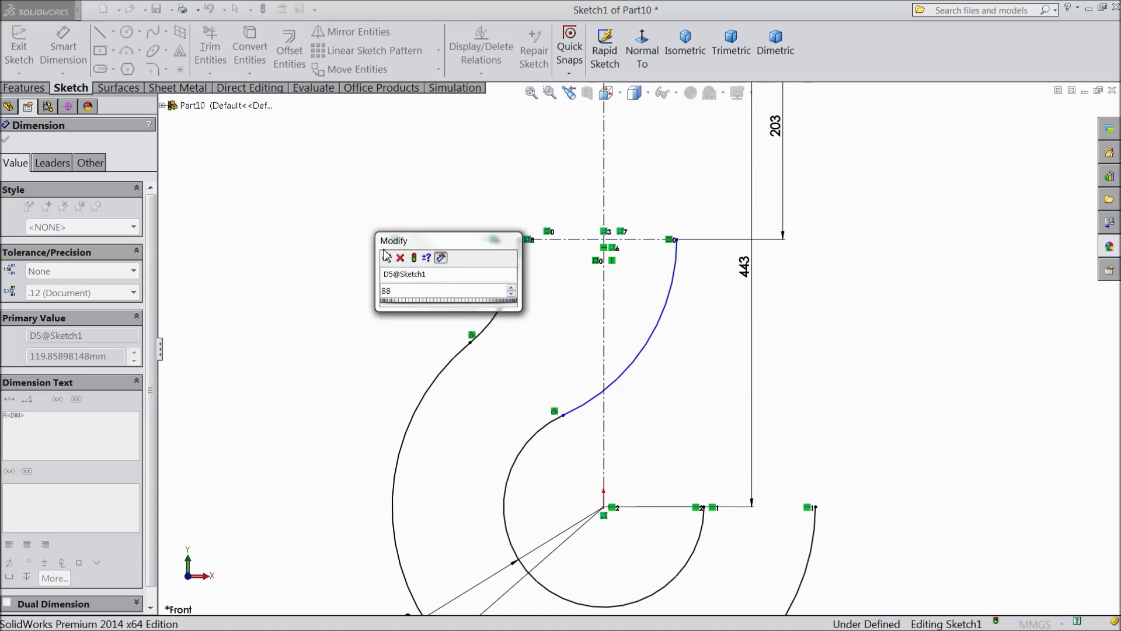
left_click(386, 258)
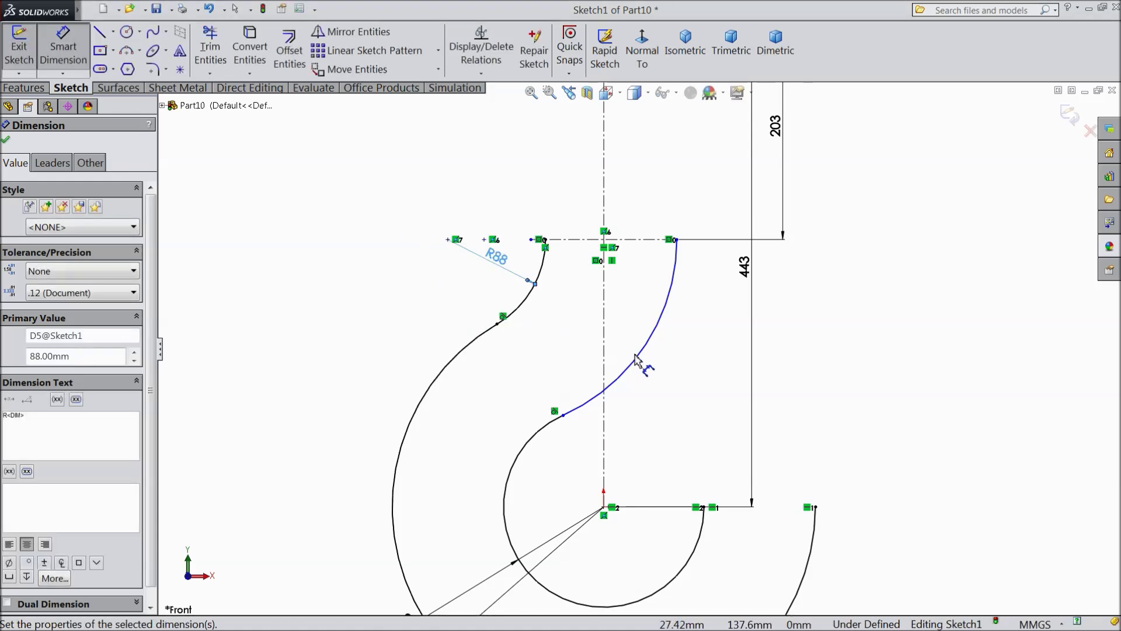
Step: Dimension the upper-right arc that joins the inner hook arc with a radius of 190 mm
left_click(637, 359)
left_click(576, 339)
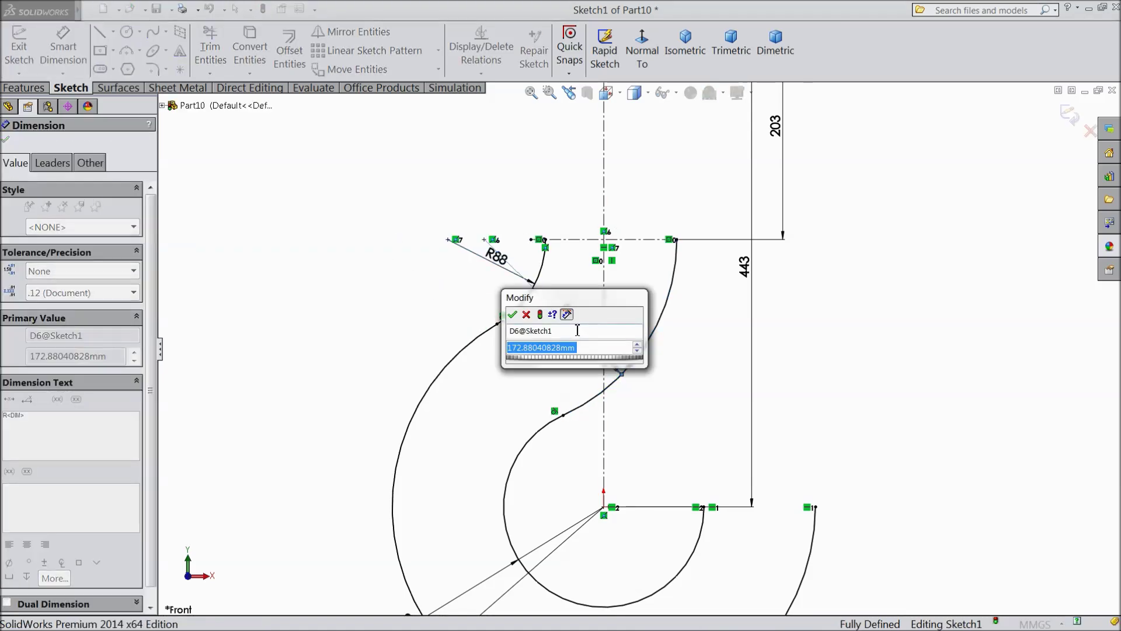
type("190")
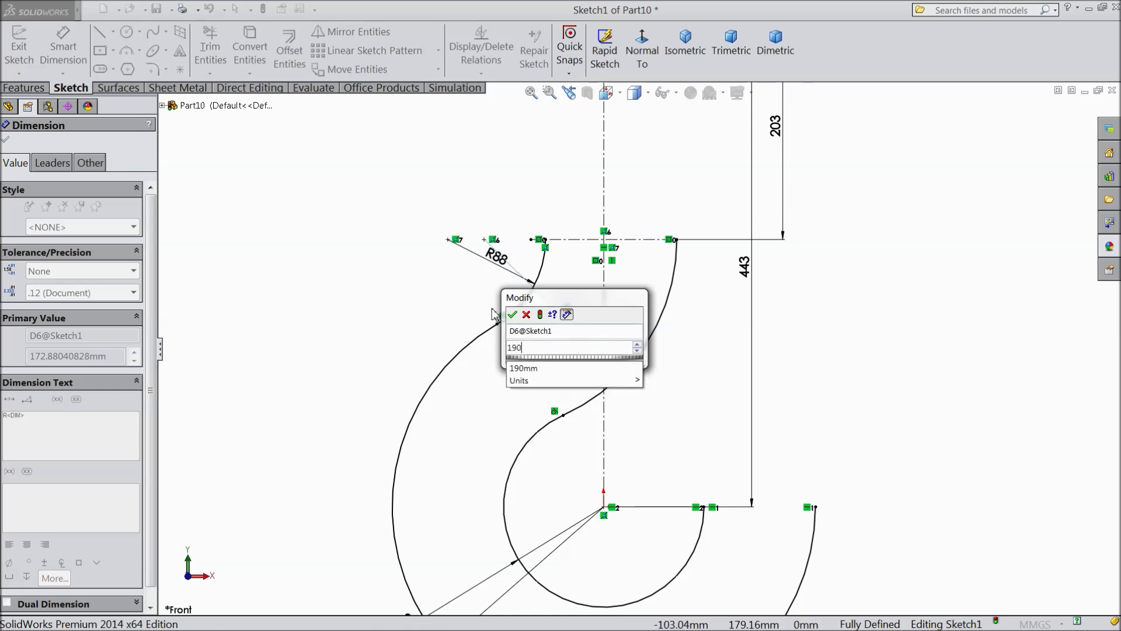
left_click(512, 316)
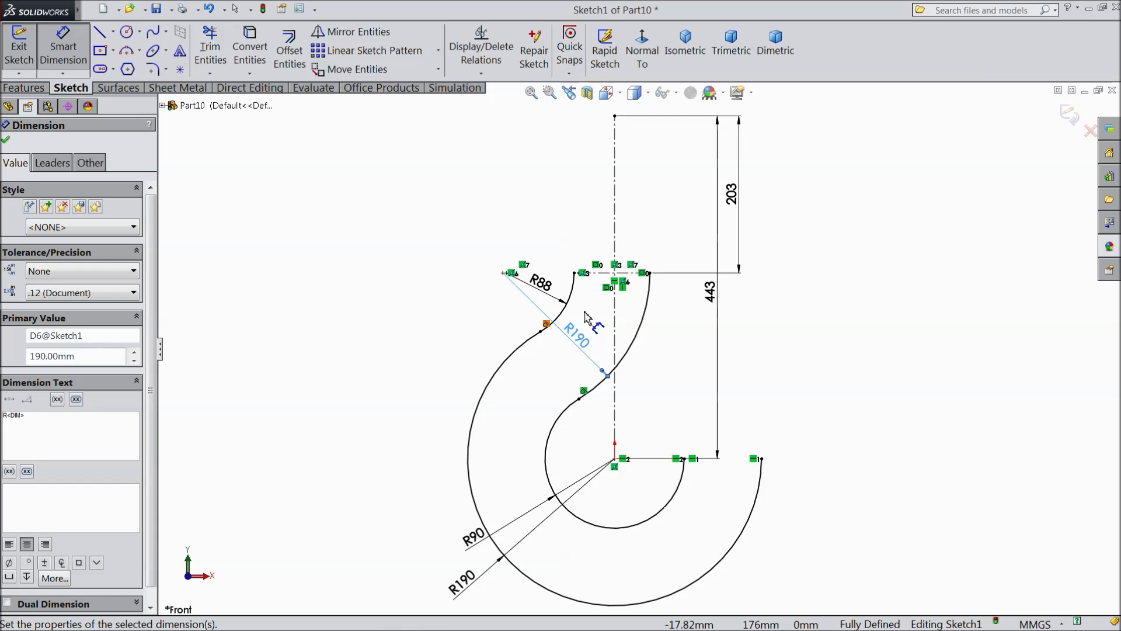
Step: Draw a three-point arc of about 191 mm radius from the inner hook arc's right end, curving up and to the right
left_click(126, 53)
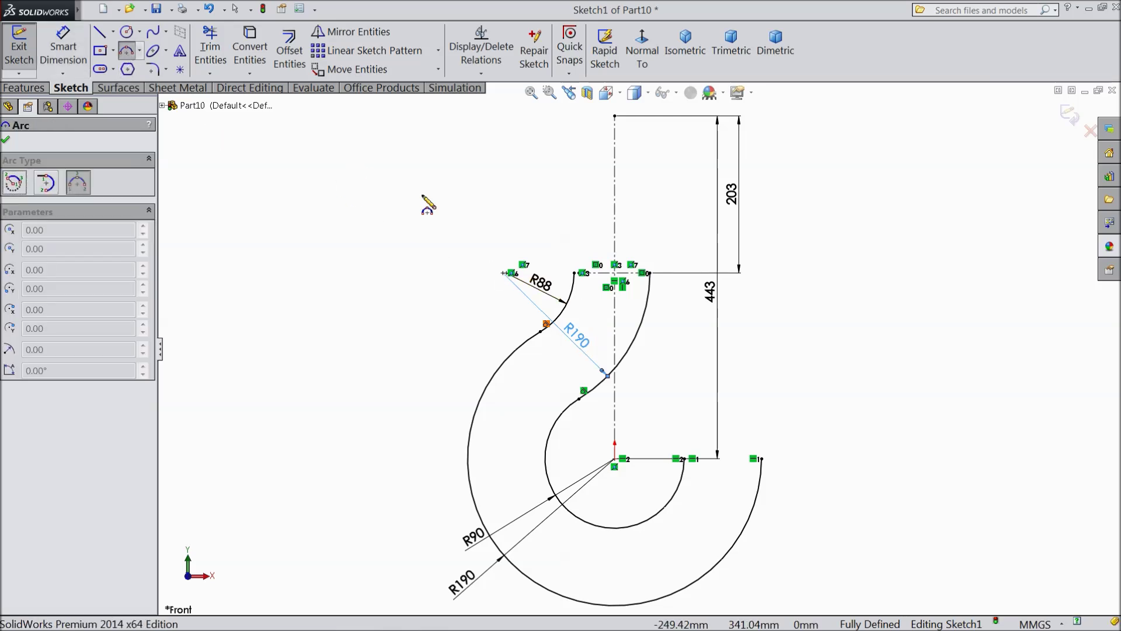
left_click(684, 459)
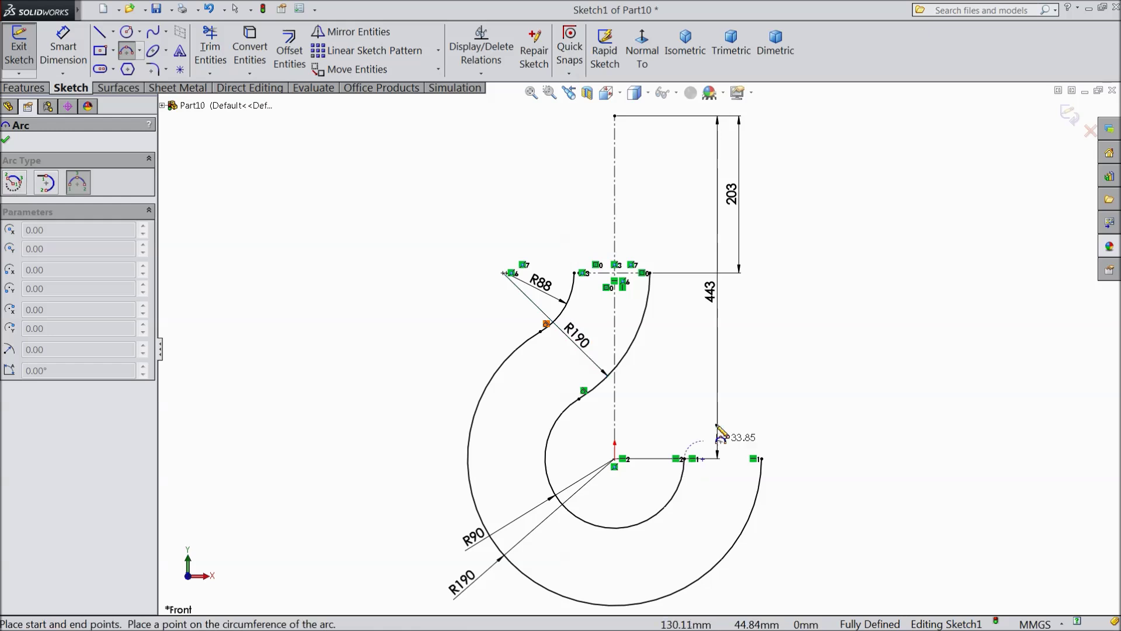
left_click(771, 341)
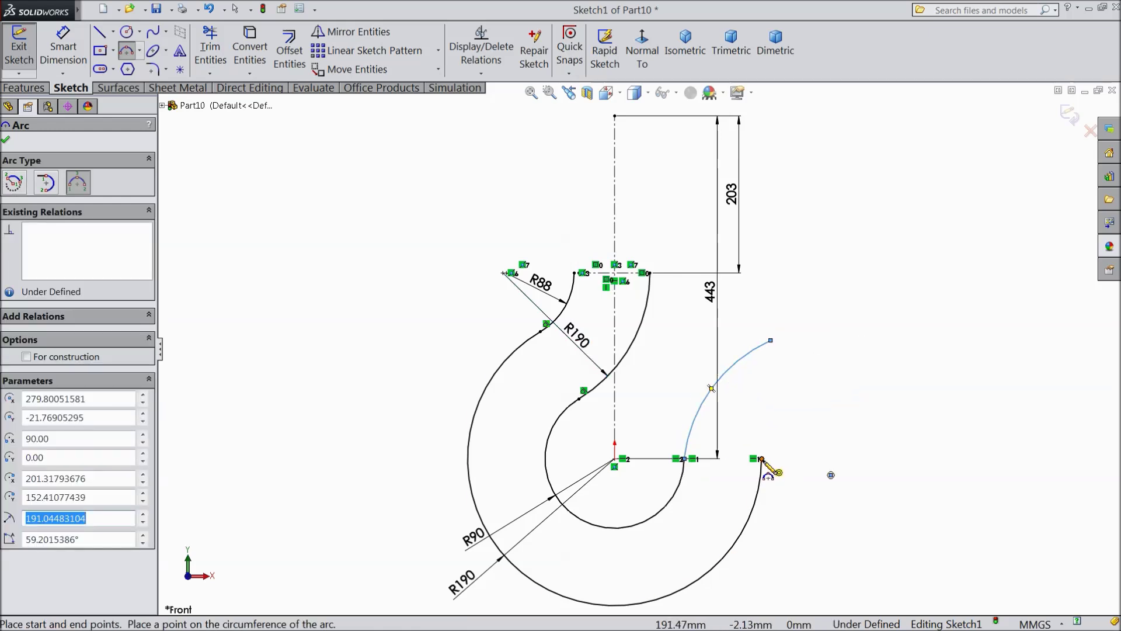
Step: Draw a three-point arc of about 135 mm radius from the outer hook arc's right end, curving up beside the previous arc
left_click(762, 460)
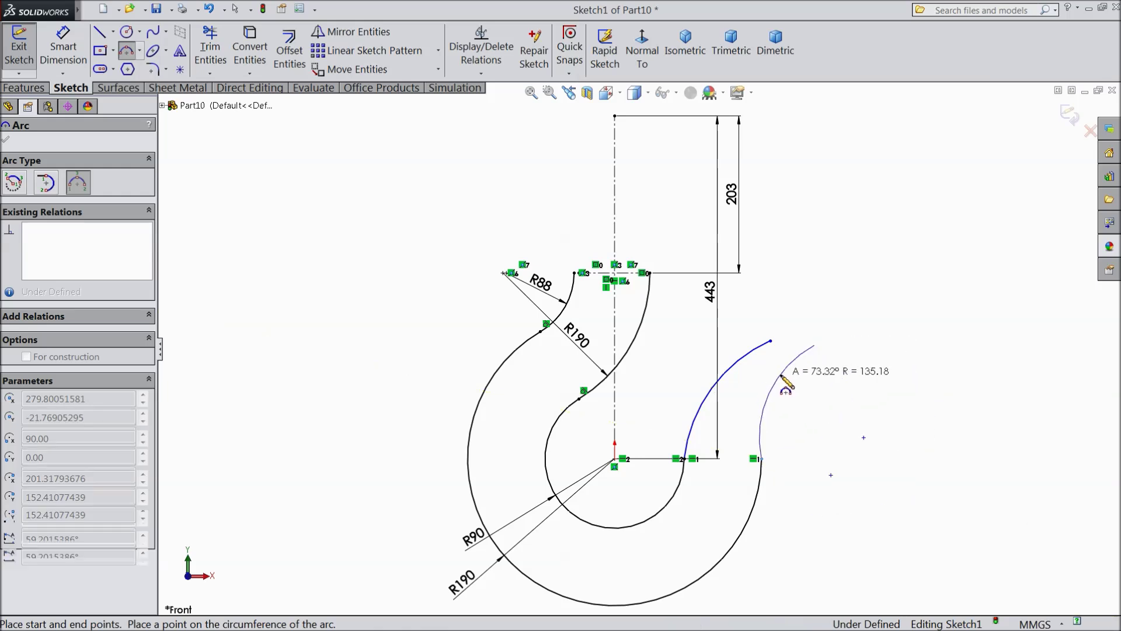
left_click(770, 392)
right_click(873, 301)
left_click(894, 133)
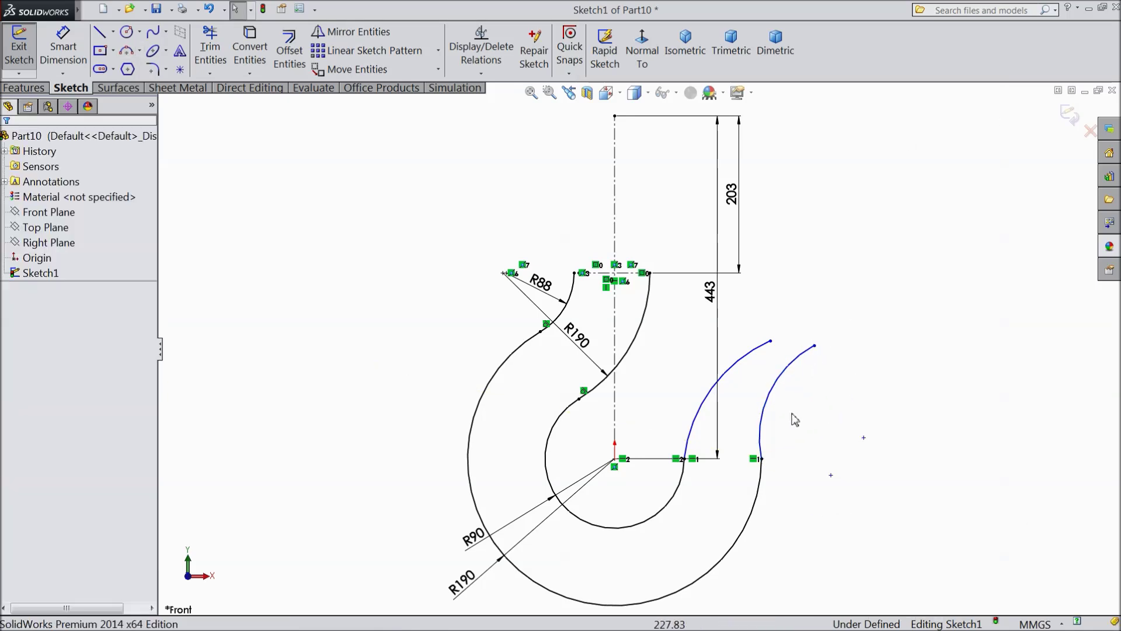
Step: Make the outer right-hand arc tangent to the outer hook arc
scroll(800, 400, "down", 4)
left_click_drag(749, 442, 702, 496)
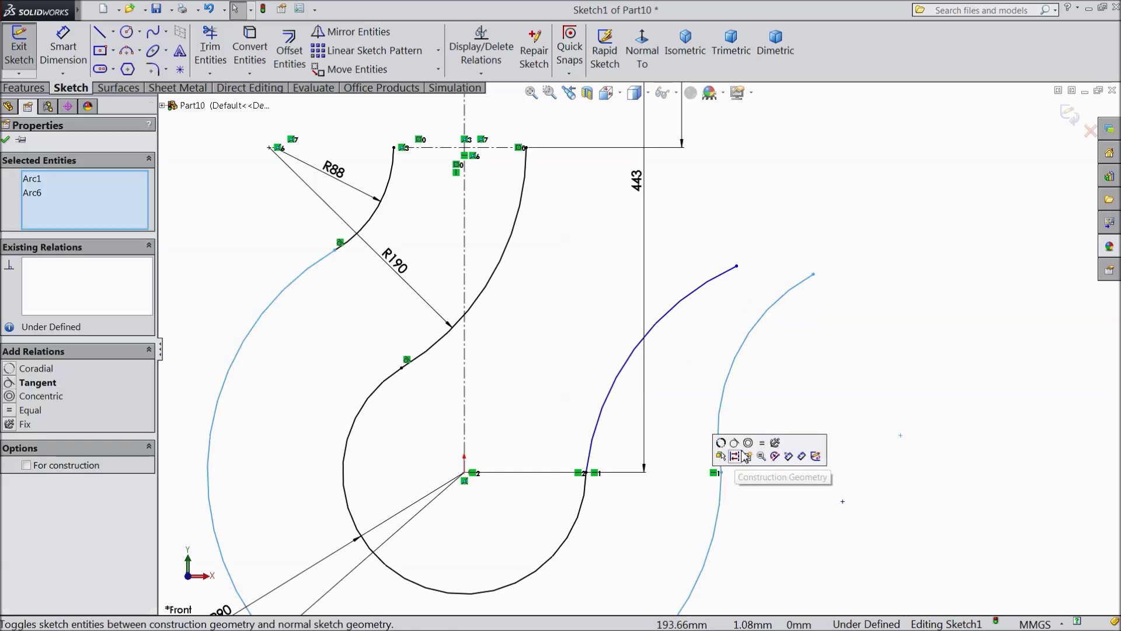
left_click(739, 450)
left_click_drag(613, 444, 555, 506)
left_click(241, 299)
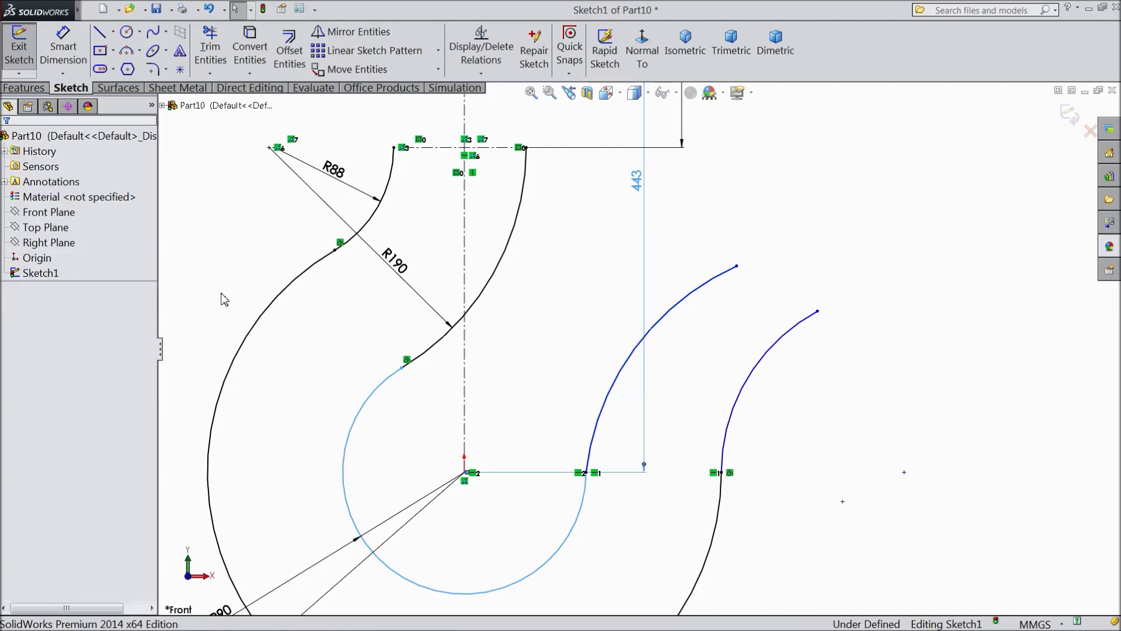
left_click_drag(614, 463, 571, 485)
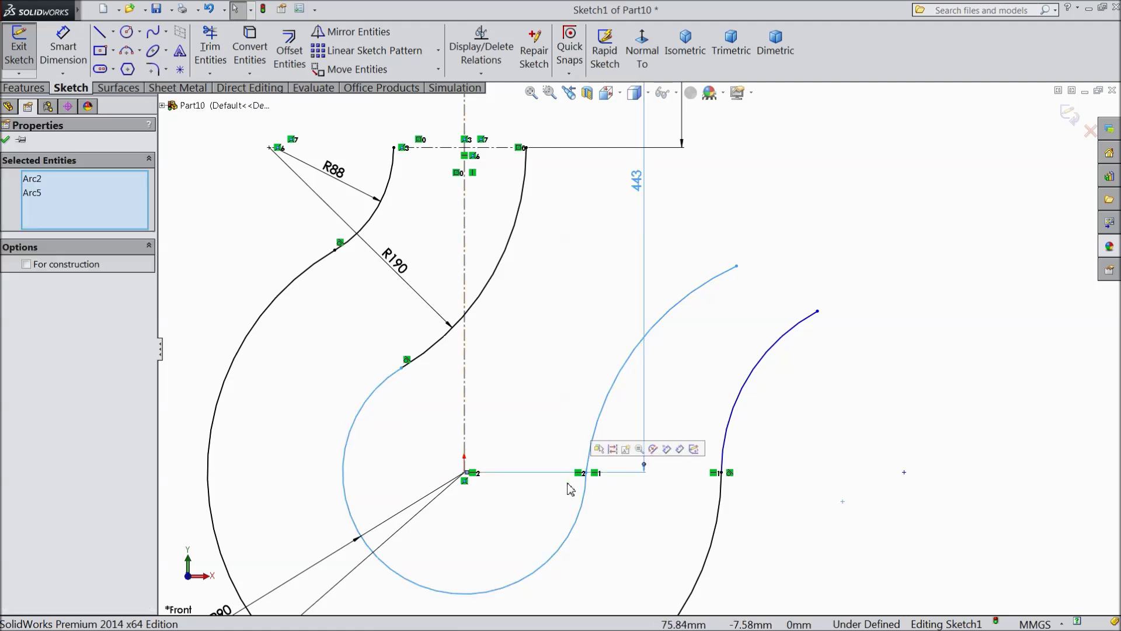
left_click(548, 393)
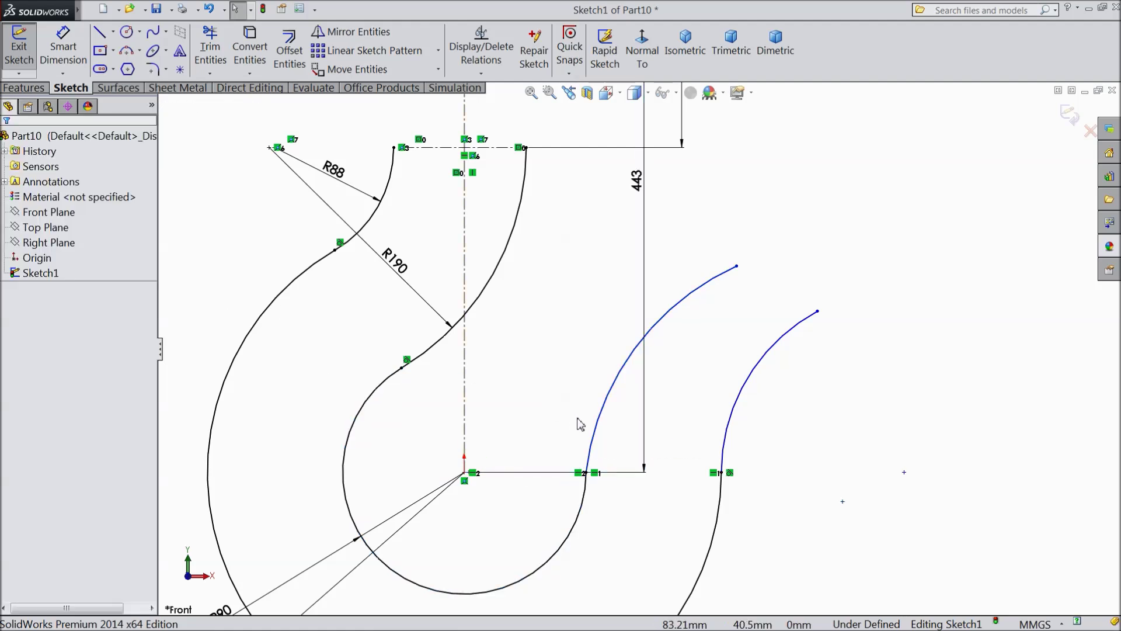
Step: Make the inner right-hand arc tangent to the inner hook arc
scroll(591, 420, "up", 2)
scroll(601, 455, "down", 4)
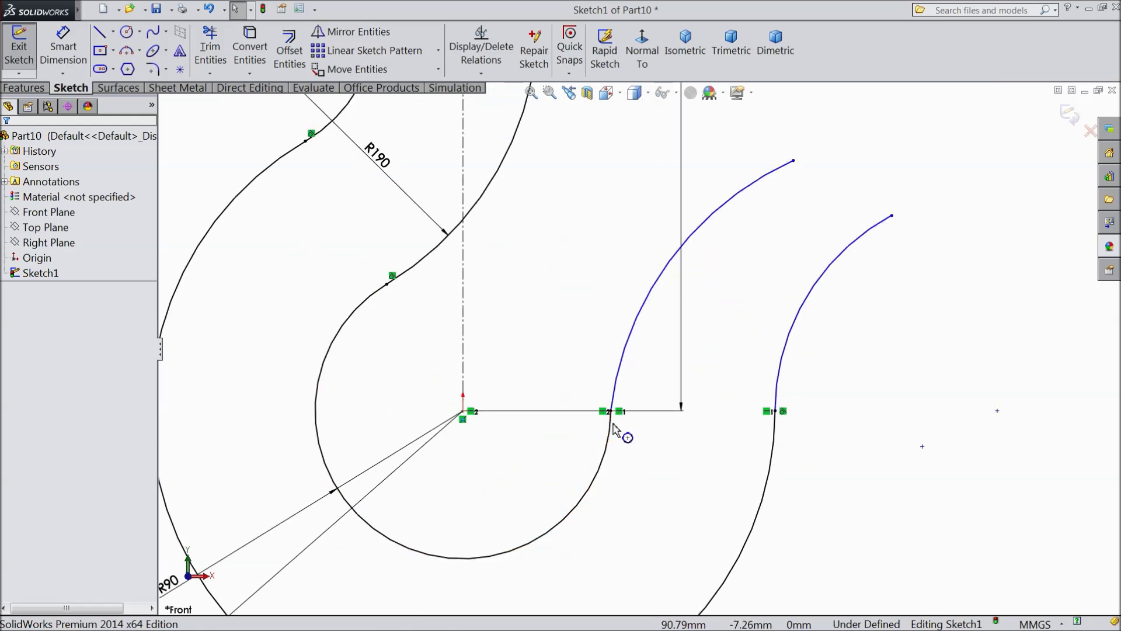
left_click(621, 391, "ctrl")
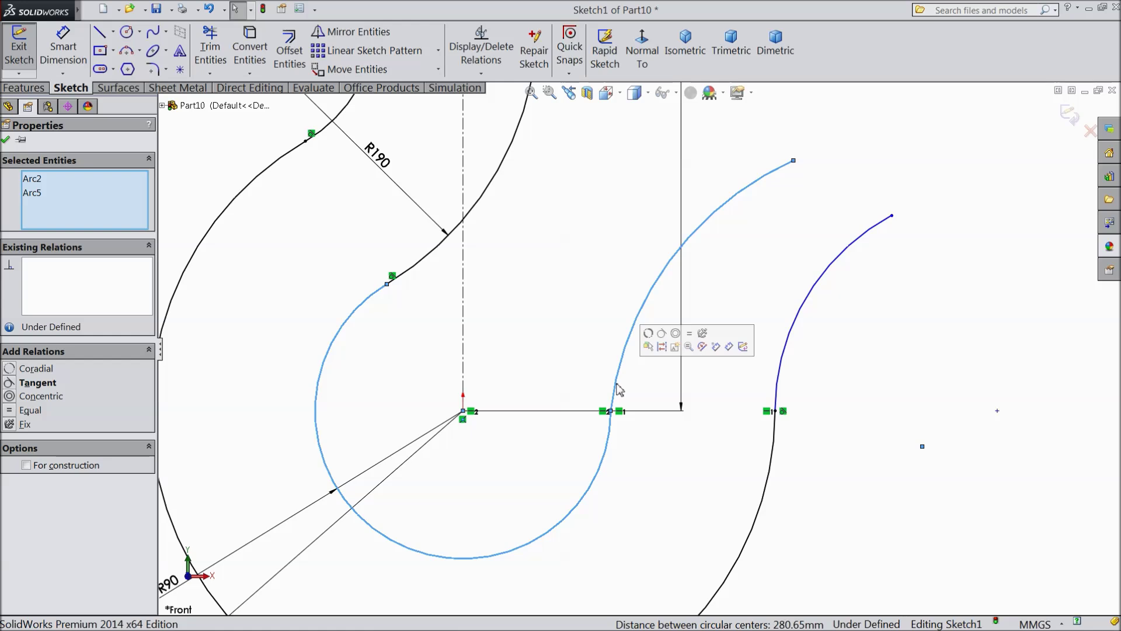
left_click(667, 335)
scroll(658, 355, "up", 3)
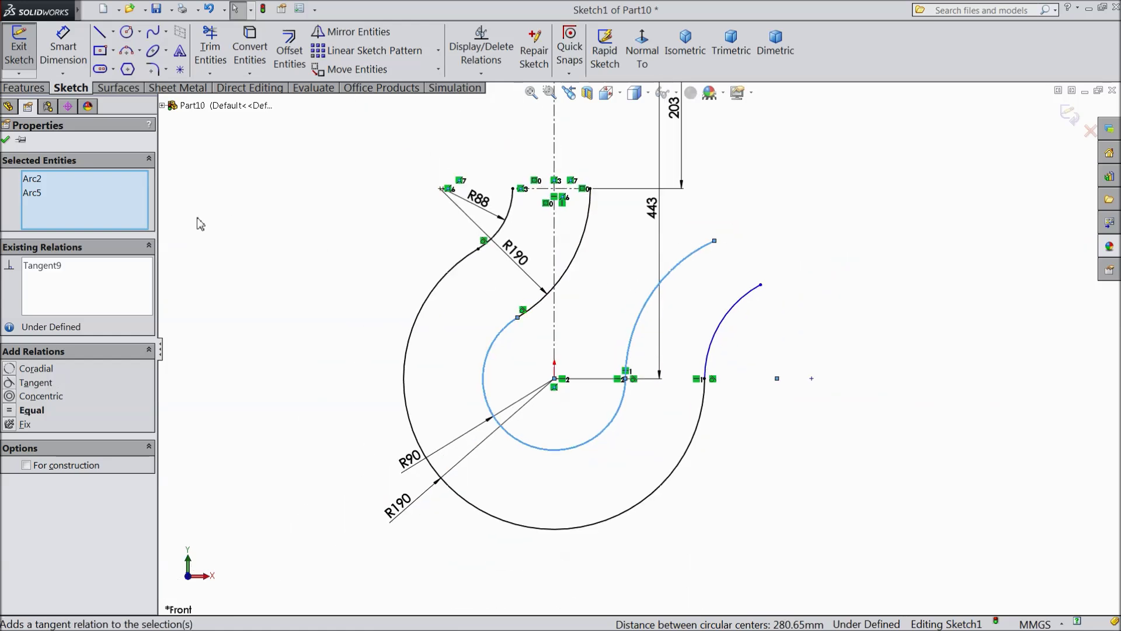
left_click(200, 223)
Step: Apply an Equal relation between the two right-hand arcs that curve up from the hook
left_click(642, 323)
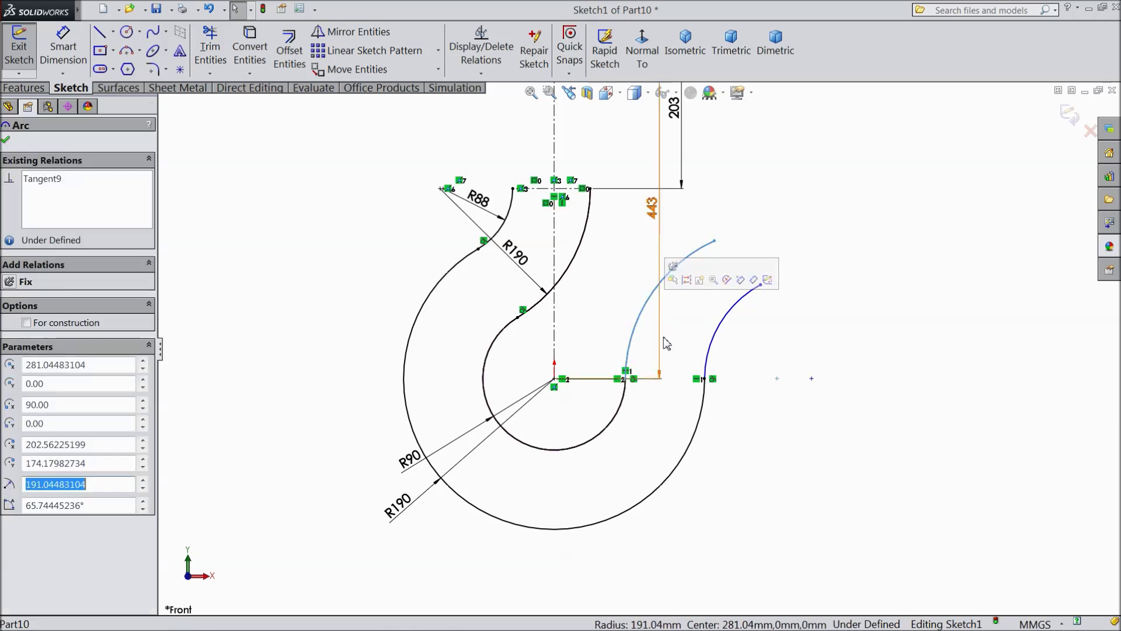
left_click(708, 349, "ctrl")
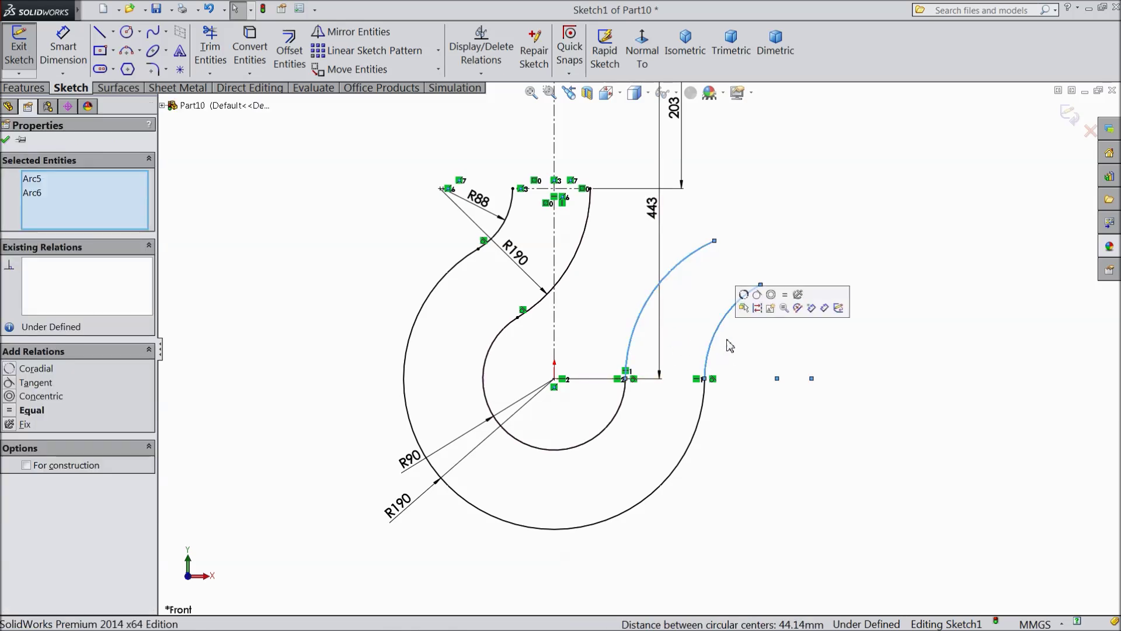
left_click(785, 294)
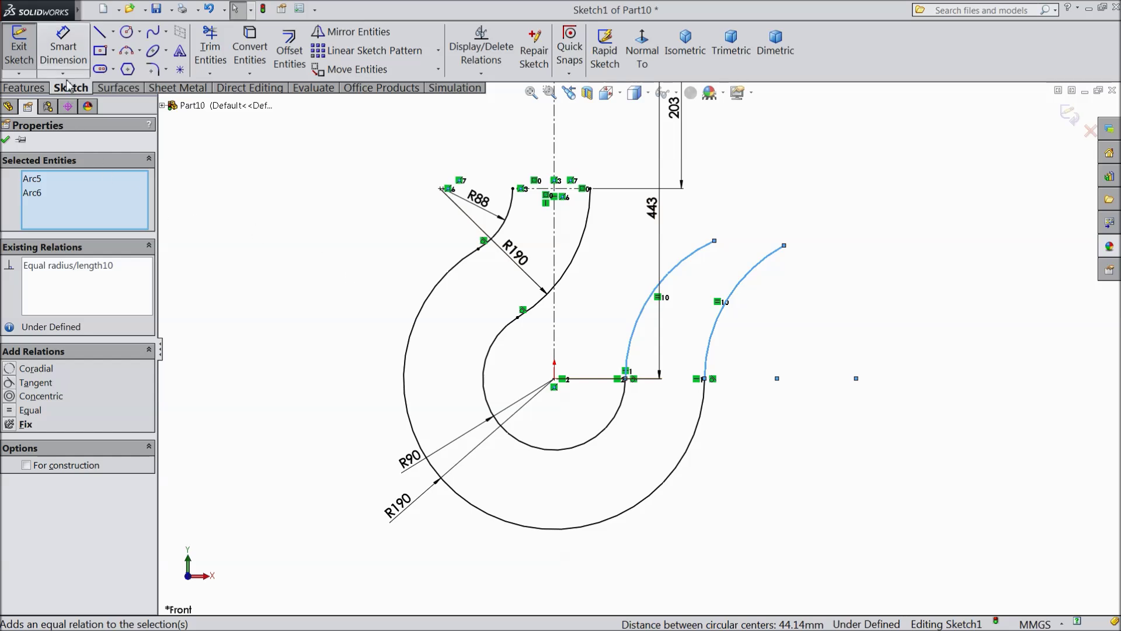
Step: Dimension the inner right-hand arc with a radius of 152 mm
left_click(63, 50)
left_click(628, 339)
left_click(643, 339)
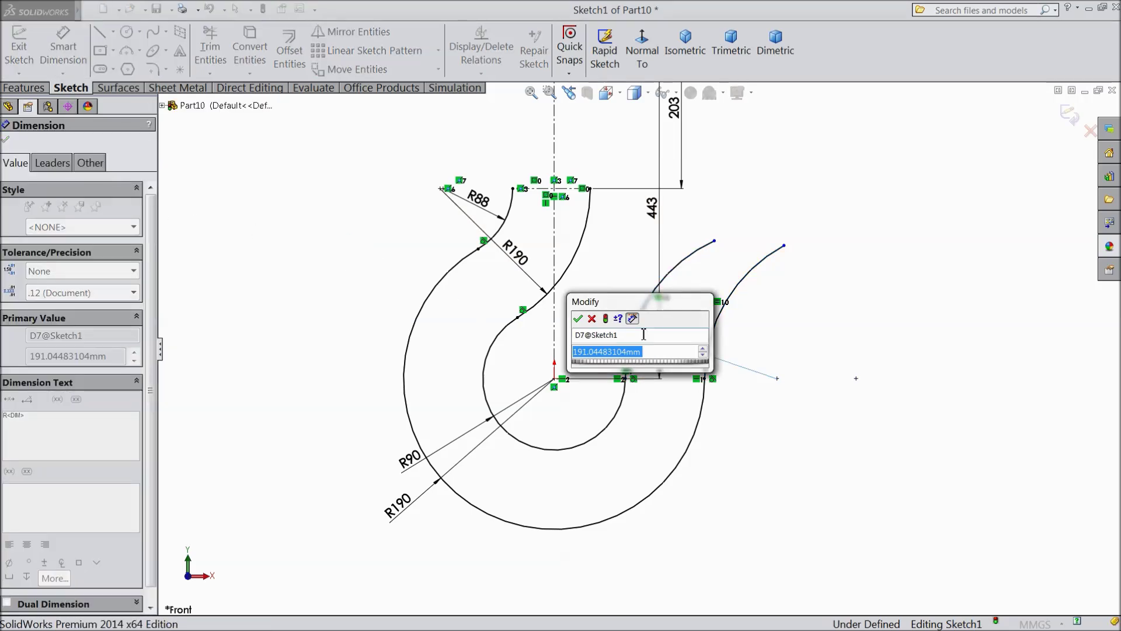
type("152")
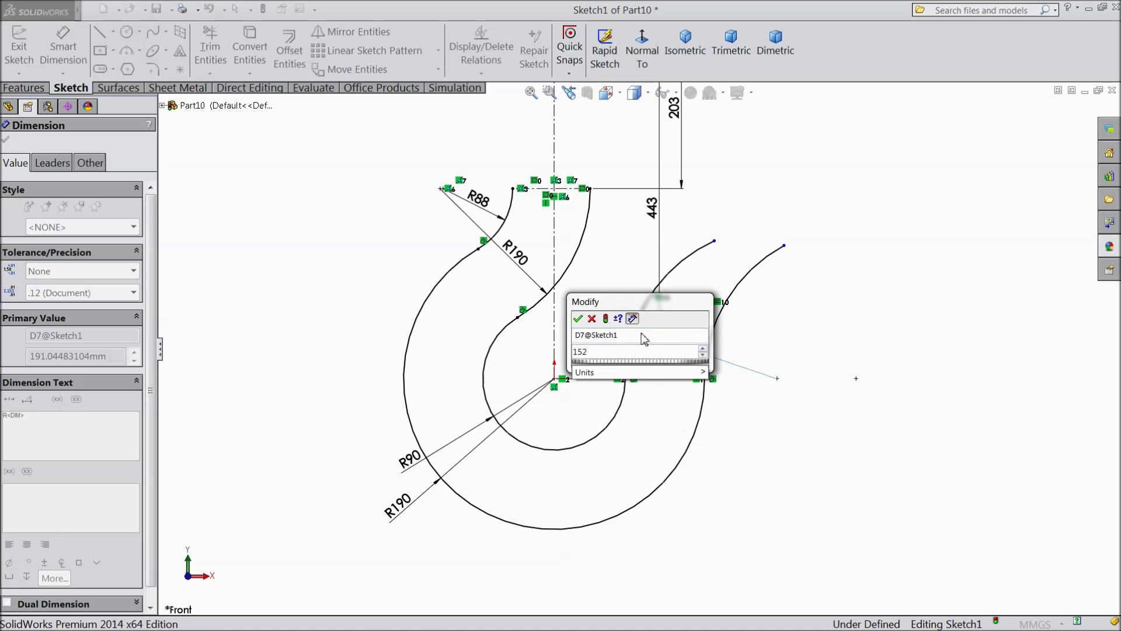
left_click(578, 318)
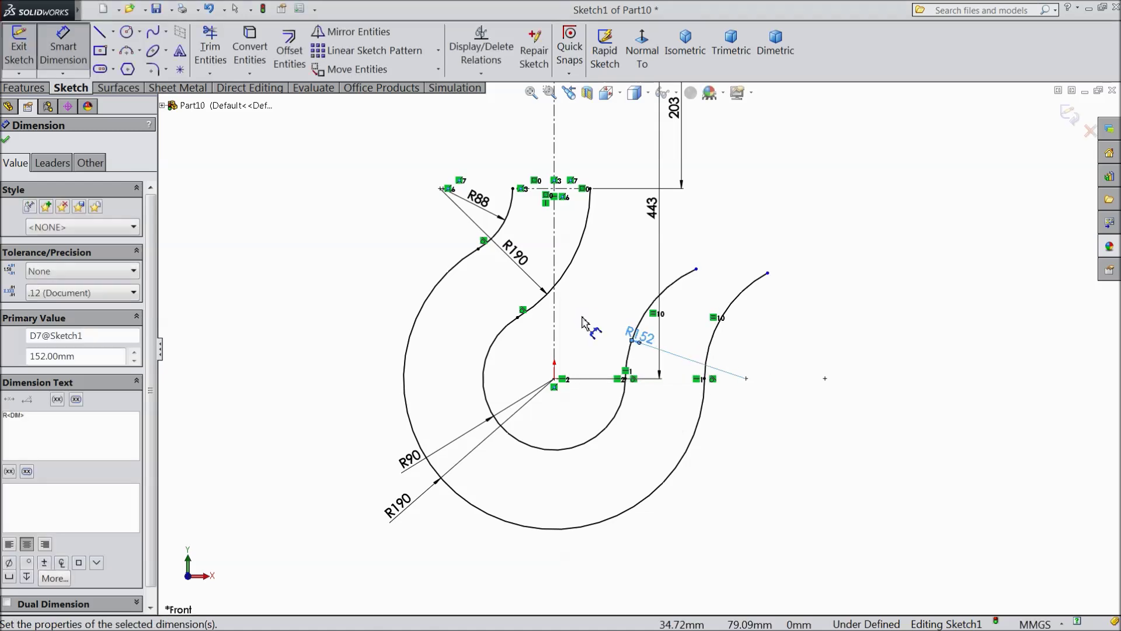
left_click(6, 141)
Step: Draw a circle of about 18 mm radius between the upper ends of the two right-hand arcs
left_click(127, 32)
scroll(711, 292, "down", 3)
left_click(737, 261)
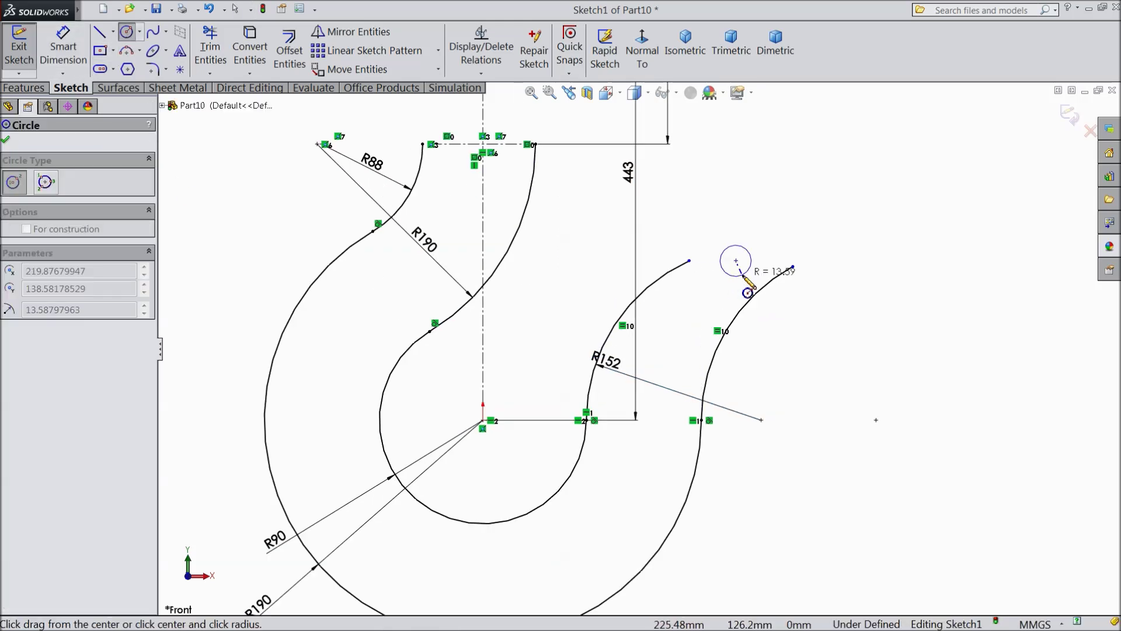
left_click(751, 275)
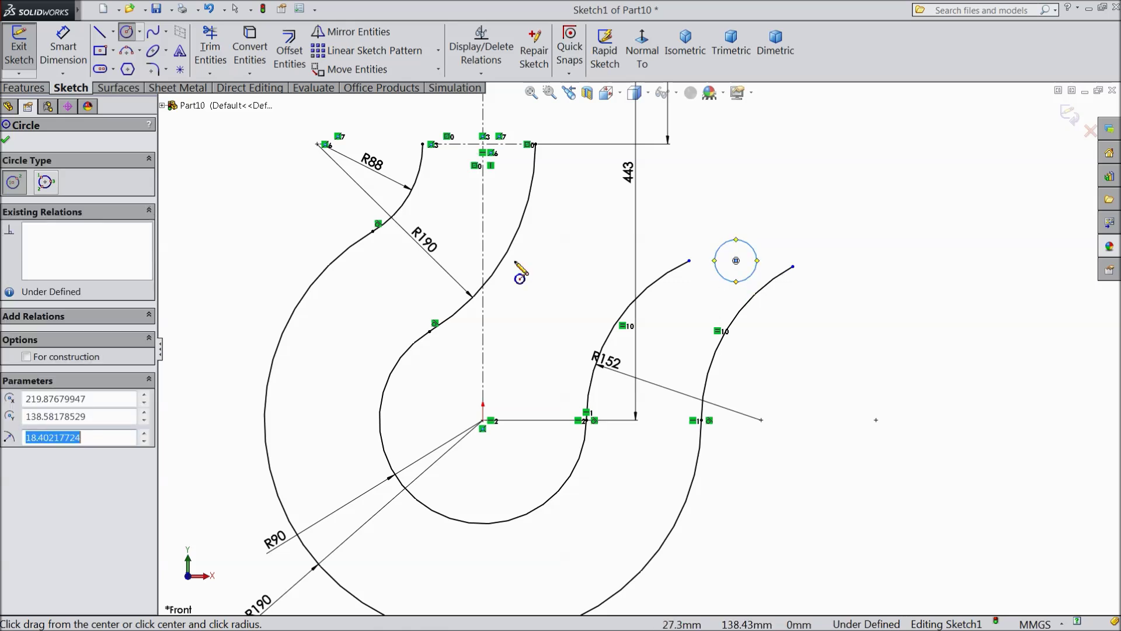
left_click(6, 141)
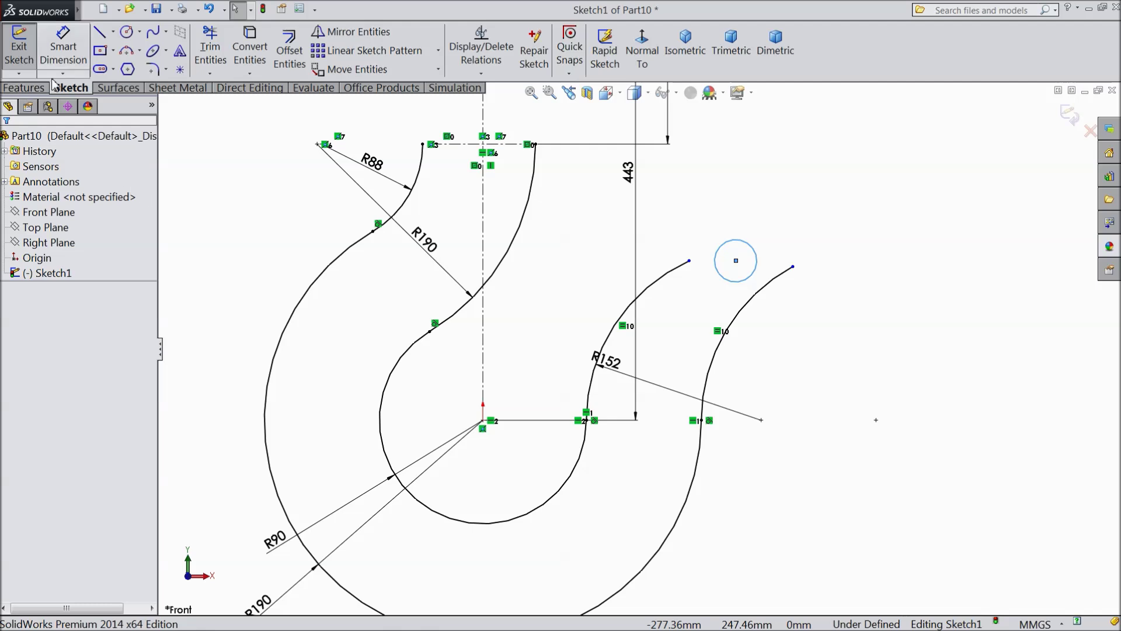
Step: Dimension the circle between the arc ends with a diameter of 12 mm
left_click(127, 32)
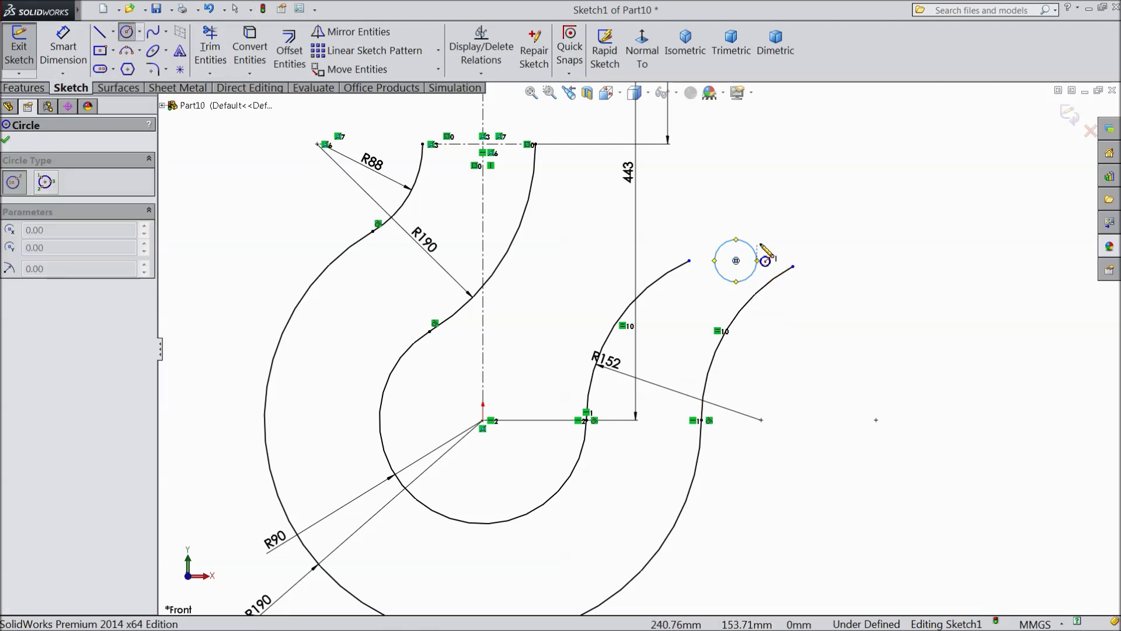
key("d")
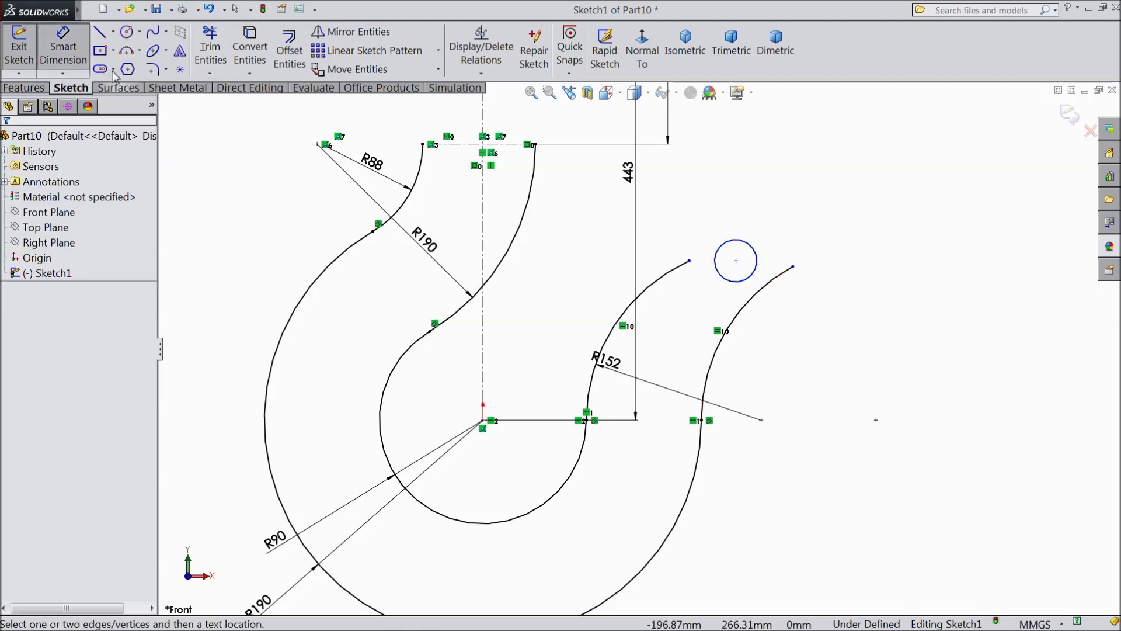
left_click(750, 277)
left_click(873, 295)
type("12")
left_click(804, 270)
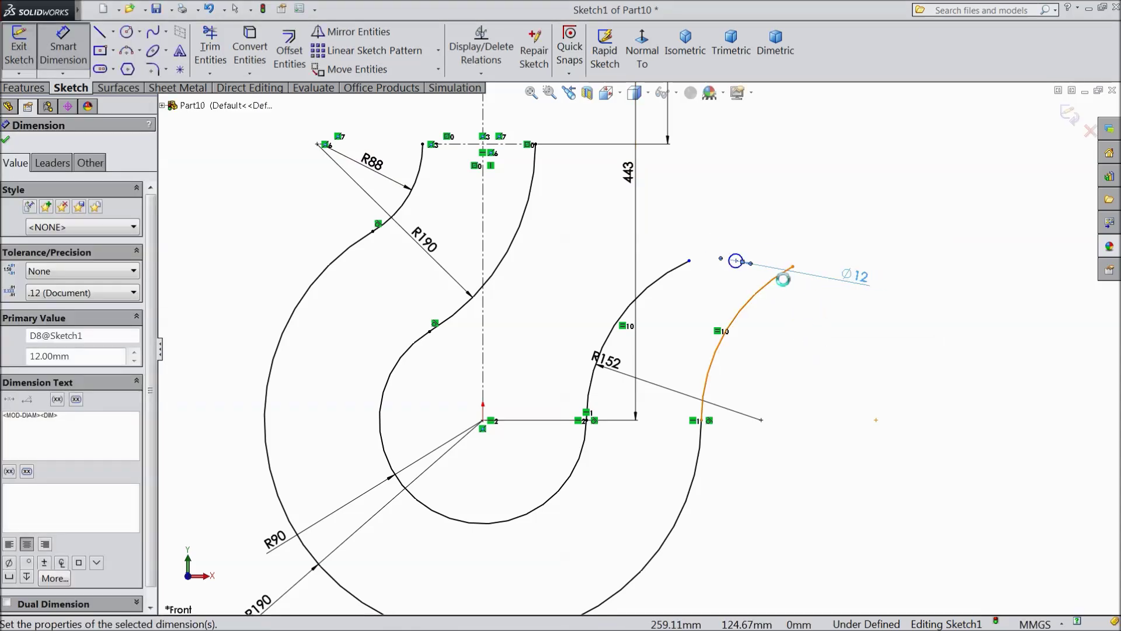
Step: Set the diameter of the circle between the arc ends to 24 mm
scroll(784, 284, "down", 1)
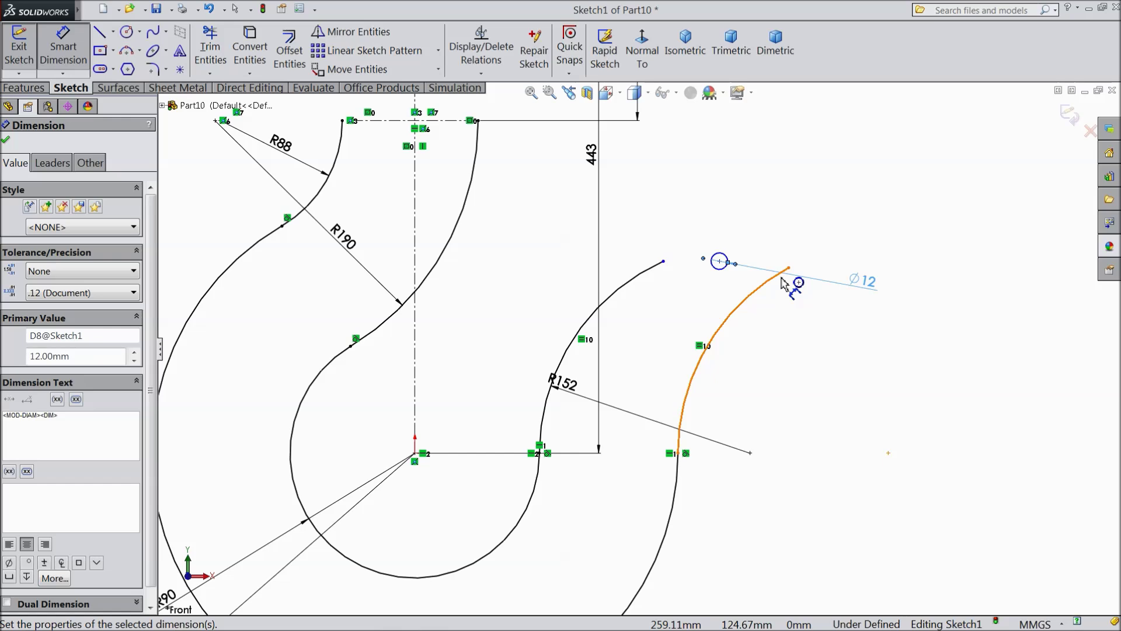
double_click(866, 284)
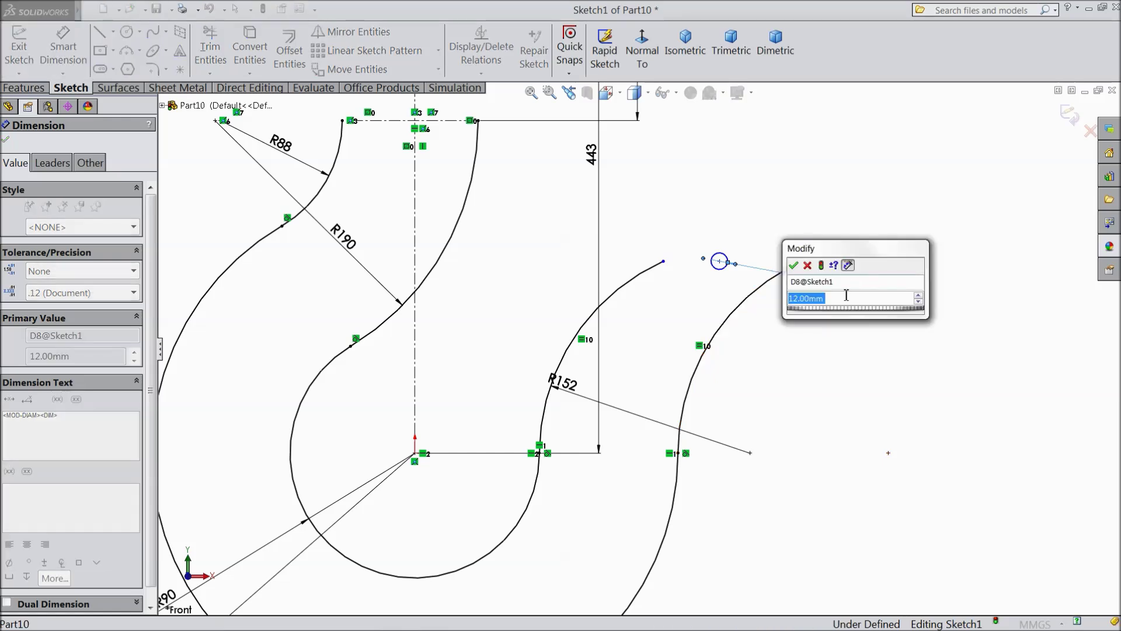
type("24")
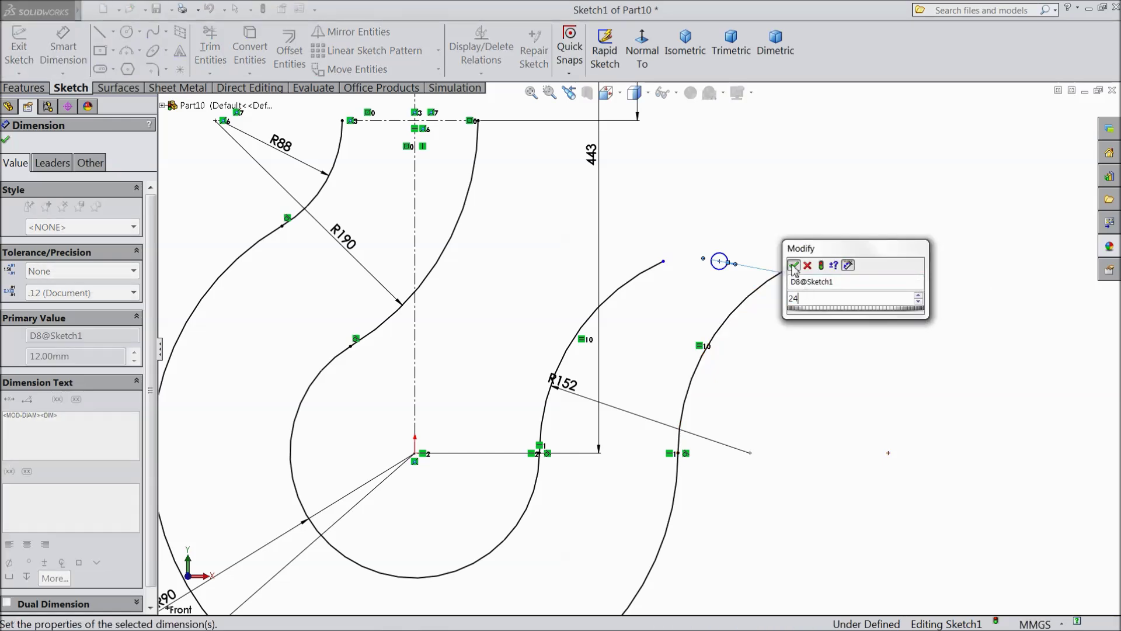
left_click(793, 266)
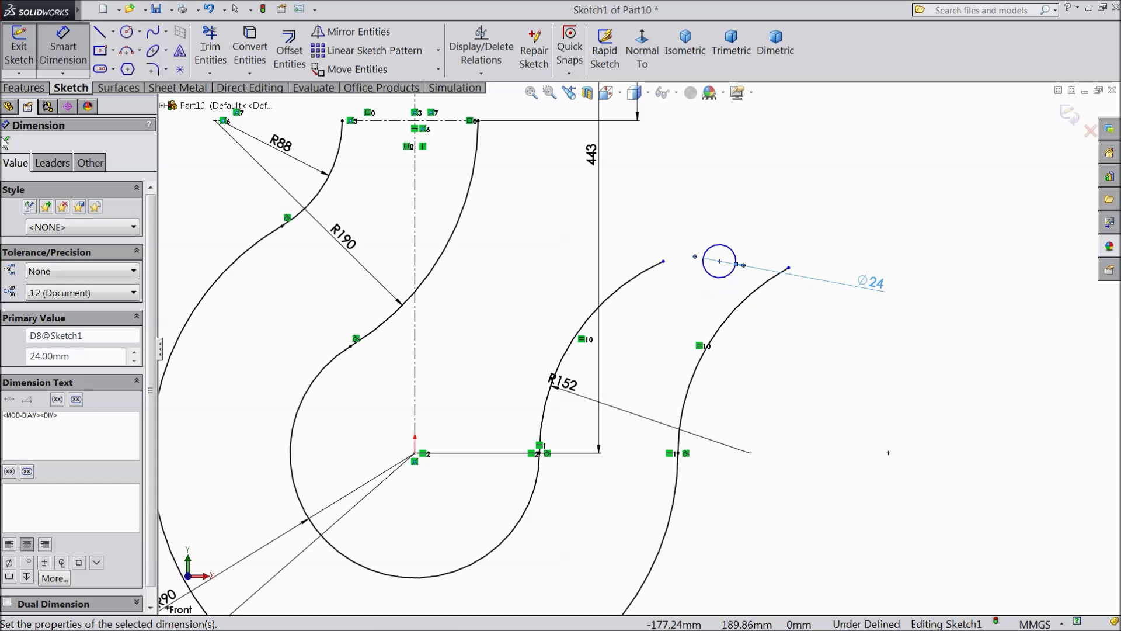
left_click(59, 58)
Step: Make the 24 mm circle tangent to both the inner and the outer right-hand arcs
left_click(712, 276)
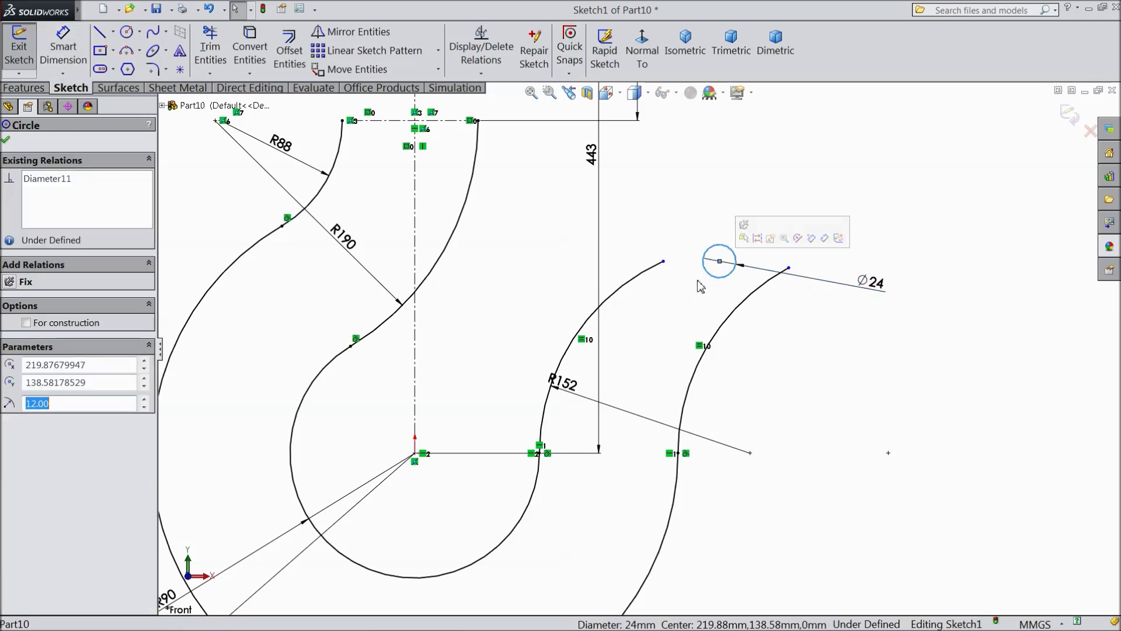
left_click(646, 277, "ctrl")
left_click(695, 233)
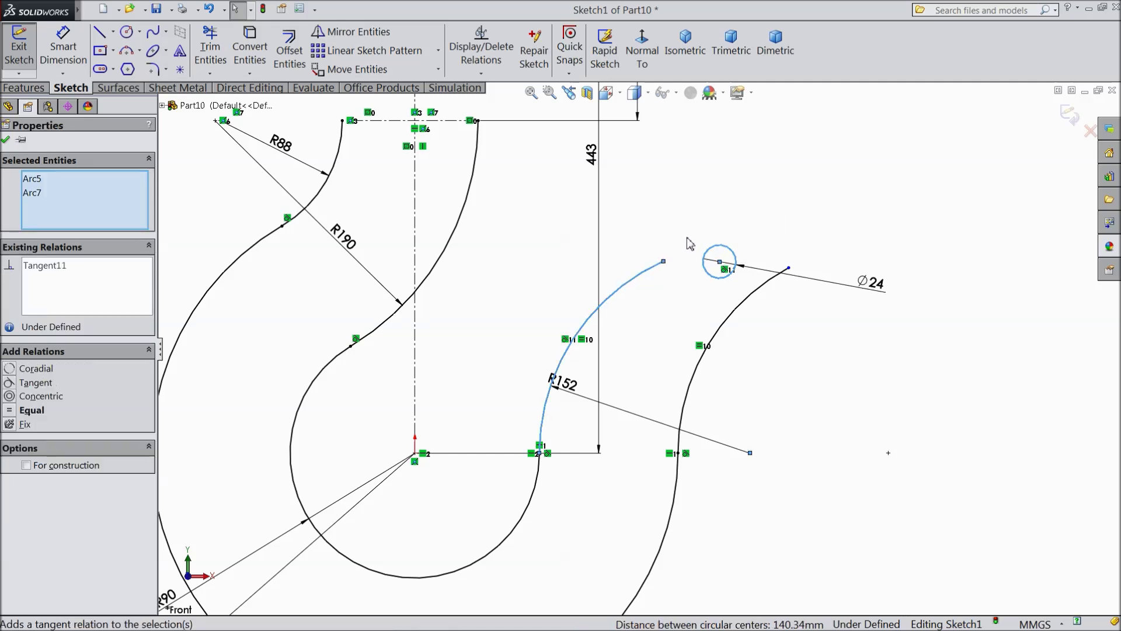
left_click(740, 306)
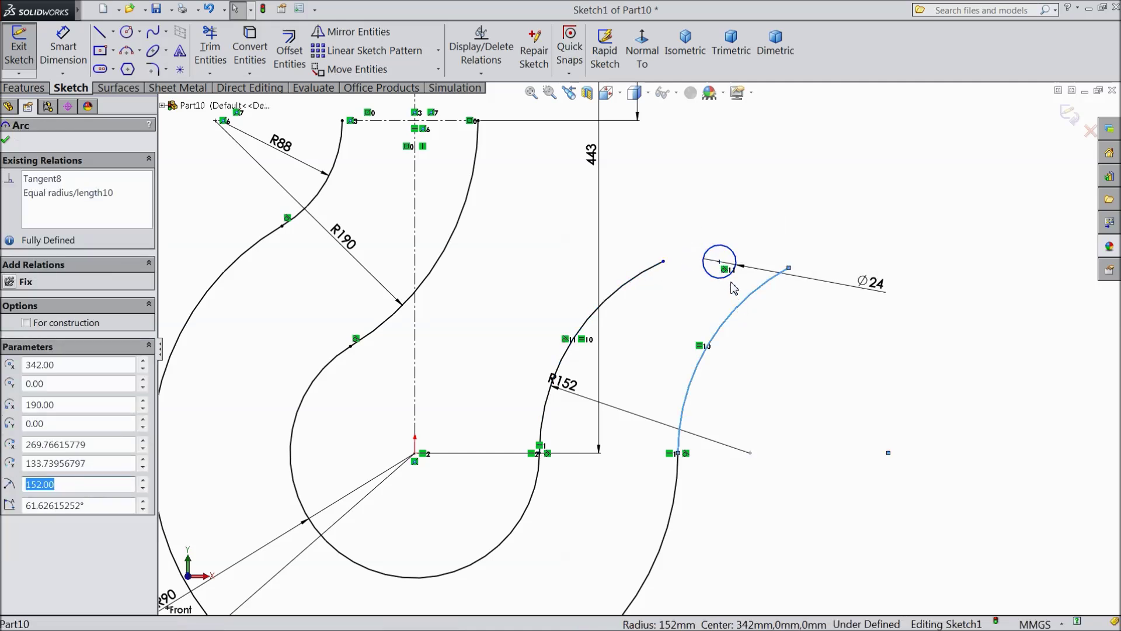
left_click(729, 279, "ctrl")
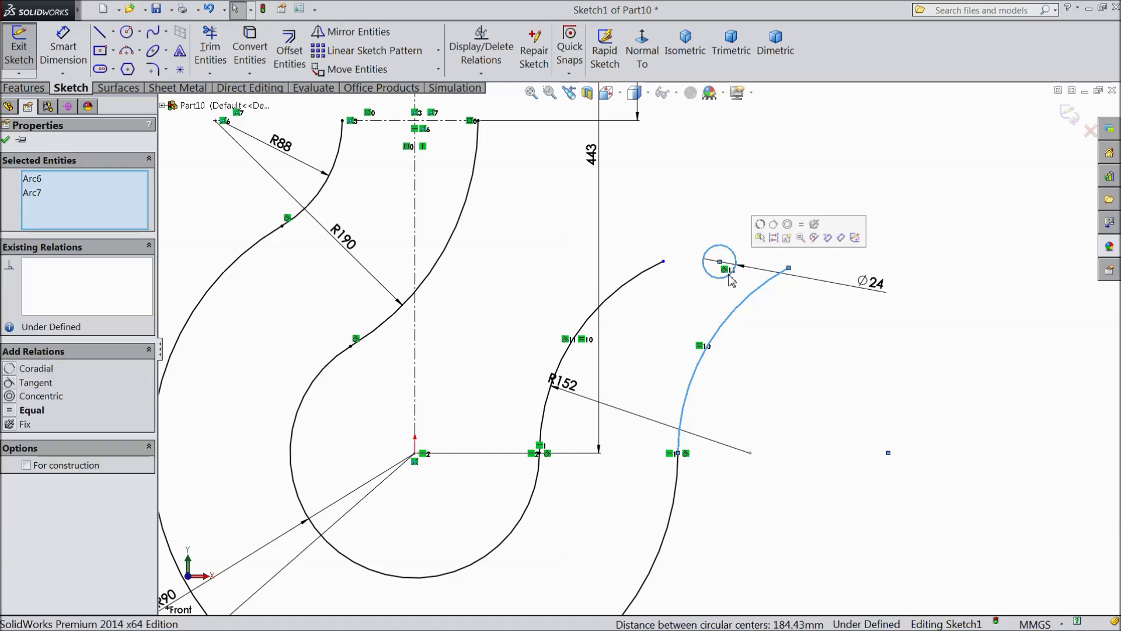
left_click(778, 228)
left_click(677, 219)
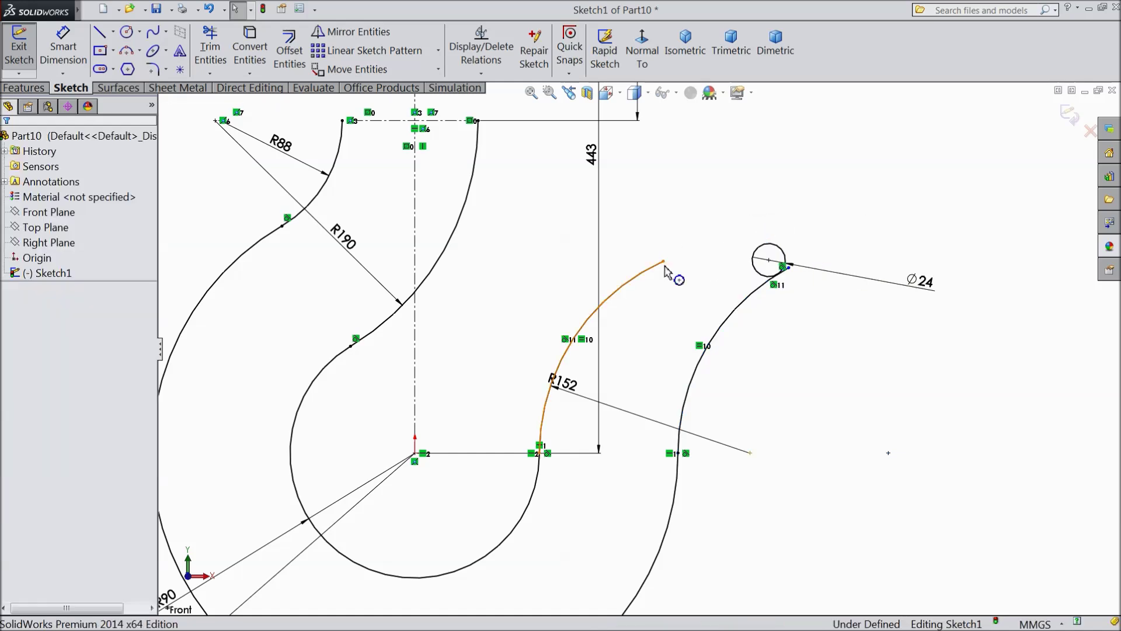
Step: Extend the right-hand arcs past the 24 mm circle, and trim the overhanging arc ends and the circle's inner portion to form a rounded hook tip
left_click_drag(664, 263, 809, 270)
scroll(847, 237, "down", 2)
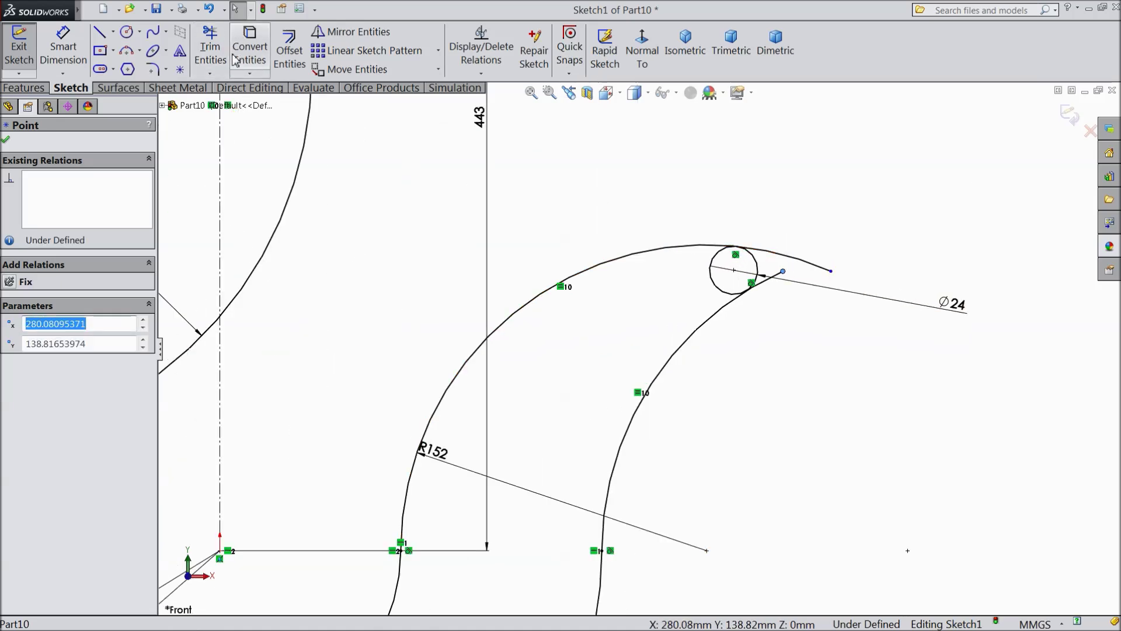
left_click(213, 49)
scroll(698, 276, "down", 2)
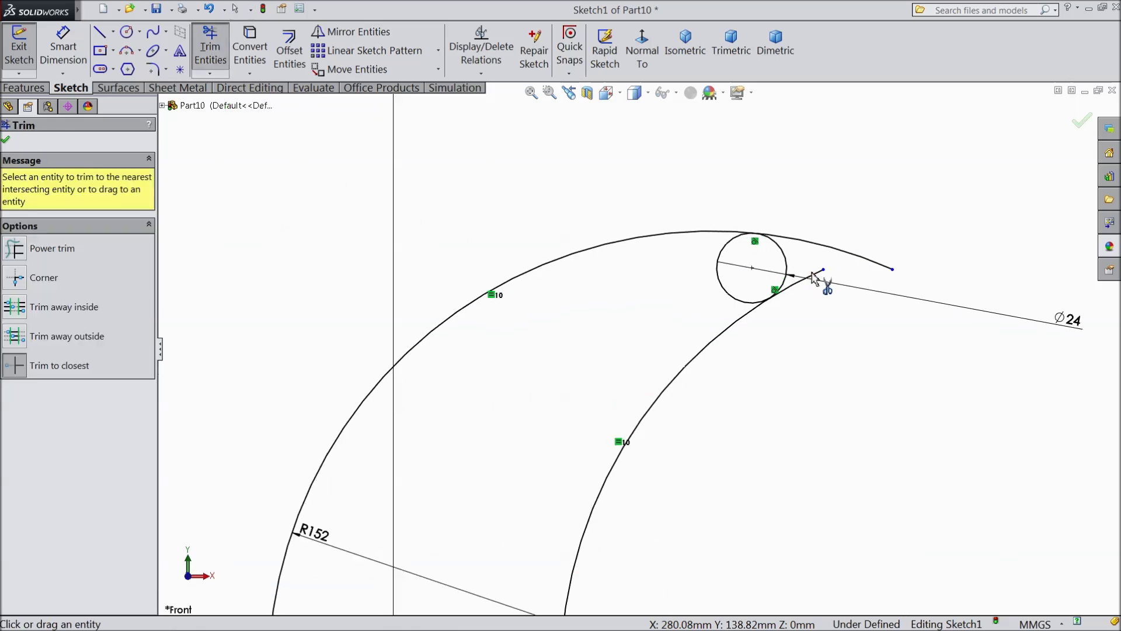
left_click(816, 279)
left_click(822, 248)
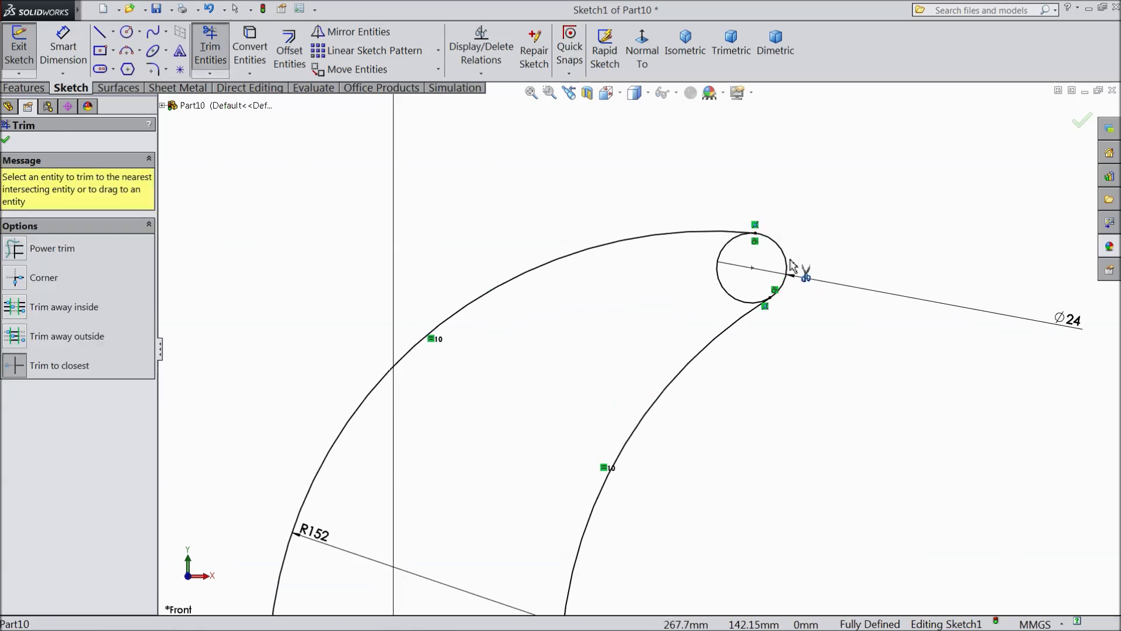
left_click(727, 295)
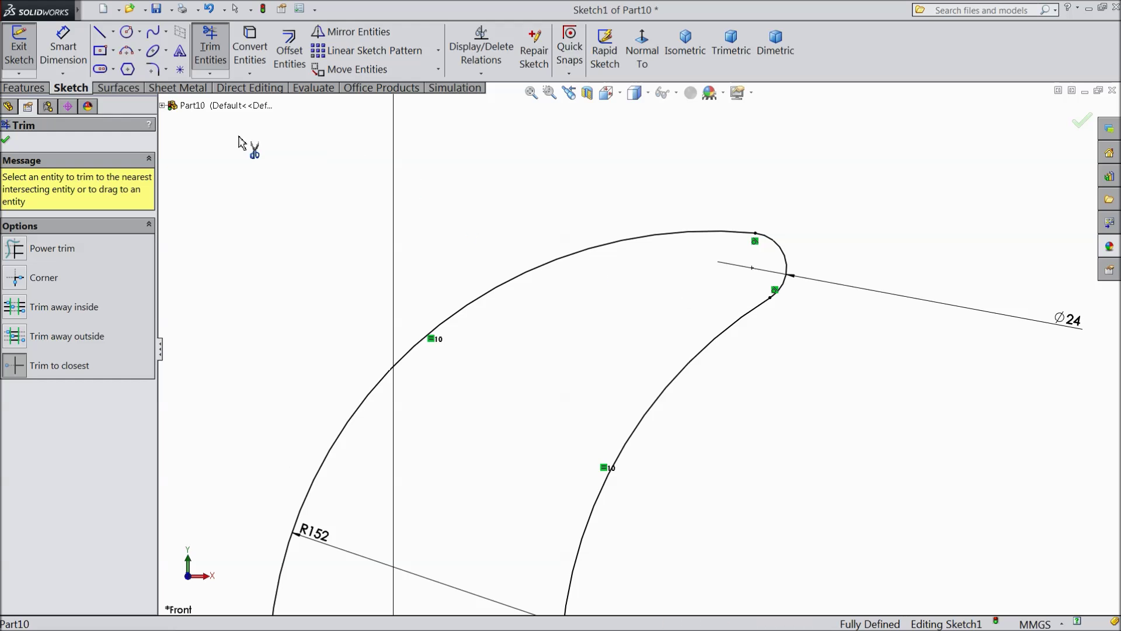
left_click(6, 141)
Step: Draw a construction centerline about 23 mm long across the hook tip, joining the two ends of the rounded tip arc
left_click(114, 32)
left_click(119, 68)
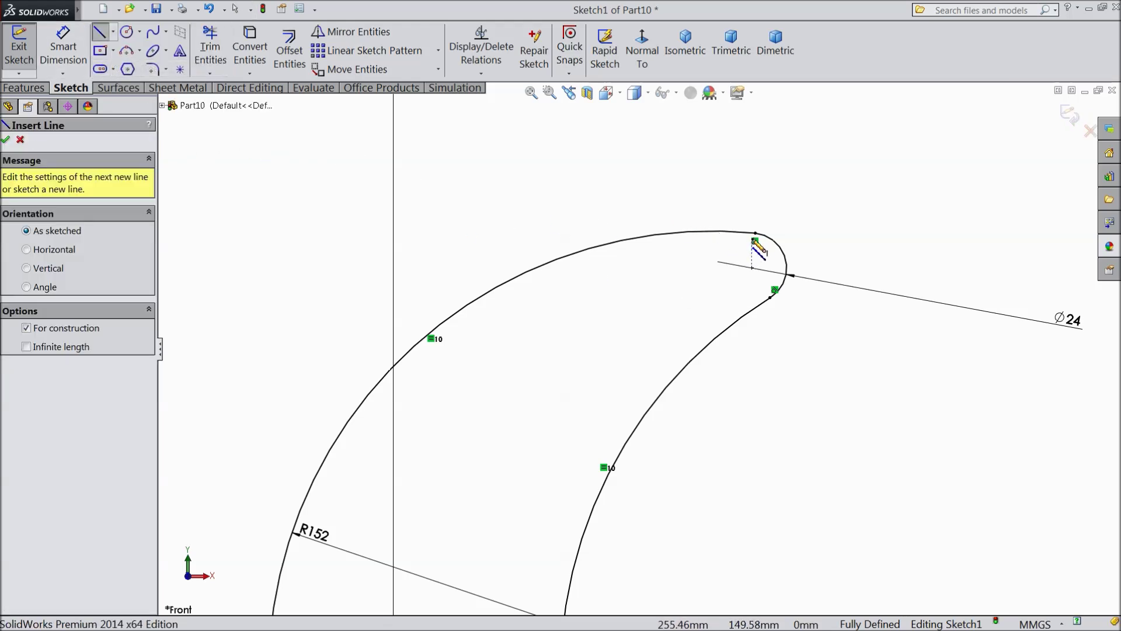
left_click_drag(755, 239, 771, 297)
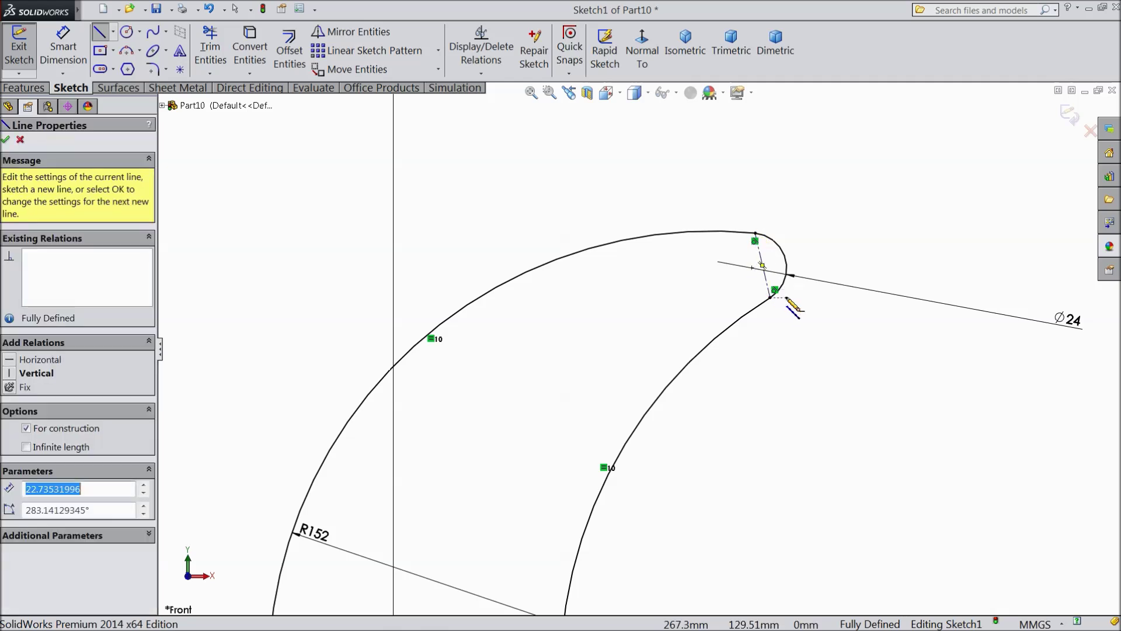
right_click(792, 295)
left_click(841, 185)
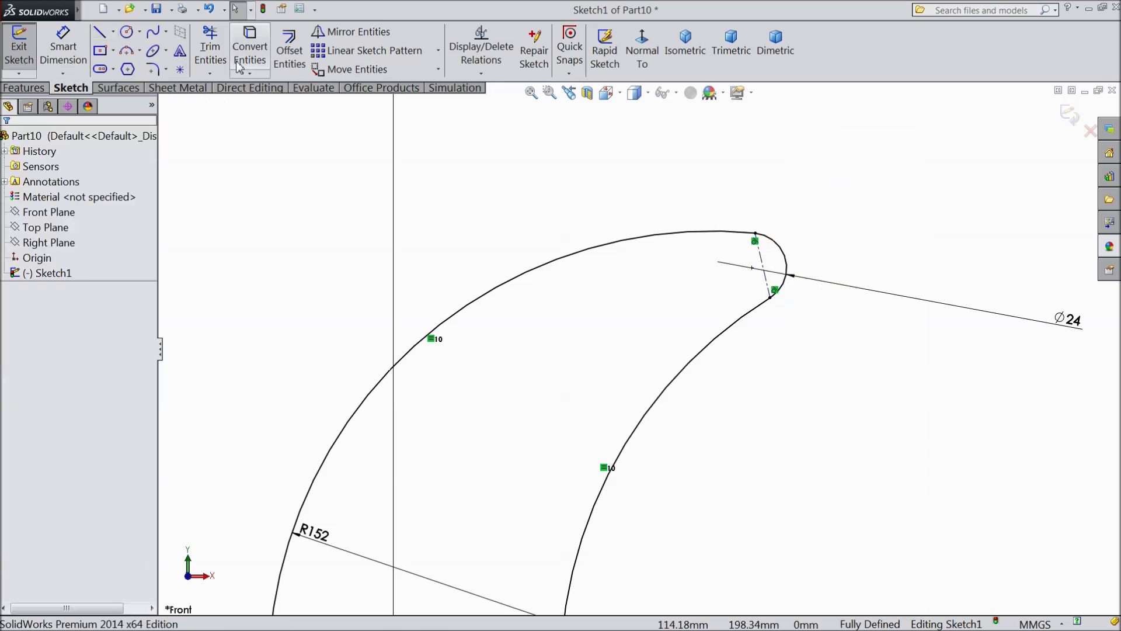
Step: Draw a line about 8 mm long from the midpoint of the hook tip's centerline, perpendicular to it, out to the rounded tip arc
left_click(104, 35)
left_click(762, 266)
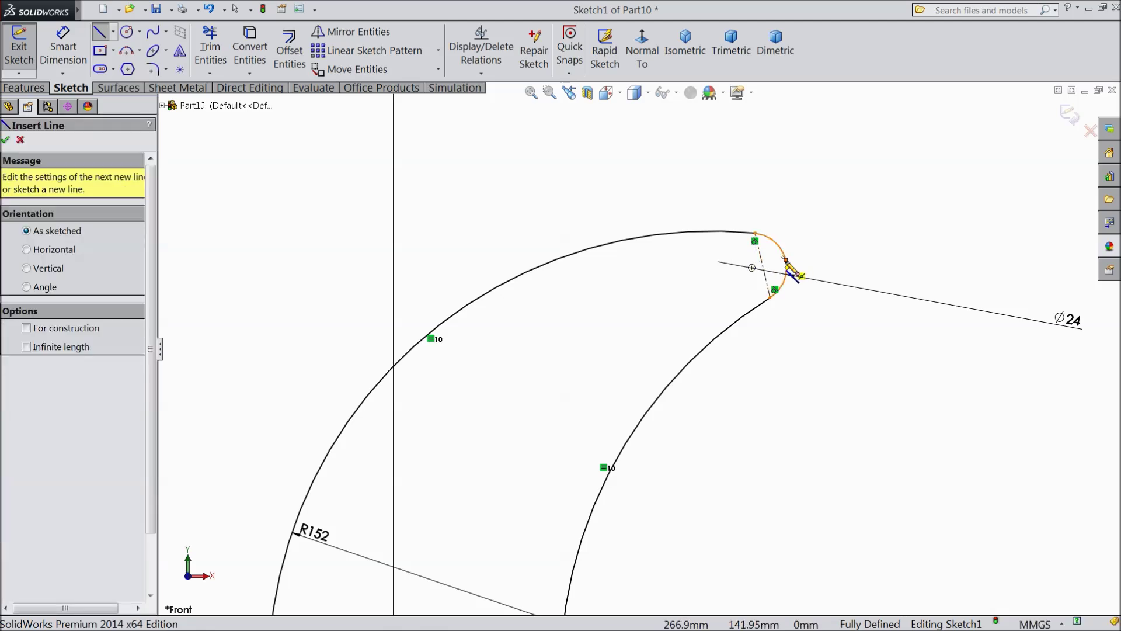
scroll(786, 261, "down", 3)
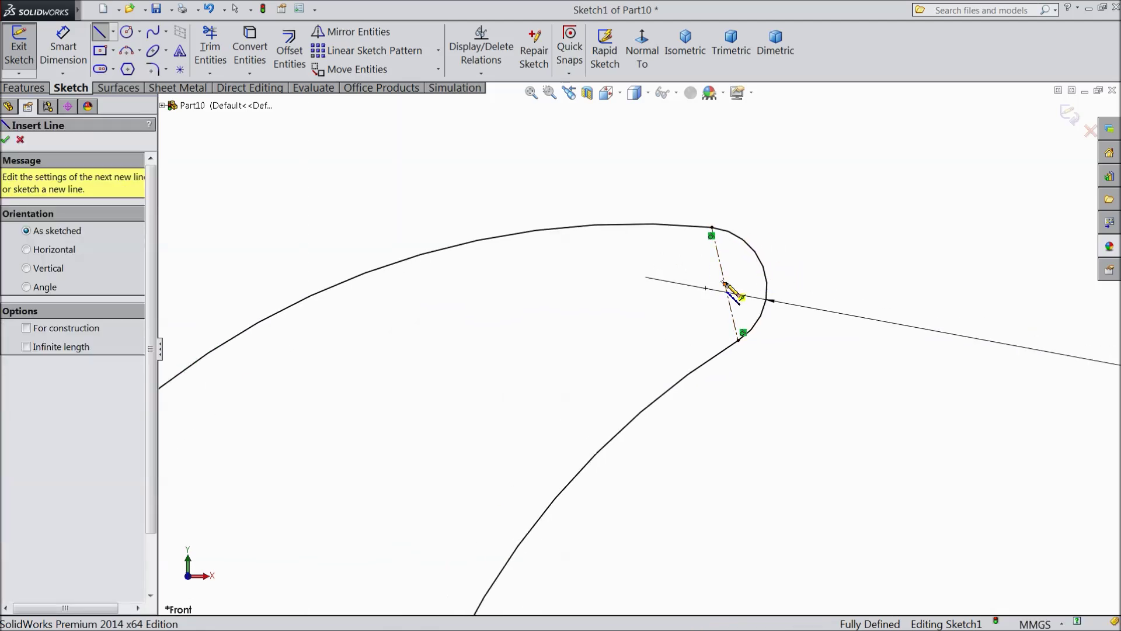
left_click(725, 284)
left_click(765, 266)
right_click(806, 251)
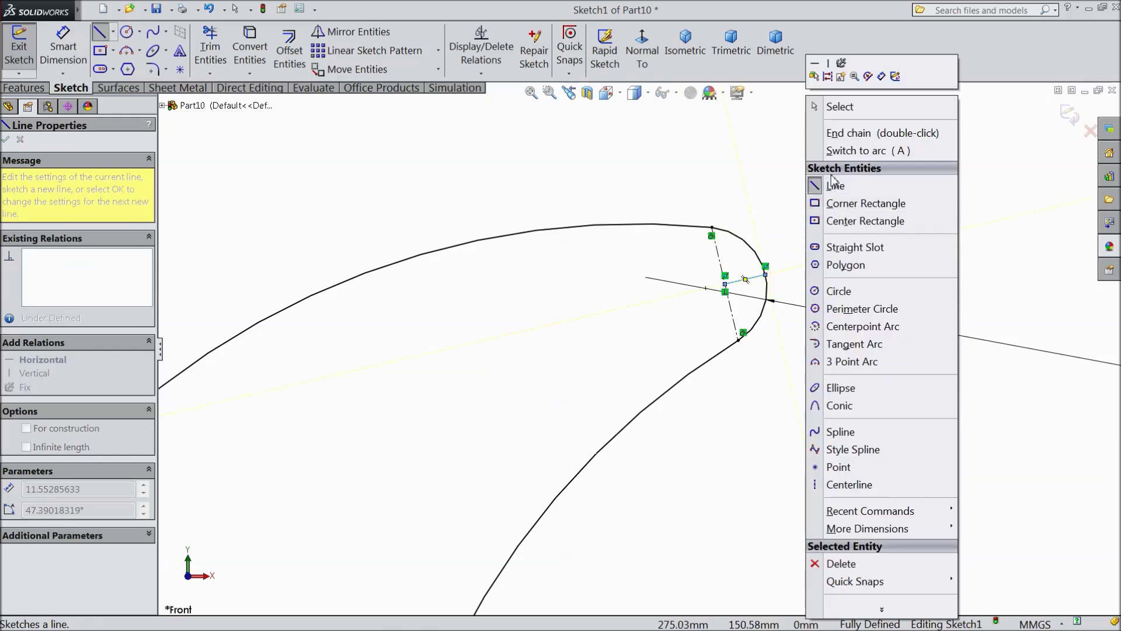
left_click(840, 106)
left_click(757, 277)
left_click(797, 259)
scroll(743, 293, "up", 6)
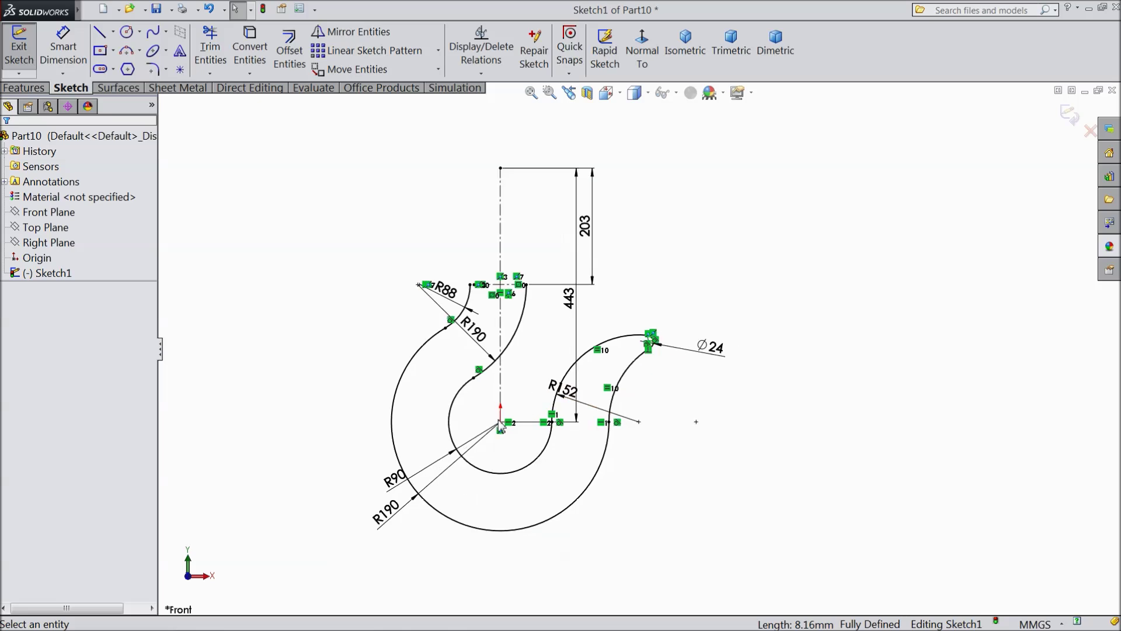
scroll(459, 425, "down", 3)
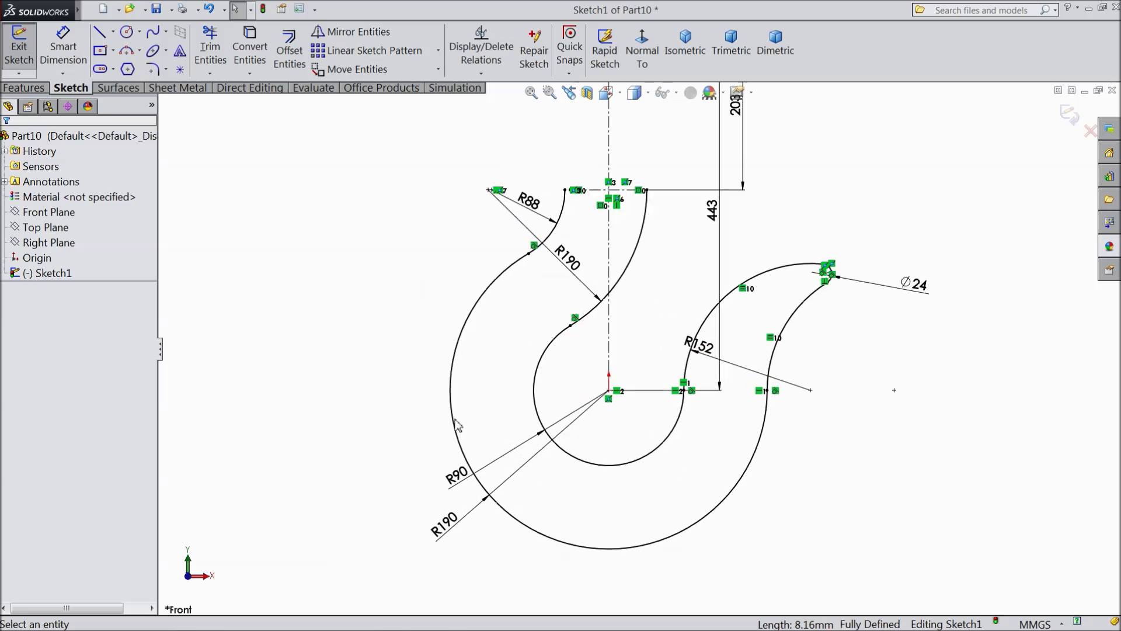
Step: Draw a 100 mm construction centerline across the upper-left hook body, joining the tangent points of the inner and outer arcs
left_click(113, 32)
left_click(135, 65)
scroll(581, 295, "down", 3)
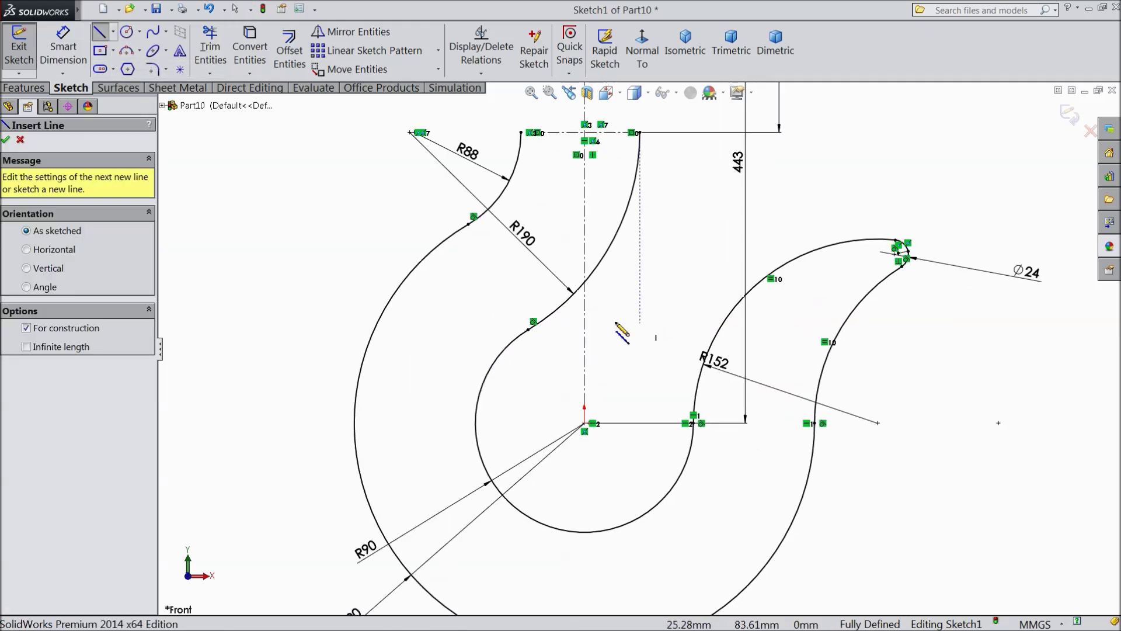
left_click(529, 330)
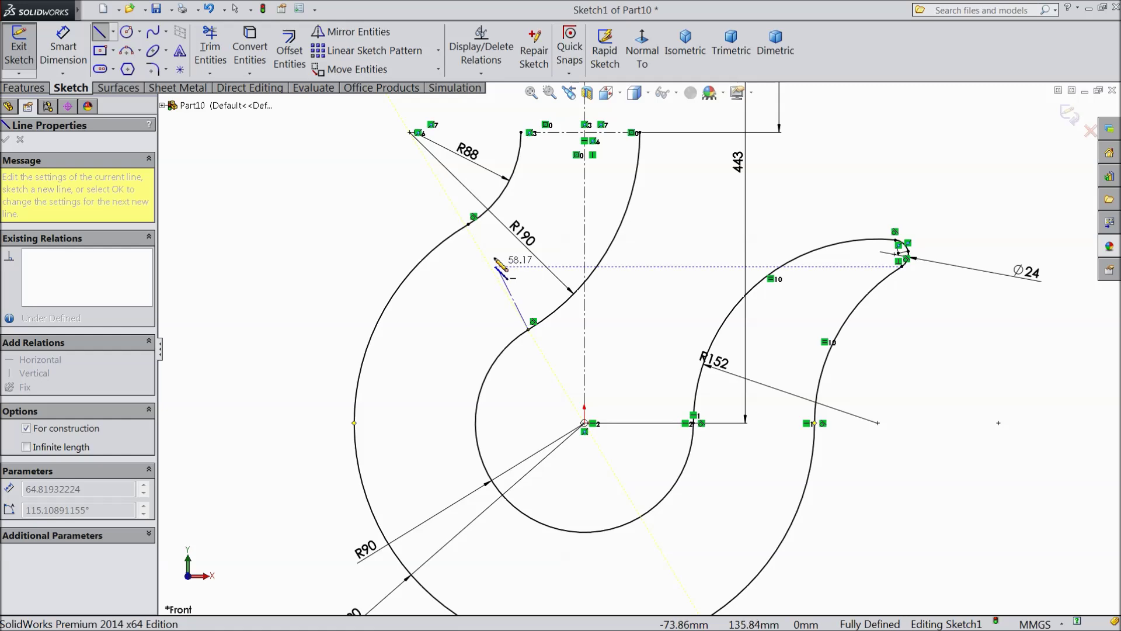
left_click(469, 224)
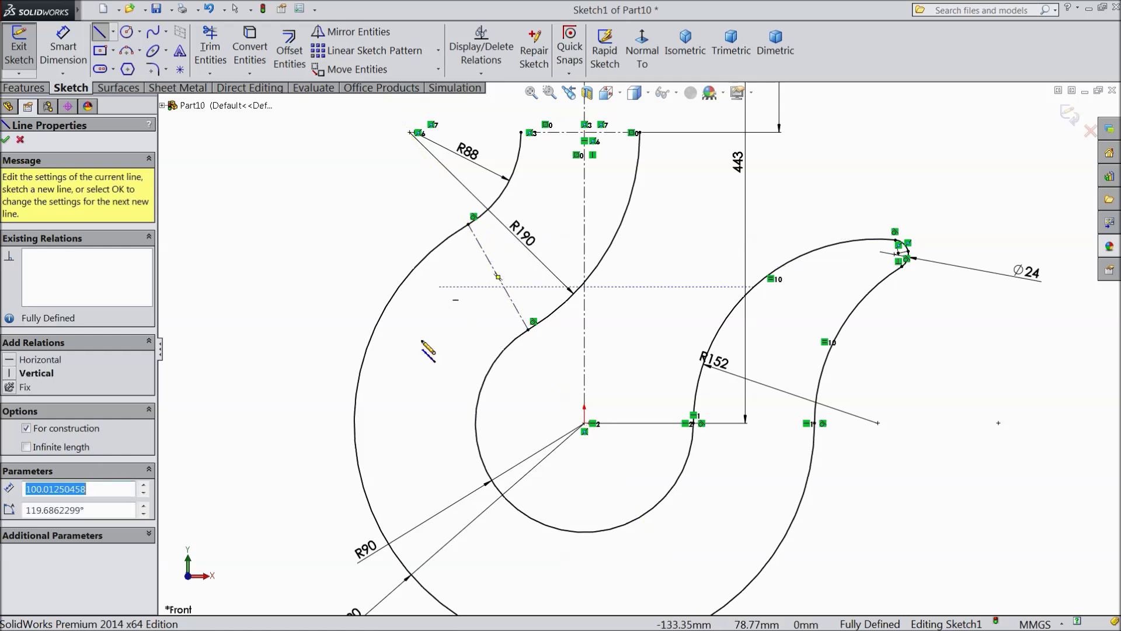
Step: Draw a vertical construction centerline below the origin, joining the lowest points of the R90 and R190 arcs
scroll(467, 438, "up", 3)
scroll(584, 521, "down", 2)
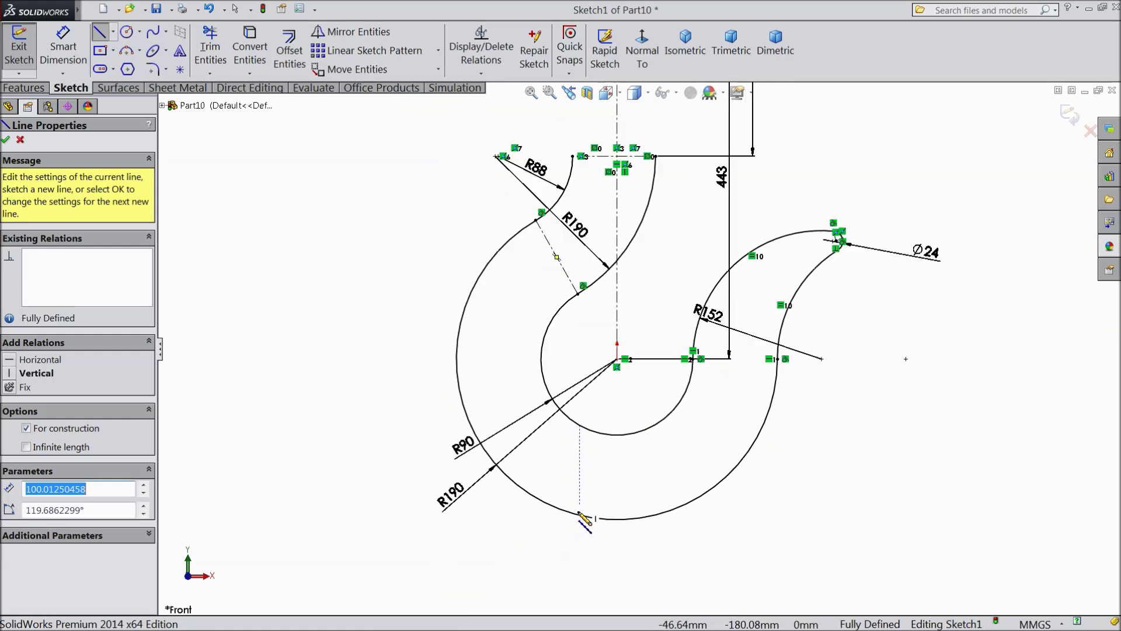
scroll(580, 515, "down", 2)
left_click(642, 383)
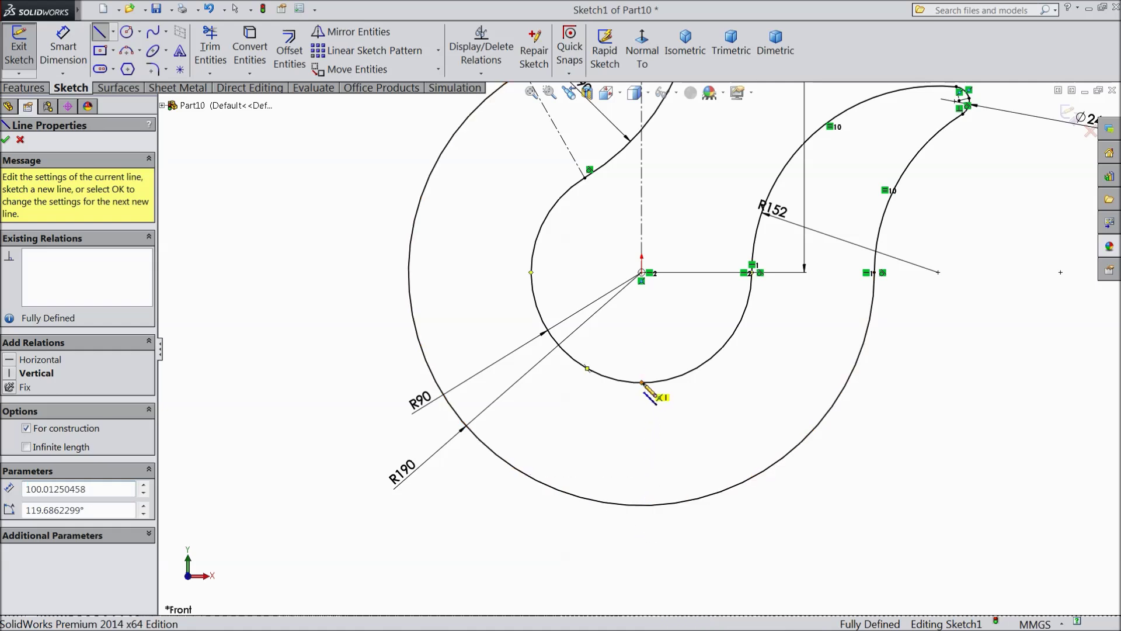
left_click(642, 506)
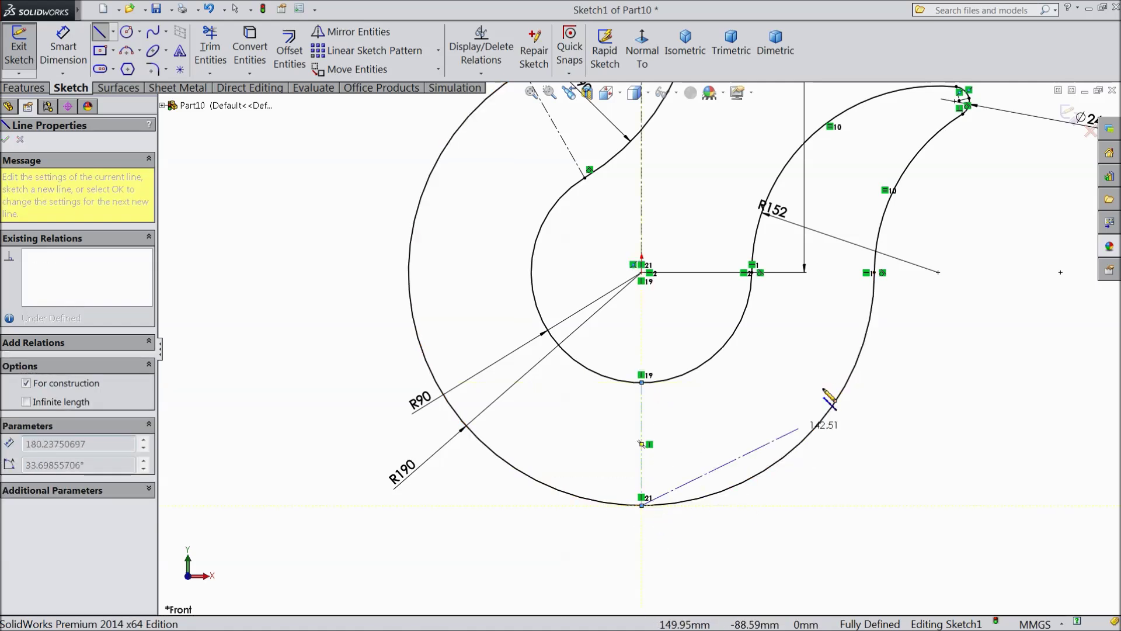
key("Escape")
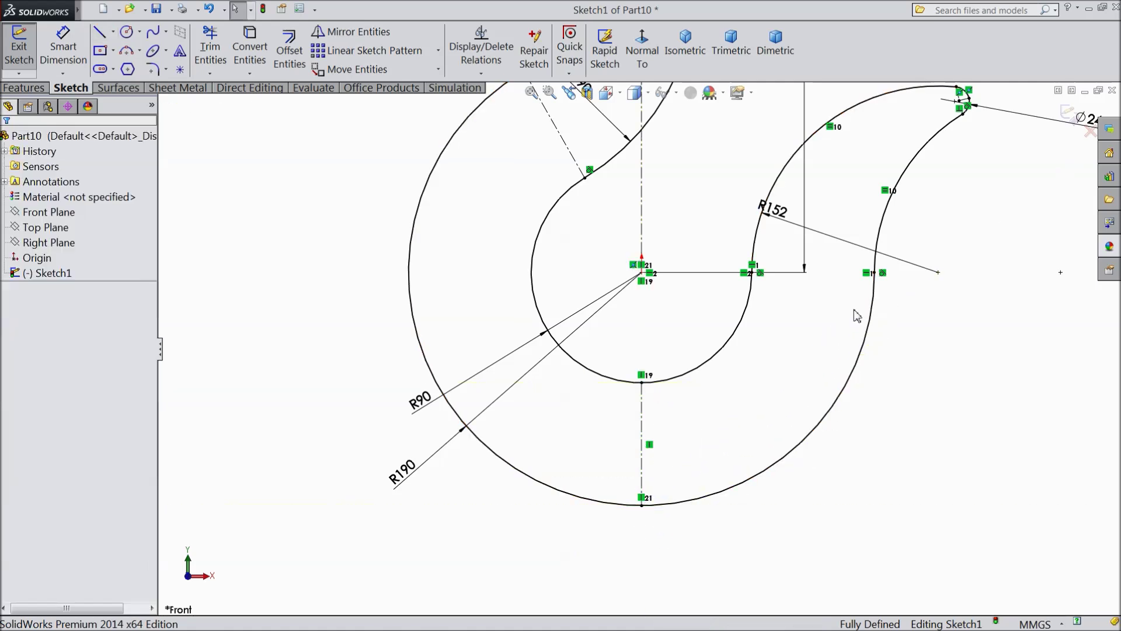
Step: Draw a 100 mm horizontal construction centerline joining the lower ends of the inner and outer right-hand arcs
left_click(113, 32)
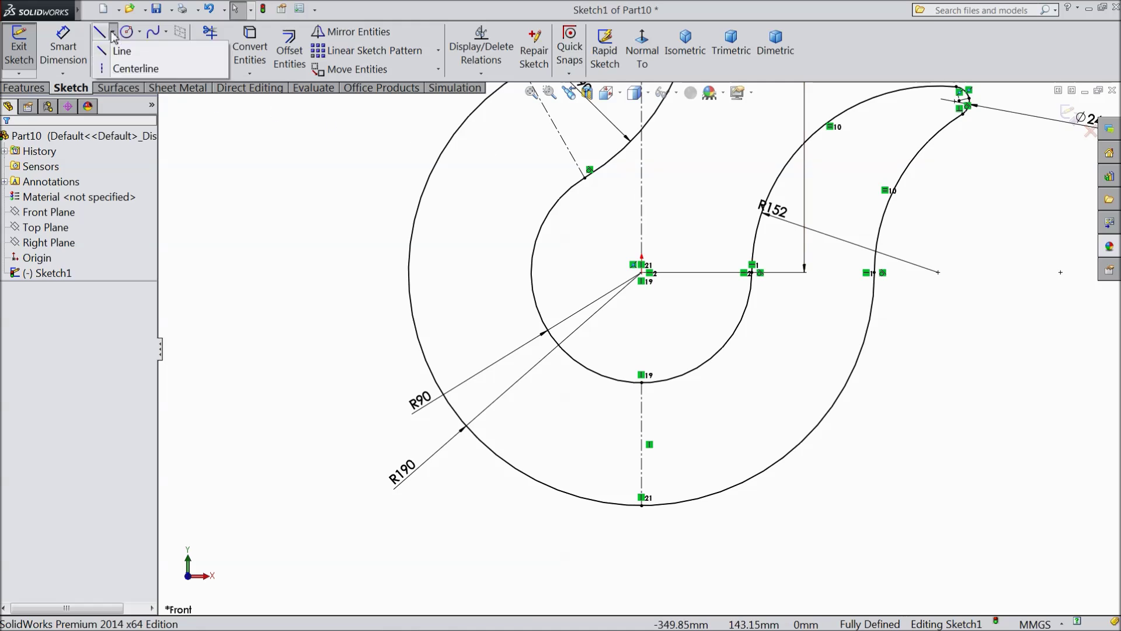
left_click(117, 63)
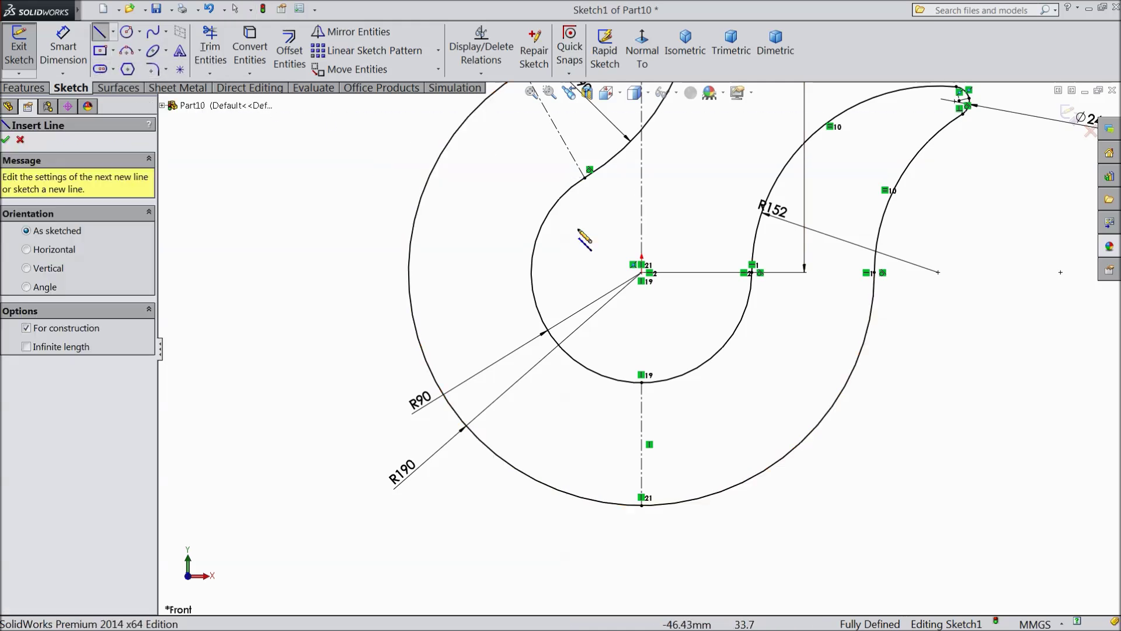
left_click(760, 273)
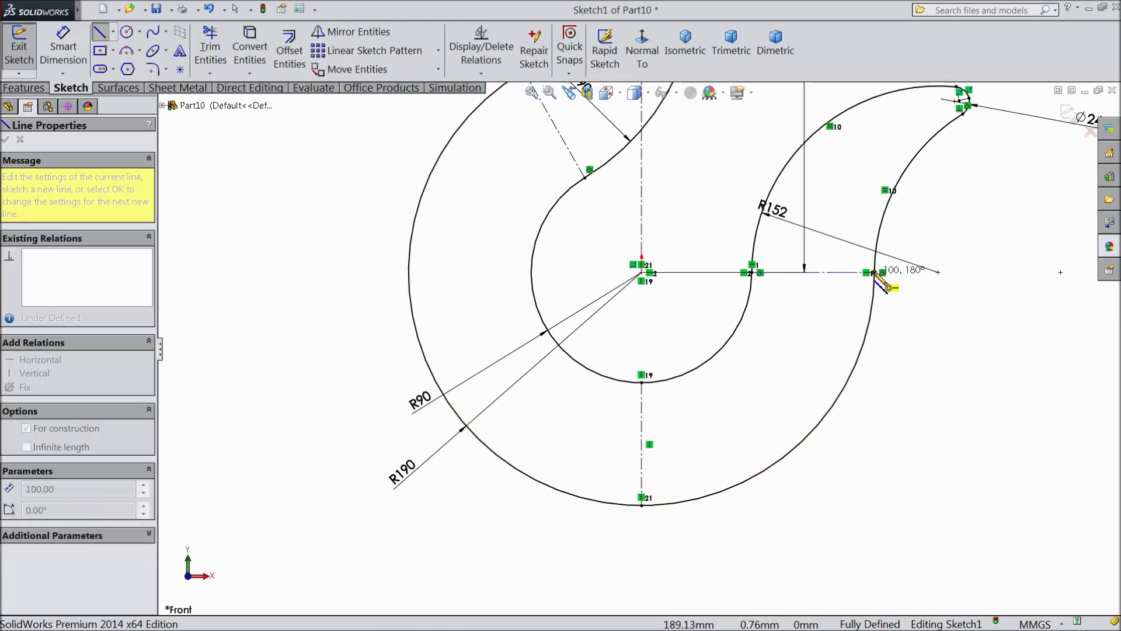
left_click(879, 279)
right_click(898, 289)
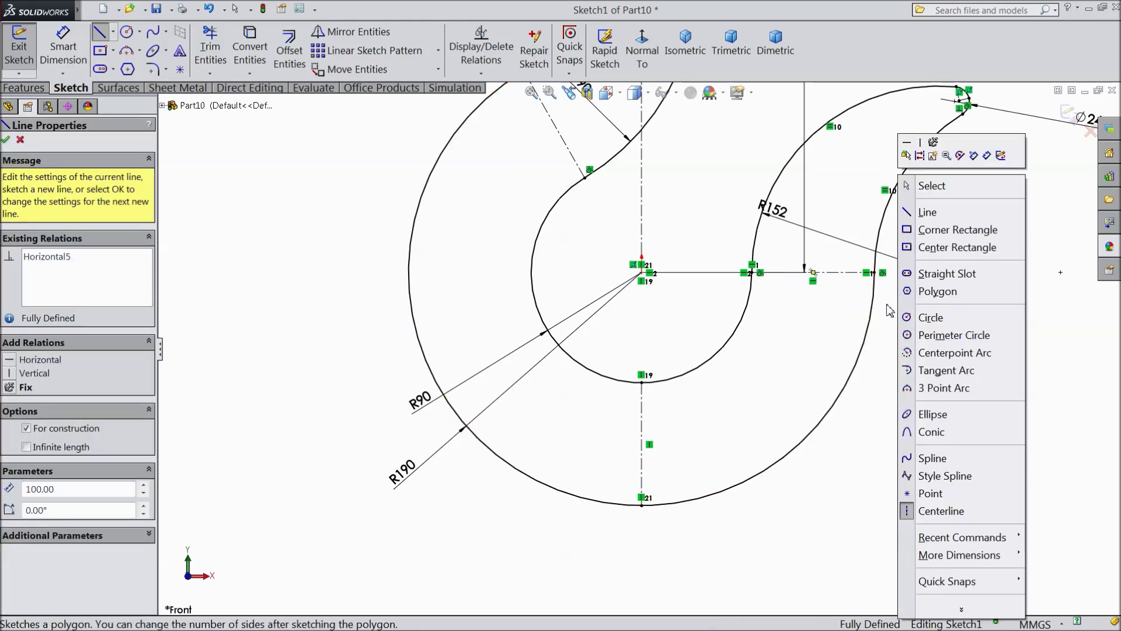
left_click(932, 186)
Step: Draw a three-point arc of about 7.4 mm radius from the tip's short centerline end to the lower right-hand arc's end
key("f")
scroll(600, 334, "up", 1)
scroll(643, 280, "down", 2)
scroll(651, 299, "up", 1)
scroll(648, 297, "down", 1)
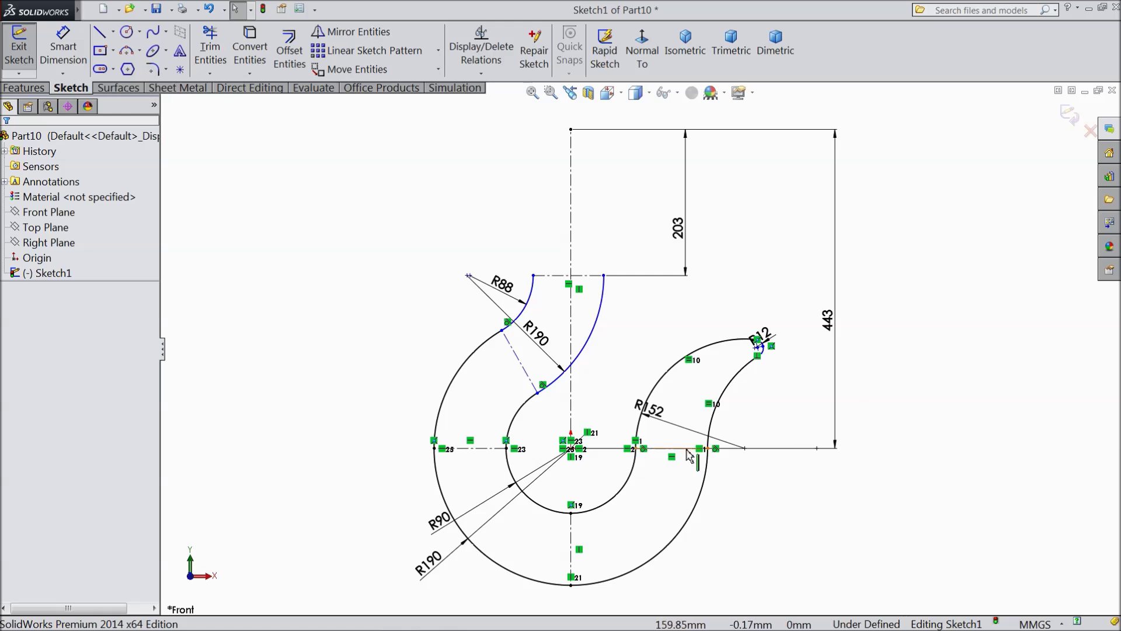
scroll(683, 450, "down", 1)
scroll(805, 319, "down", 1)
scroll(760, 304, "down", 3)
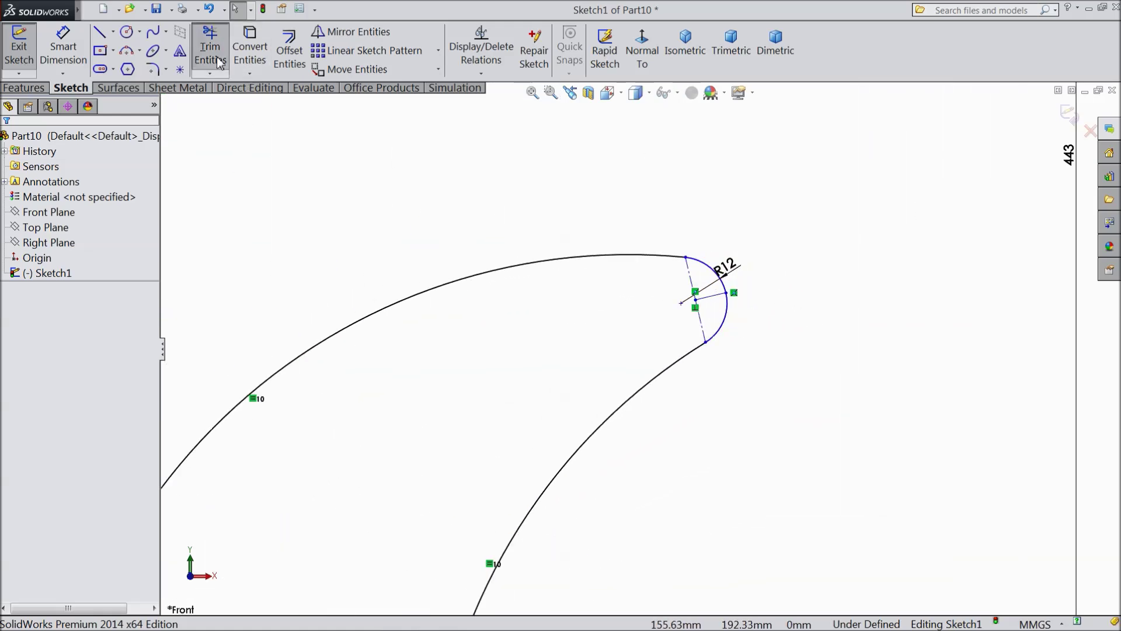
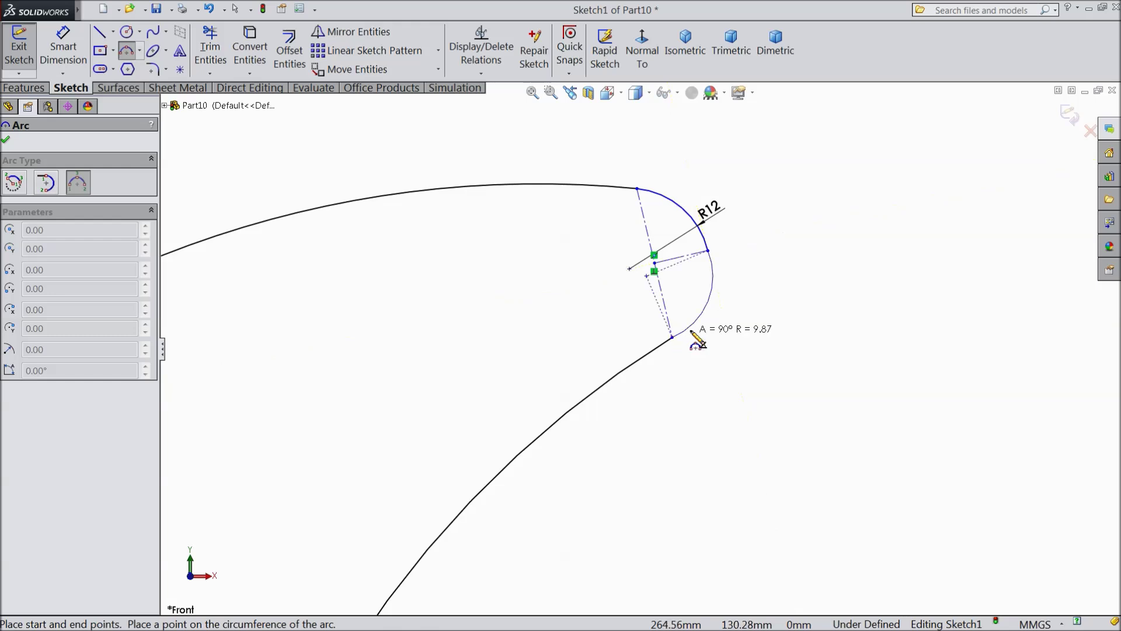
left_click(721, 306)
right_click(858, 234)
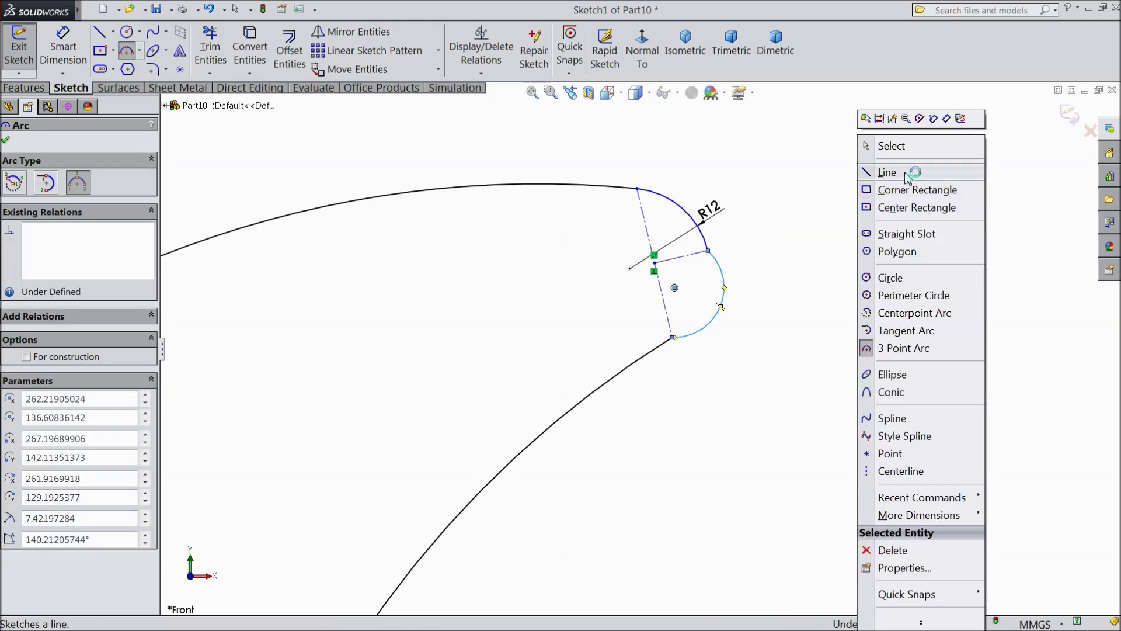
left_click(914, 146)
Step: Make the lower tip arc tangent to the upper R12 tip arc
scroll(771, 234, "down", 3)
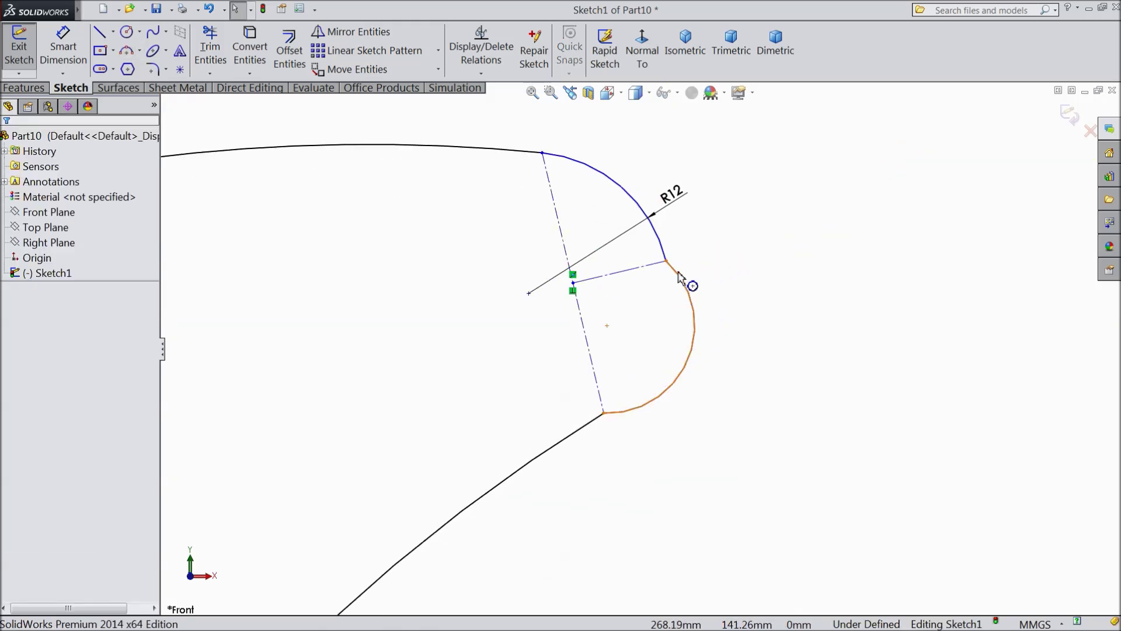
left_click(678, 272)
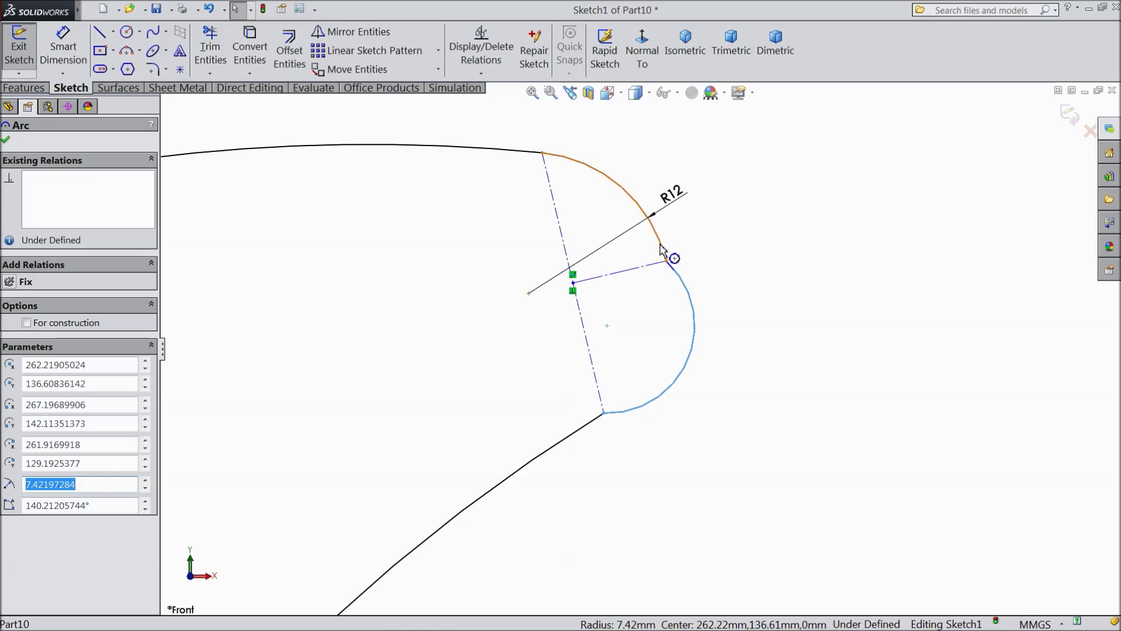
left_click(660, 250, "ctrl")
left_click(713, 201)
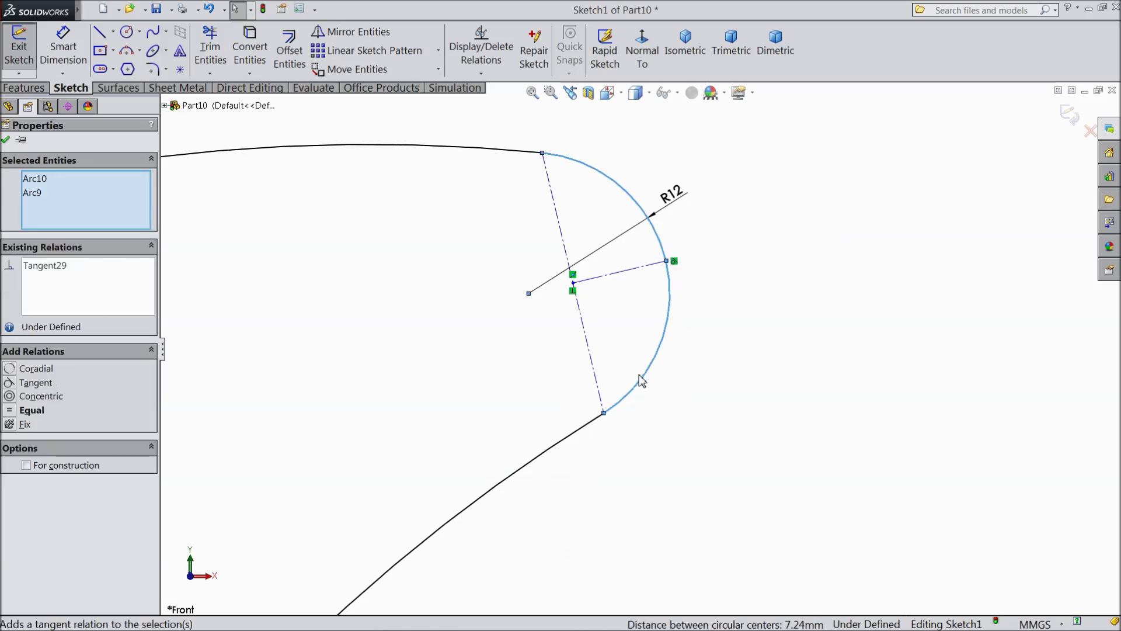
Step: Make the lower tip arc tangent to the hook's lower right-hand 152 mm radius arc
left_click(590, 423)
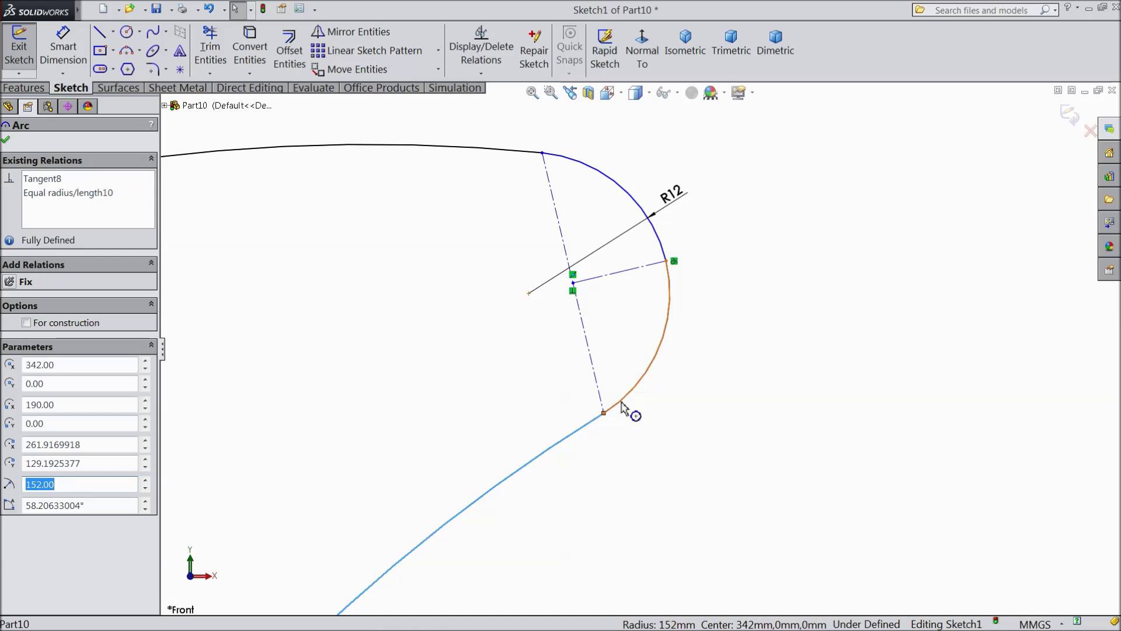
left_click(636, 391, "ctrl")
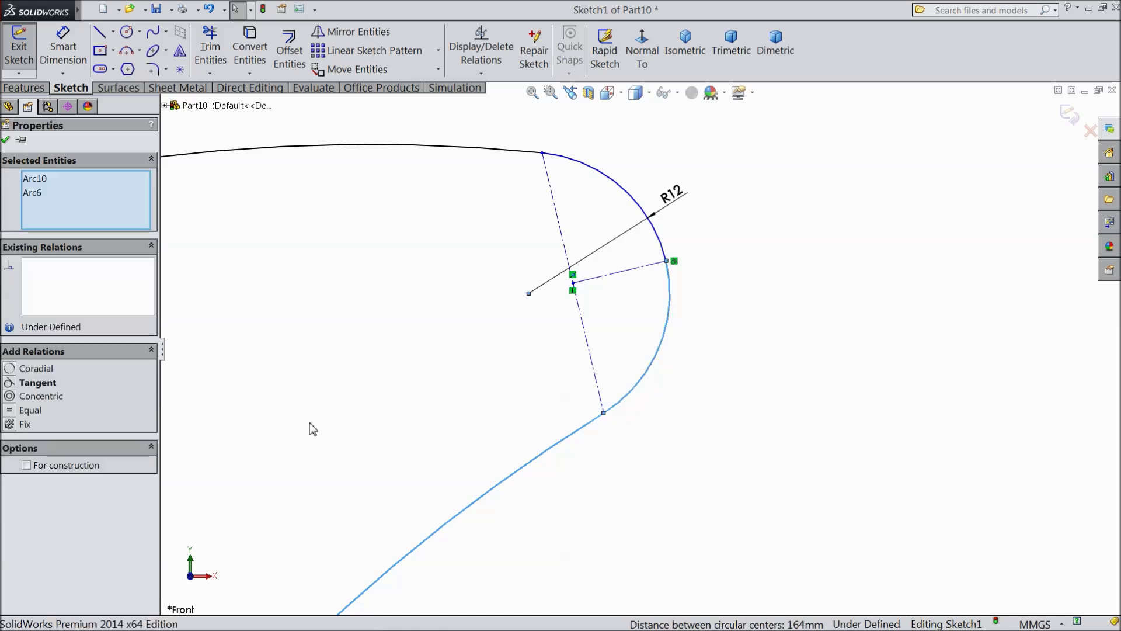
left_click(10, 385)
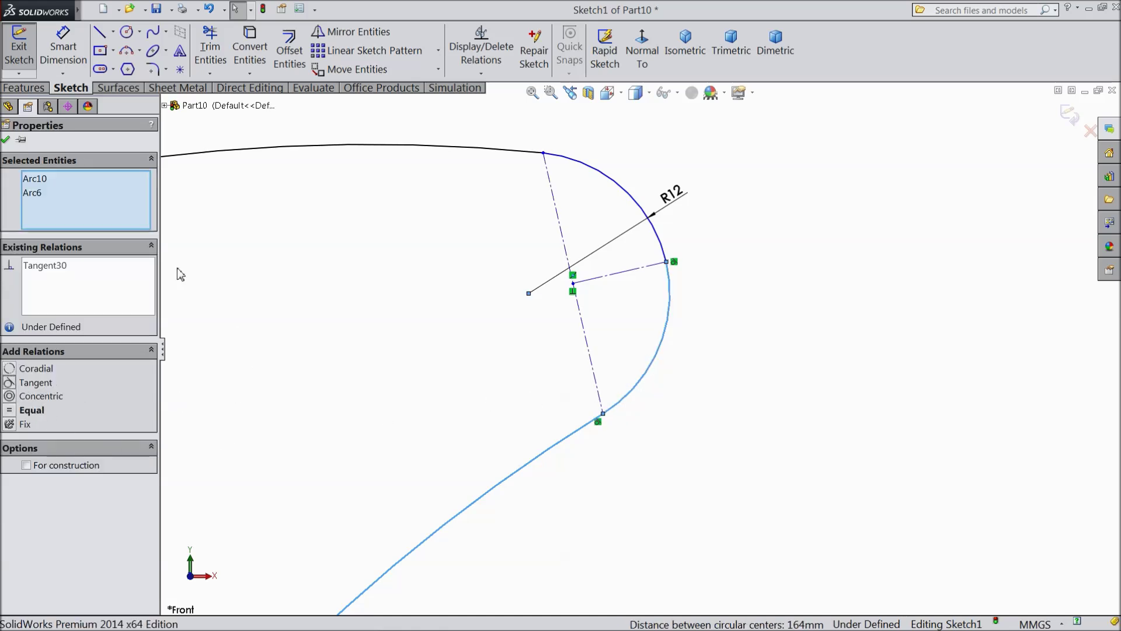
key("Escape")
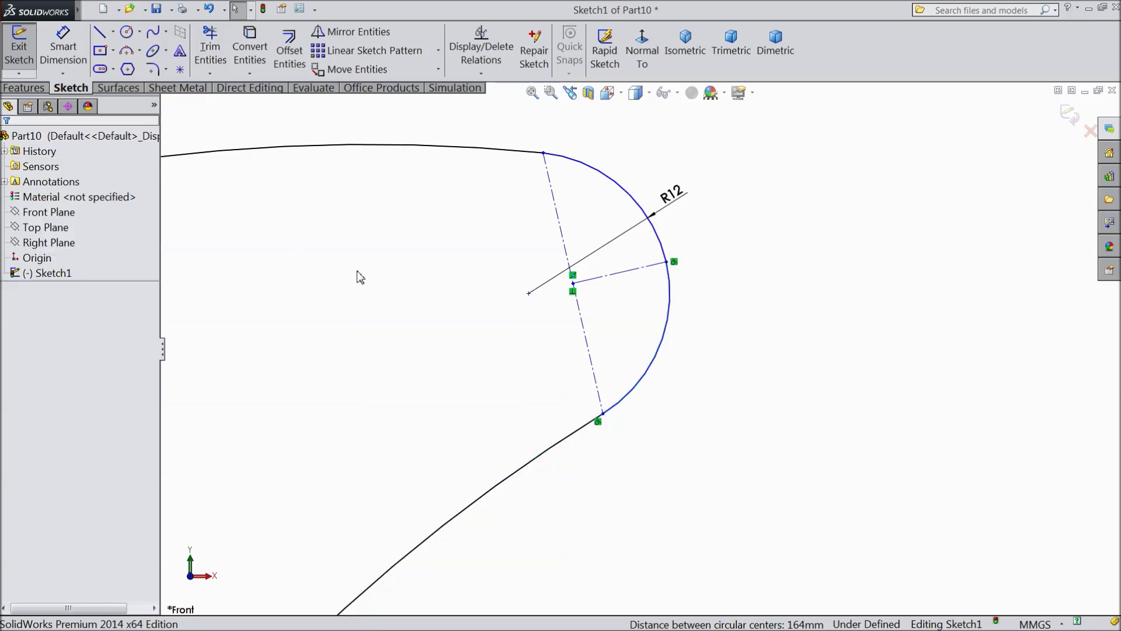
Step: Exit the hook profile sketch and start a new 3D sketch
scroll(374, 284, "up", 8)
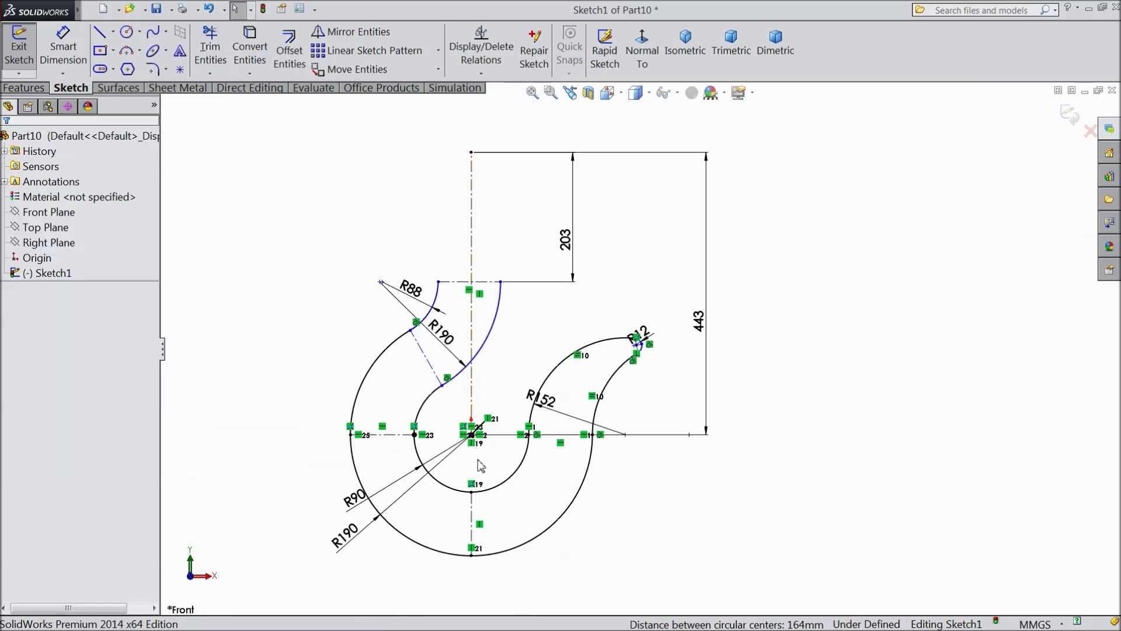
scroll(480, 466, "down", 4)
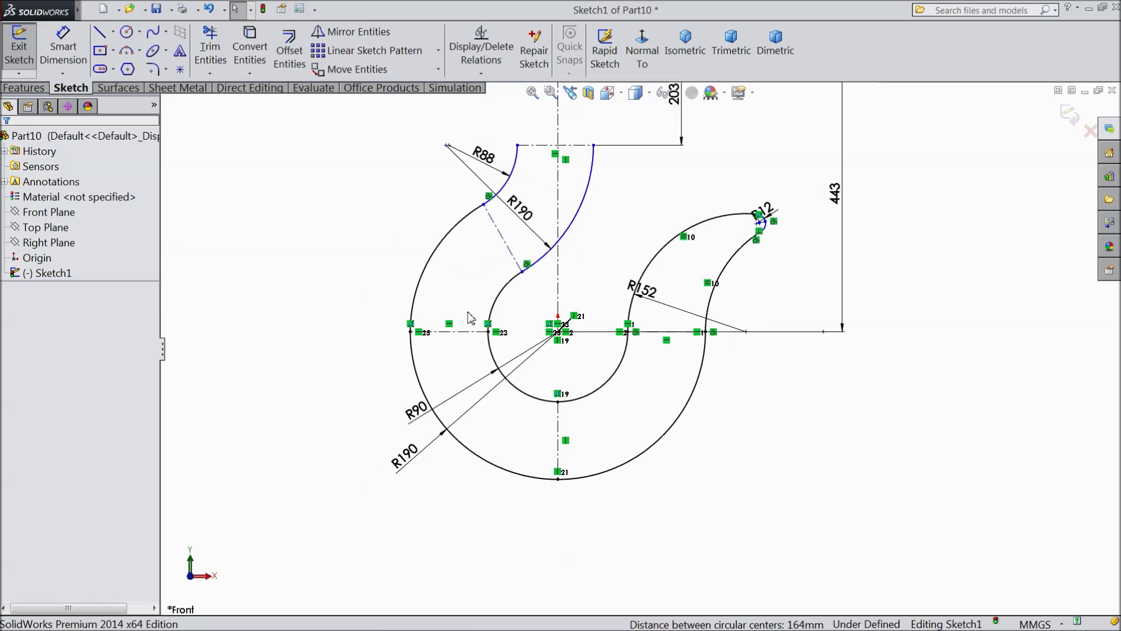
scroll(602, 272, "down", 3)
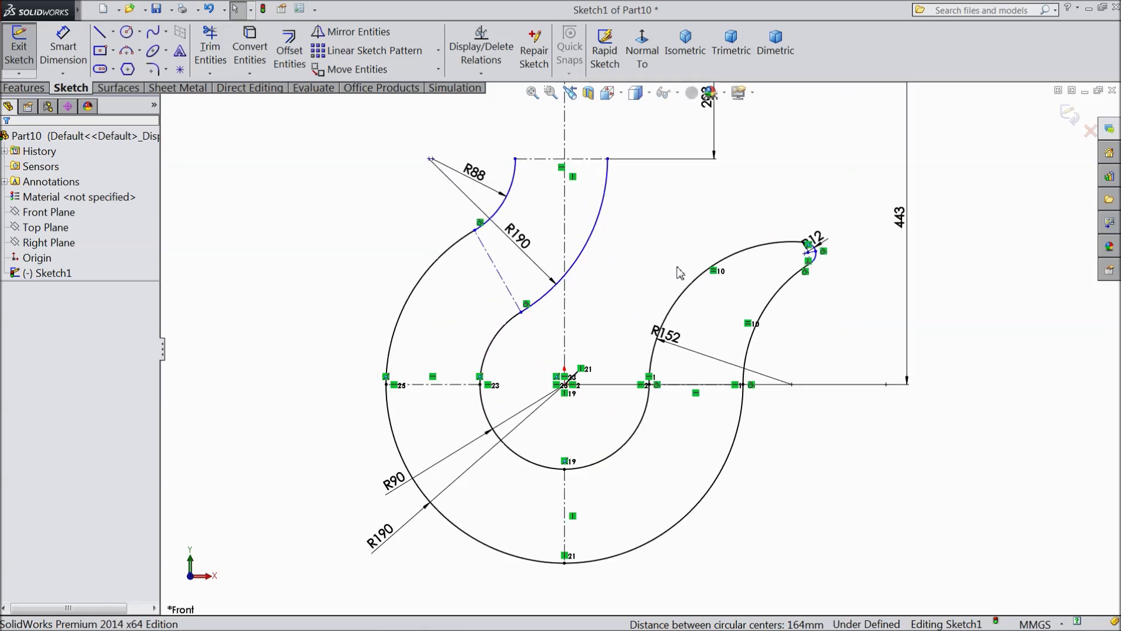
left_click(1072, 117)
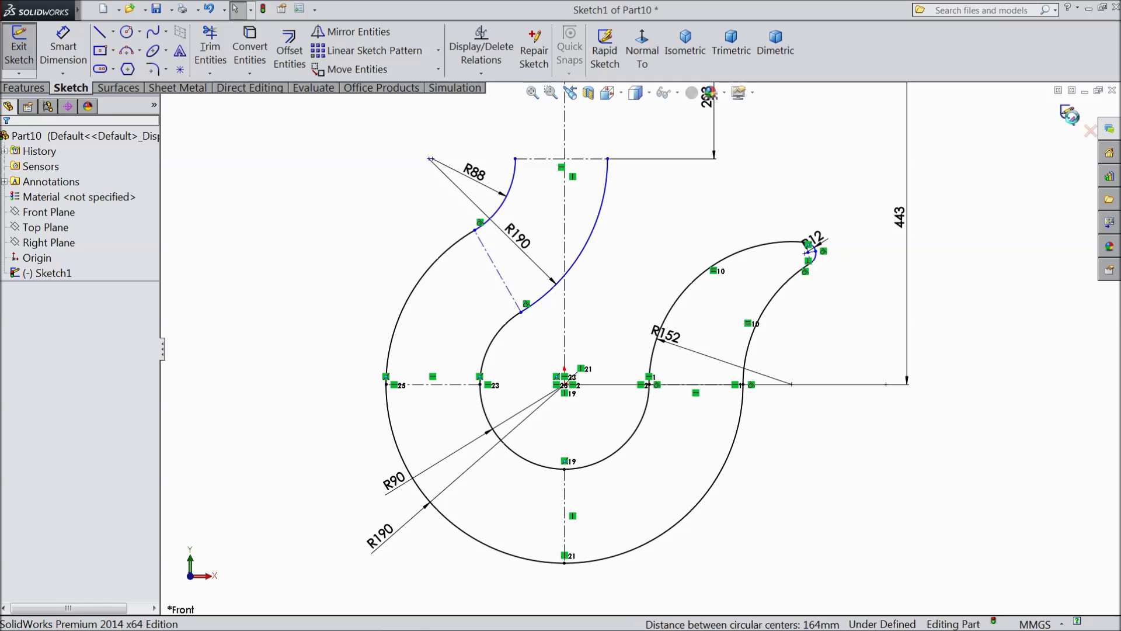
left_click(18, 73)
left_click(42, 103)
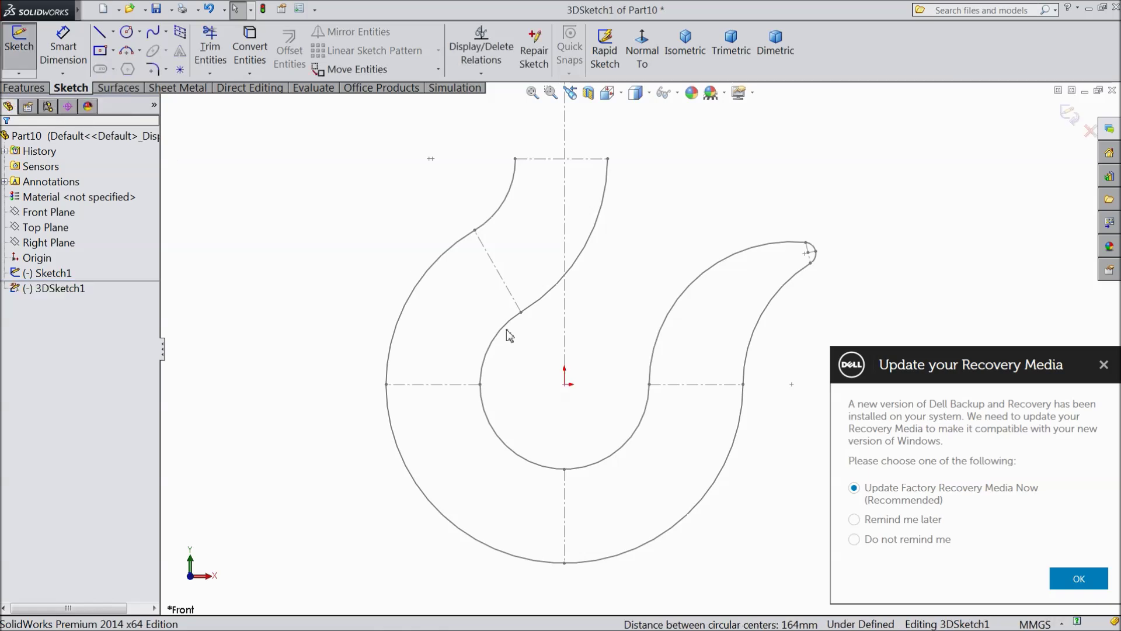
Step: Dismiss the recovery media notice and draw a circle of about 49 mm radius on the ZX plane, centered on the top centerline
left_click(1104, 365)
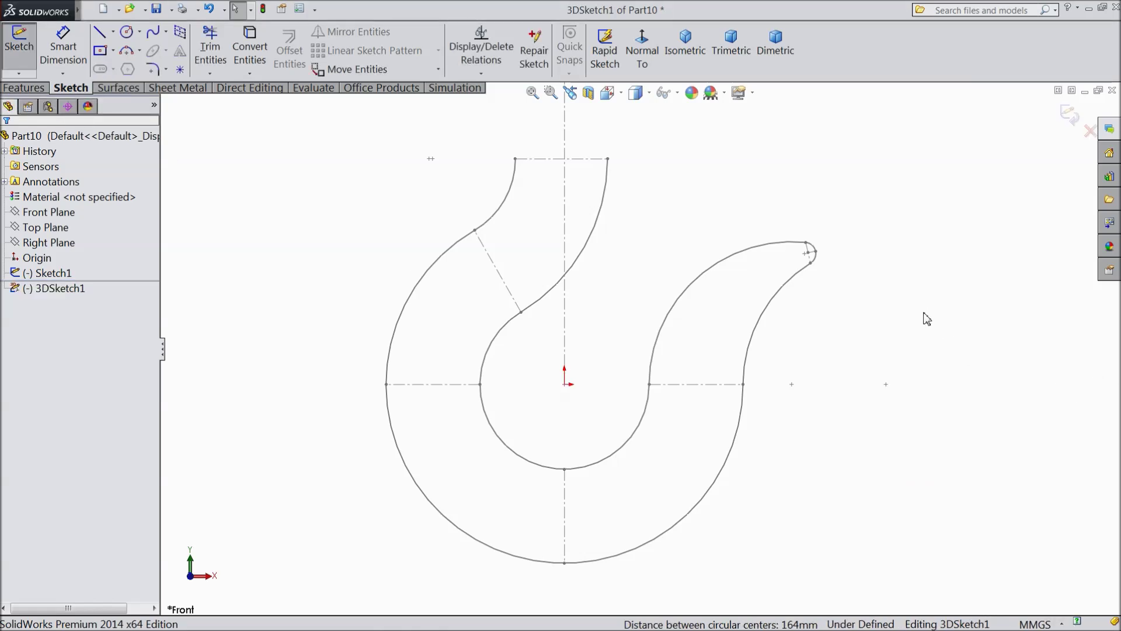
mouse_move(926, 319)
middle_mouse_down()
mouse_move(888, 377)
mouse_move(892, 399)
middle_mouse_up()
scroll(686, 215, "down", 3)
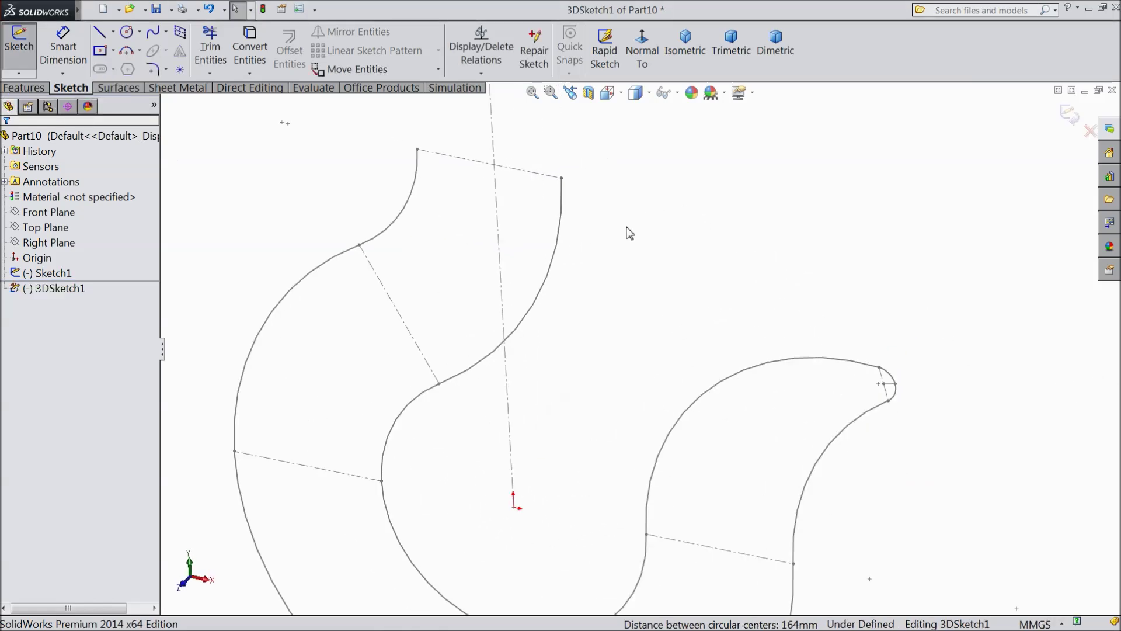
left_click(126, 32)
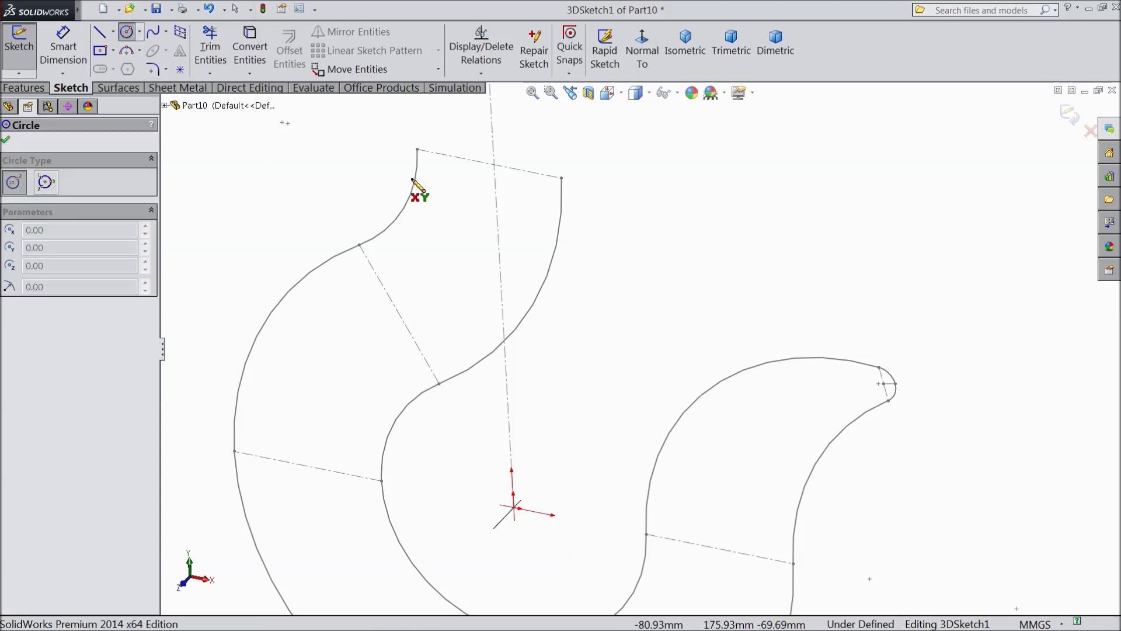
scroll(496, 179, "down", 2)
left_click(497, 174)
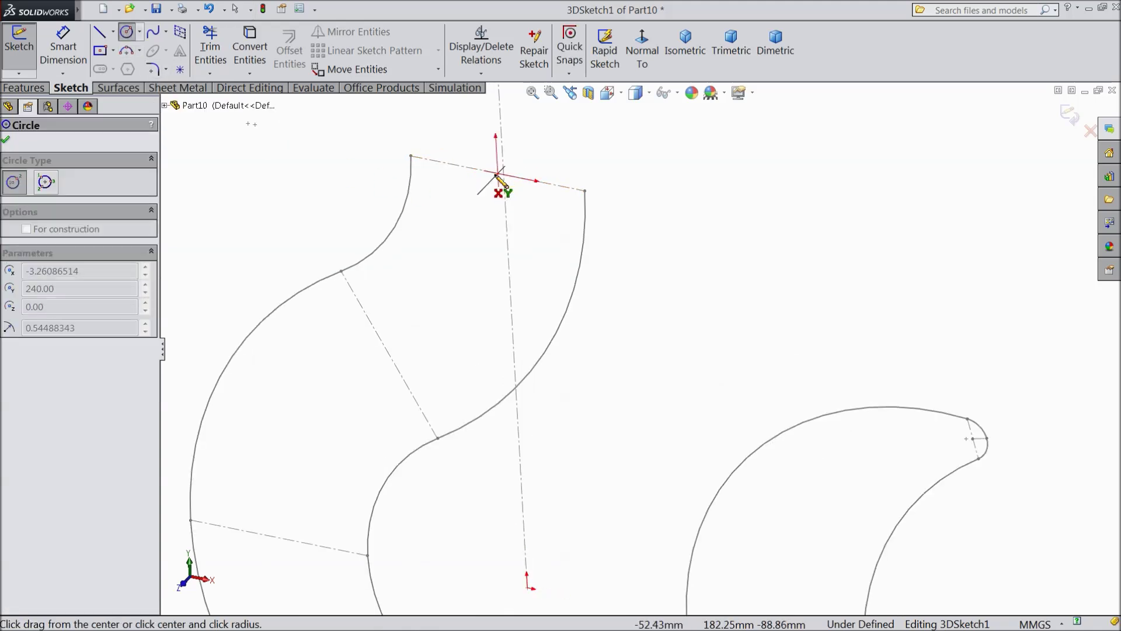
key("Tab")
key("Tab")
key("Tab")
key("Tab")
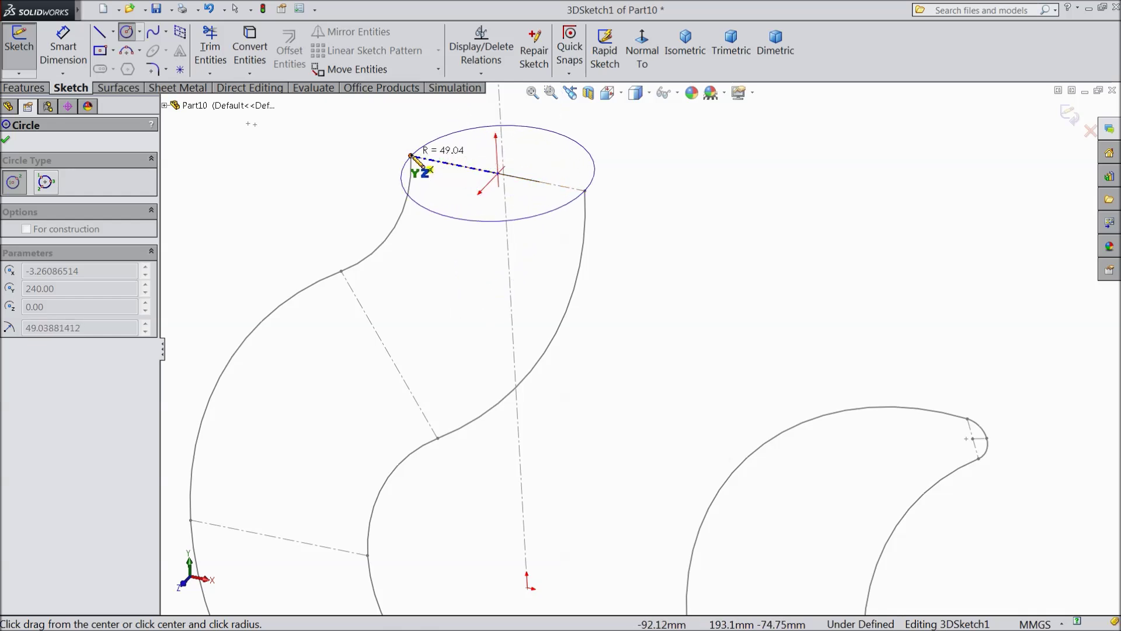
left_click(411, 156)
Step: Draw a circle of about 50 mm radius on the slanted centerline and another on the left horizontal centerline, each from midpoint to centerline end
scroll(467, 350, "up", 3)
scroll(504, 361, "down", 3)
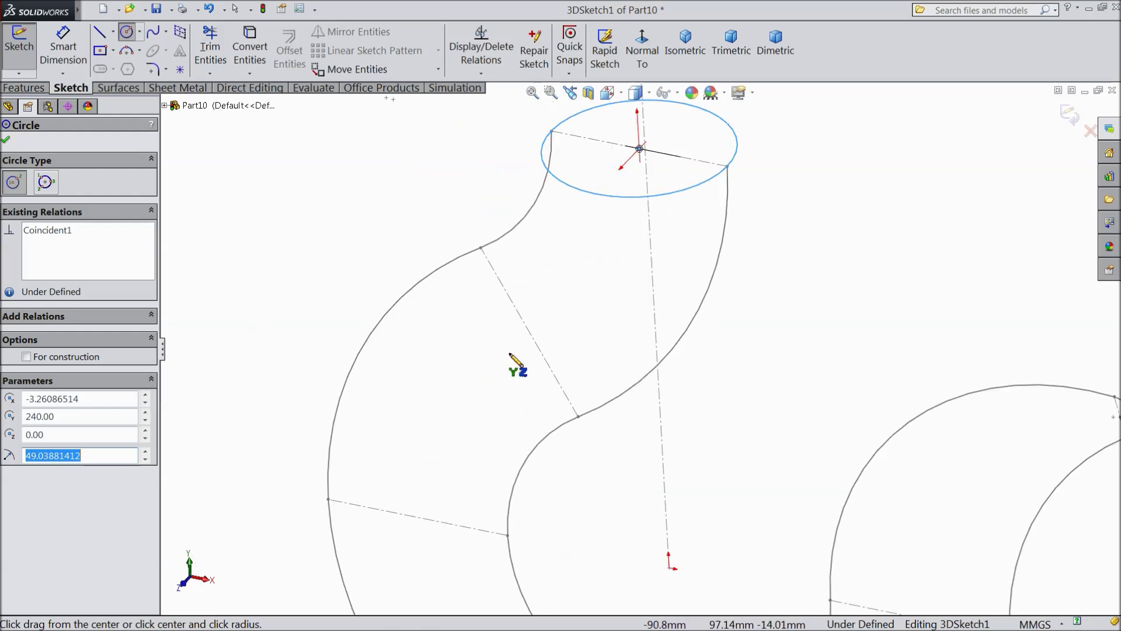
left_click(530, 331)
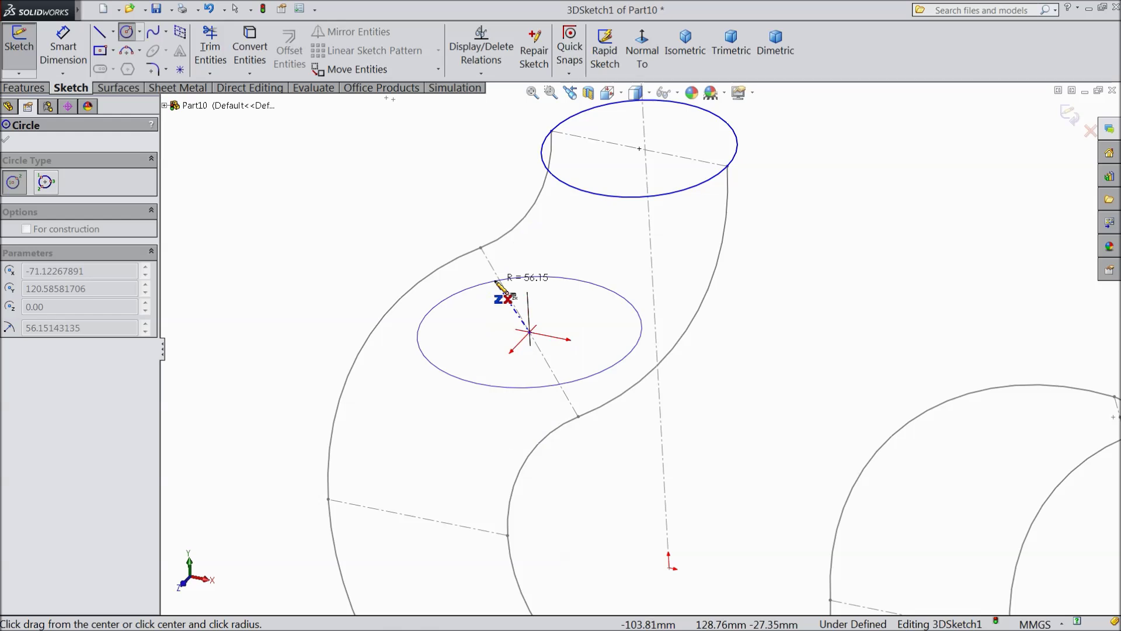
left_click(482, 248)
middle_click_drag(473, 366, 507, 430)
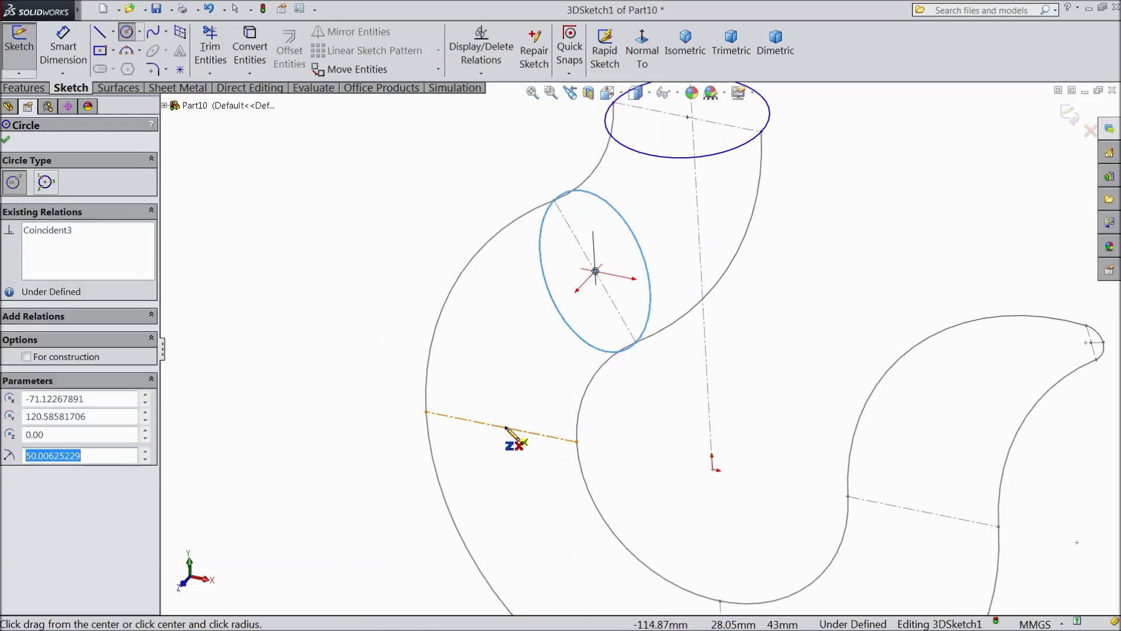
left_click(501, 427)
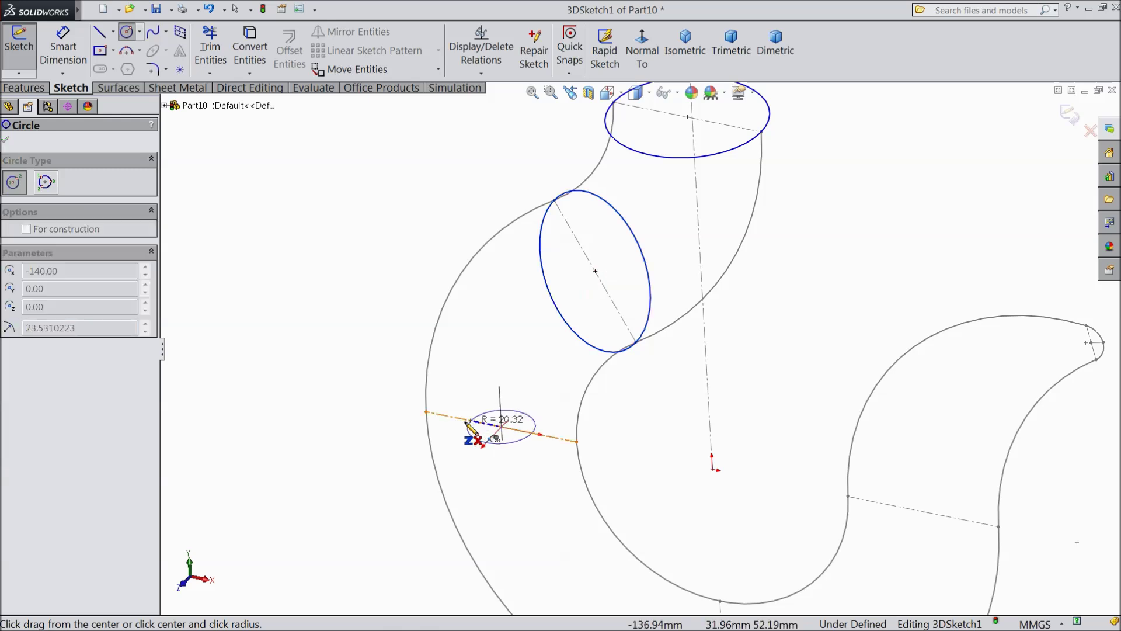
left_click(426, 412)
Step: Draw 50 mm radius circles centered on the lower vertical centerline and the right horizontal centerline, each reaching the centerline's end
middle_click_drag(453, 446, 713, 525)
left_click(653, 489)
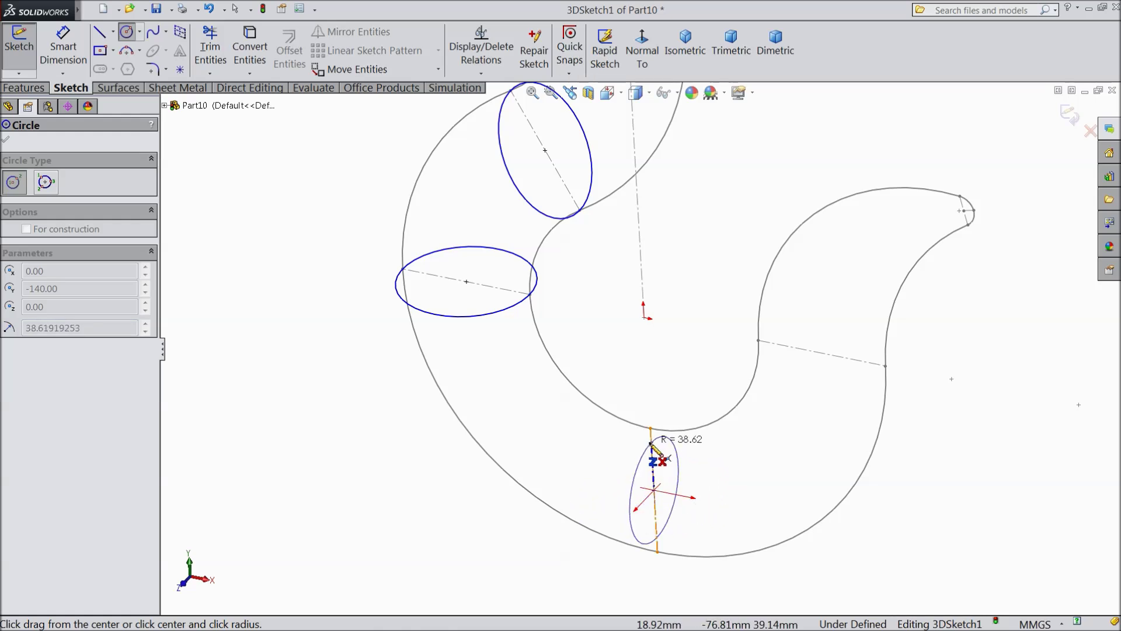
left_click(655, 438)
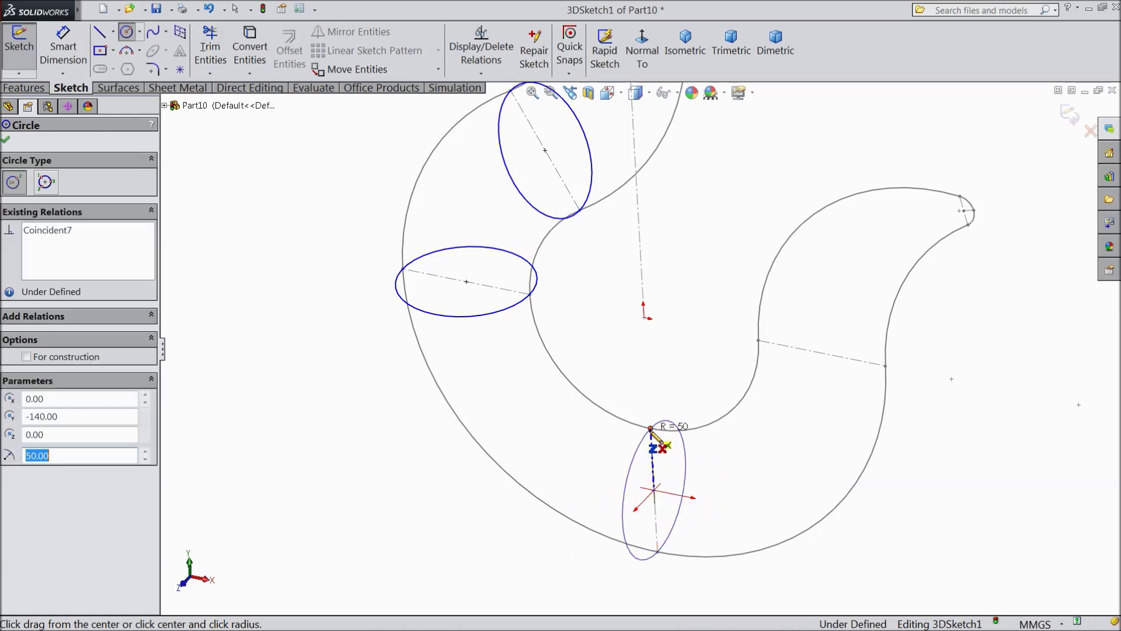
left_click(822, 351)
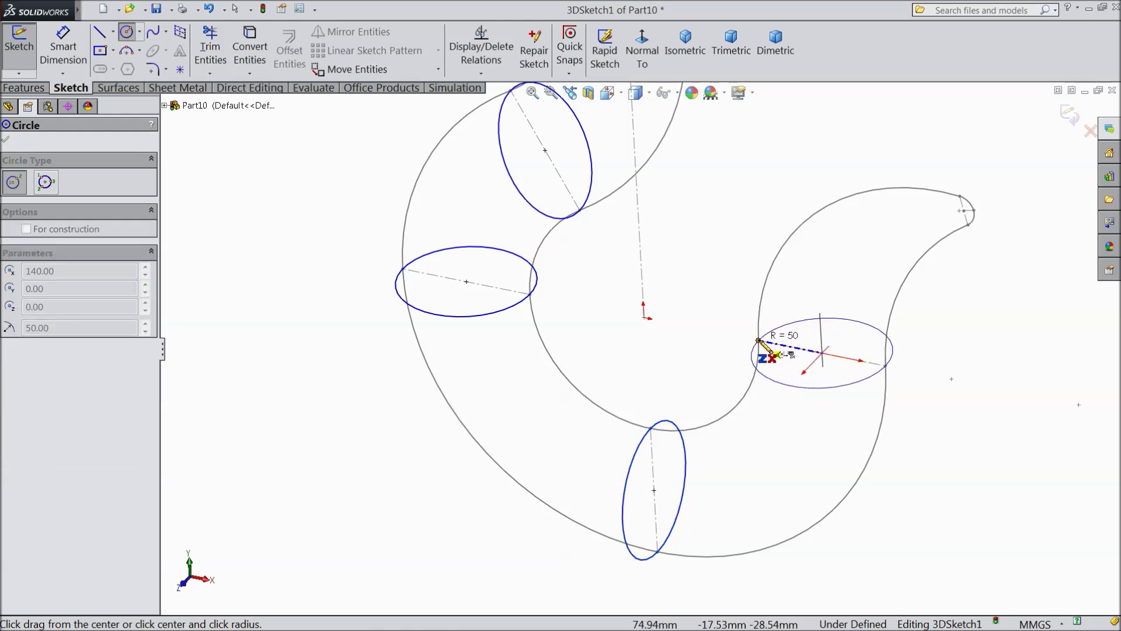
left_click(759, 340)
Step: Draw a circle of about 11.35 mm radius centered on the hook tip's short cross centerline, reaching its upper end
scroll(987, 222, "down", 6)
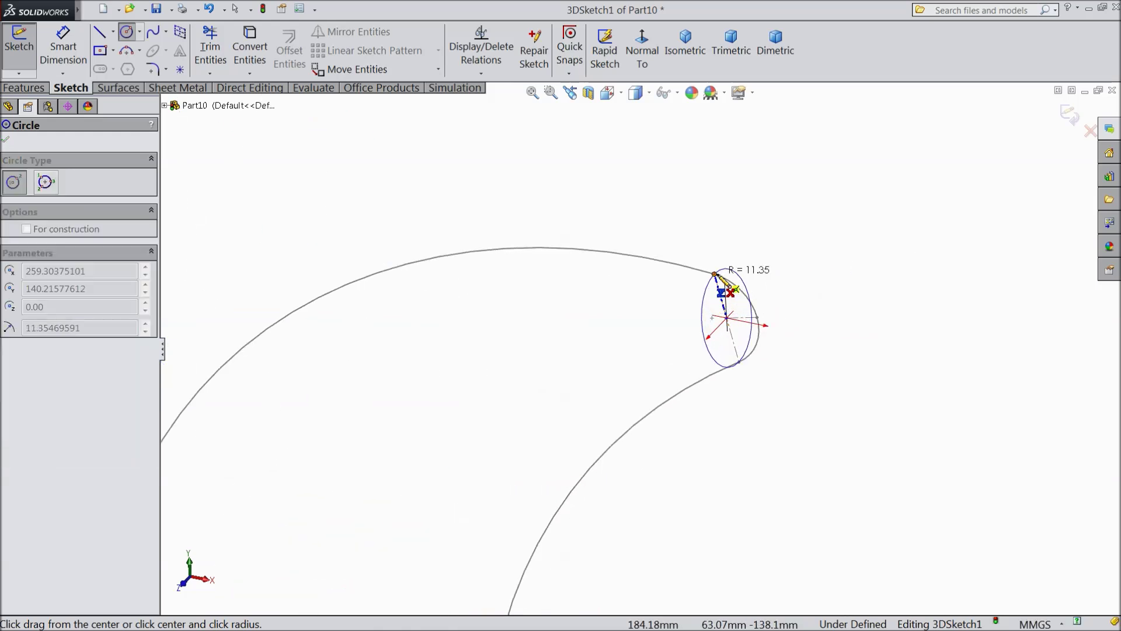
left_click(714, 273)
right_click(813, 245)
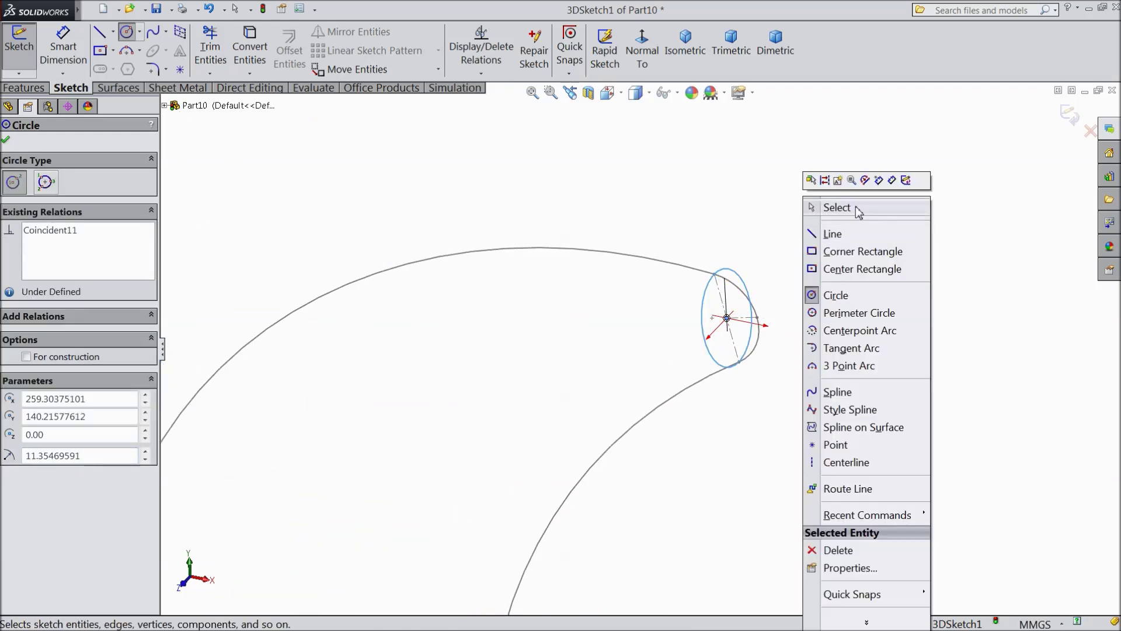
left_click(855, 210)
Step: Exit the 3D sketch containing the section circles
key("f")
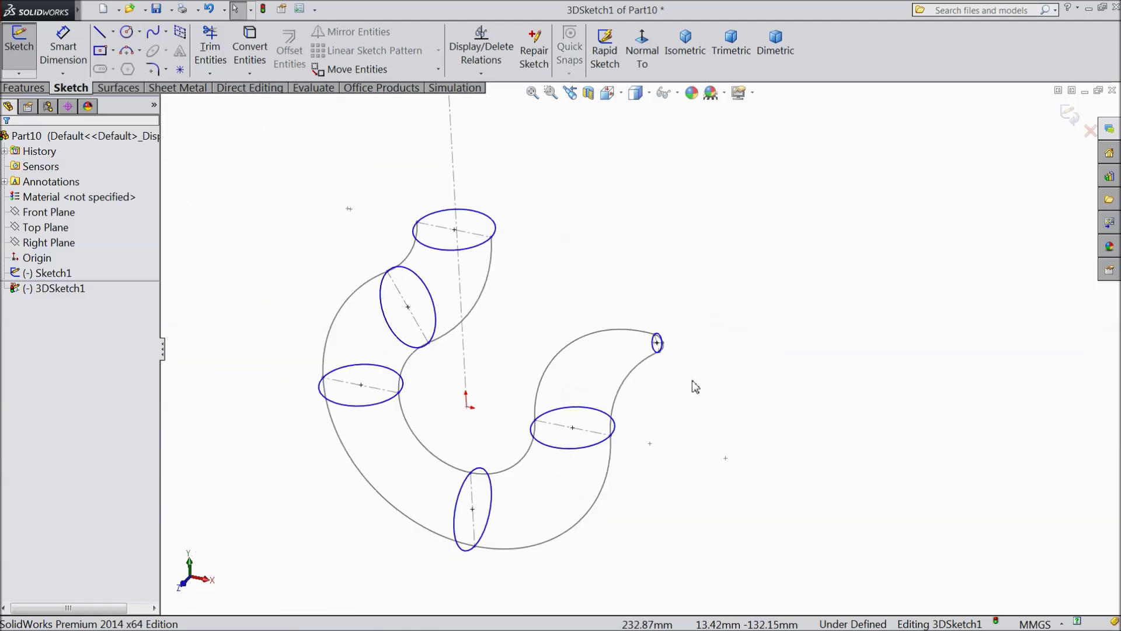
mouse_move(759, 341)
middle_mouse_down()
mouse_move(804, 290)
mouse_move(751, 378)
mouse_move(685, 363)
mouse_move(709, 362)
middle_mouse_up()
scroll(421, 391, "up", 3)
mouse_move(426, 371)
middle_mouse_down()
mouse_move(418, 383)
mouse_move(435, 392)
middle_mouse_up()
scroll(500, 376, "down", 3)
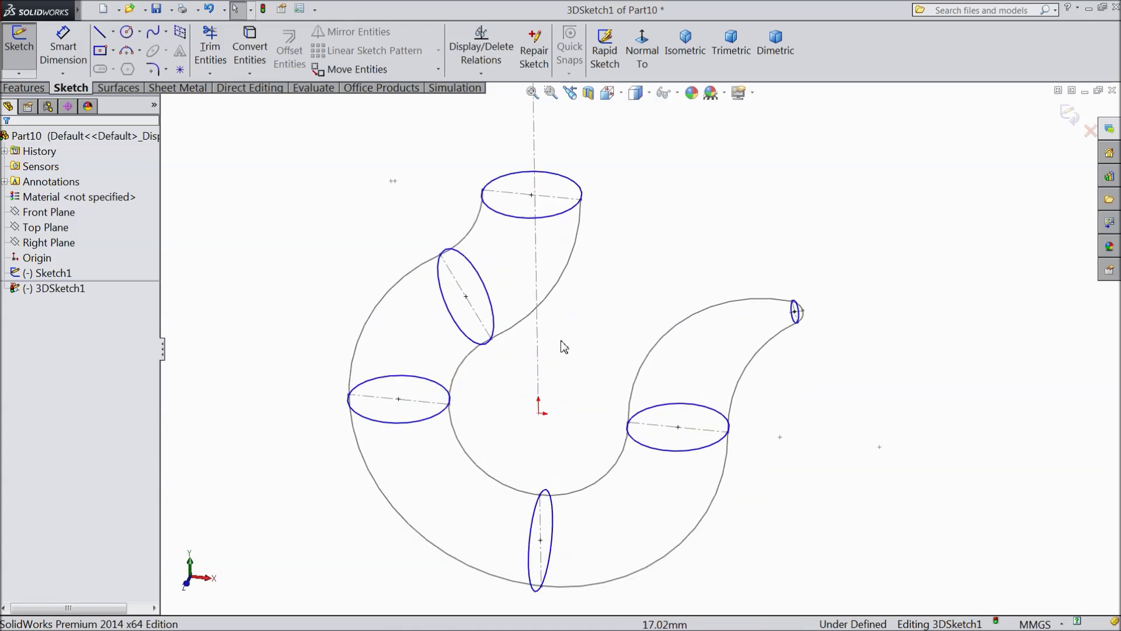
left_click(1069, 115)
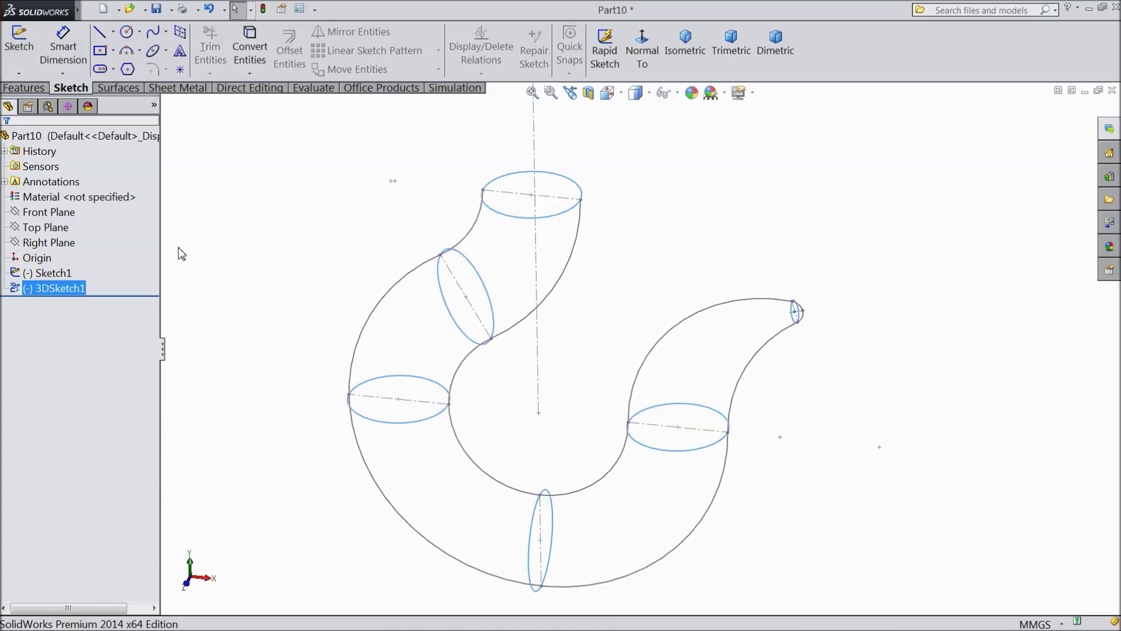
Step: Start a Boundary Surface with the top circle and the slanted circle as its first two Direction 1 closed groups
left_click(118, 87)
left_click(198, 58)
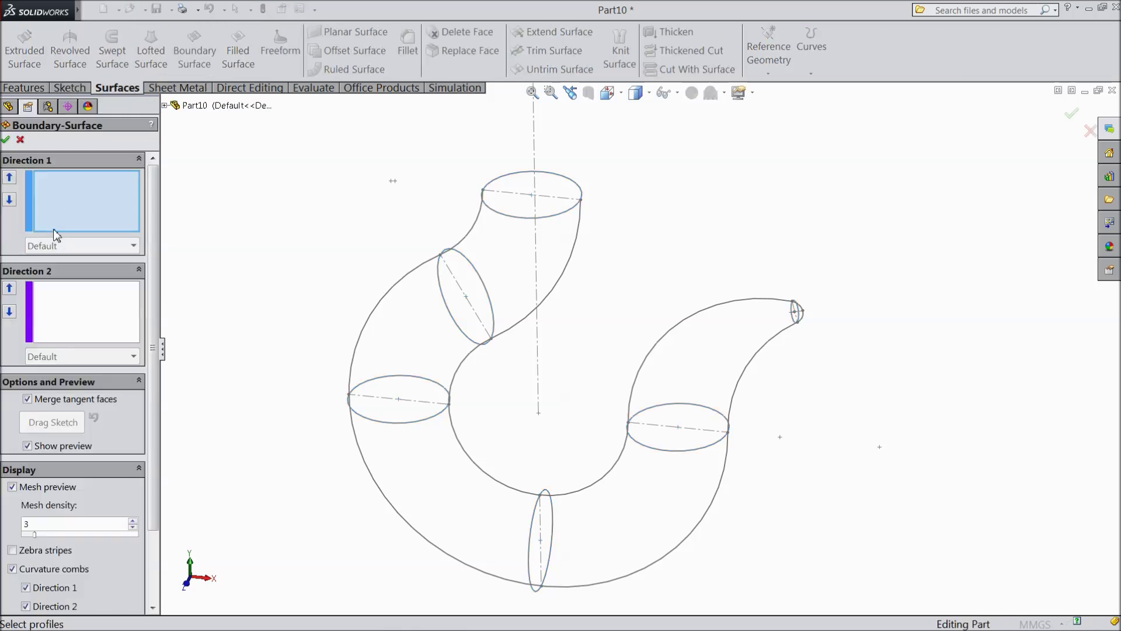
left_click(518, 217)
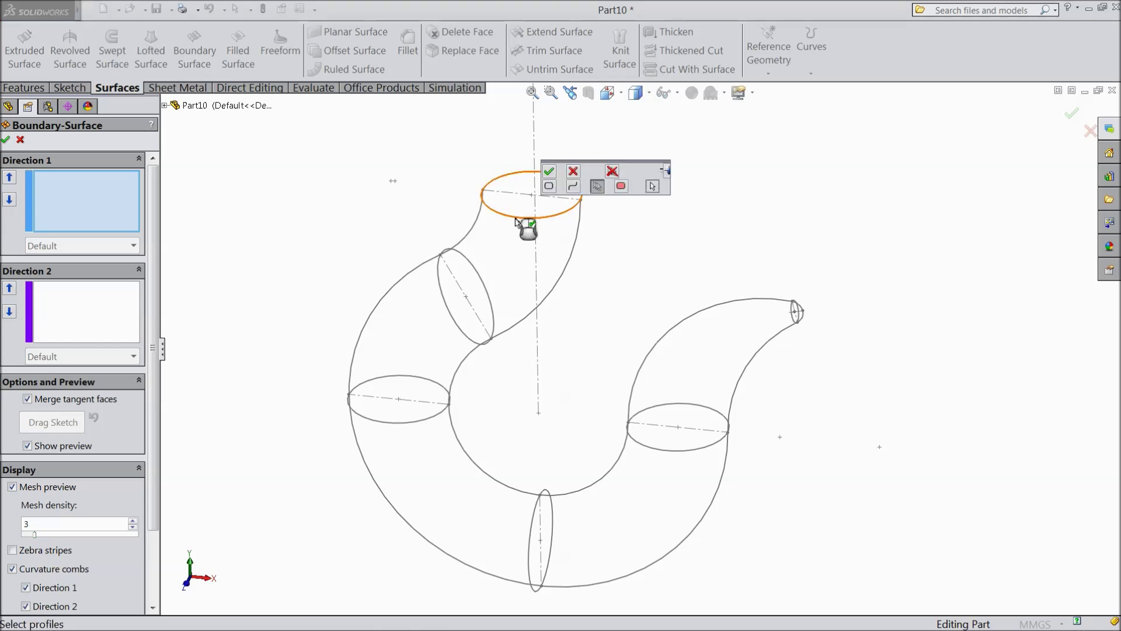
left_click(551, 173)
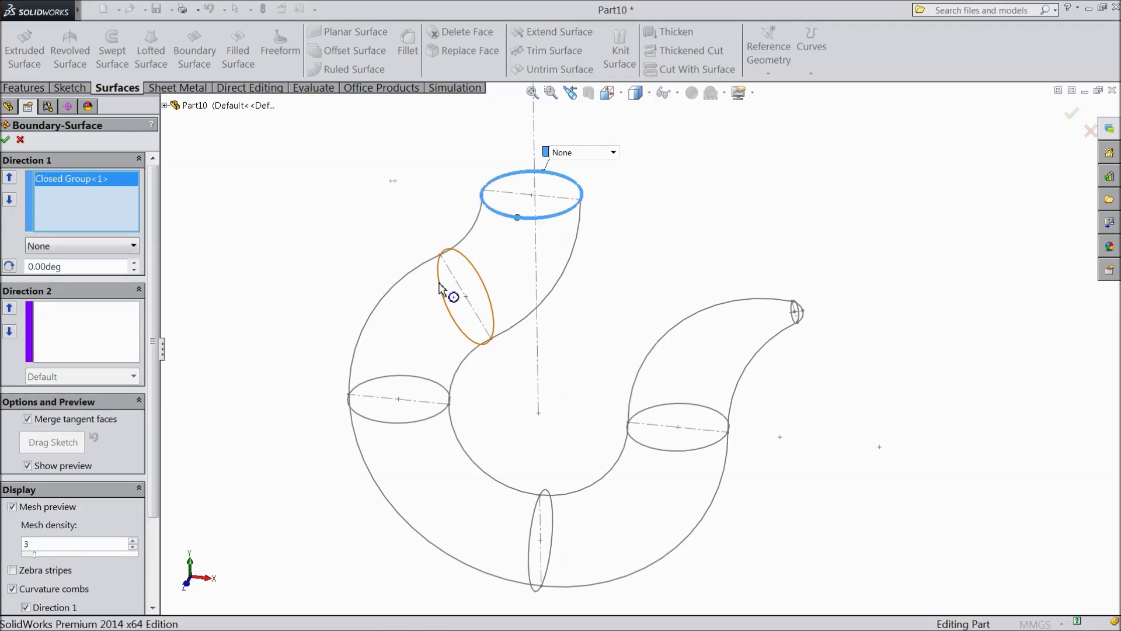
left_click(442, 293)
left_click(294, 237)
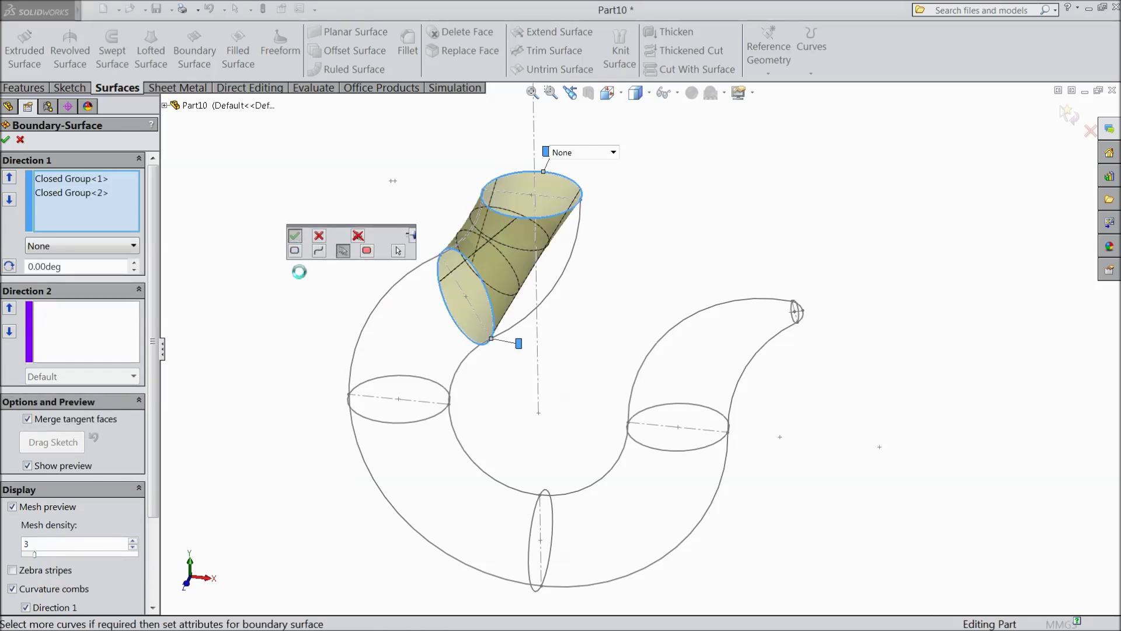
Step: Add the left, bottom and right 50 mm section circles to Direction 1 of the boundary surface as closed groups
left_click(383, 427)
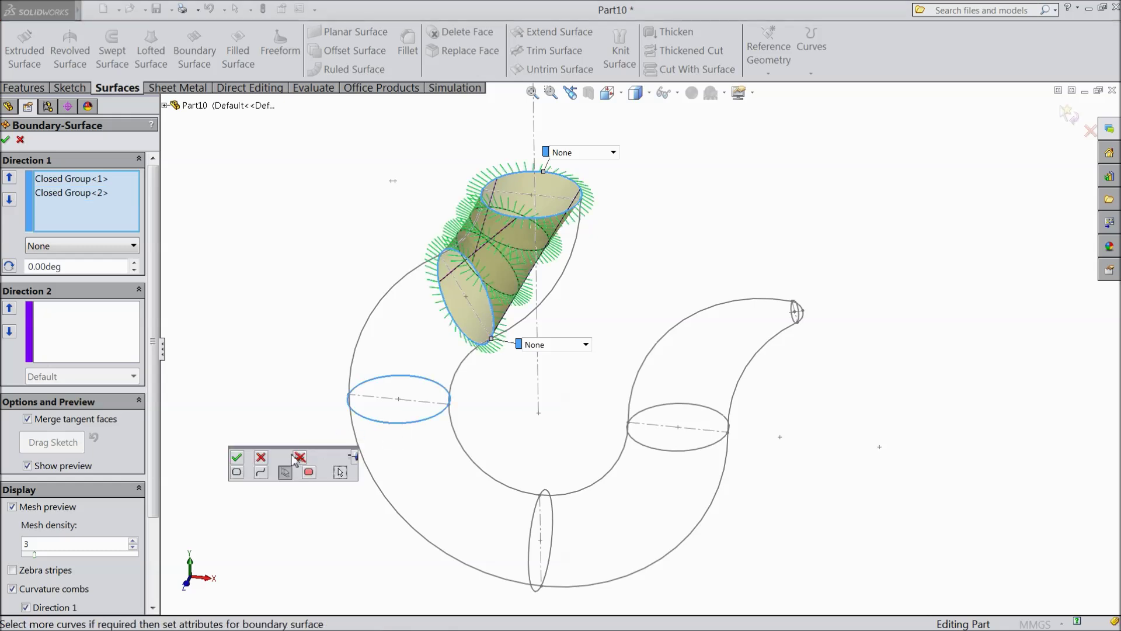
left_click(236, 457)
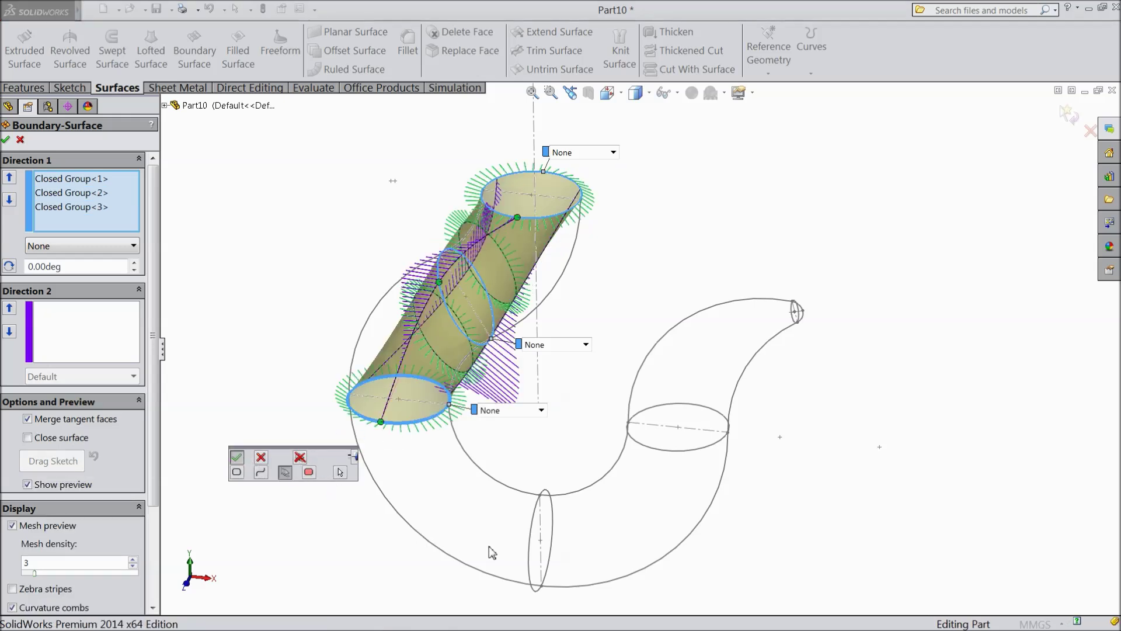
left_click(531, 561)
left_click(561, 587)
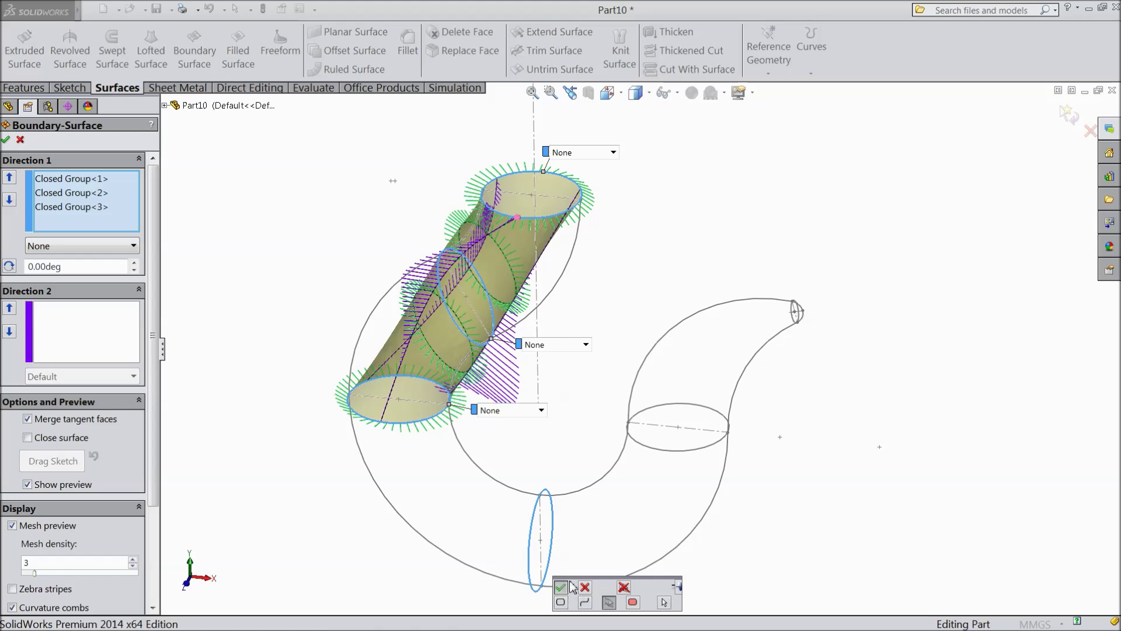
left_click(694, 449)
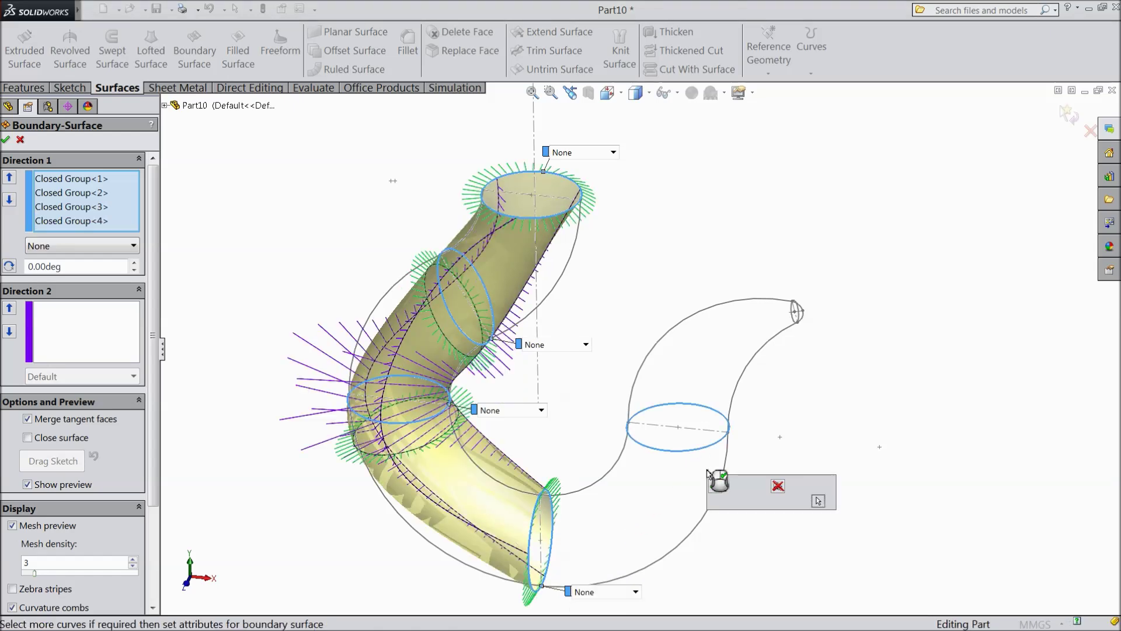
left_click(714, 492)
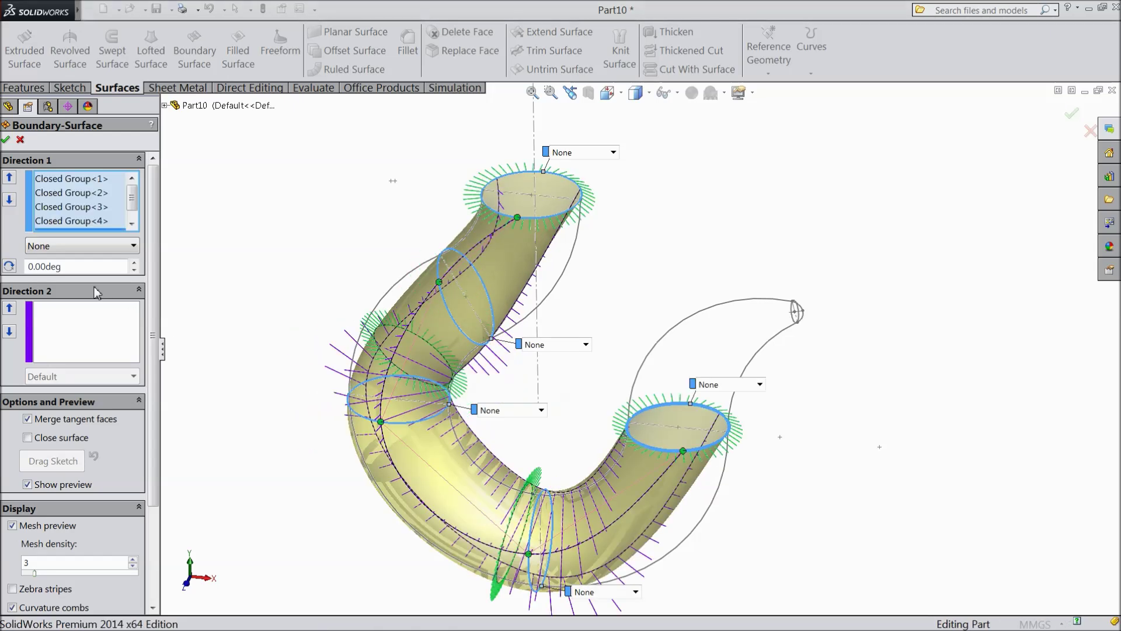
Step: Add the hook's outer profile curve, from the top circle to the right circle, as an open group in Direction 2 using SelectionManager
left_click(53, 338)
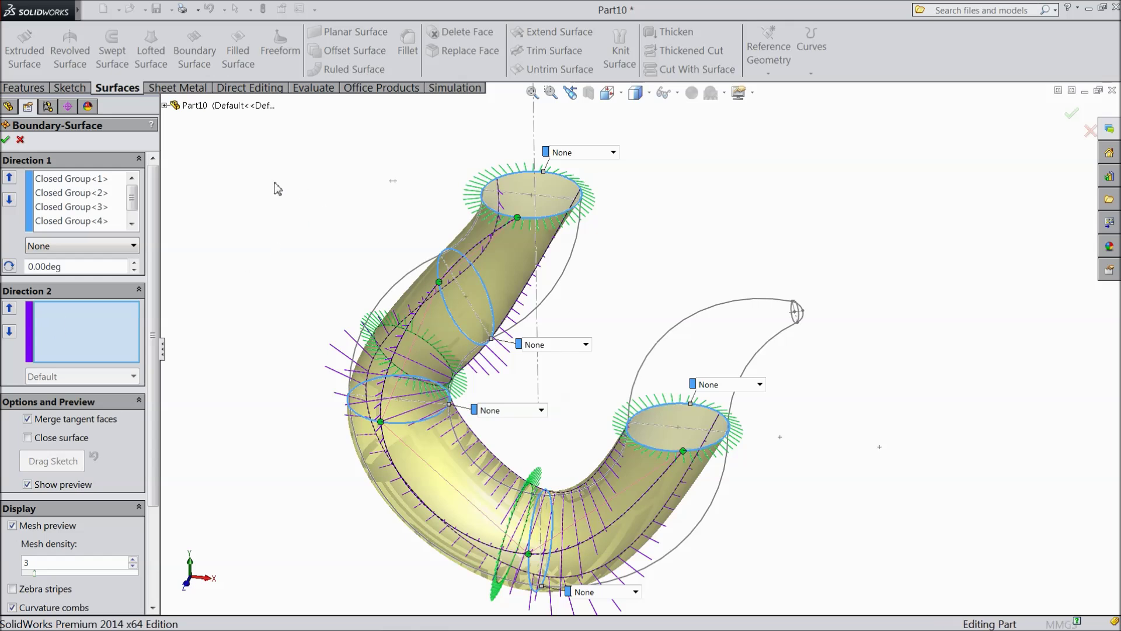
right_click(289, 190)
left_click(305, 230)
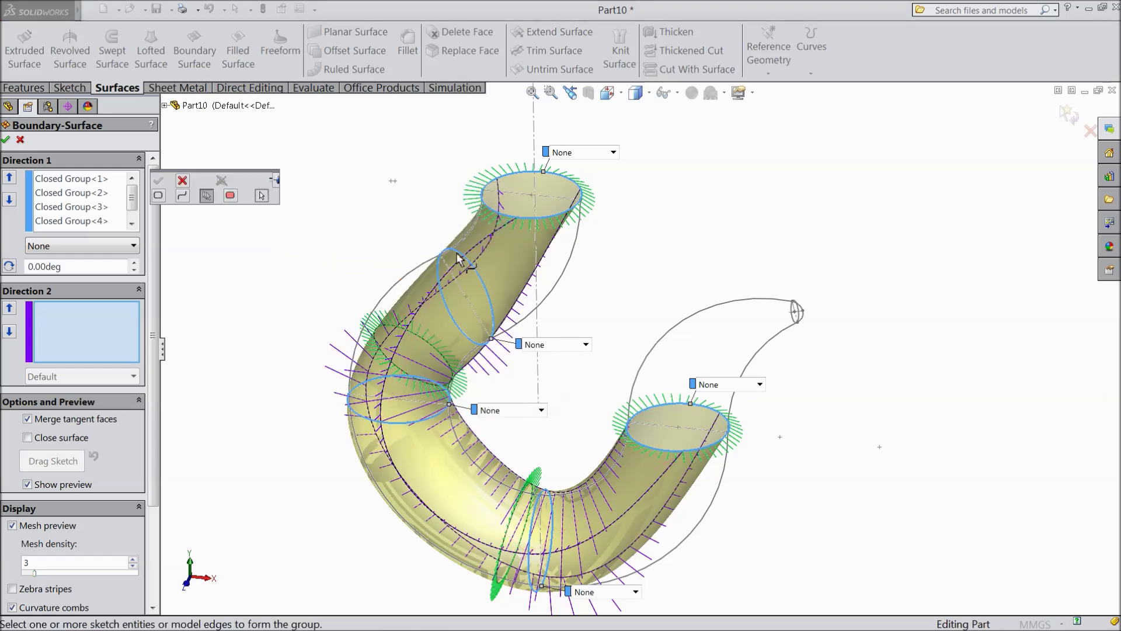
left_click(415, 285)
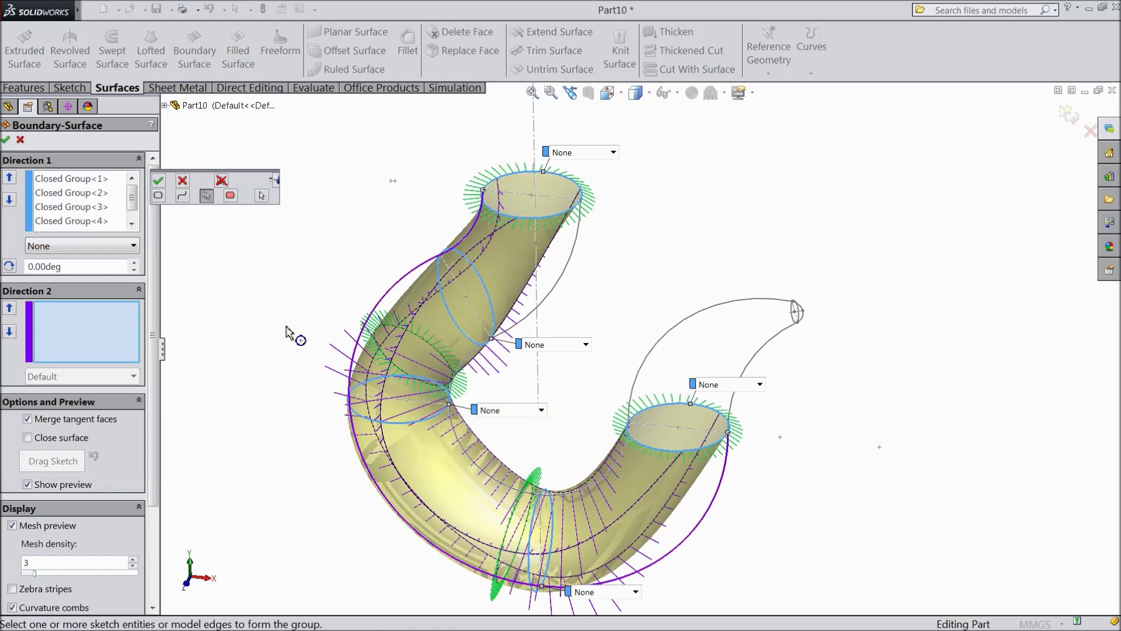
left_click(159, 181)
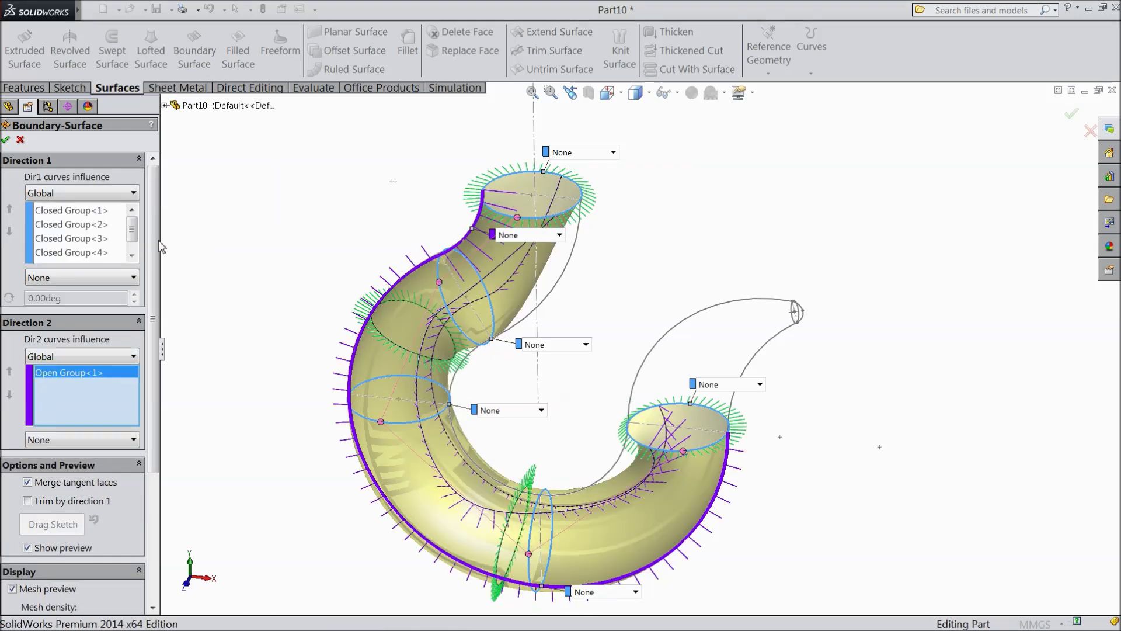
Step: Add the hook's inner profile curve as the second open group in Direction 2 using SelectionManager
right_click(236, 194)
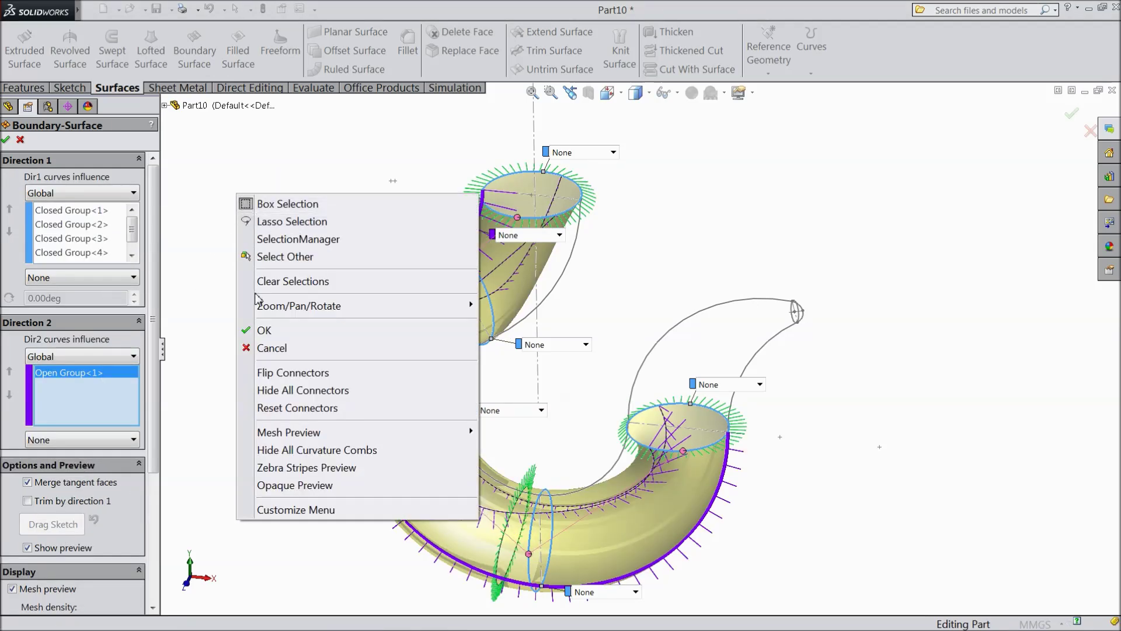
mouse_move(264, 315)
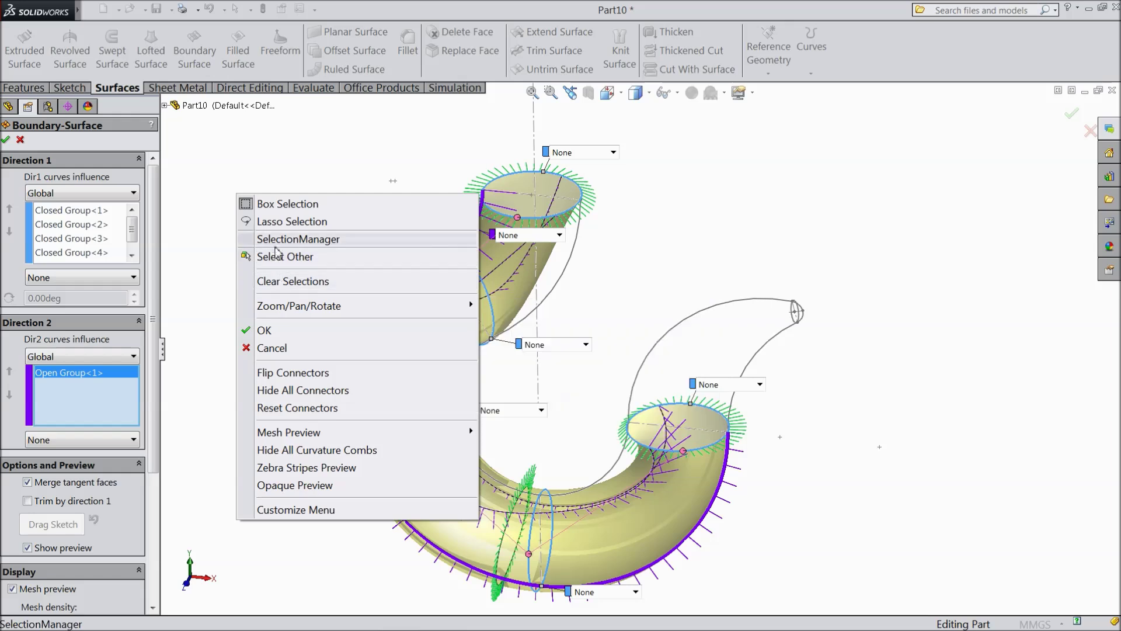
left_click(275, 239)
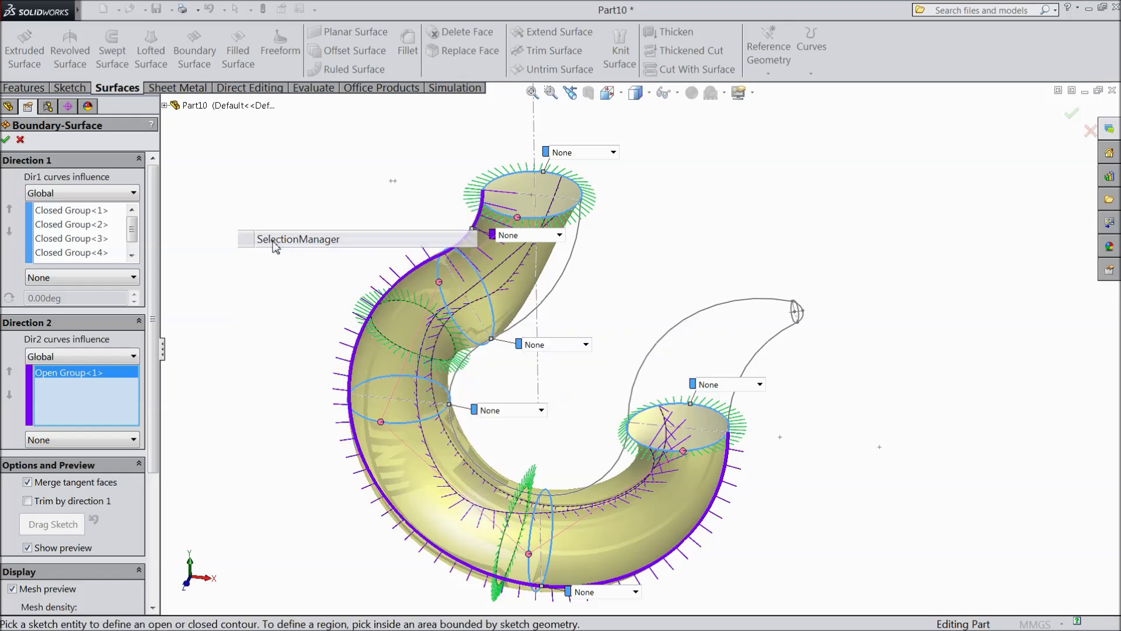
left_click(558, 286)
left_click(456, 381)
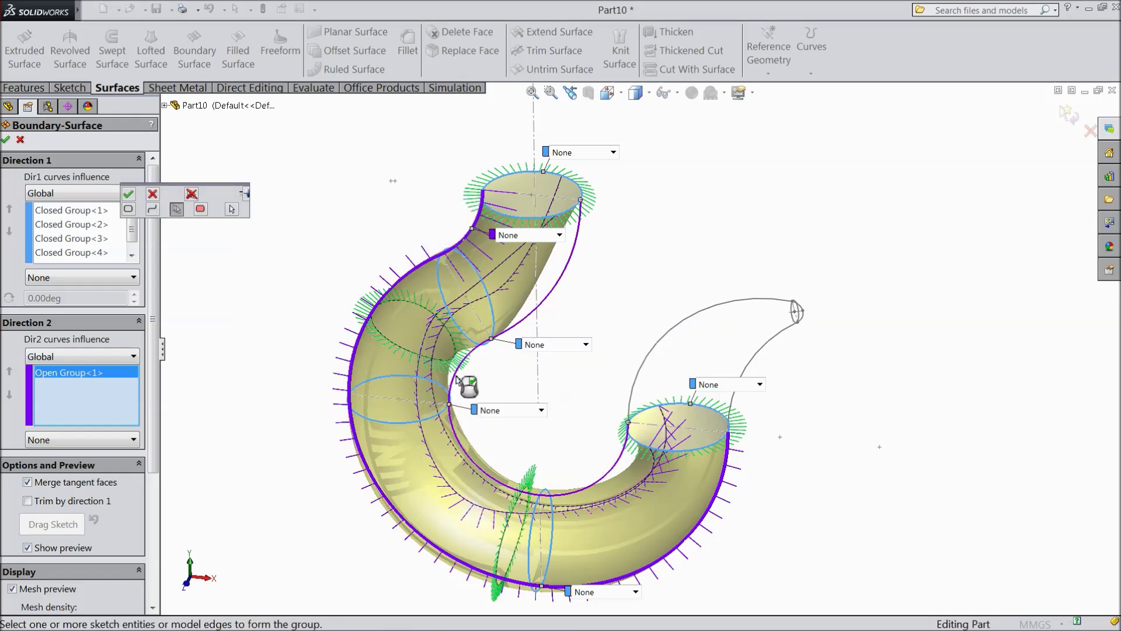
left_click(128, 193)
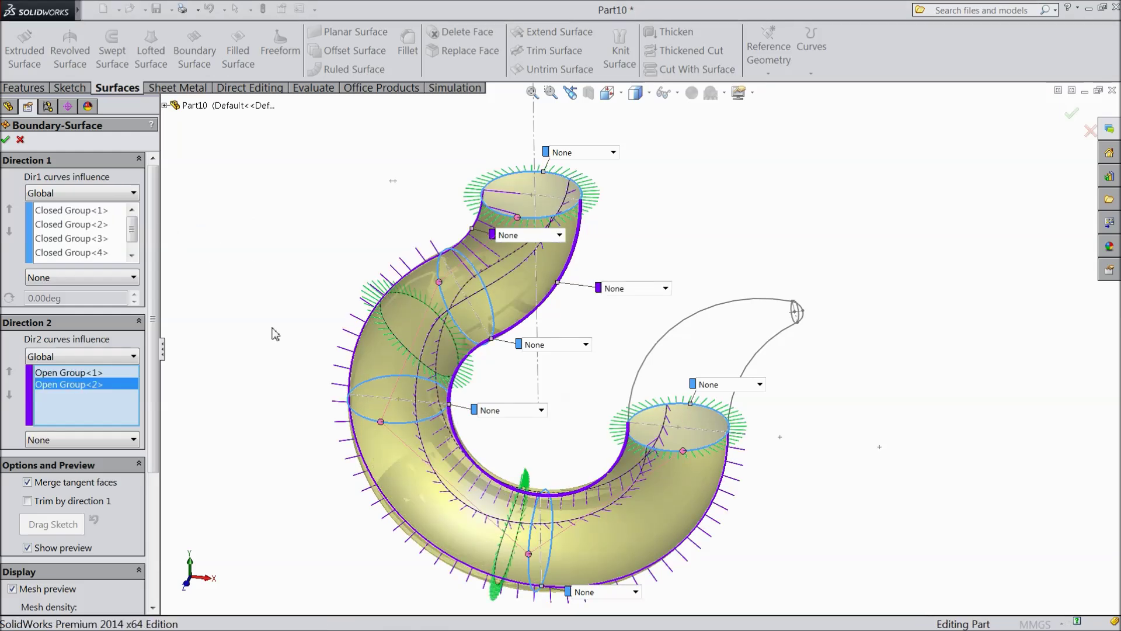
Step: Finish the boundary surface from its five section circles and two profile curves
left_click(6, 140)
middle_click_drag(343, 276, 360, 232)
left_click(150, 52)
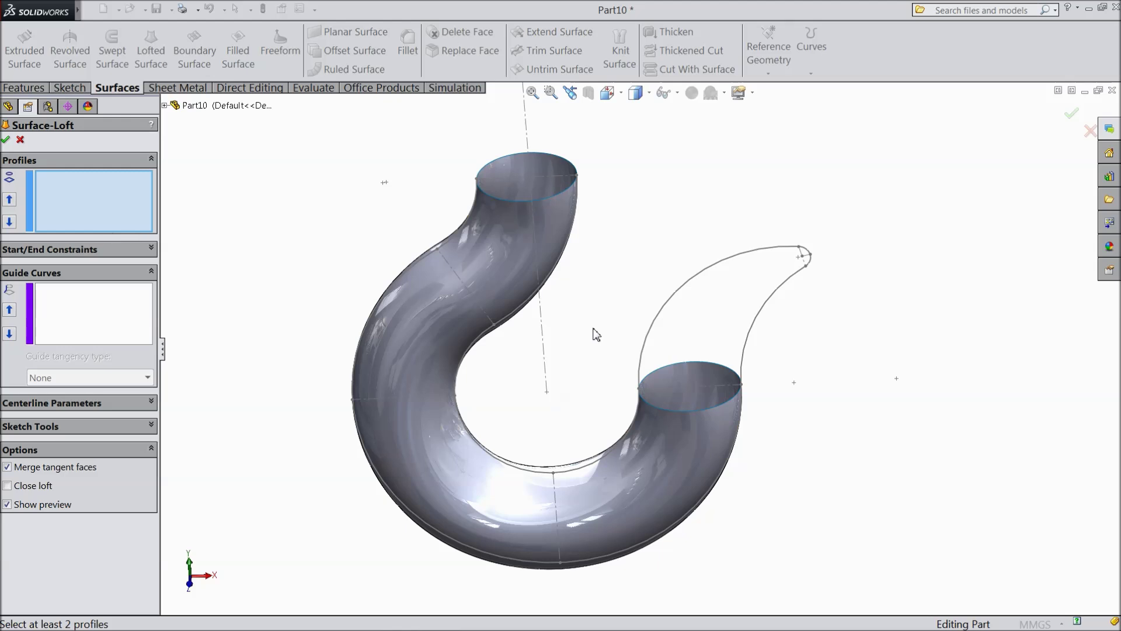
scroll(695, 423, "down", 2)
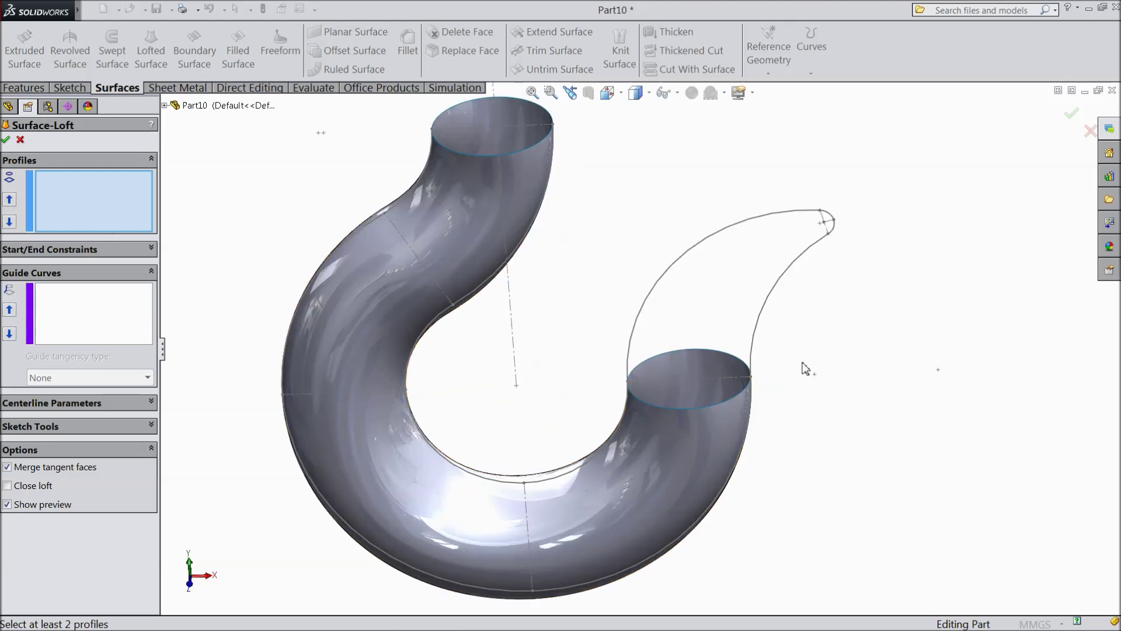
middle_click_drag(803, 366, 808, 383)
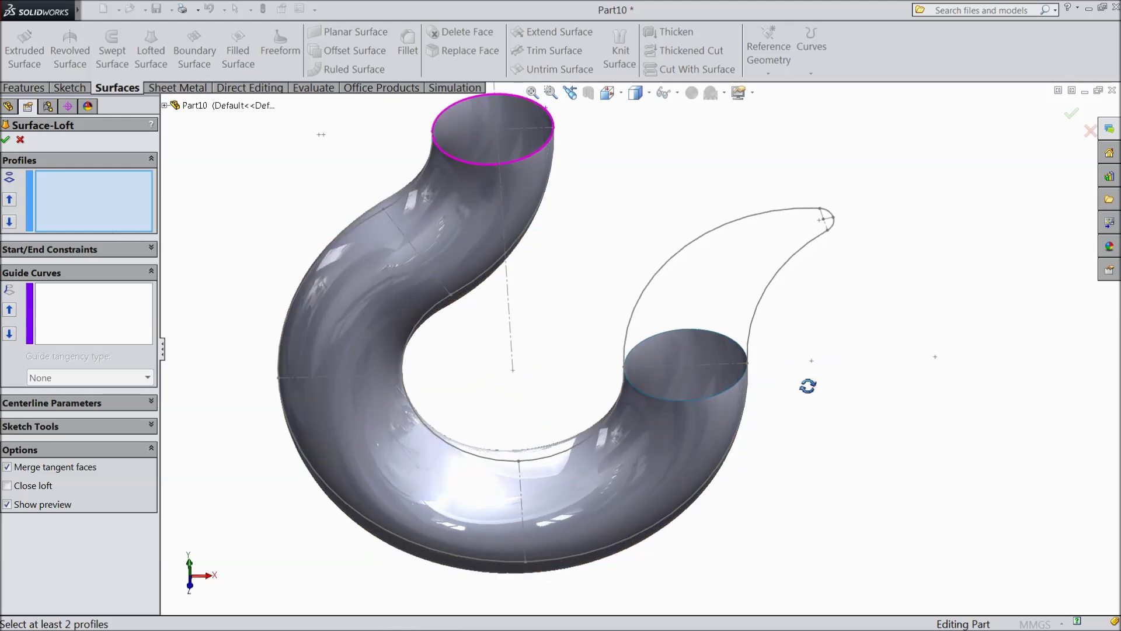
left_click(658, 401)
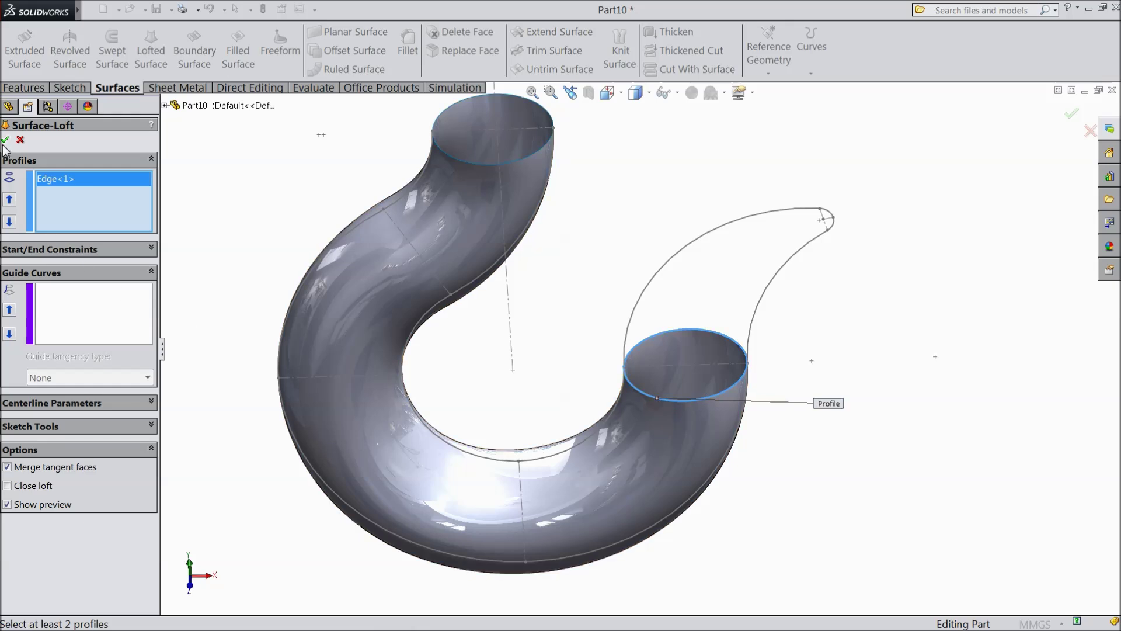
left_click(21, 141)
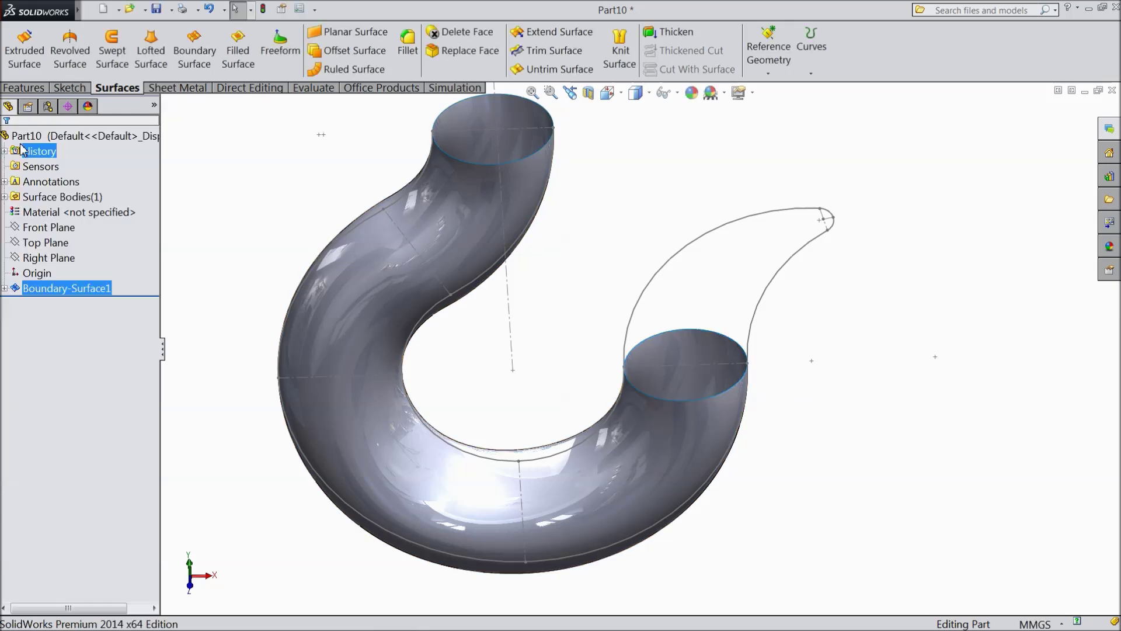
Step: Show the 3D sketch and the profile sketch absorbed by the boundary surface
left_click(5, 288)
left_click(42, 303)
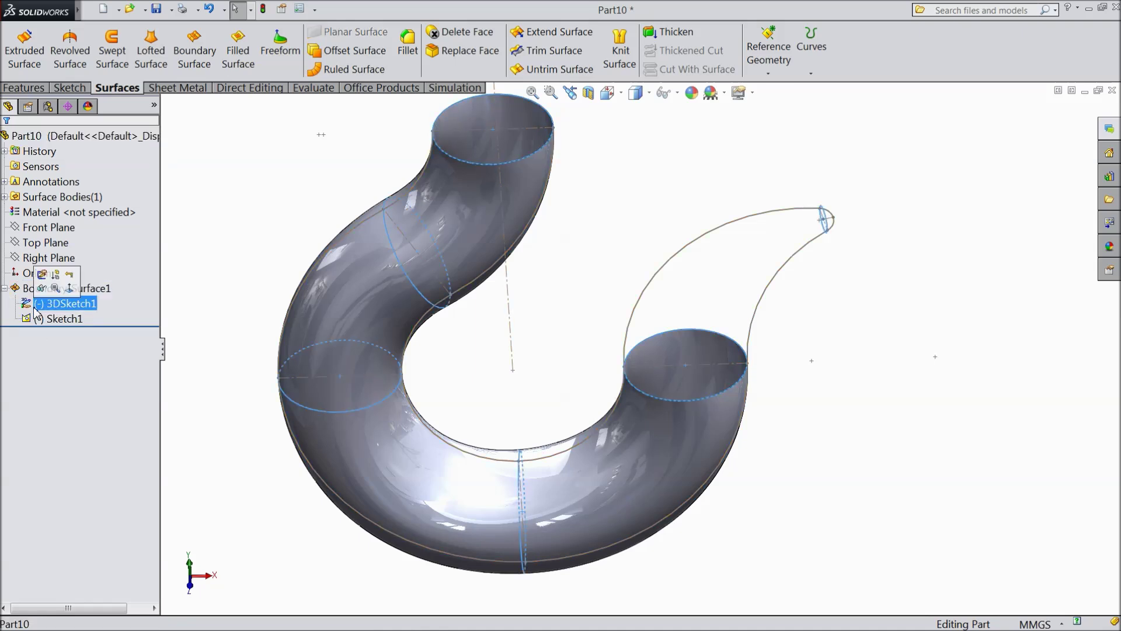
left_click(42, 288)
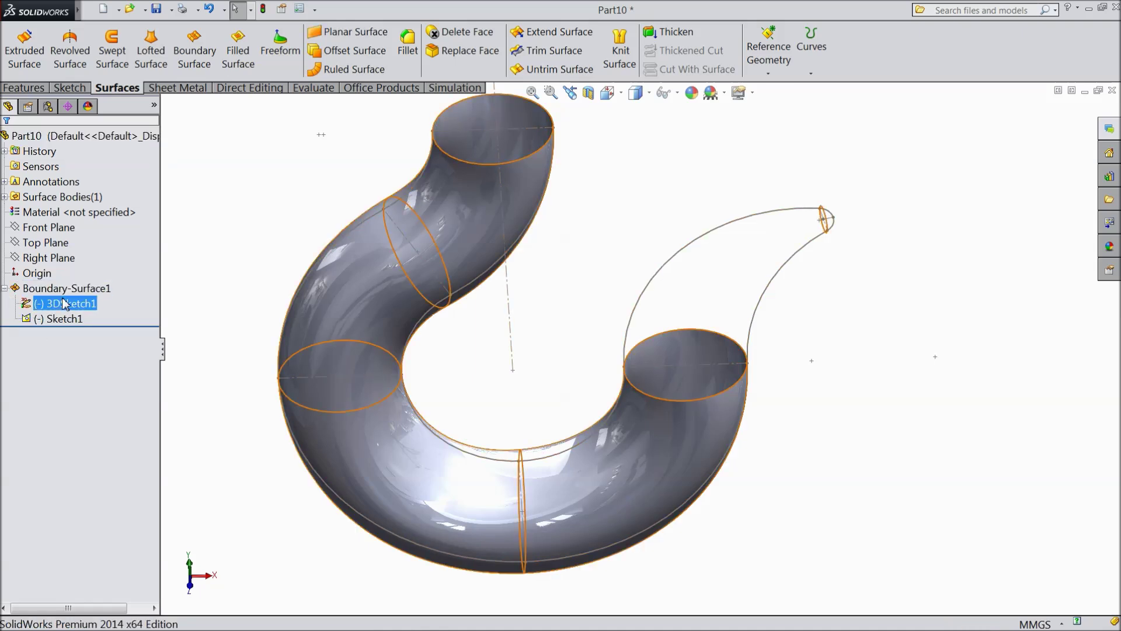
left_click(42, 318)
left_click(259, 347)
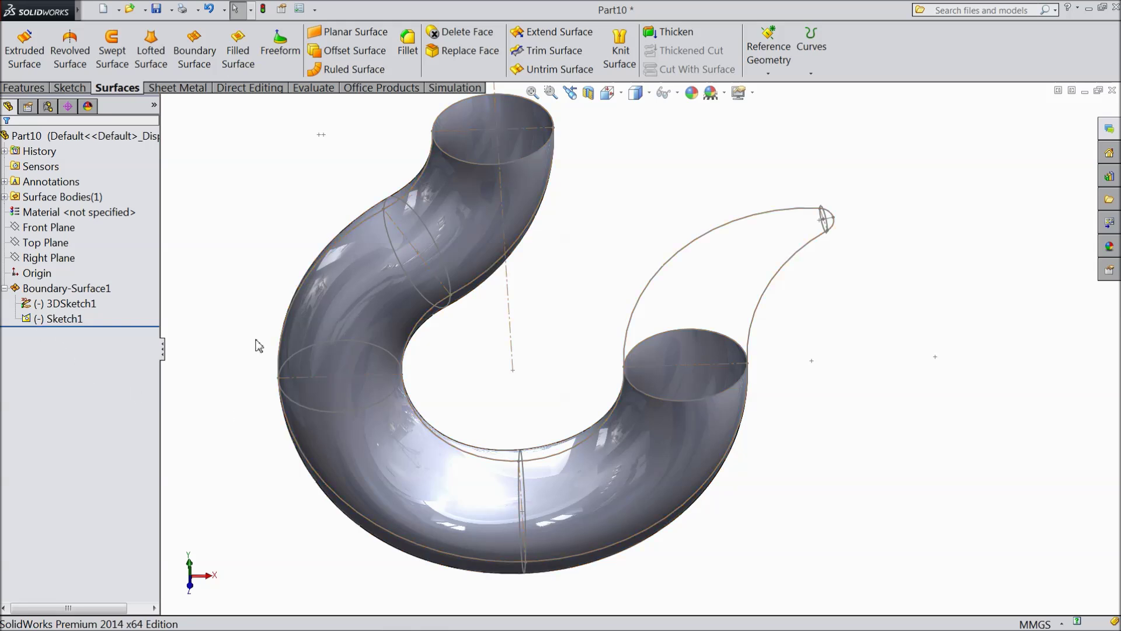
Step: Start a Boundary Surface with the hook body's right open edge and the small tip circle as Direction 1 closed groups, and activate Direction 2 selection
left_click(195, 51)
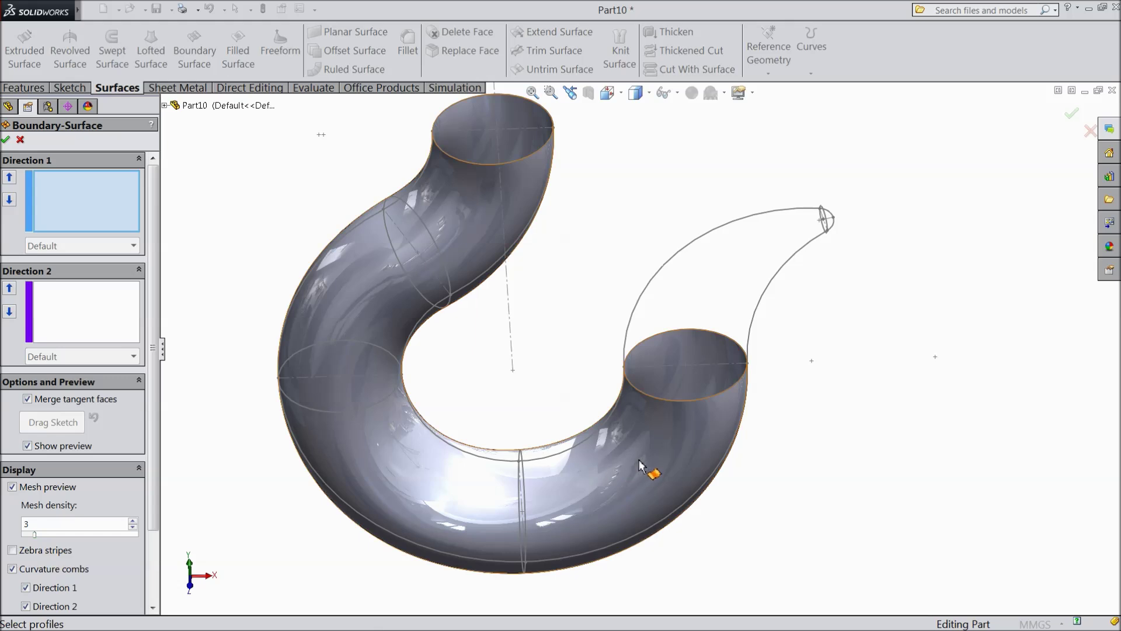
left_click(703, 400)
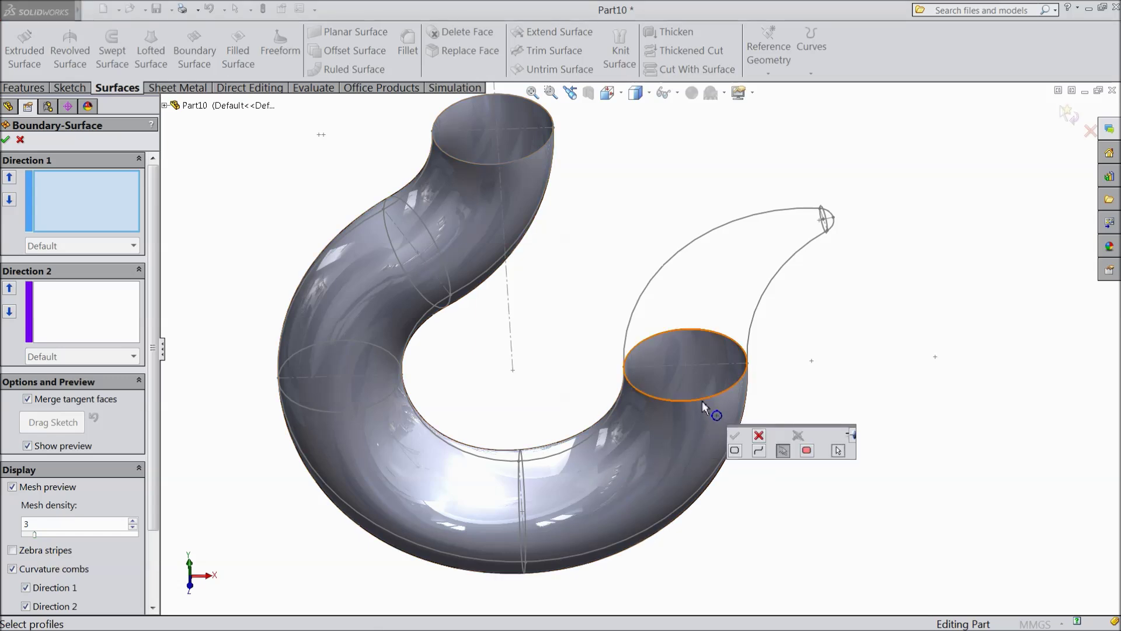
left_click(708, 399)
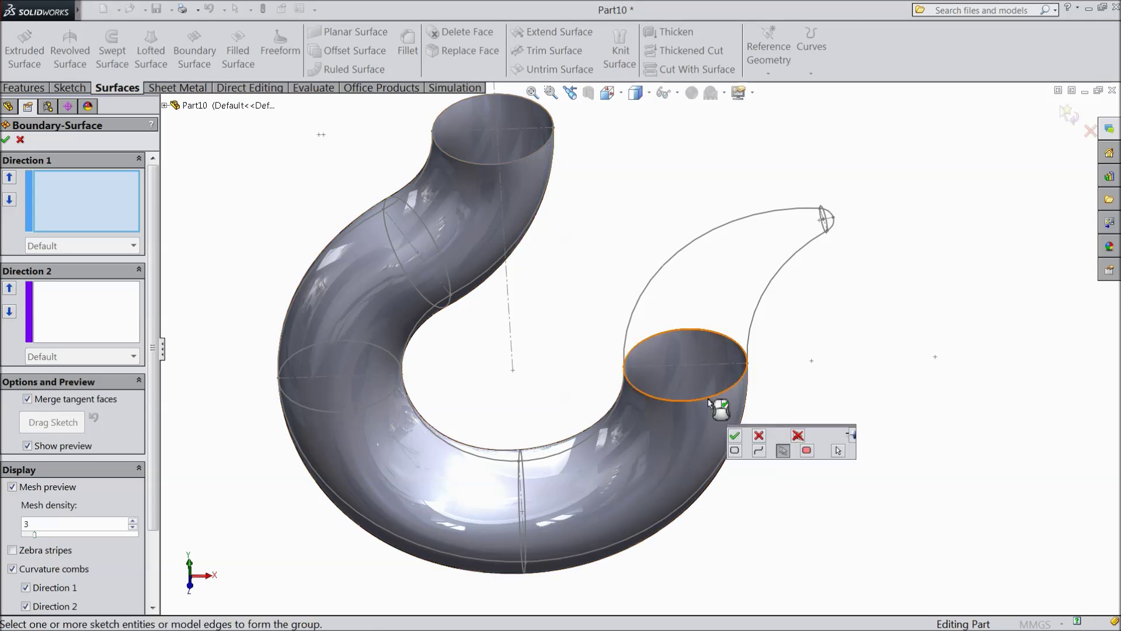
left_click(736, 437)
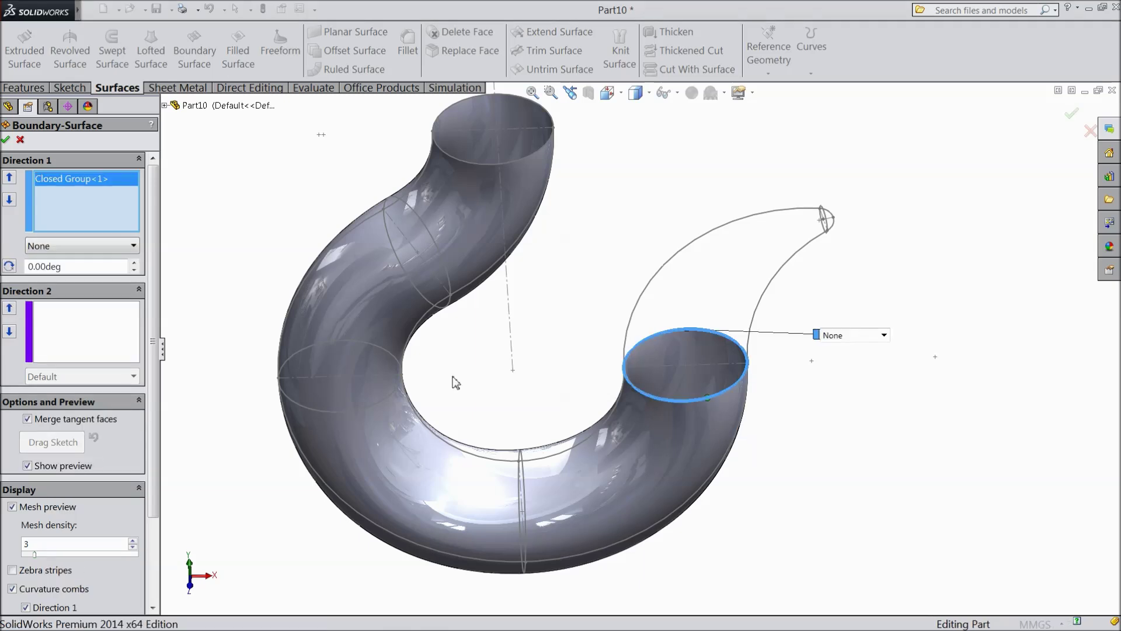
scroll(834, 226, "down", 4)
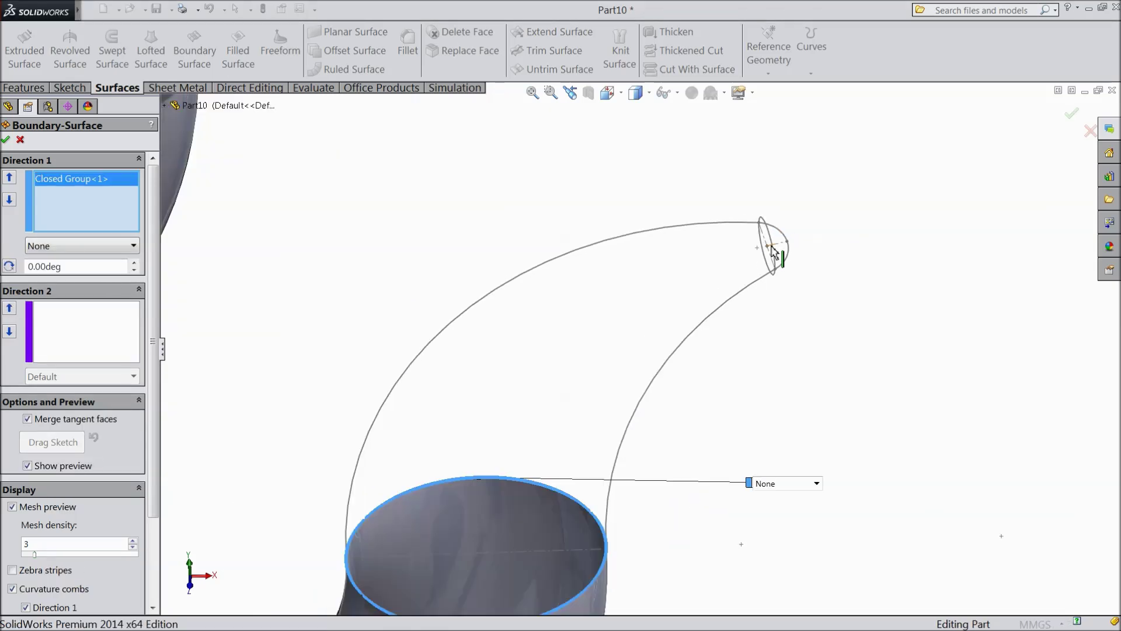
left_click(761, 241)
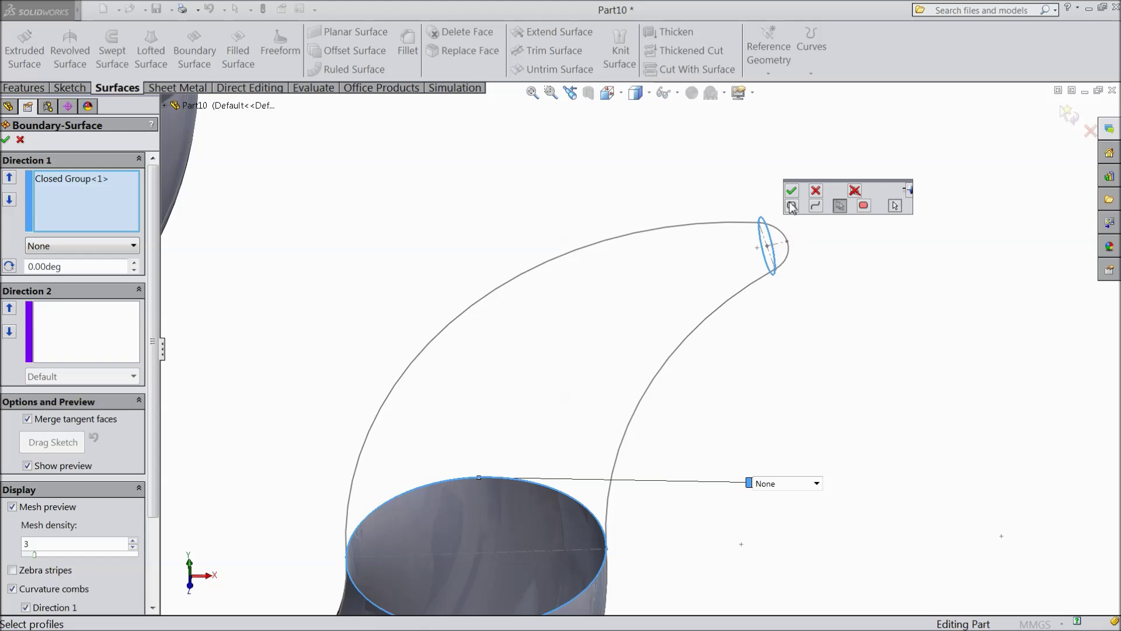
left_click(793, 188)
scroll(643, 350, "up", 2)
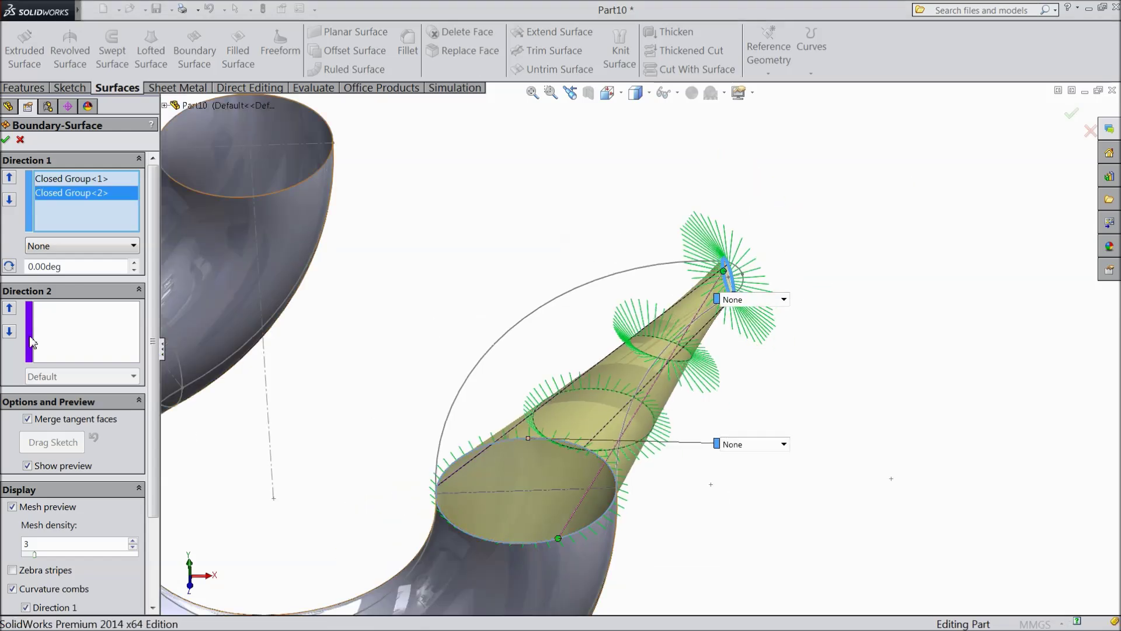
left_click(73, 336)
right_click(417, 181)
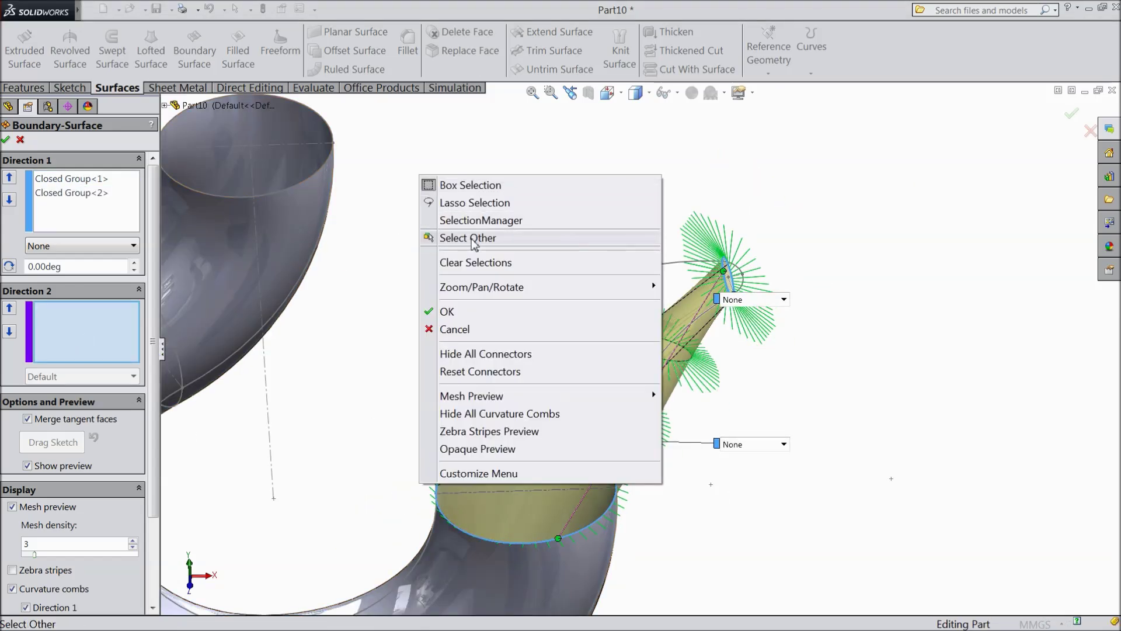
left_click(474, 238)
left_click(526, 325)
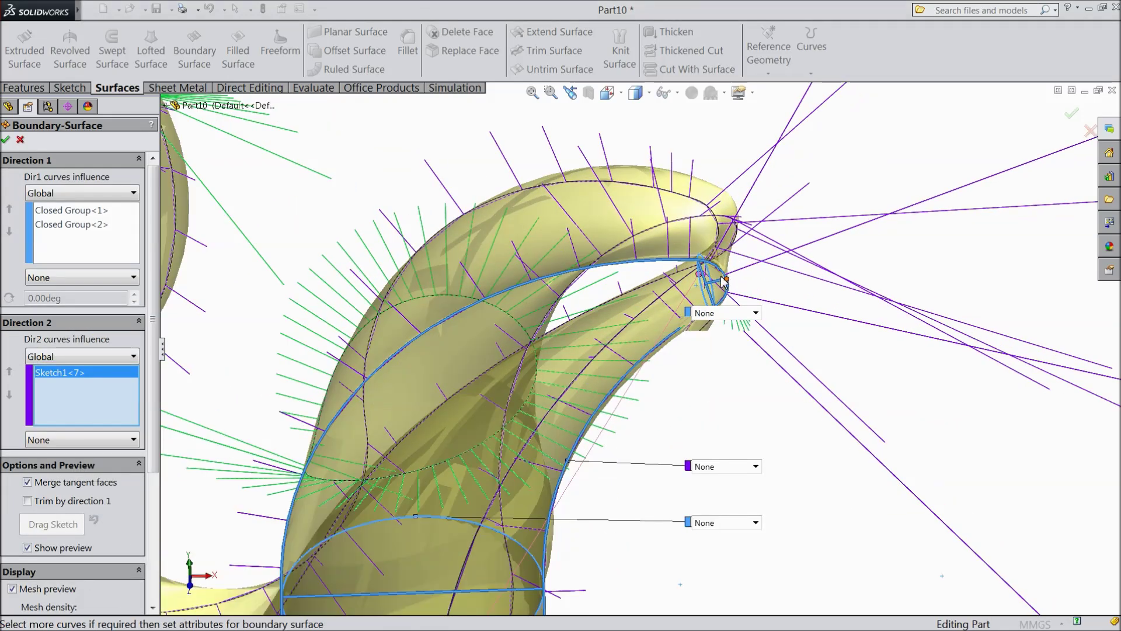
scroll(723, 281, "down", 2)
scroll(698, 301, "down", 1)
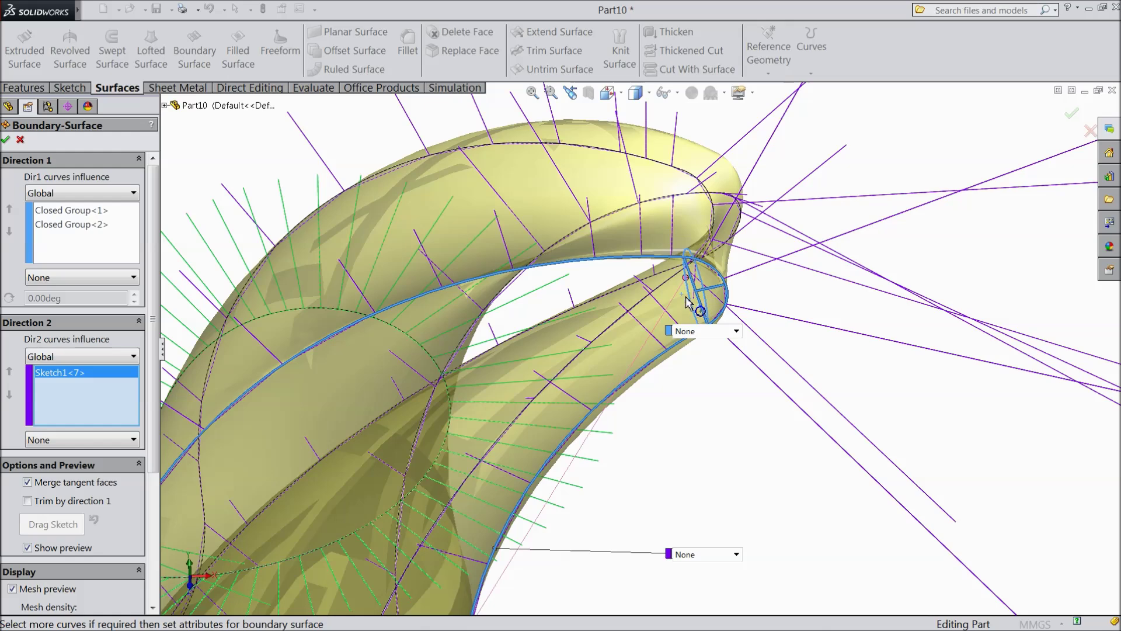
scroll(764, 380, "up", 3)
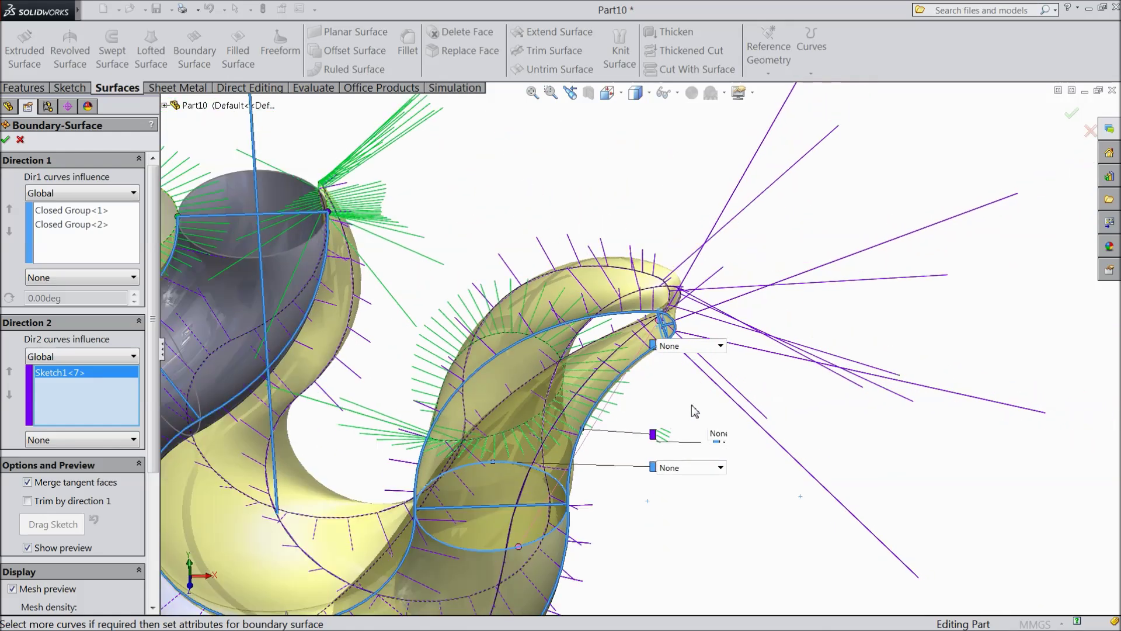
right_click(55, 383)
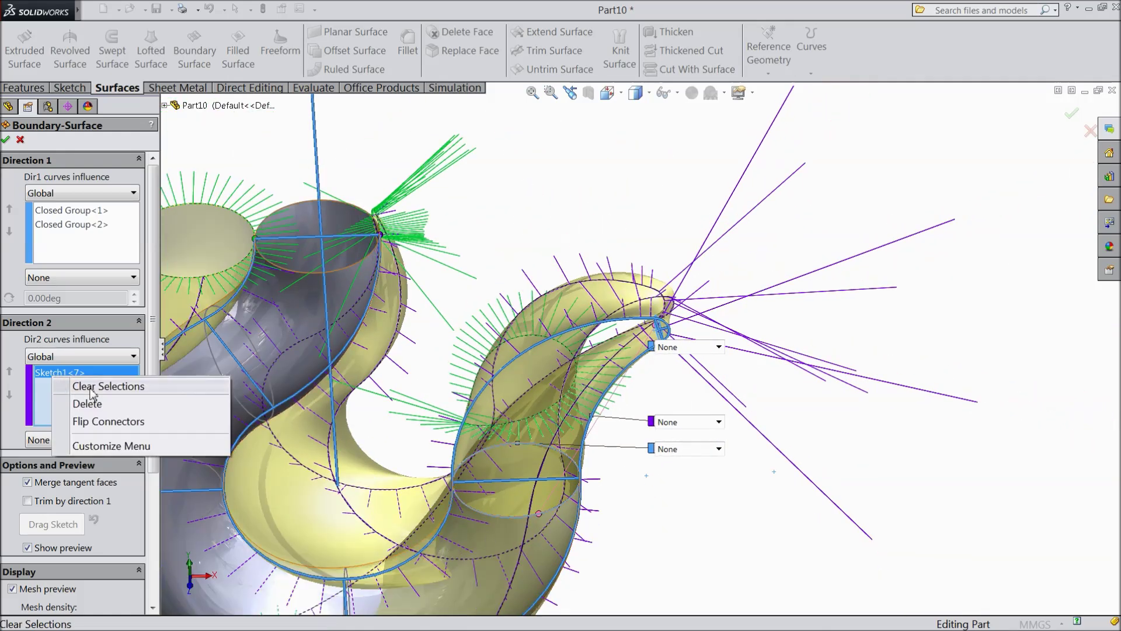
left_click(90, 386)
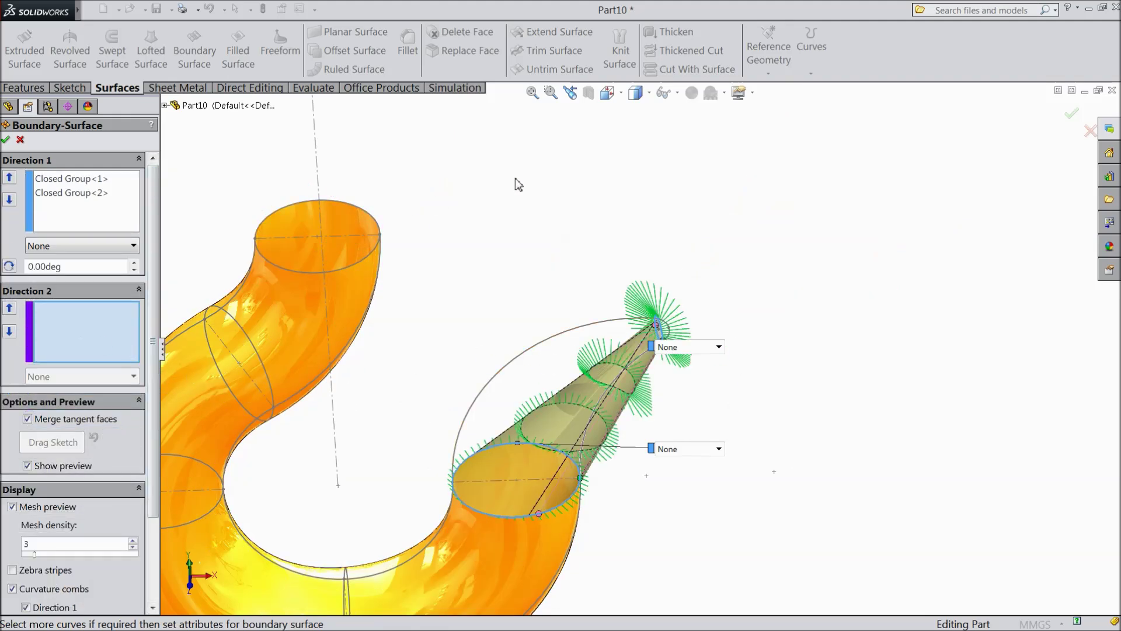
Step: Add the tip's upper profile curve with its adjoining end arc as an open group in Direction 2 using SelectionManager
right_click(518, 181)
left_click(557, 225)
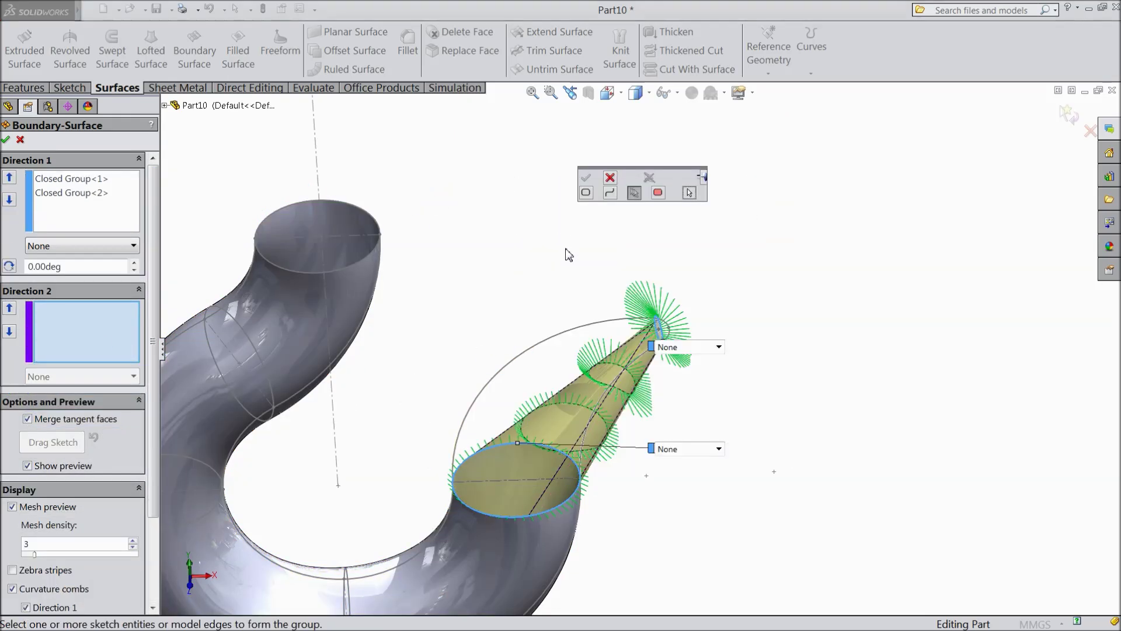
left_click(570, 335)
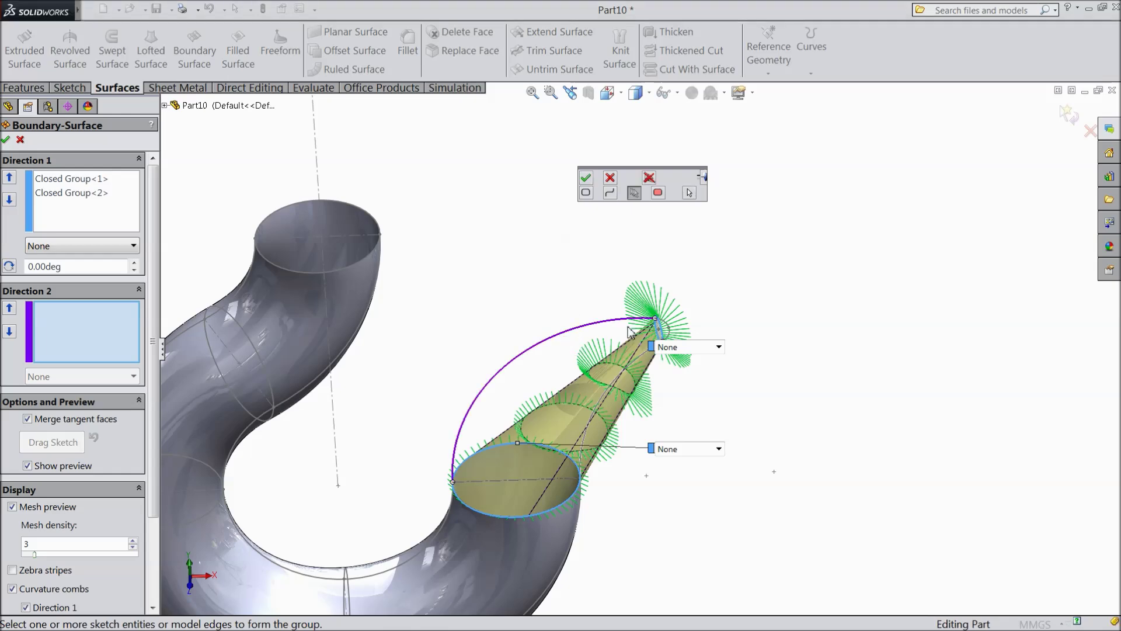
scroll(670, 332, "down", 5)
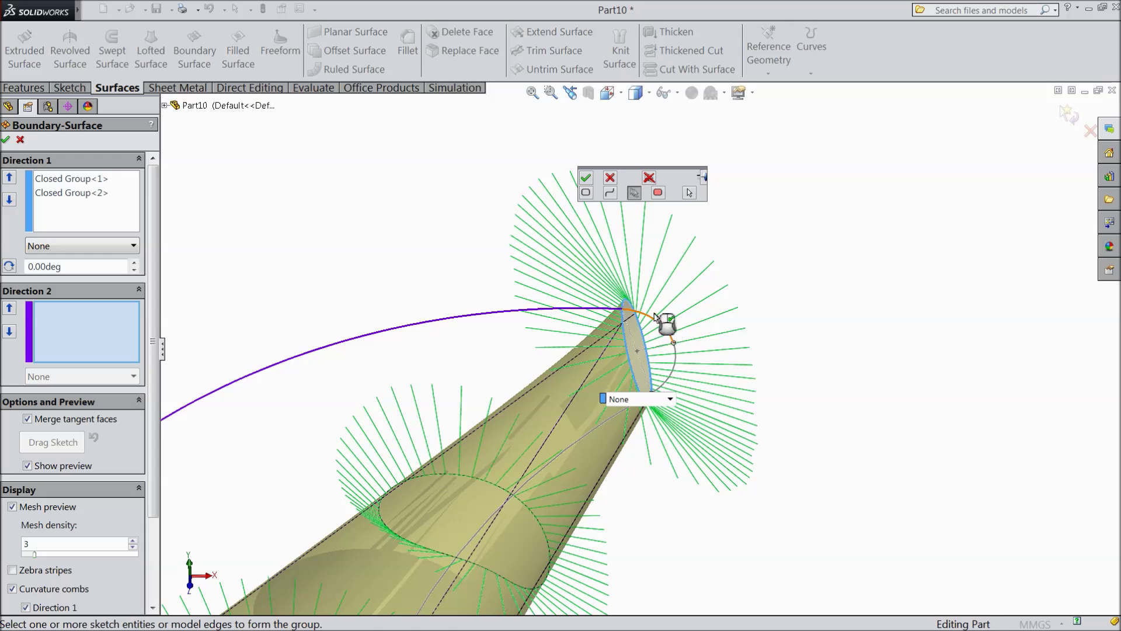
left_click(586, 178)
Step: Add the tip's lower profile curve with its adjoining end arc as the second open group in Direction 2 using SelectionManager
scroll(354, 298, "up", 6)
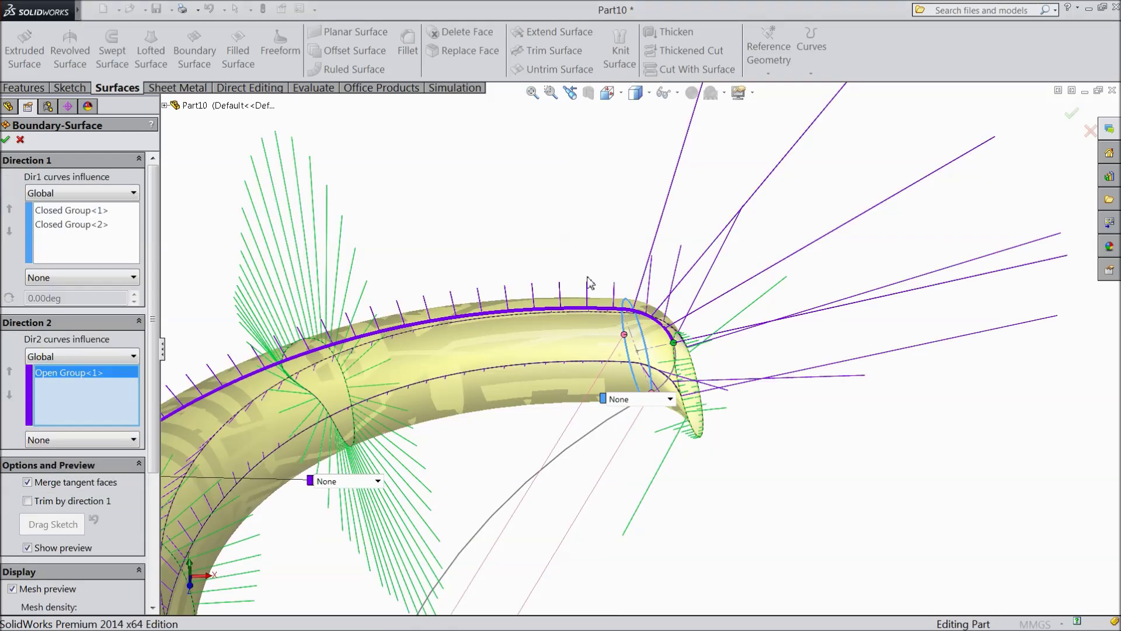
right_click(335, 178)
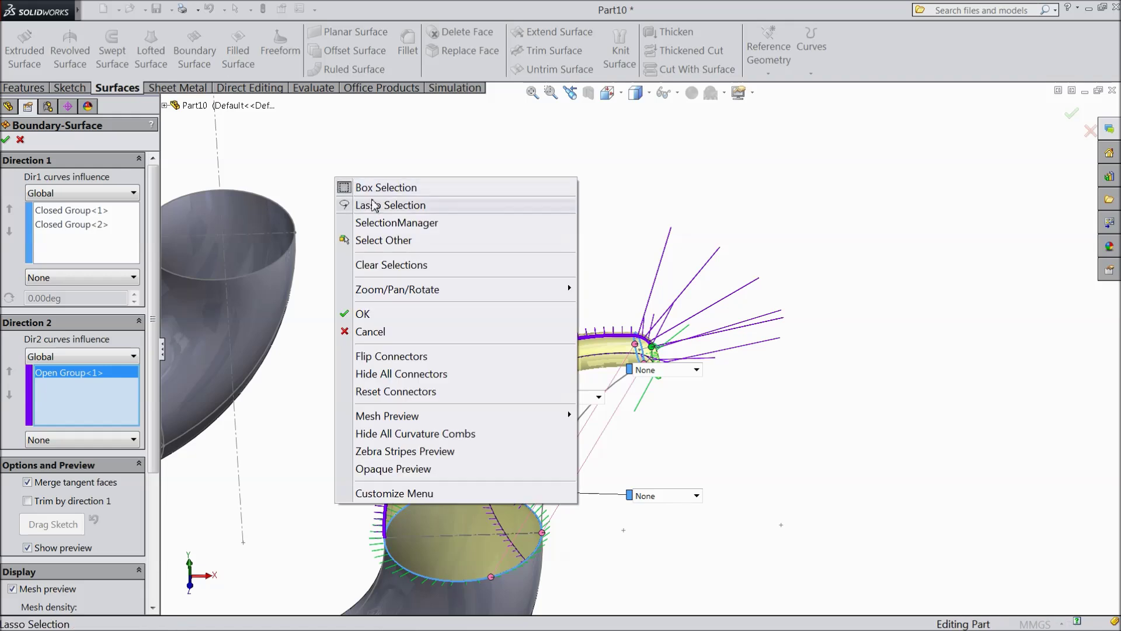
left_click(400, 222)
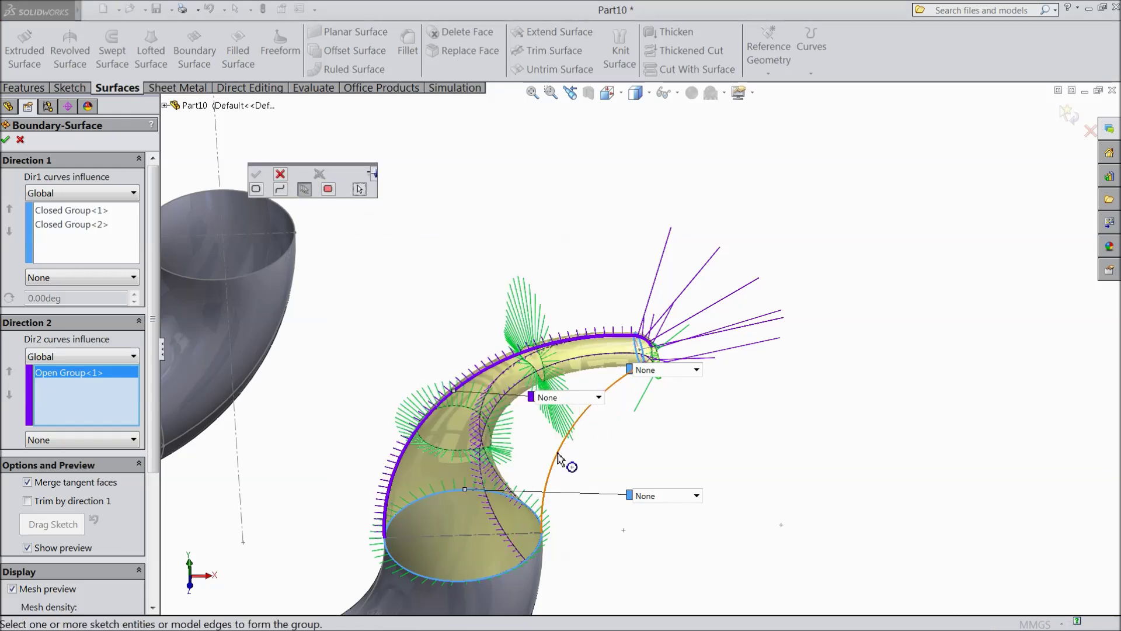
left_click(557, 459)
scroll(651, 380, "down", 5)
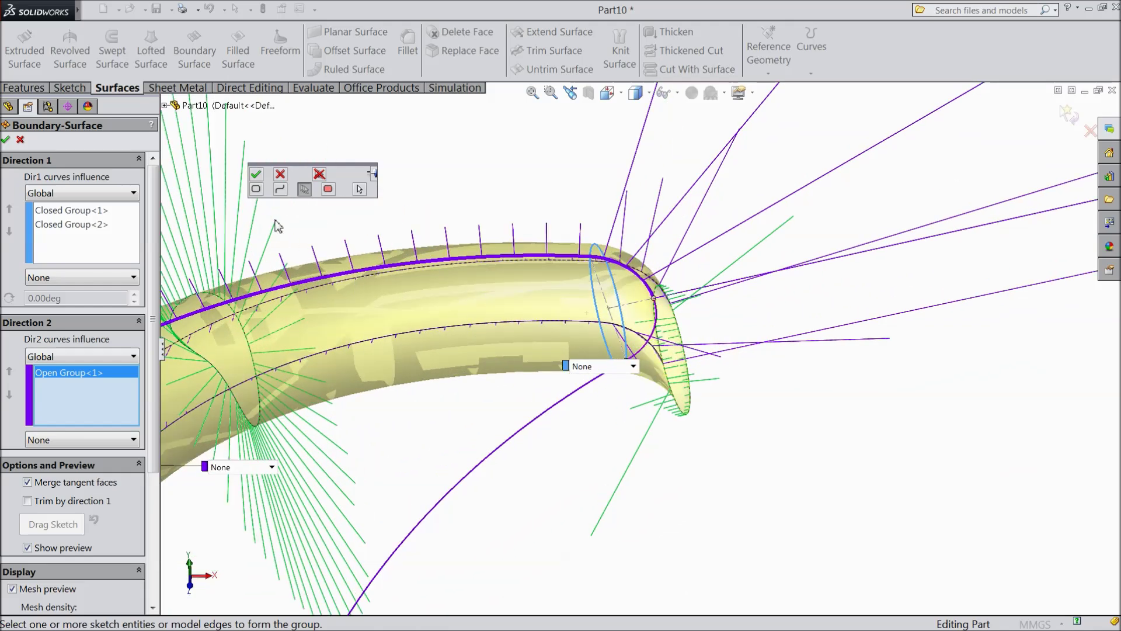
left_click(256, 173)
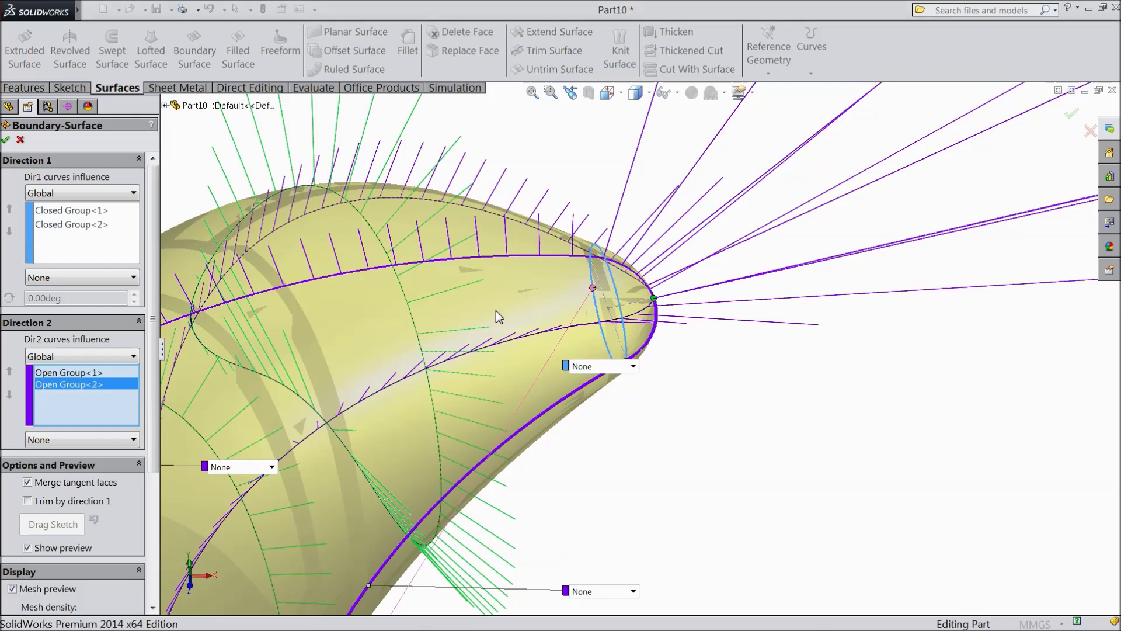
Step: Set the Direction 1 constraint to Tangency To Face at the hook body's open edge and Normal To Profile at the tip circle
scroll(495, 310, "up", 5)
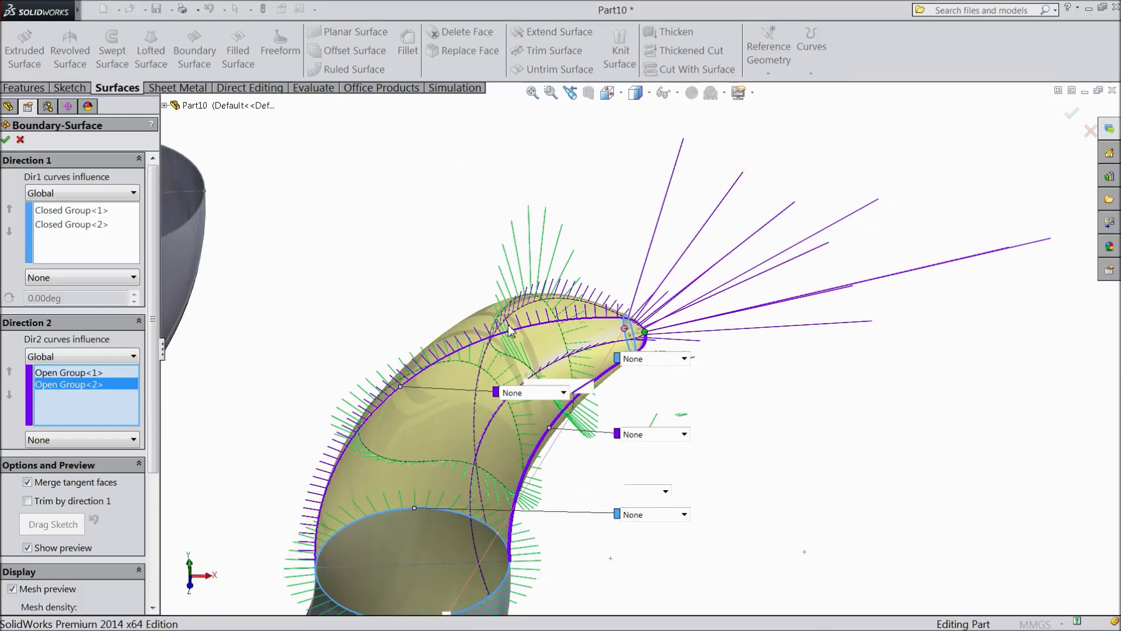
scroll(794, 388, "up", 4)
middle_click_drag(818, 388, 790, 358)
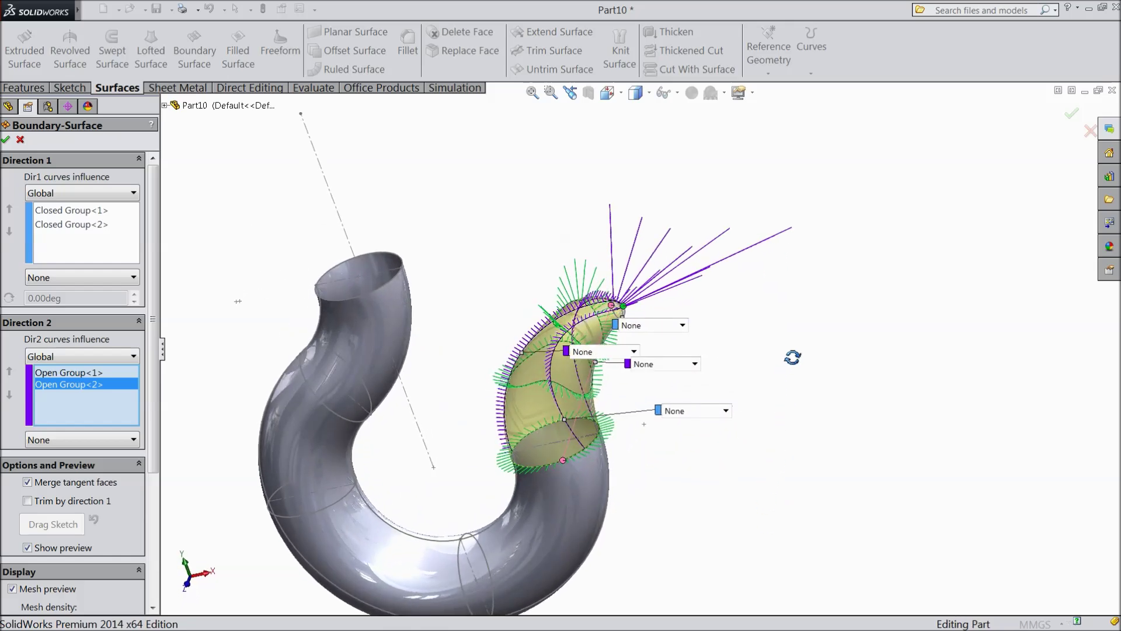
left_click(727, 412)
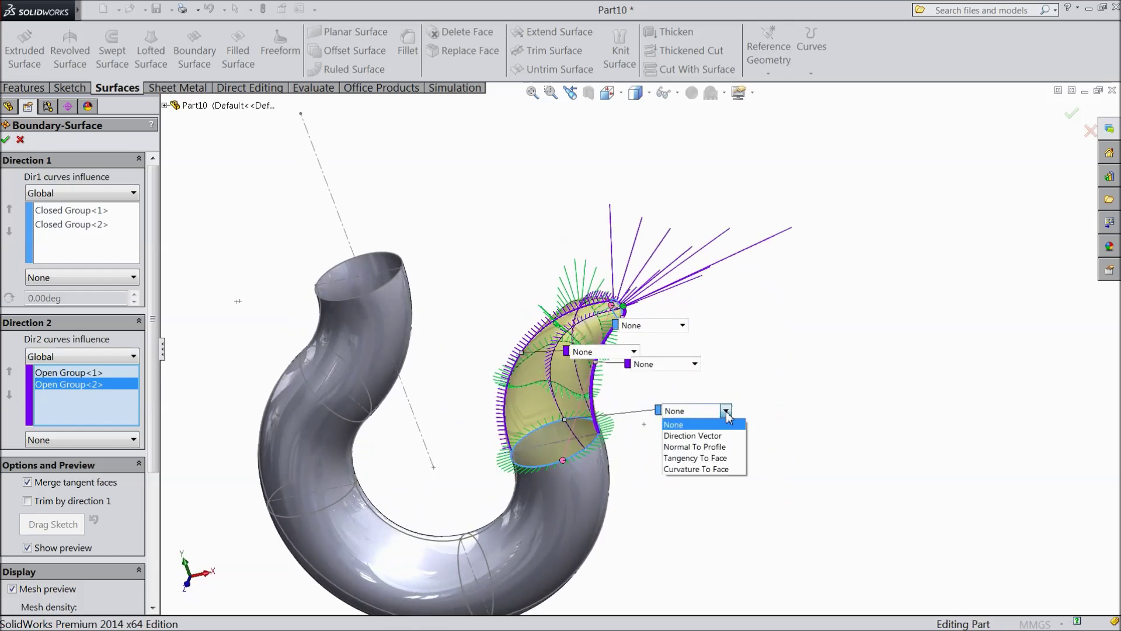
left_click(719, 459)
middle_click_drag(796, 381, 701, 403)
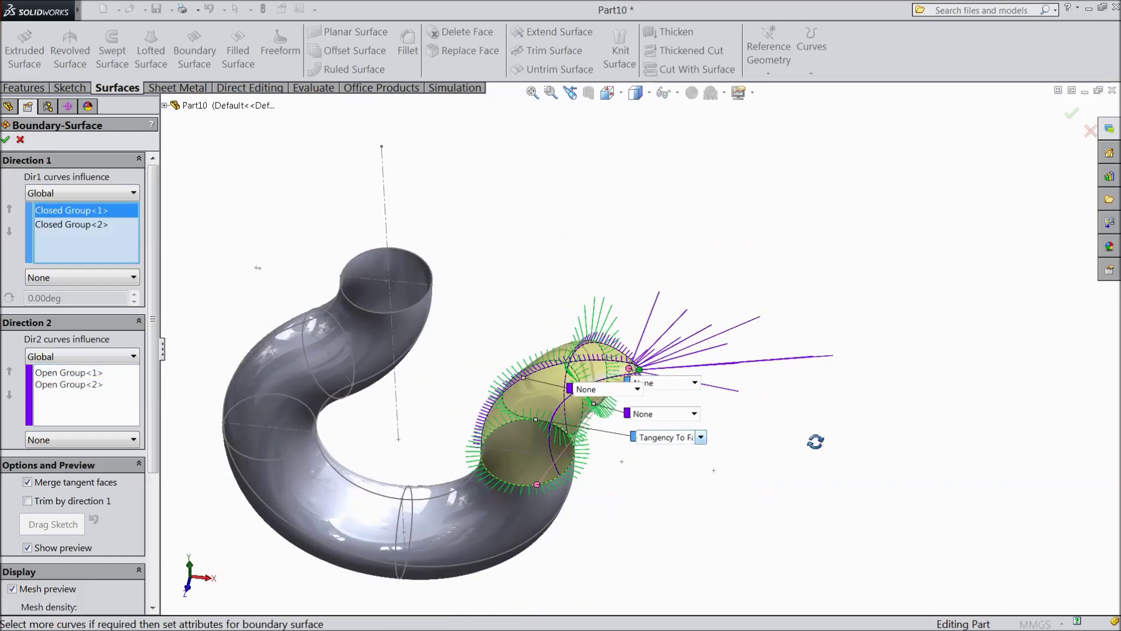
left_click(695, 383)
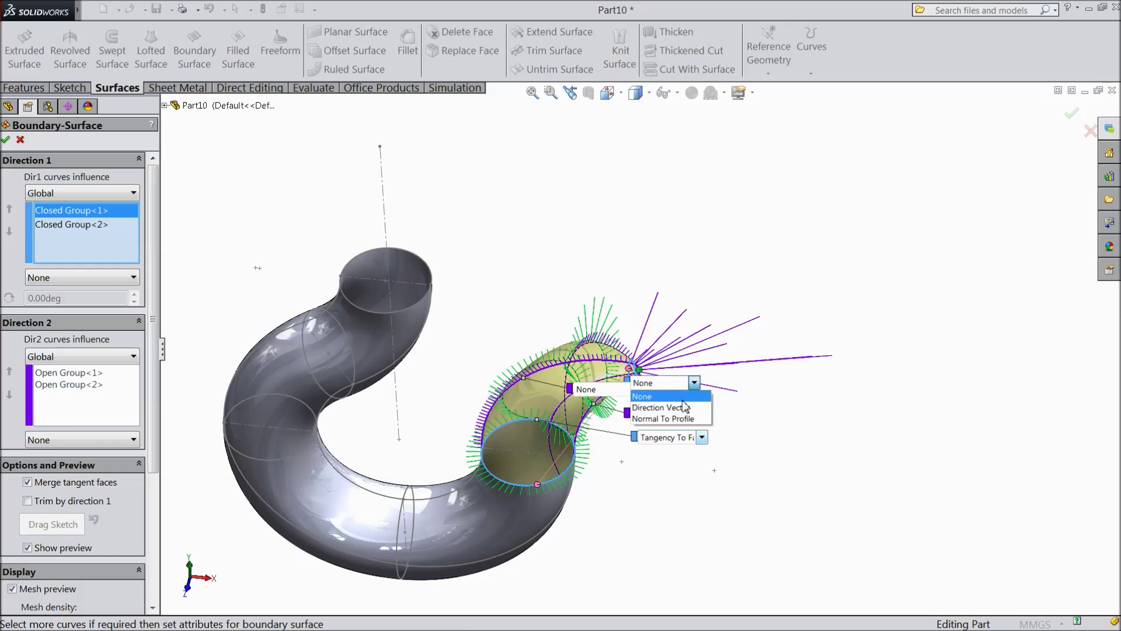
left_click(683, 418)
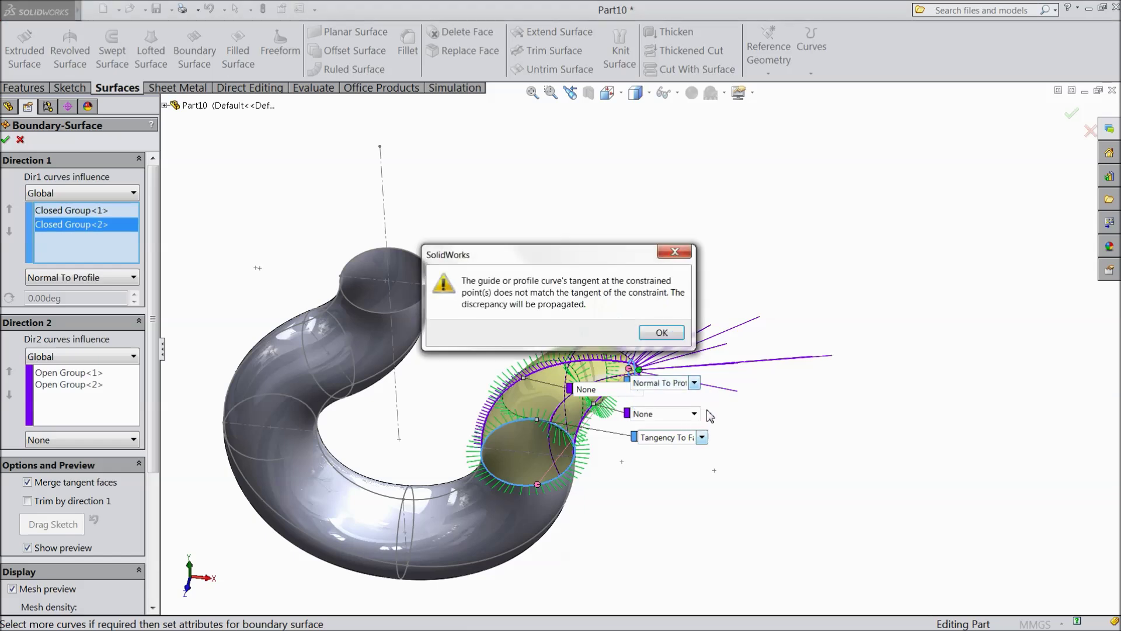
Step: Set the Direction 1 constraint at the small tip circle to None
left_click(674, 254)
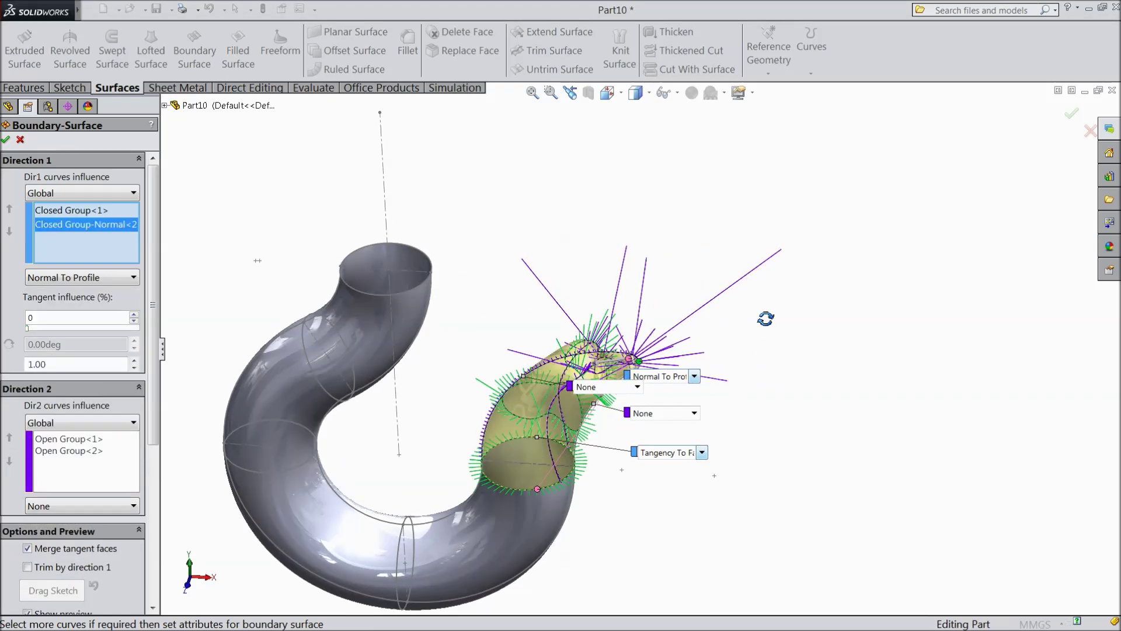
left_click(694, 376)
left_click(675, 389)
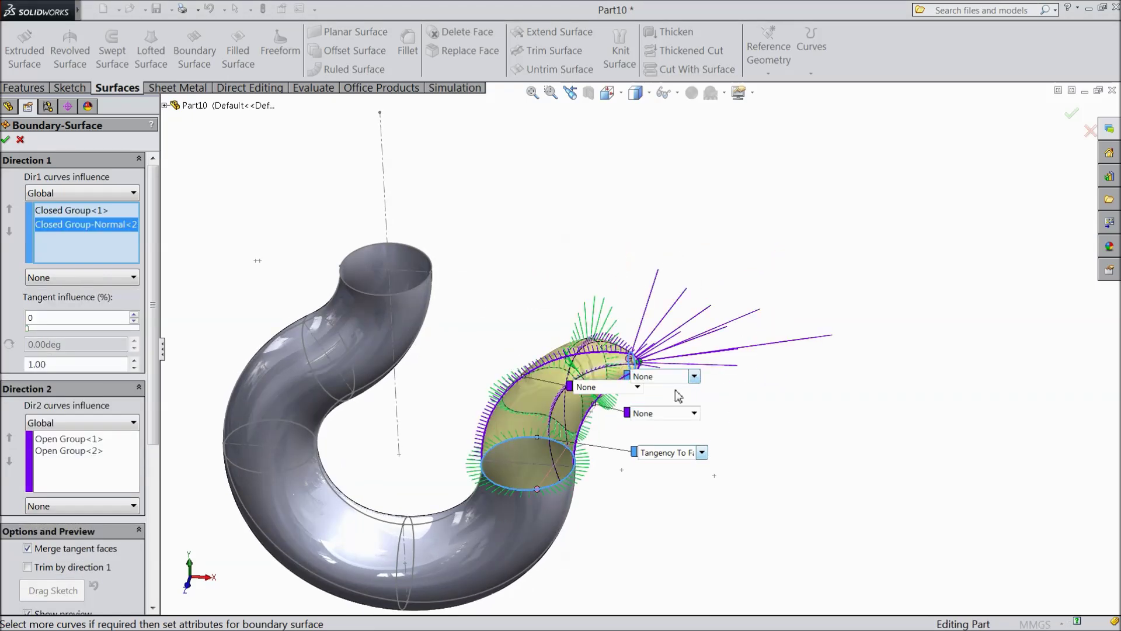
middle_click_drag(662, 402, 741, 340)
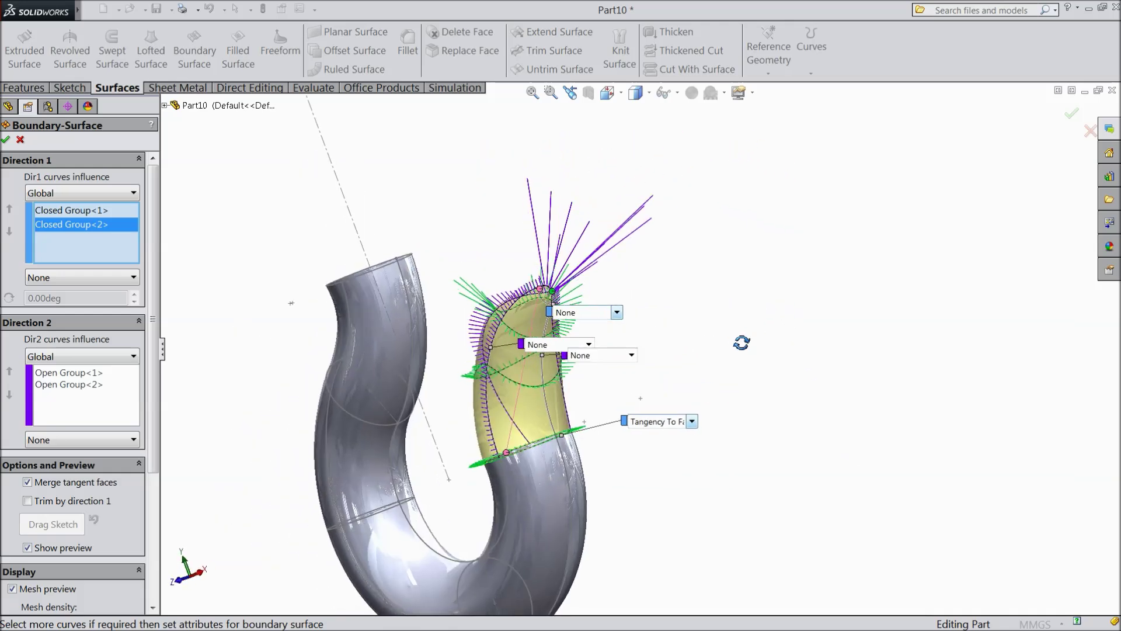
Step: Set the Direction 1 constraint at the hook body's open edge to None and accept the tip's boundary surface
left_click(692, 421)
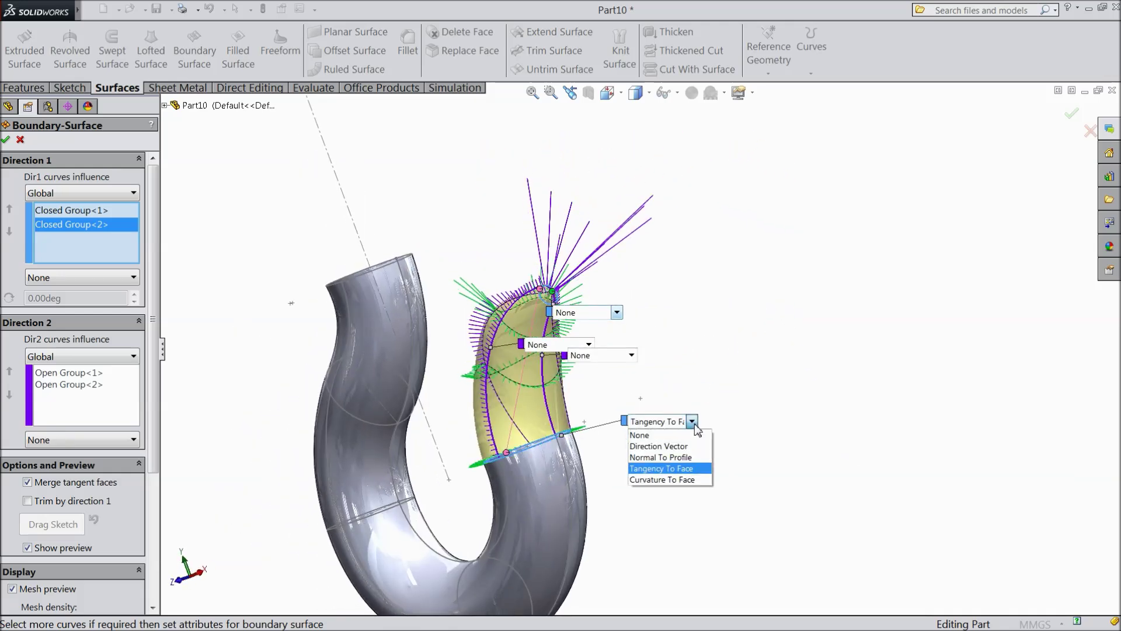
left_click(696, 436)
middle_click_drag(761, 398, 837, 490)
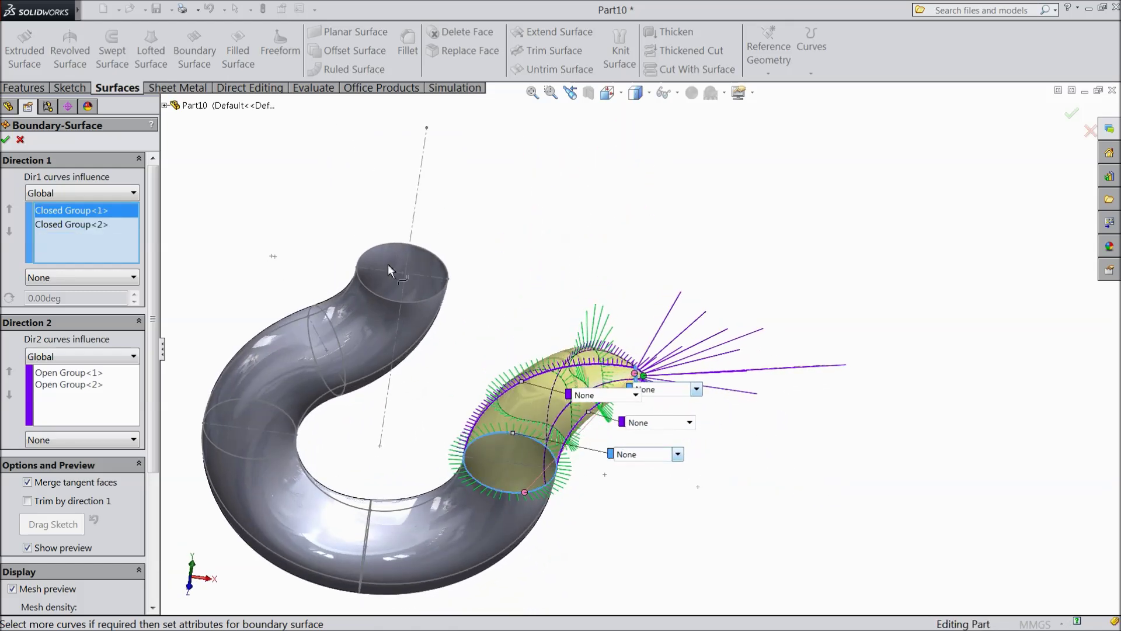
left_click(6, 140)
middle_click_drag(658, 305, 619, 281)
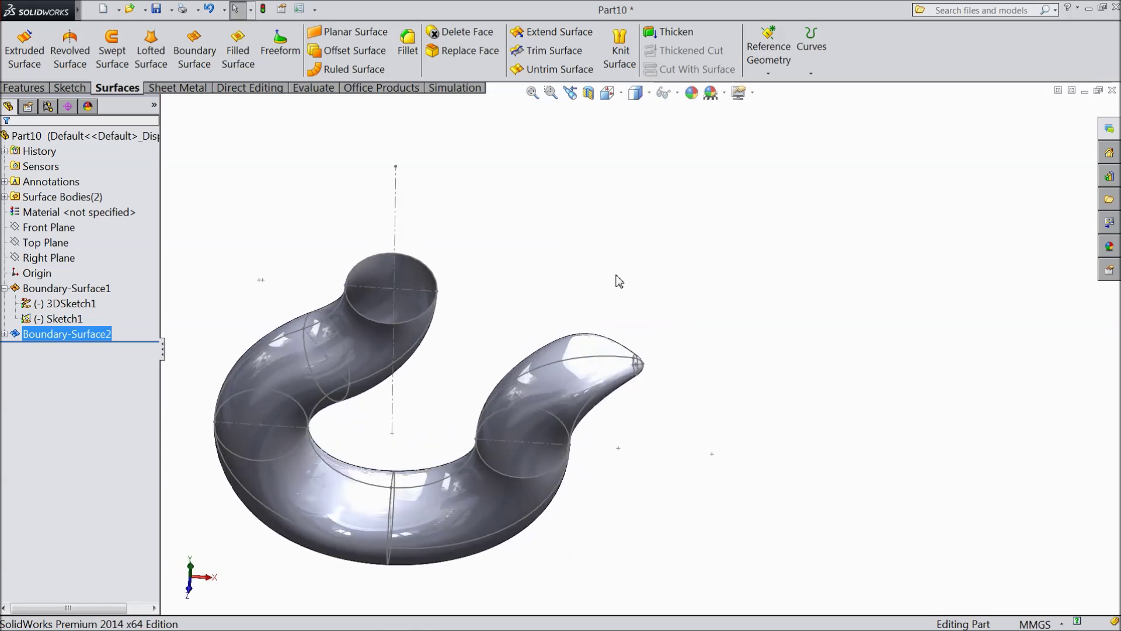
Step: Reopen the tip's boundary surface for editing
left_click(17, 334)
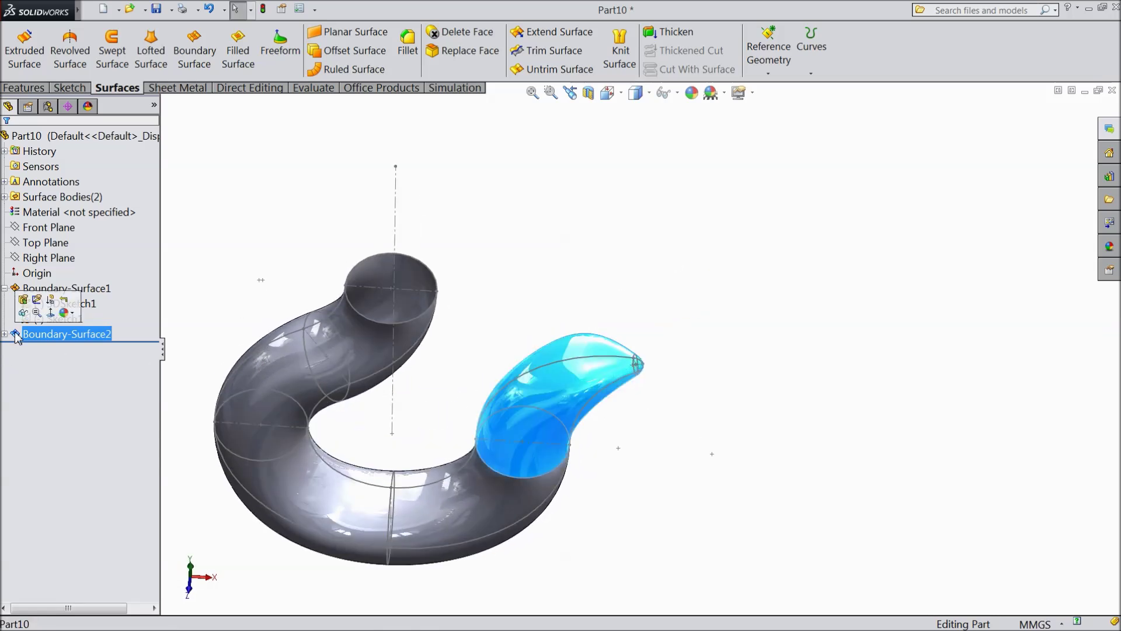
left_click(23, 300)
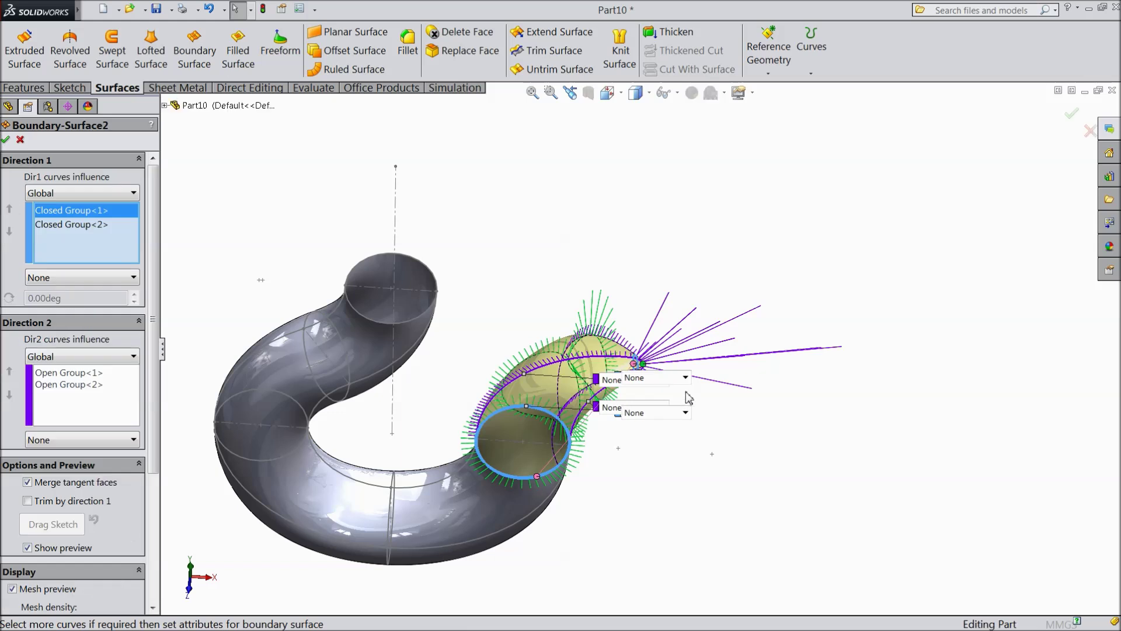
Step: Try Normal To Profile as the Direction 1 constraint at the tip circle and return it to None
left_click(687, 379)
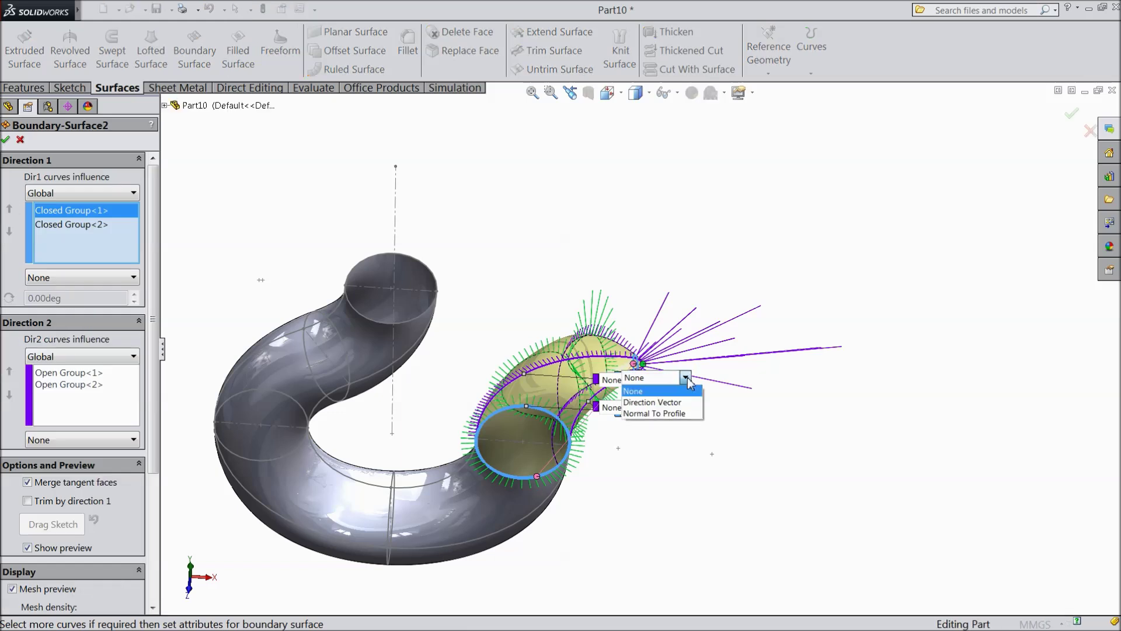
left_click(680, 414)
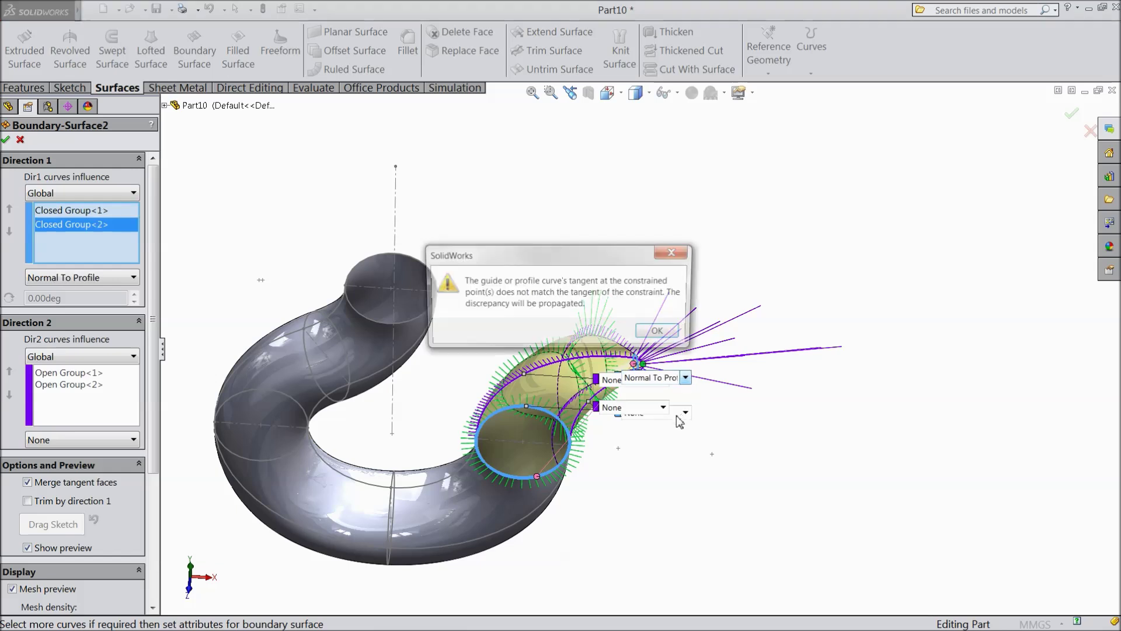
left_click(661, 329)
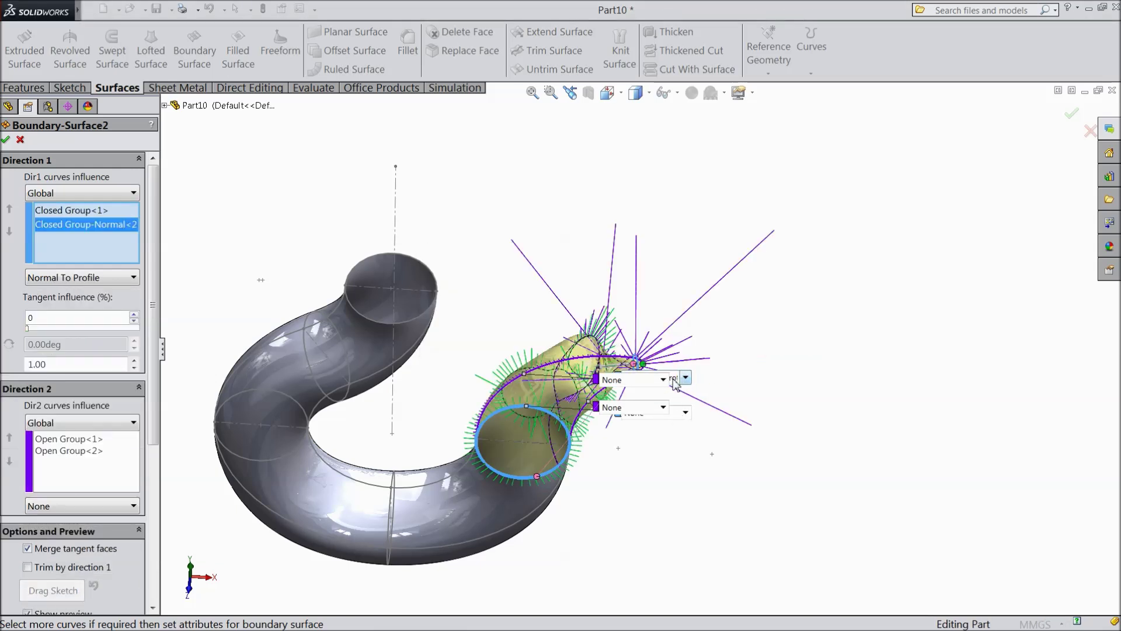
left_click(685, 379)
left_click(660, 387)
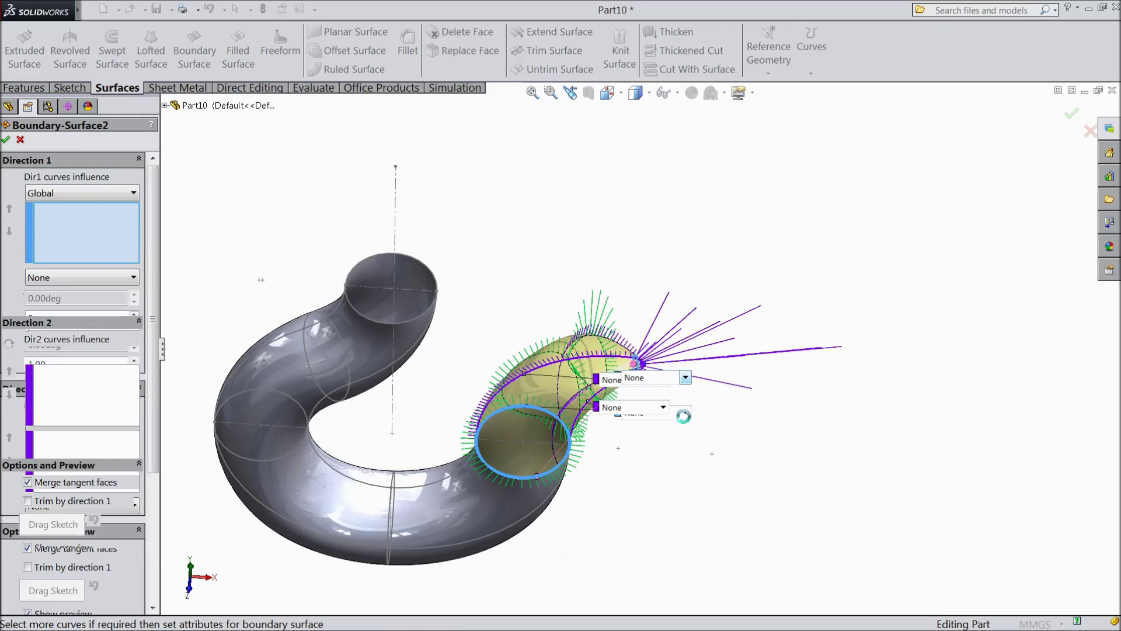
Step: Set the Direction 1 constraint at the hook body's open edge to Tangency To Face
left_click(686, 414)
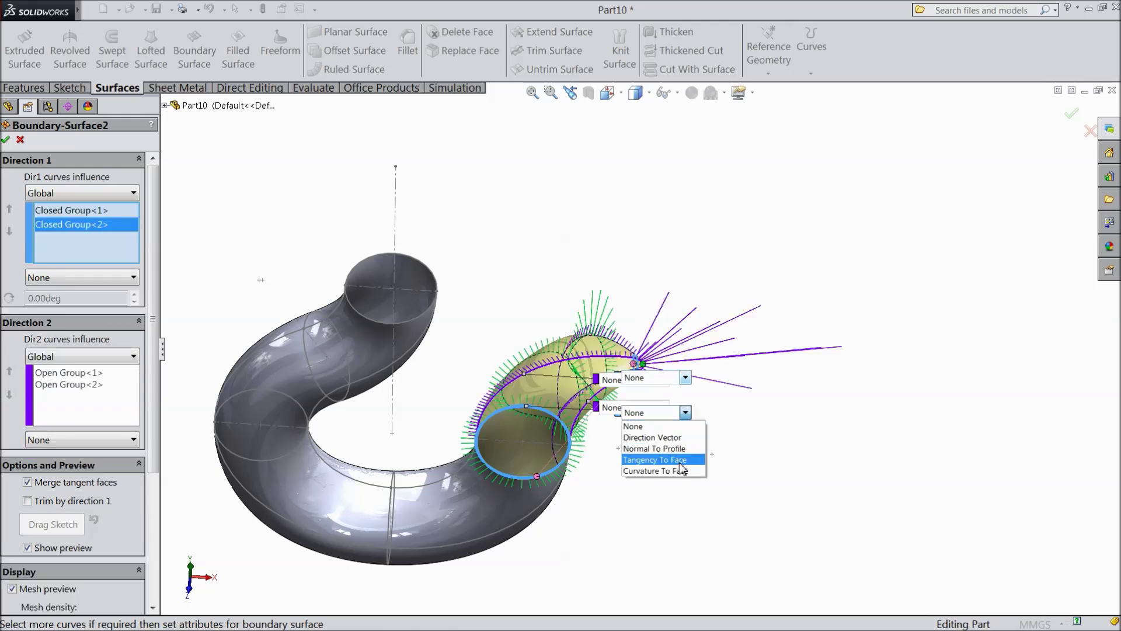
left_click(679, 461)
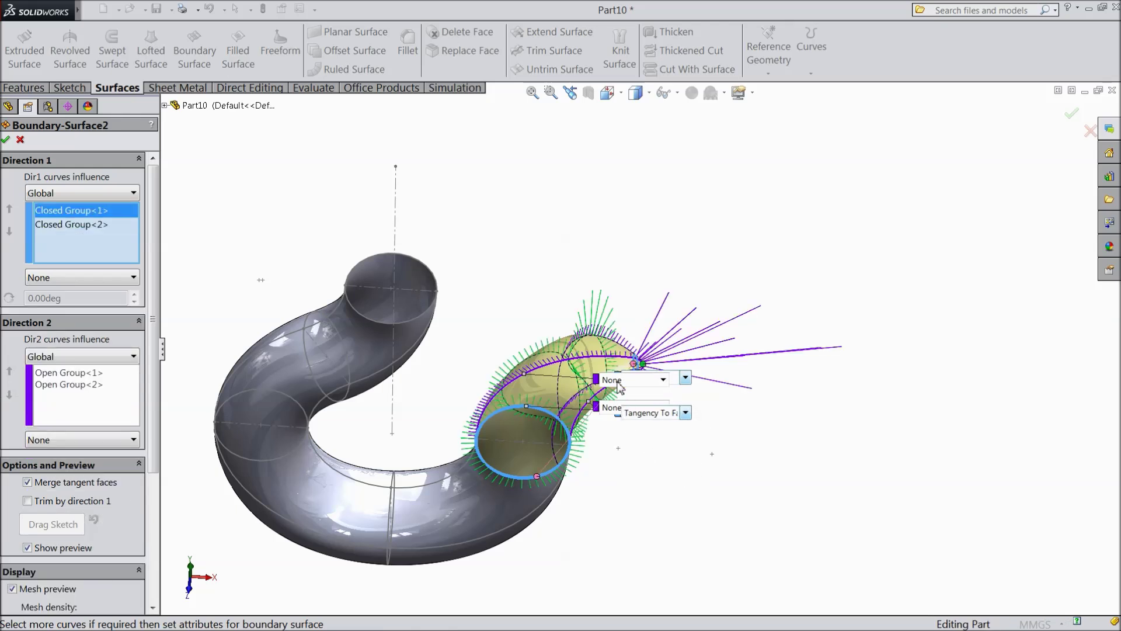
Step: Test the tip circle's Normal To Profile constraint together with the tangent open edge, and revert the circle to None
left_click(664, 379)
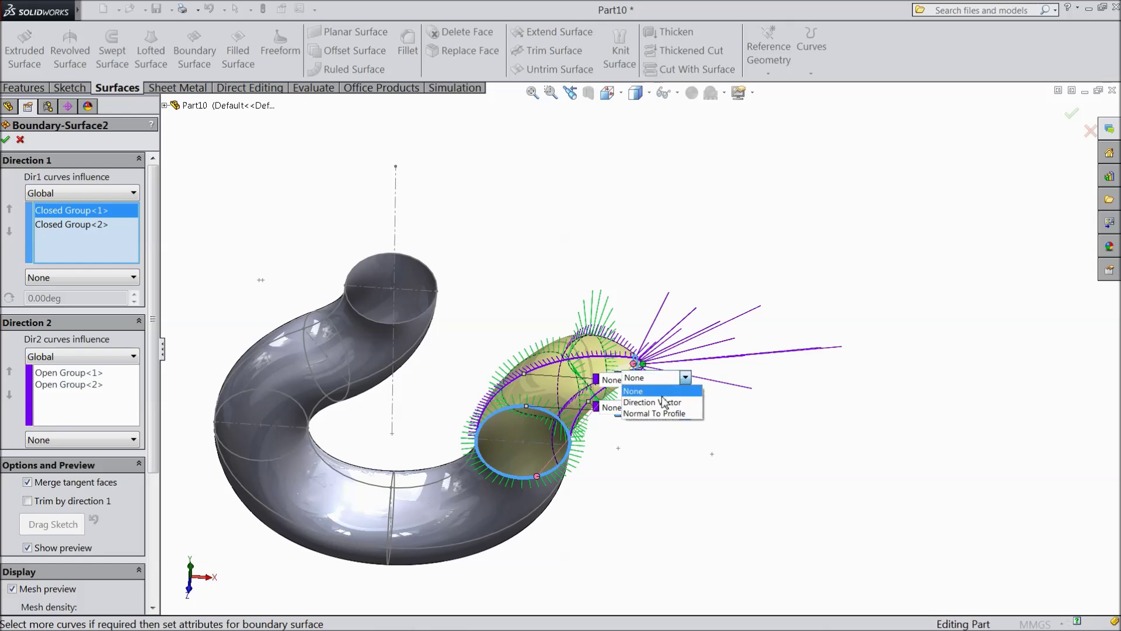
left_click(655, 414)
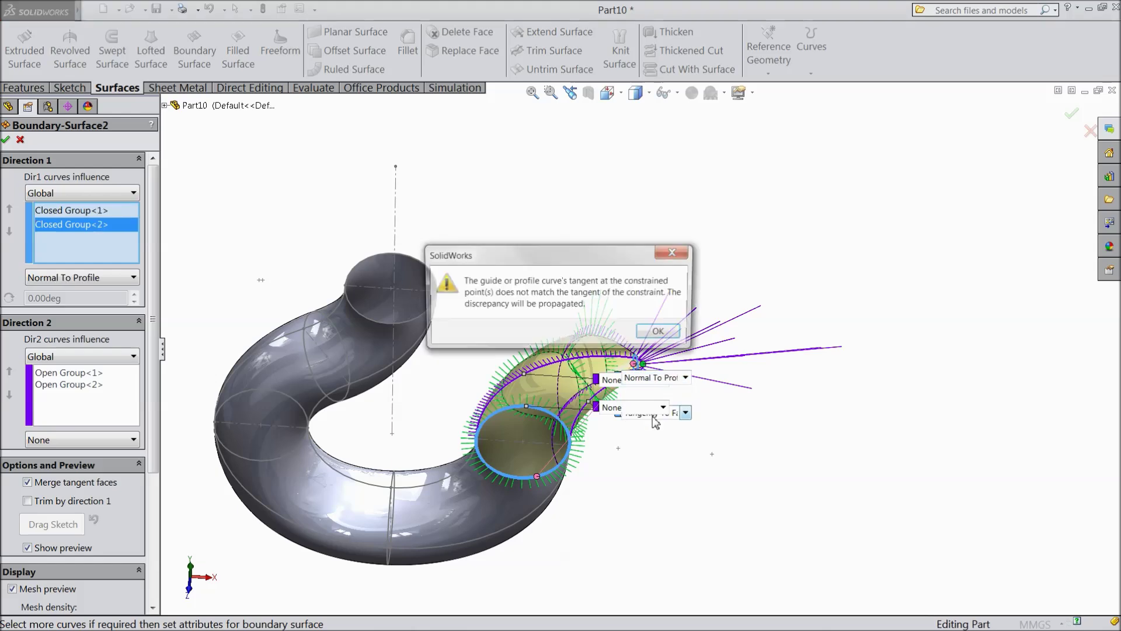
left_click(672, 253)
middle_click_drag(689, 453, 658, 420)
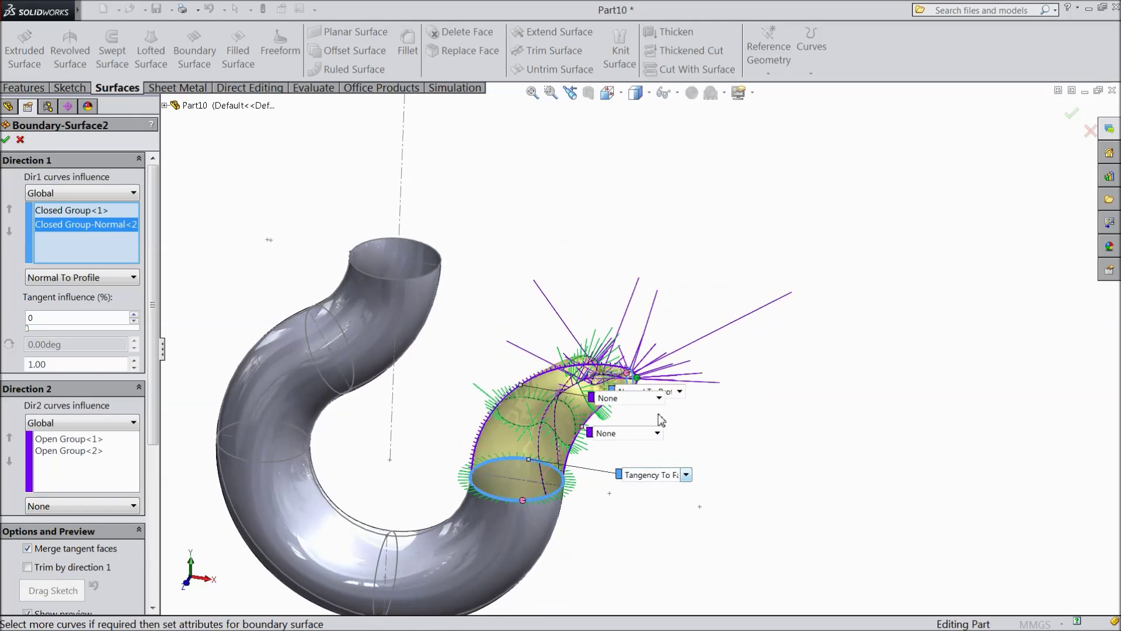
left_click(679, 392)
left_click(645, 405)
middle_click_drag(725, 408, 709, 500)
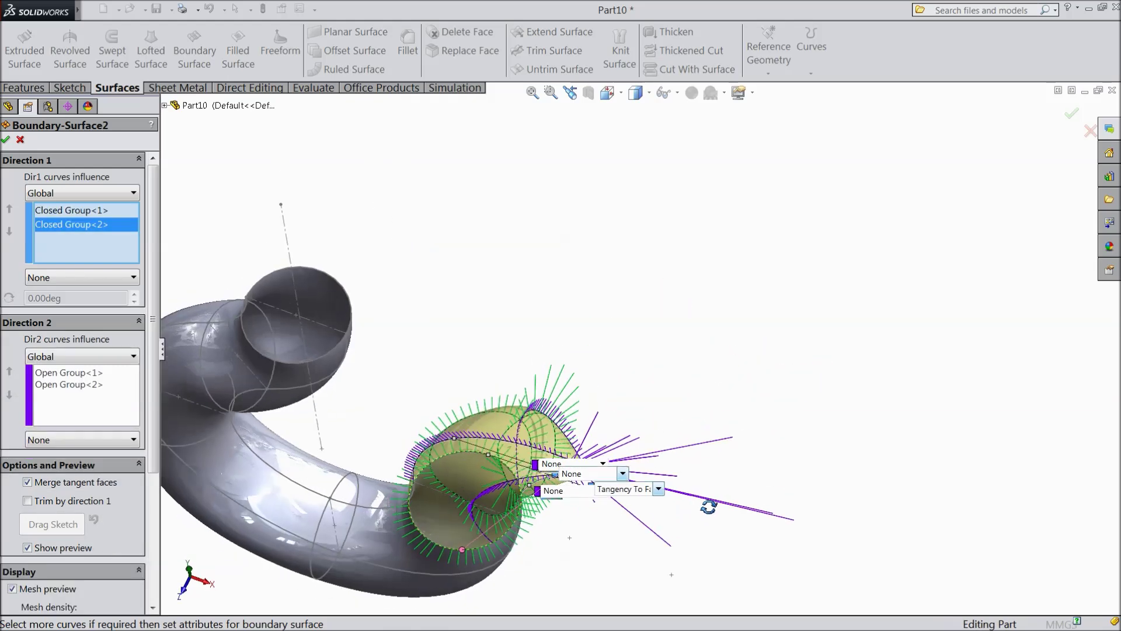
Step: Accept the edited boundary surface of the tip
left_click(1071, 117)
middle_click_drag(701, 445, 577, 370)
scroll(677, 362, "down", 3)
scroll(433, 352, "down", 2)
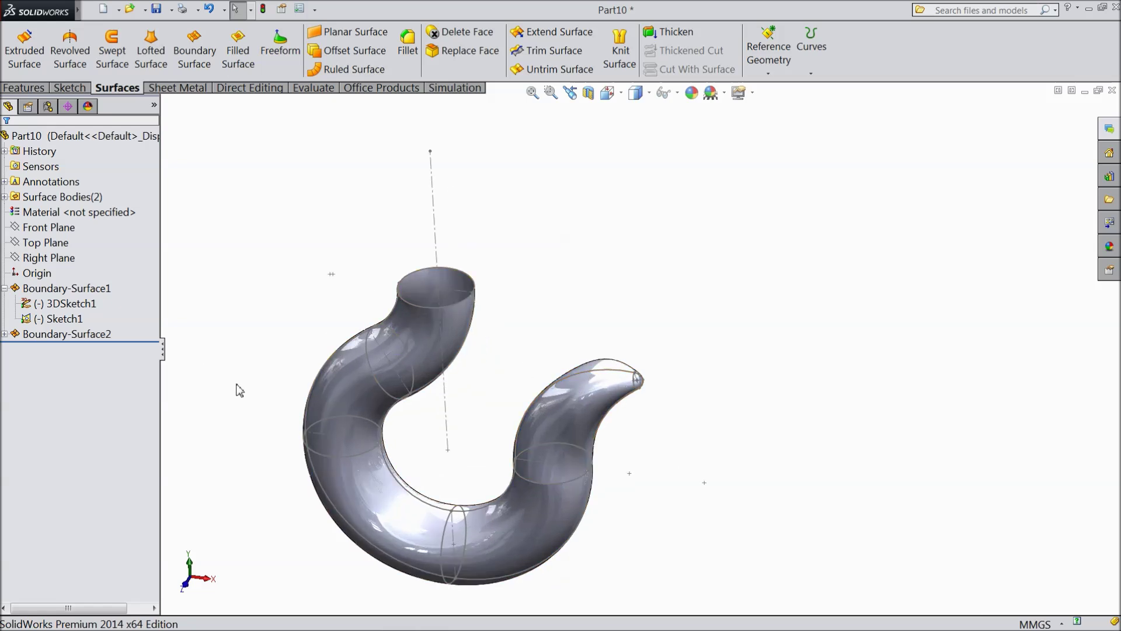
Step: Hide the 3D sketch with the section circles and the hook's profile sketch
left_click(362, 453)
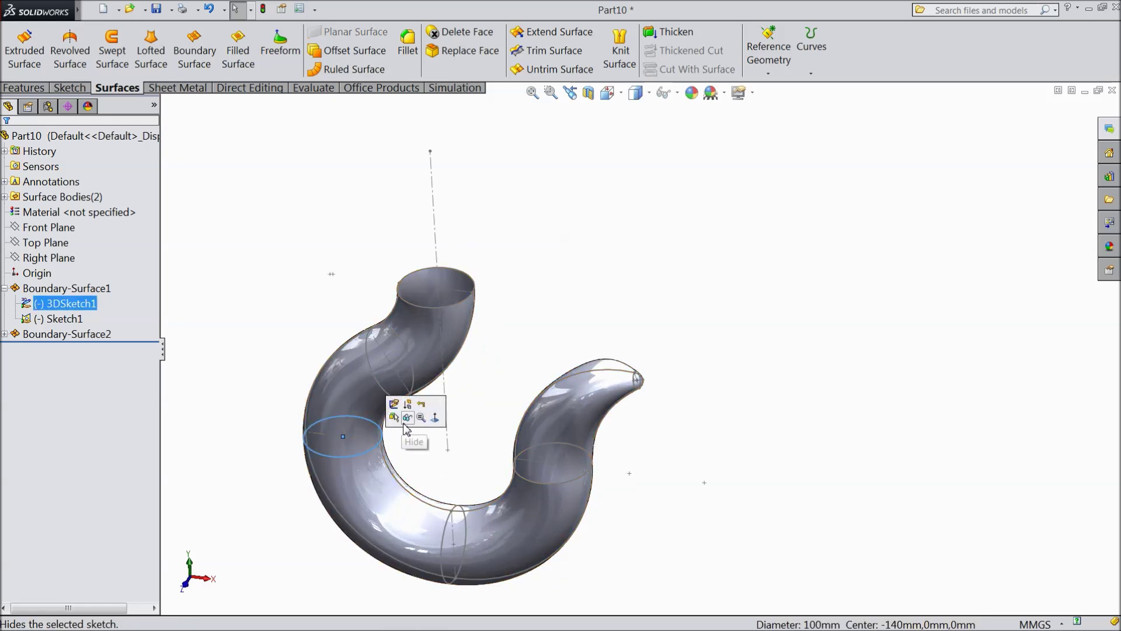
left_click(407, 418)
left_click(444, 413)
left_click(489, 372)
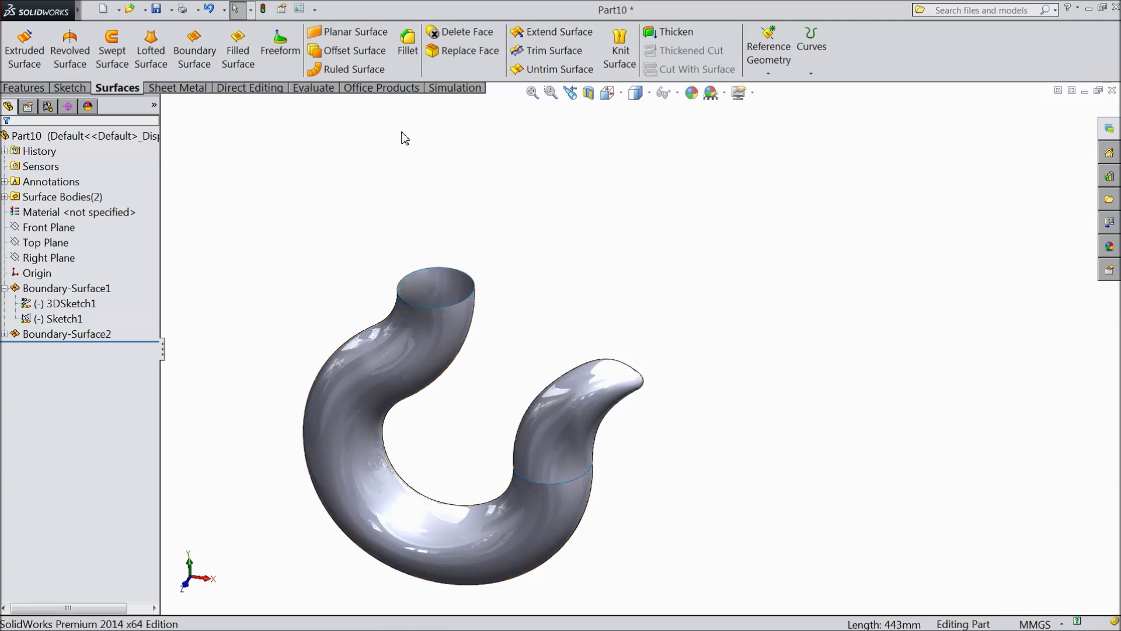
Step: Close the open circular end of the hook's shank with a Planar Surface bounded by its edge
left_click(346, 32)
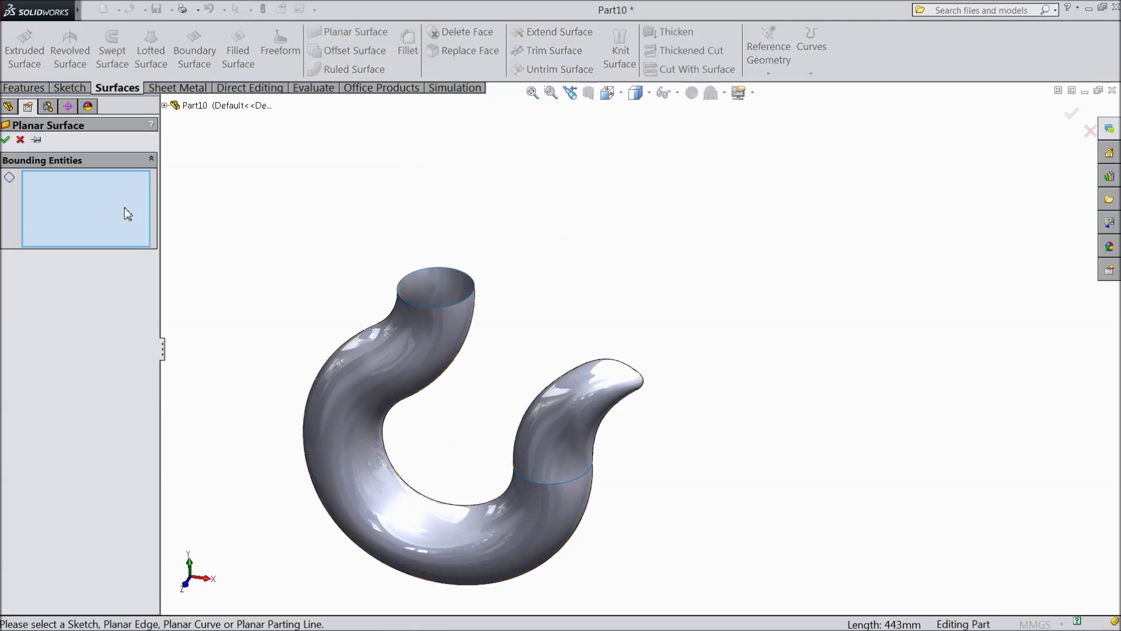
left_click(448, 308)
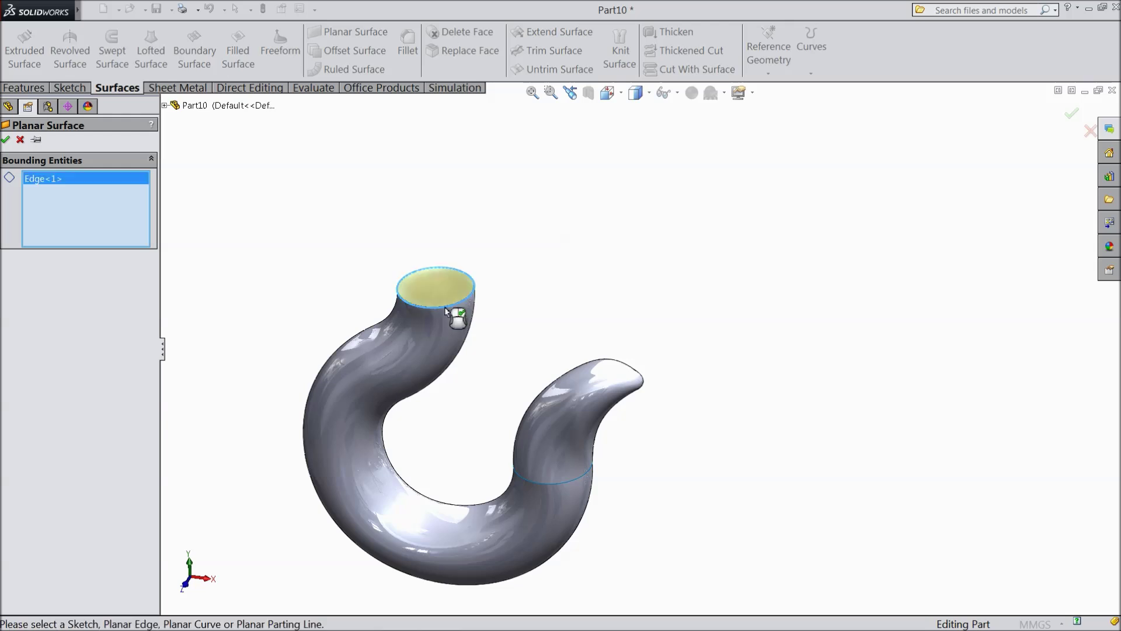
left_click(6, 140)
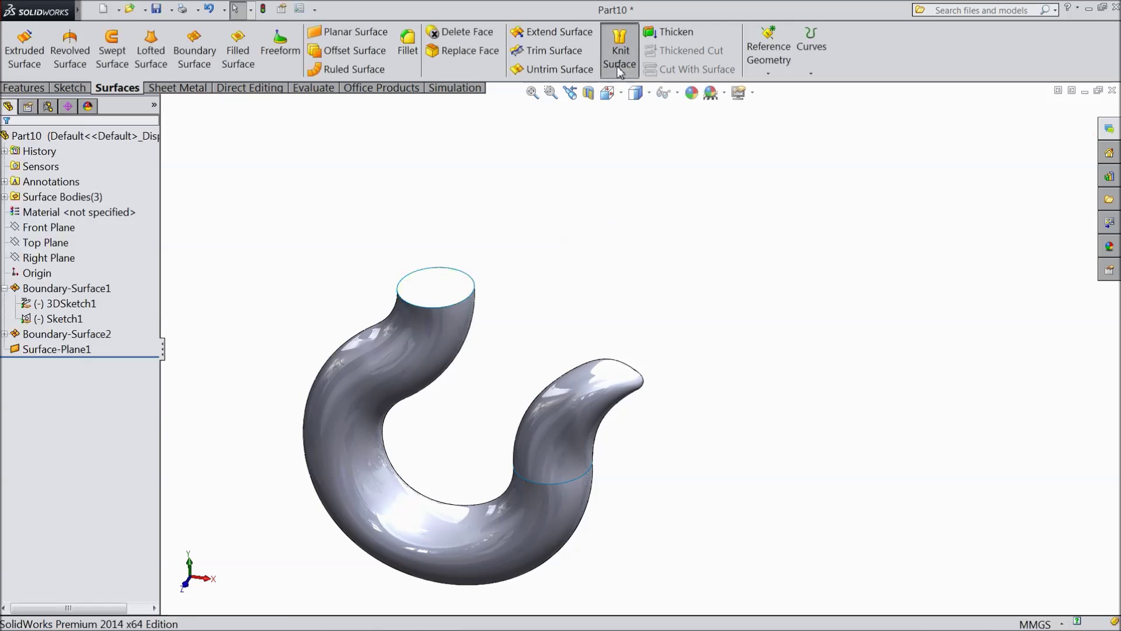
Step: Knit the hook body surface, the tip surface and the planar end cap into one solid body
left_click(620, 51)
left_click(421, 357)
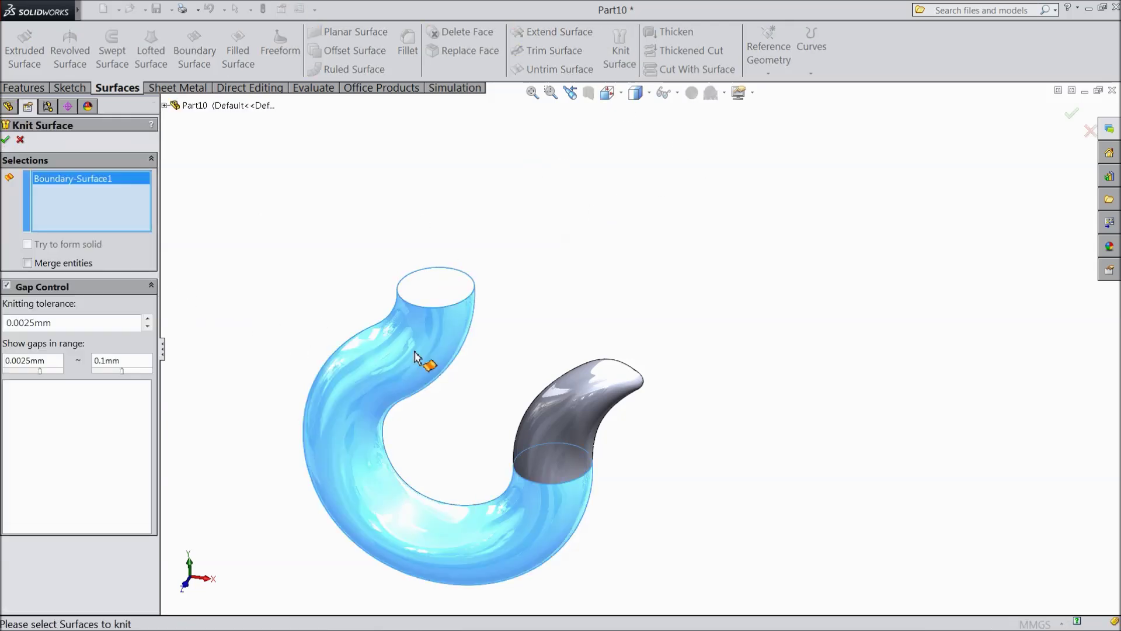
left_click(586, 435)
left_click(433, 299)
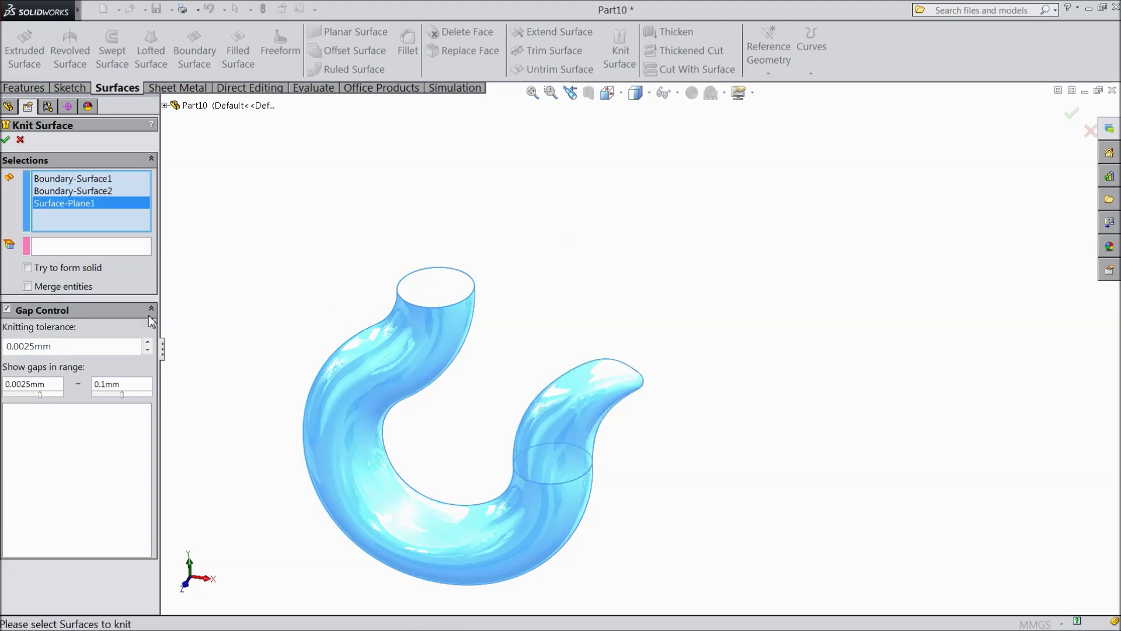
left_click(6, 139)
Step: Start a sketch on the shank's flat end face and draw a circle of about 34 mm radius at the face's center
middle_click_drag(306, 303, 490, 345)
left_click(491, 345)
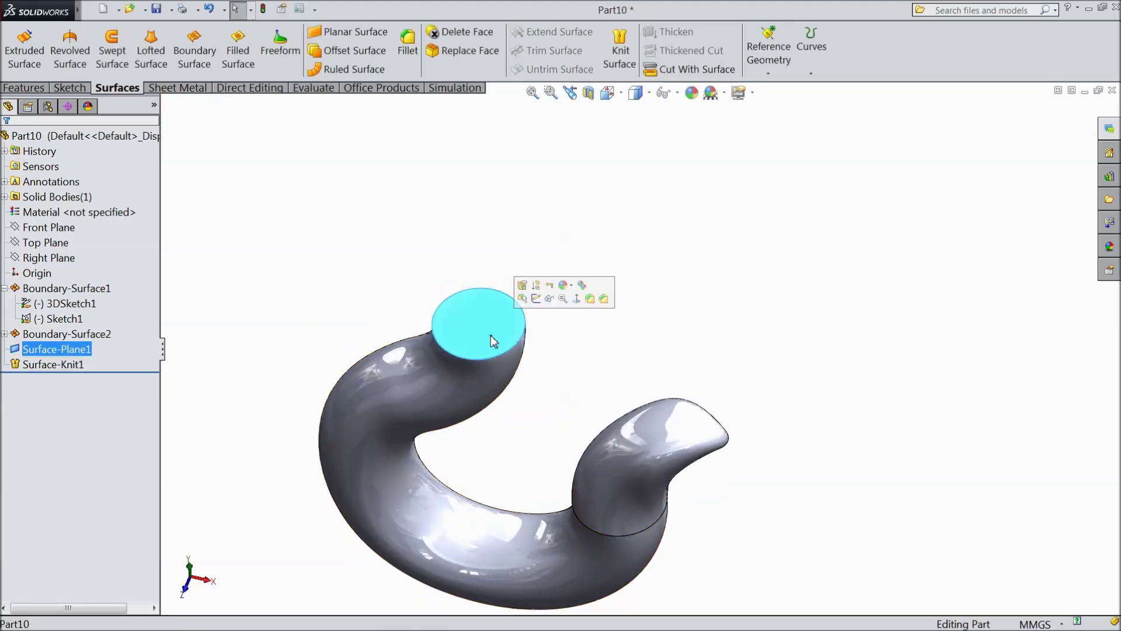
left_click(536, 299)
left_click(69, 87)
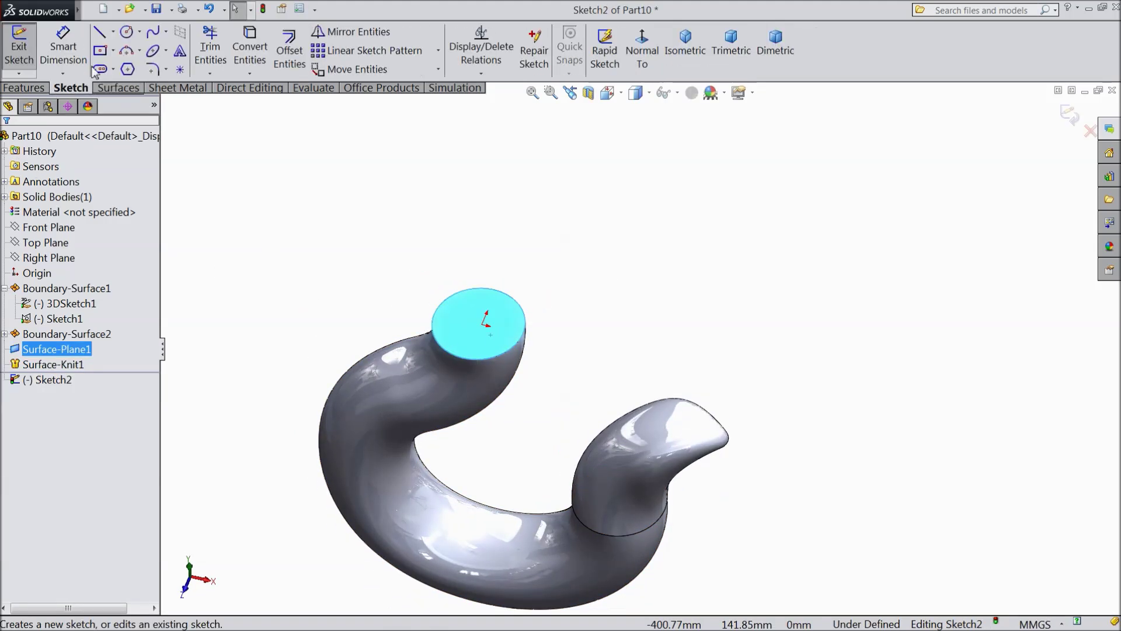
left_click(126, 31)
scroll(497, 350, "down", 2)
scroll(497, 350, "down", 2)
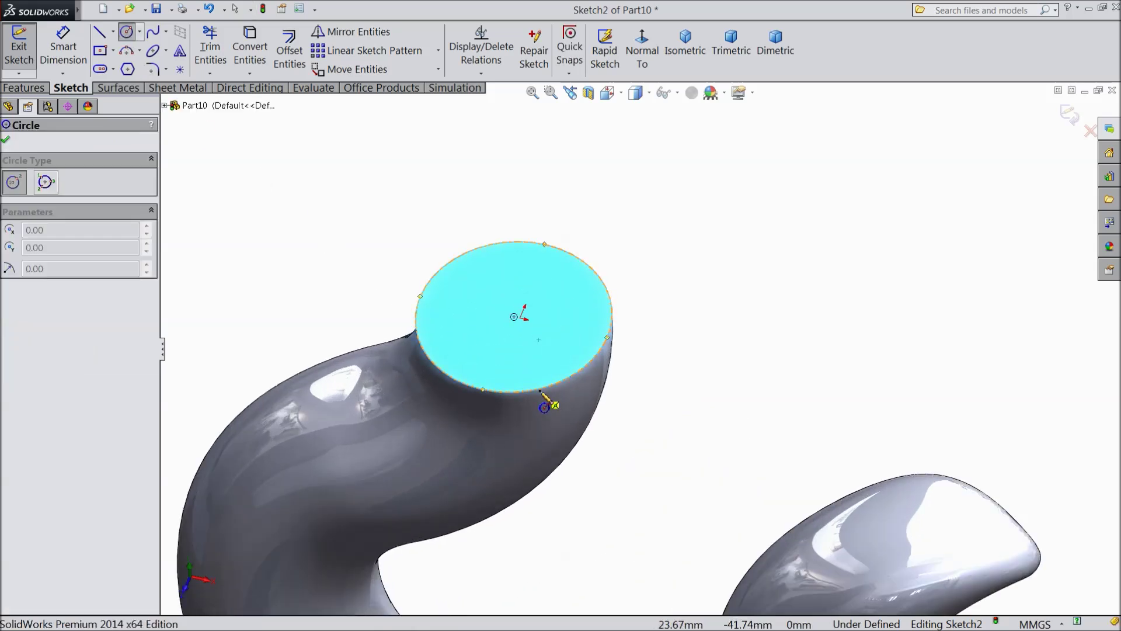
left_click(514, 318)
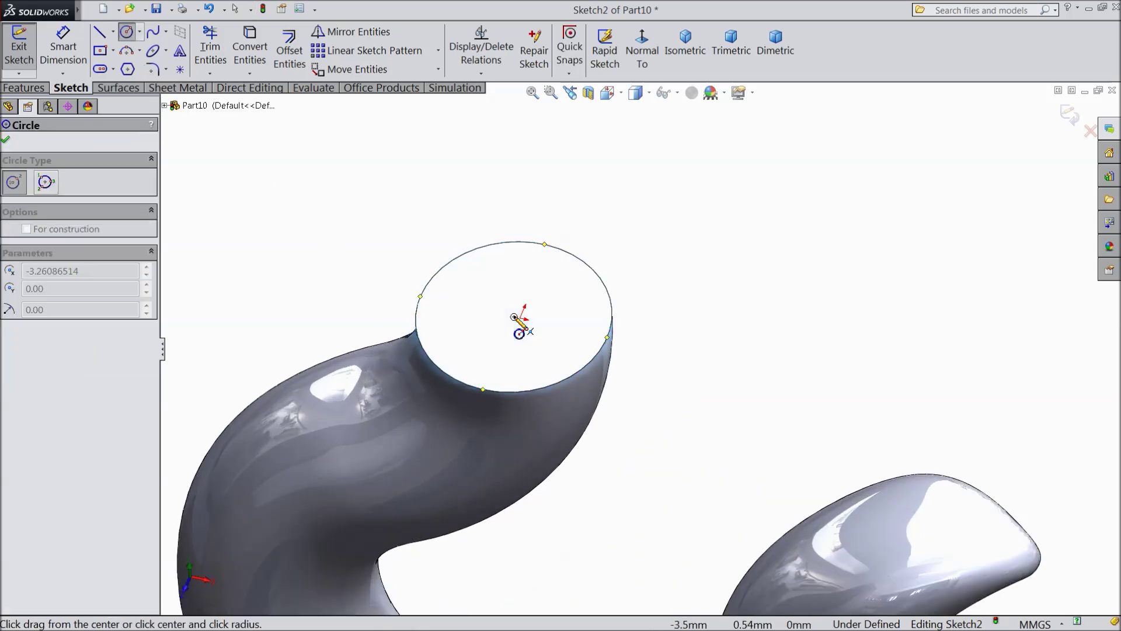
left_click(467, 279)
Step: Dimension the circle's diameter as 76 mm
left_click(63, 47)
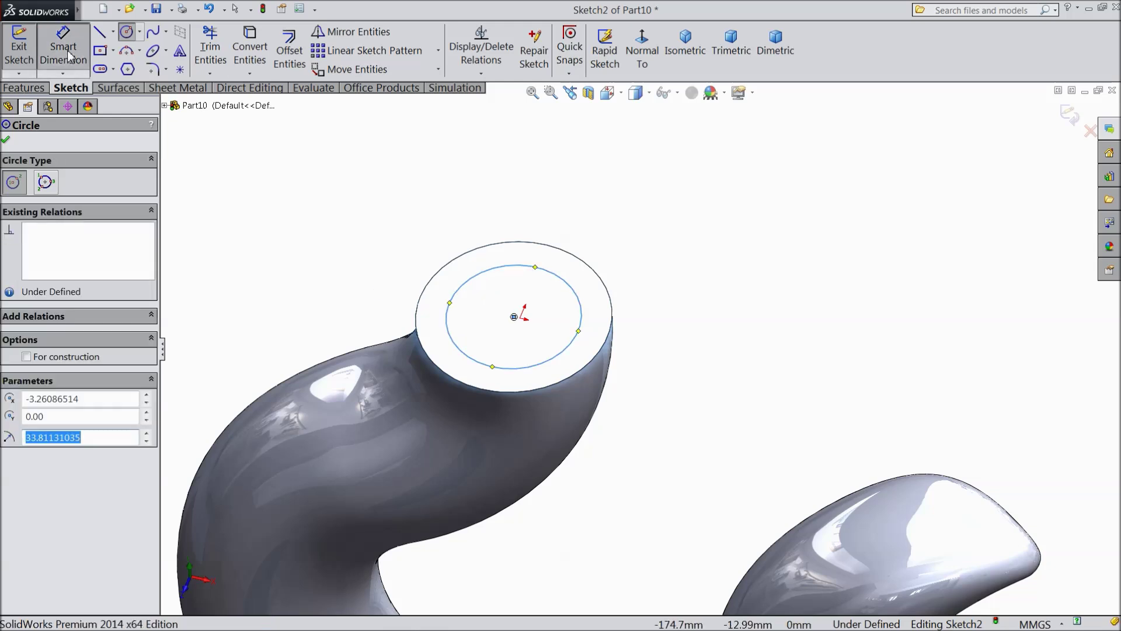
left_click(449, 303)
left_click(372, 264)
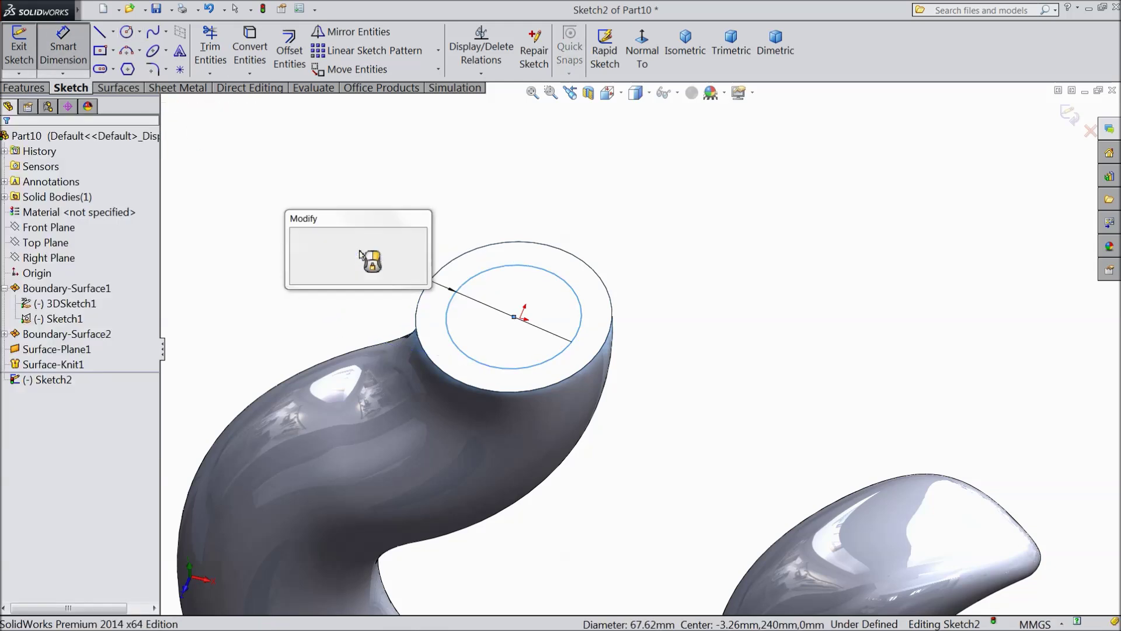
type("76")
key("Return")
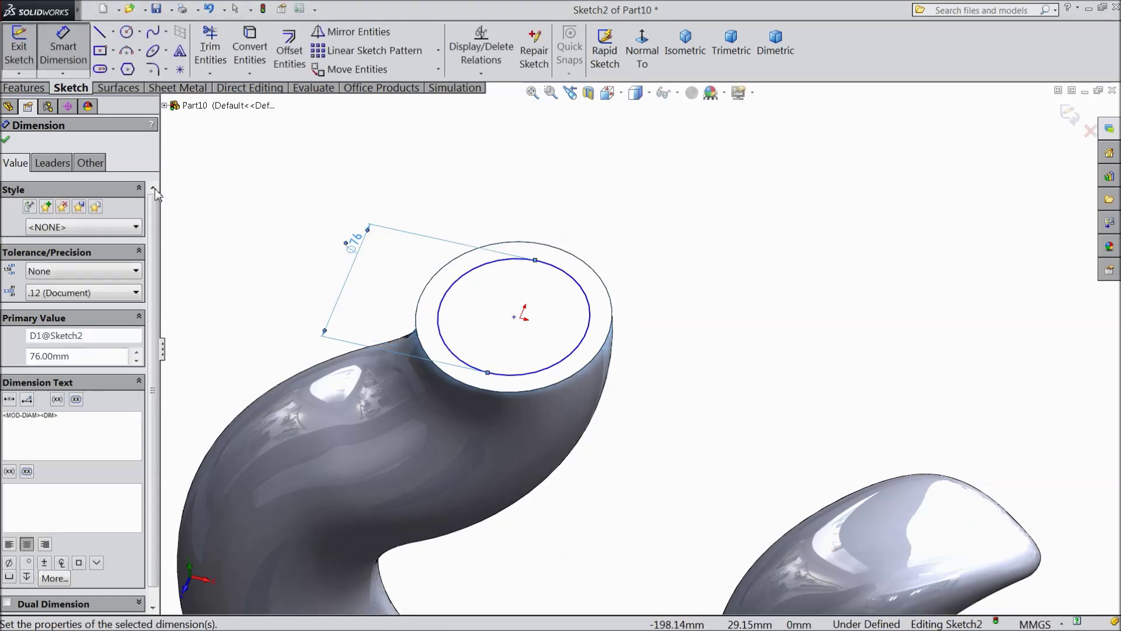
Step: Extrude the 76 mm circle from the hook's flat end face as a blind boss 203 mm long, merged with the body
left_click(26, 88)
left_click(27, 52)
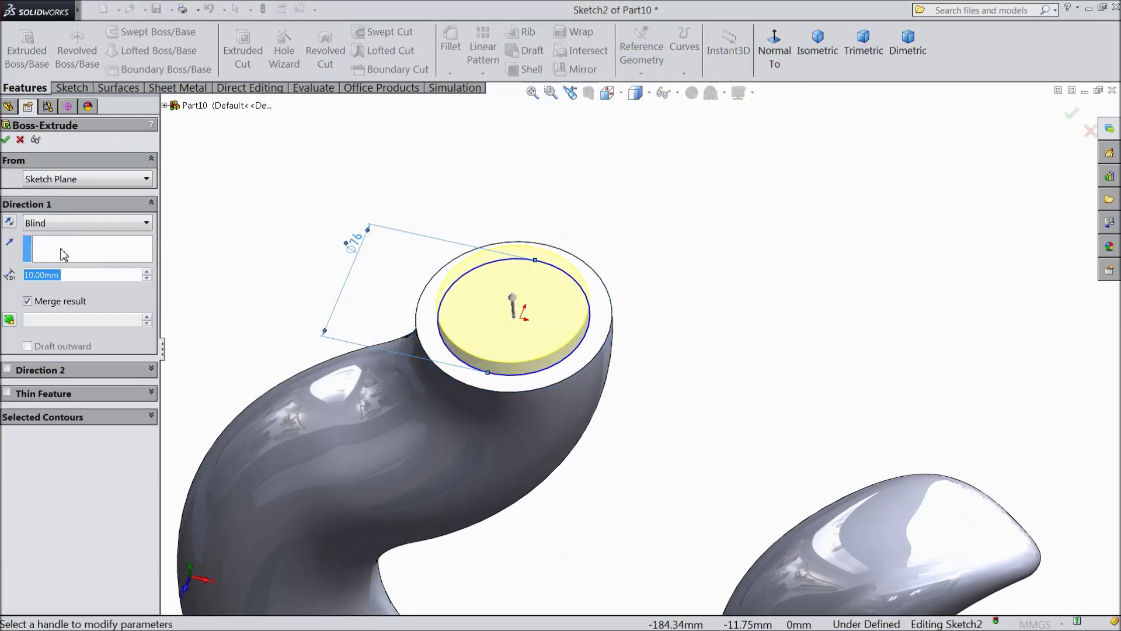
type("203")
key("Return")
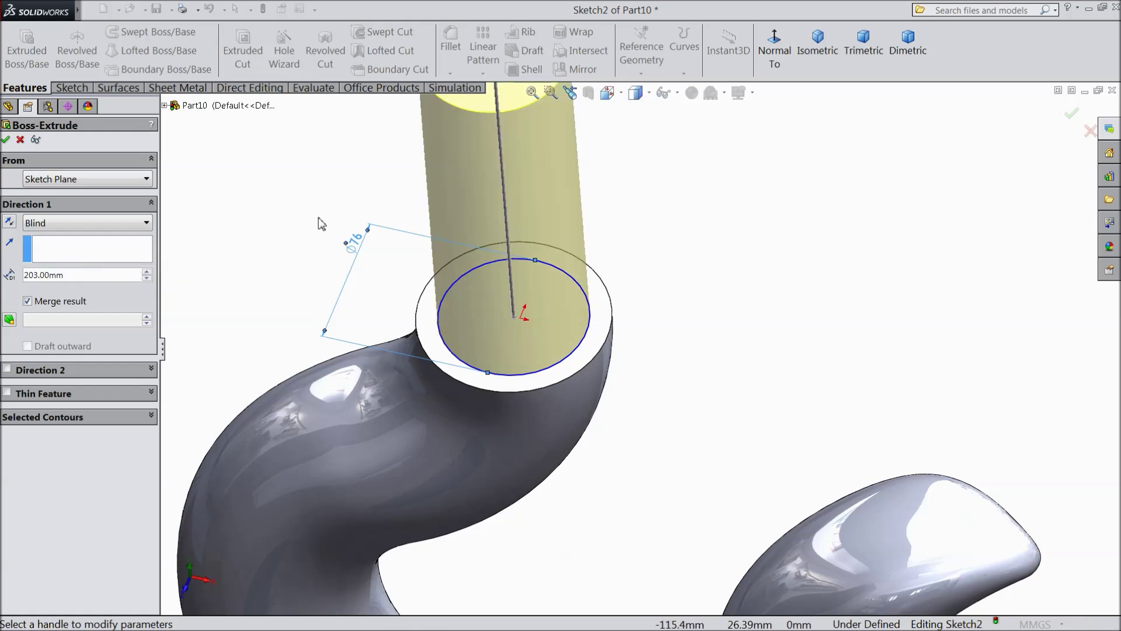
key("f")
middle_click_drag(294, 341, 291, 264)
left_click(5, 140)
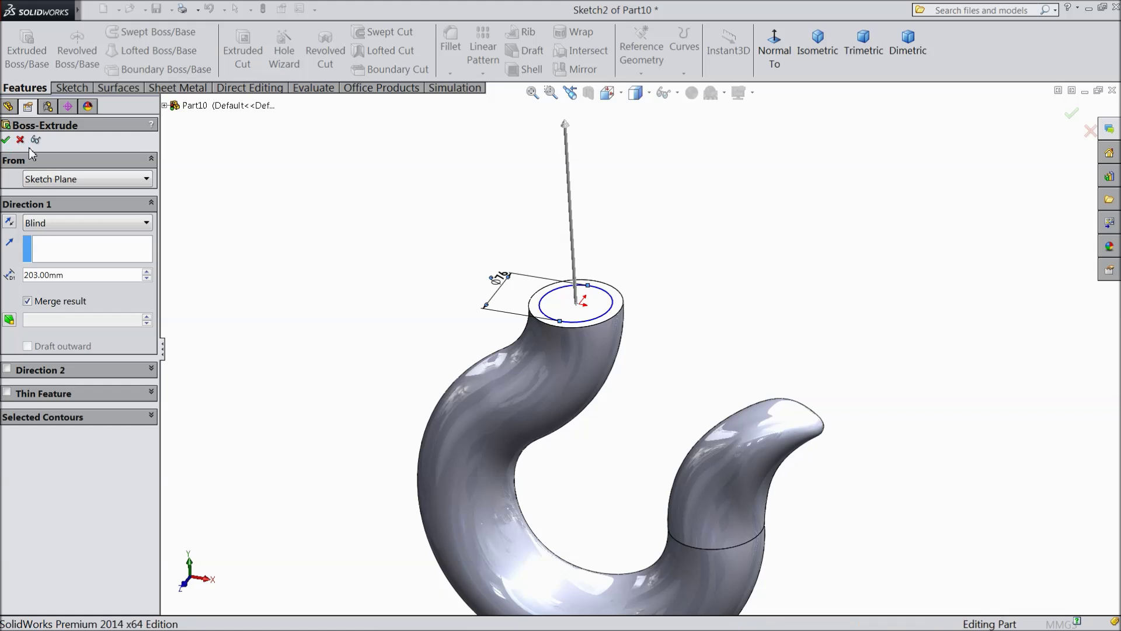
Step: Chamfer the circular edge at the free end of the cylindrical shank by 5 mm at 45 degrees
middle_click_drag(250, 296, 732, 410)
mouse_move(614, 388)
middle_mouse_down()
mouse_move(593, 323)
mouse_move(616, 343)
mouse_move(598, 403)
mouse_move(615, 379)
middle_mouse_up()
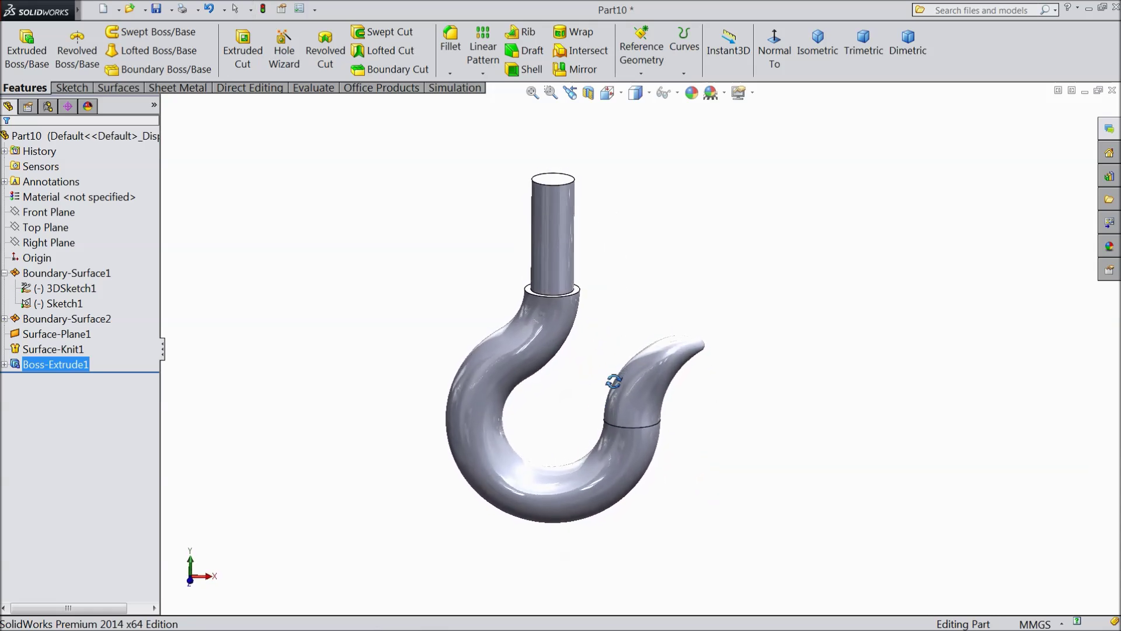
scroll(614, 379, "down", 2)
scroll(586, 338, "down", 2)
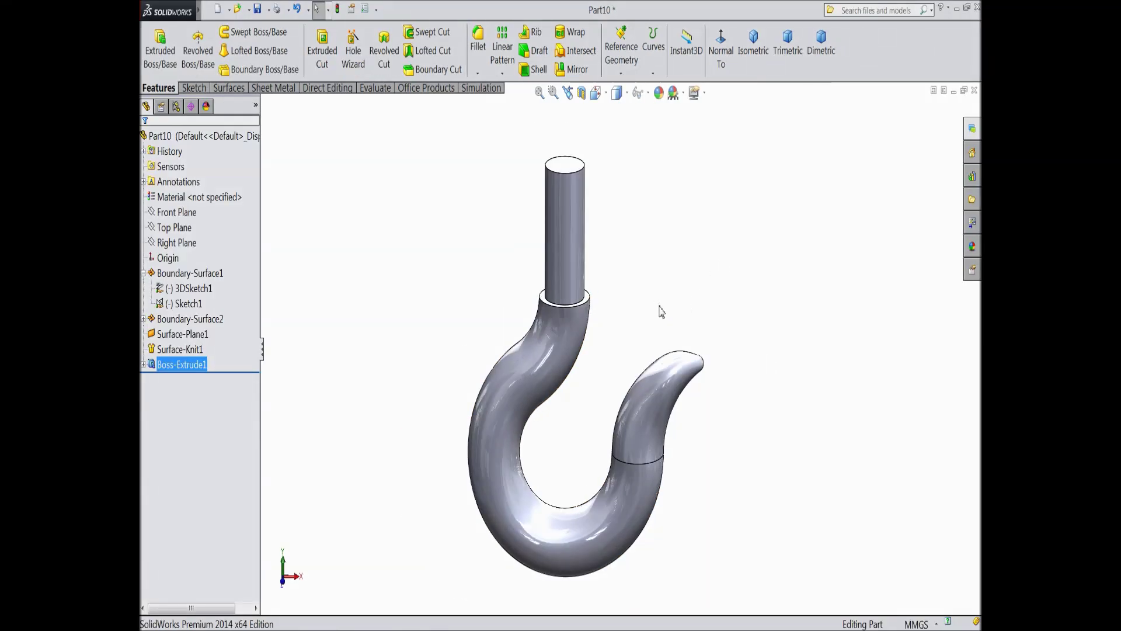
middle_click_drag(662, 312, 624, 244)
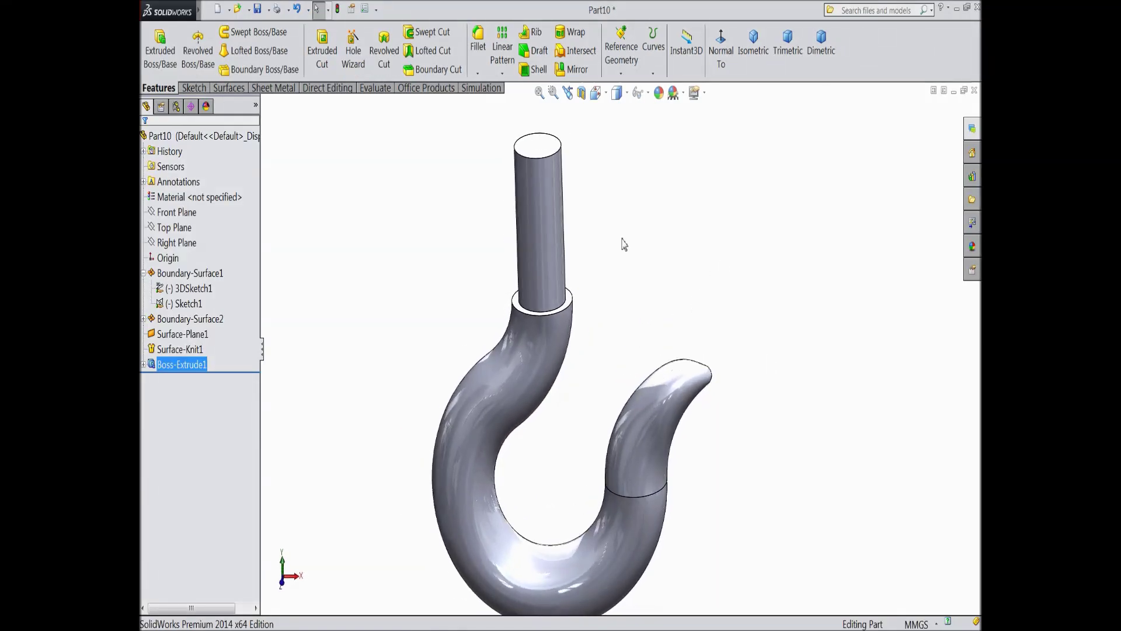
scroll(564, 161, "down", 2)
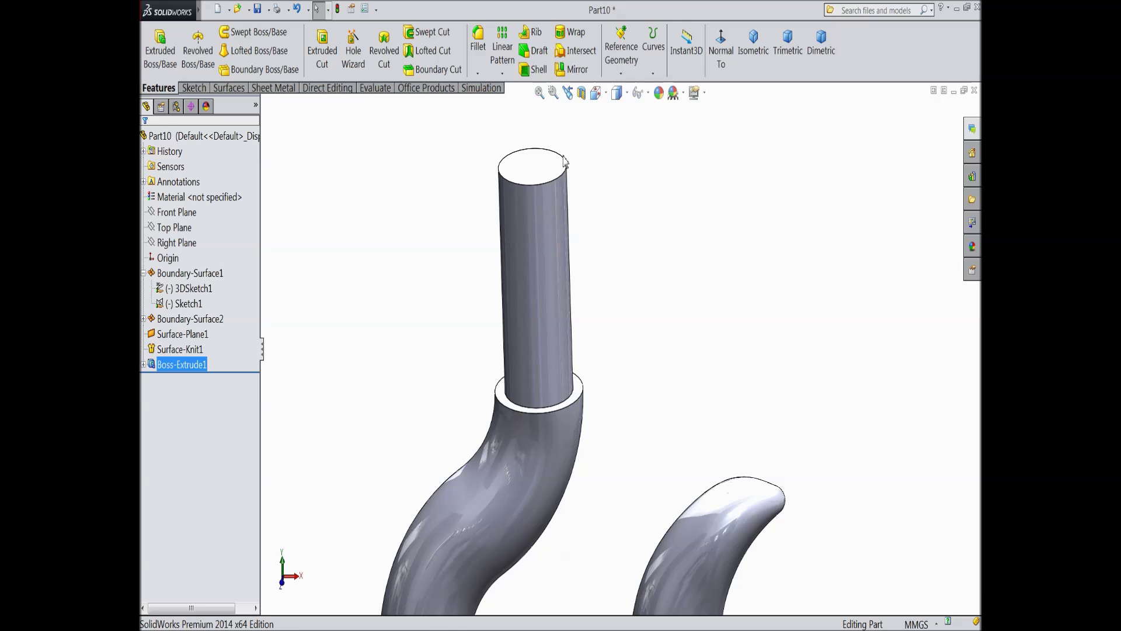
left_click(478, 74)
left_click(490, 106)
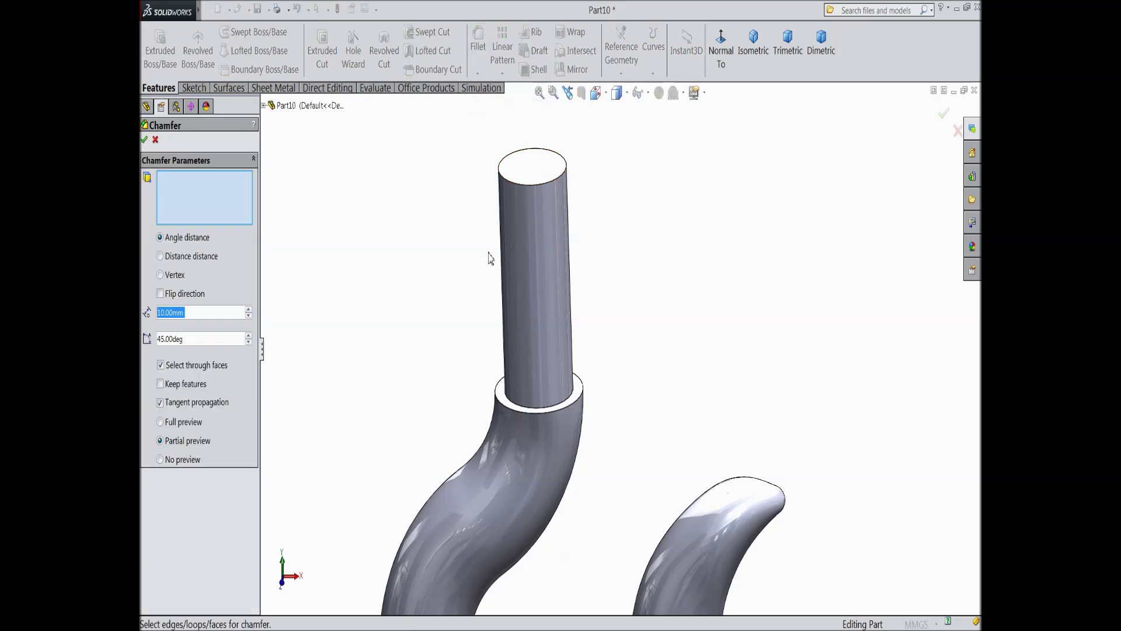
left_click(532, 186)
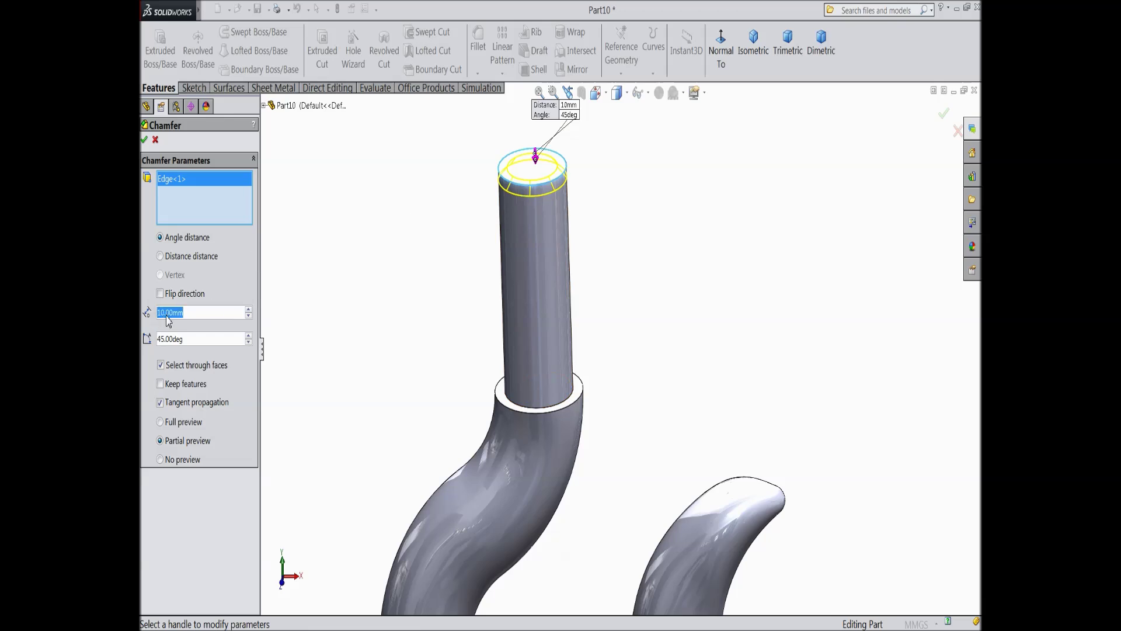
type("5")
key("Return")
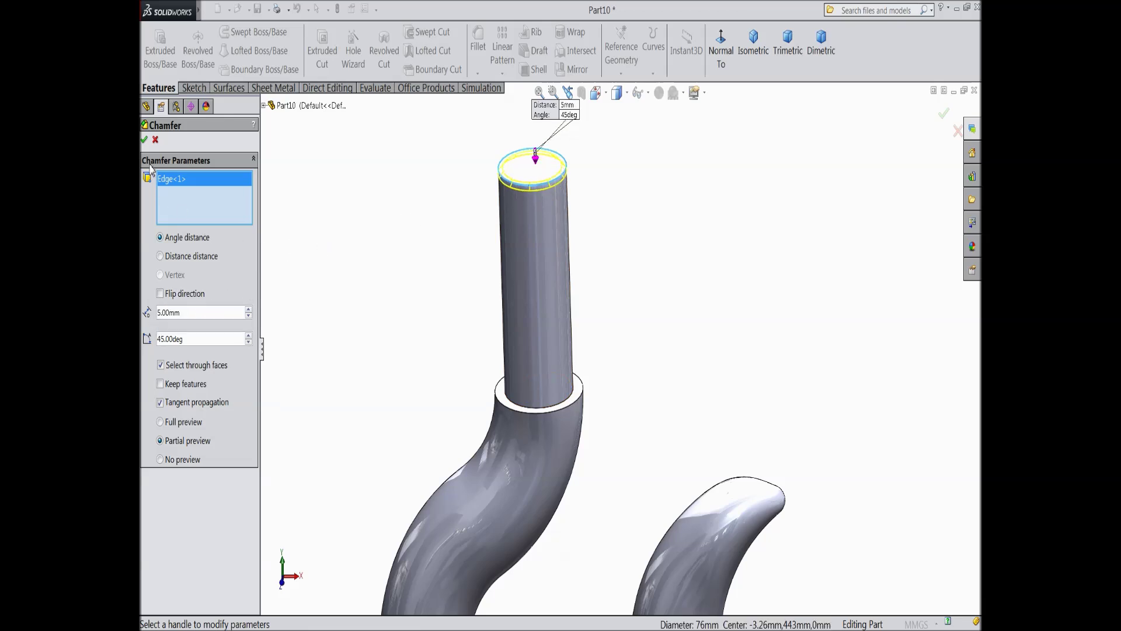
left_click(144, 140)
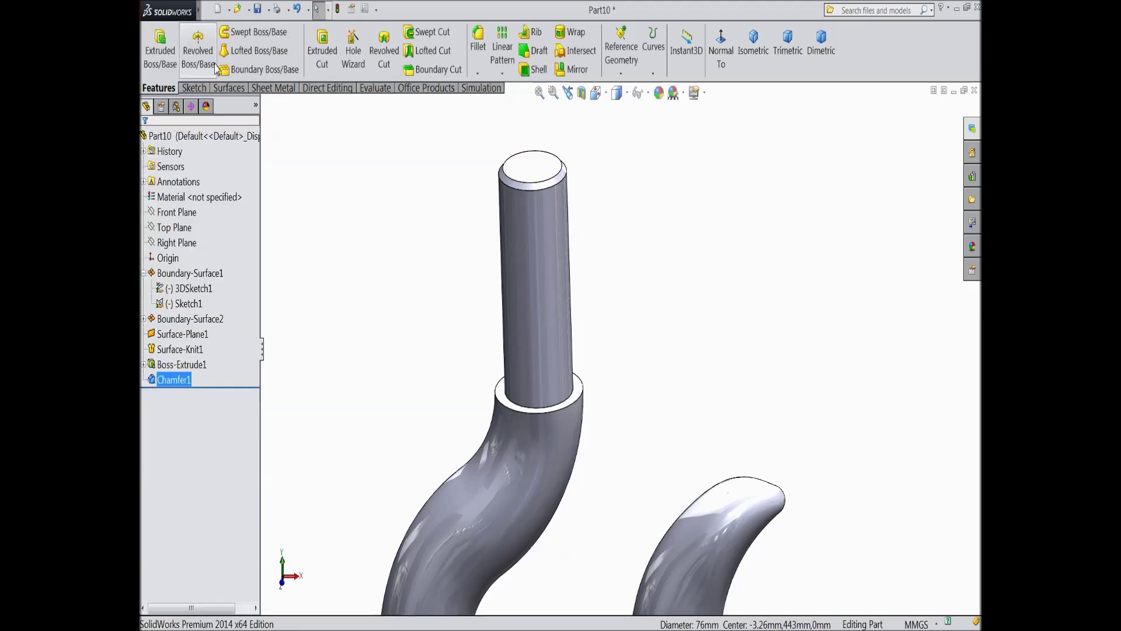
Step: Start a cosmetic thread on the shank chamfer's lower circular edge using ISO machine threads, size M24
left_click(228, 10)
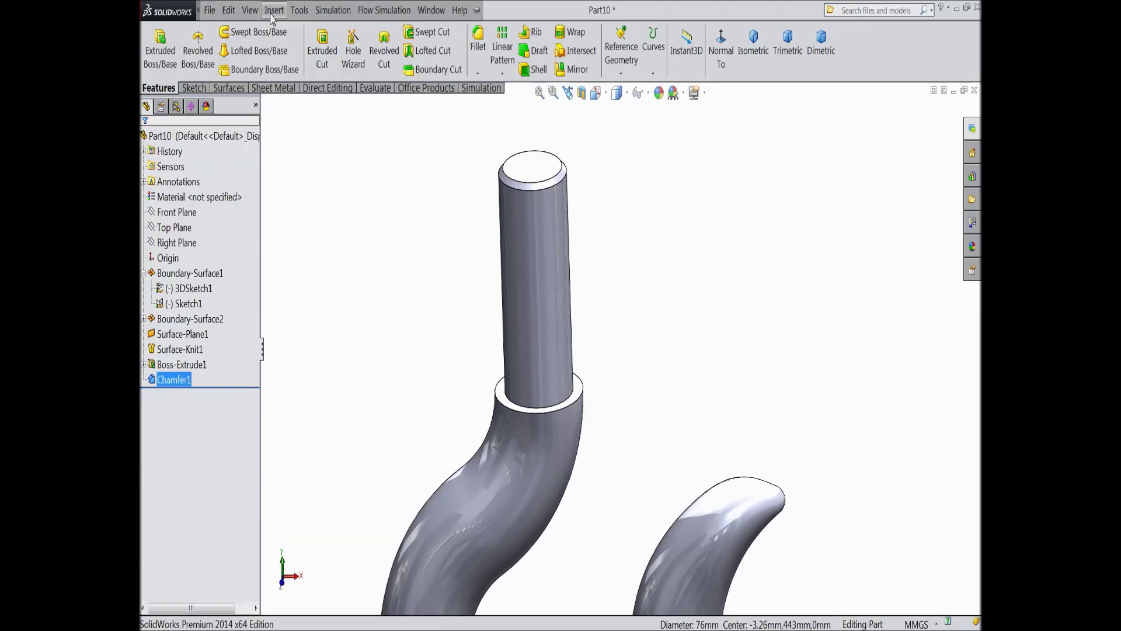
mouse_move(394, 508)
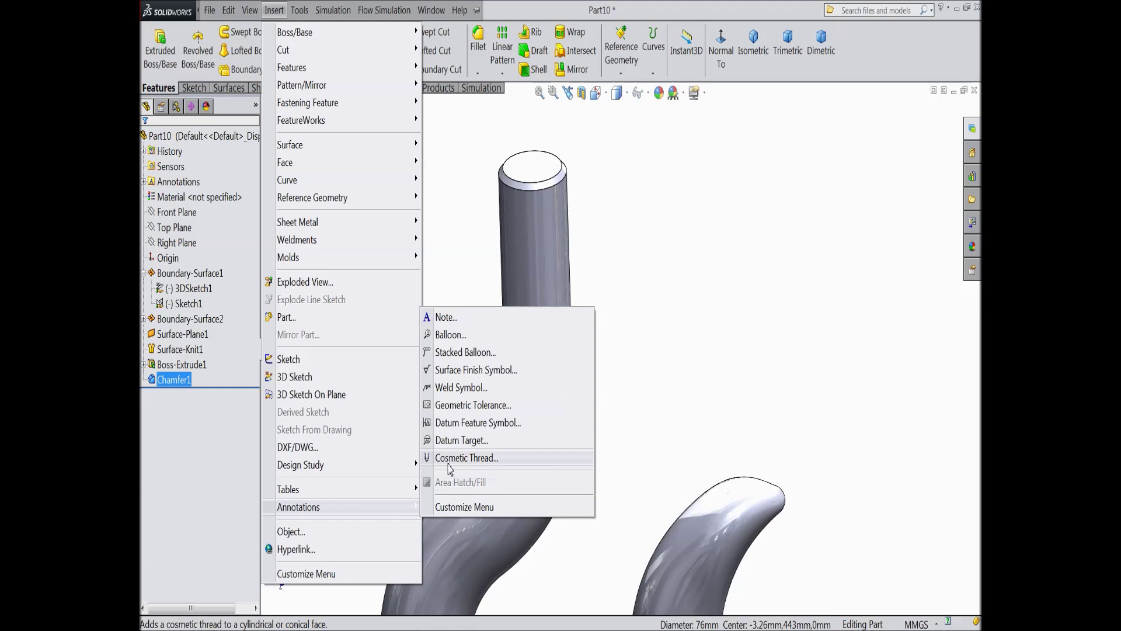
left_click(449, 459)
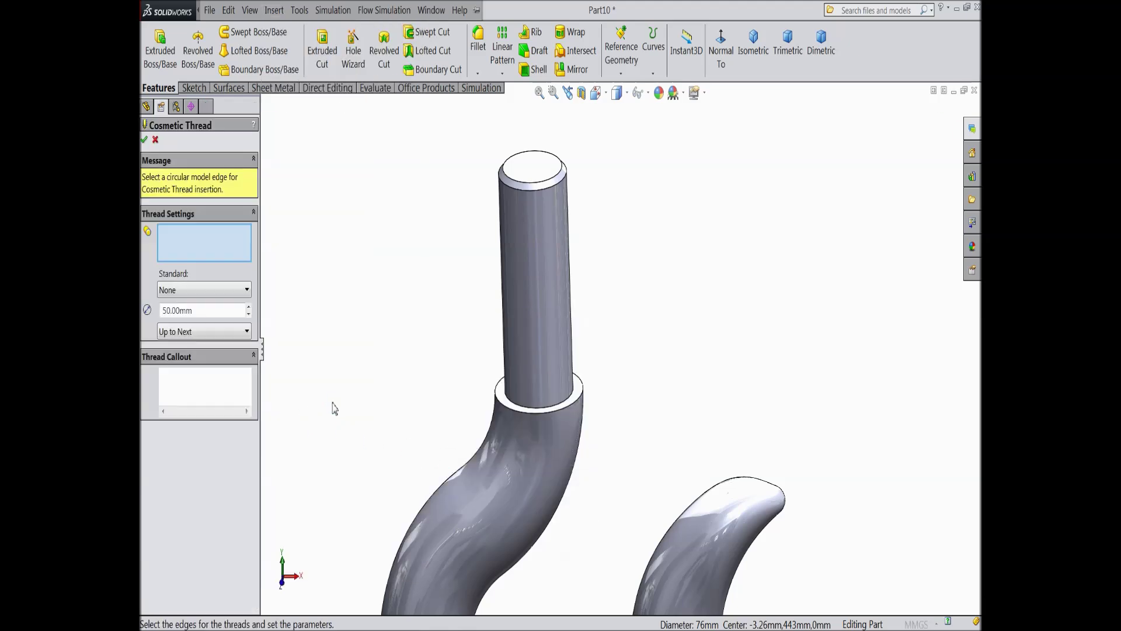
left_click(521, 195)
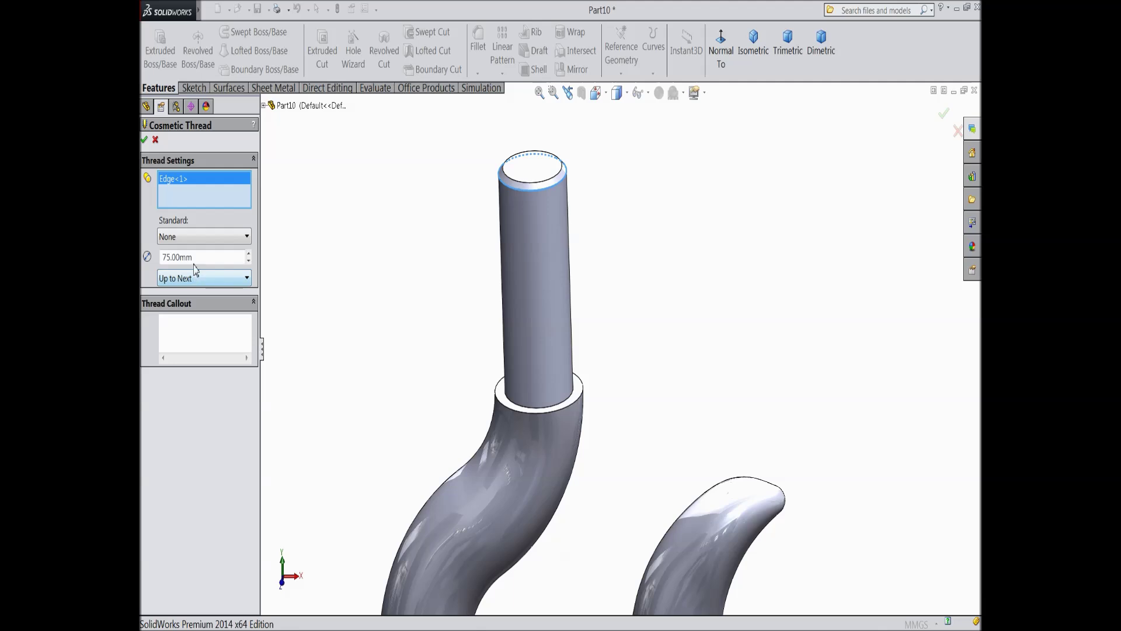
left_click(192, 240)
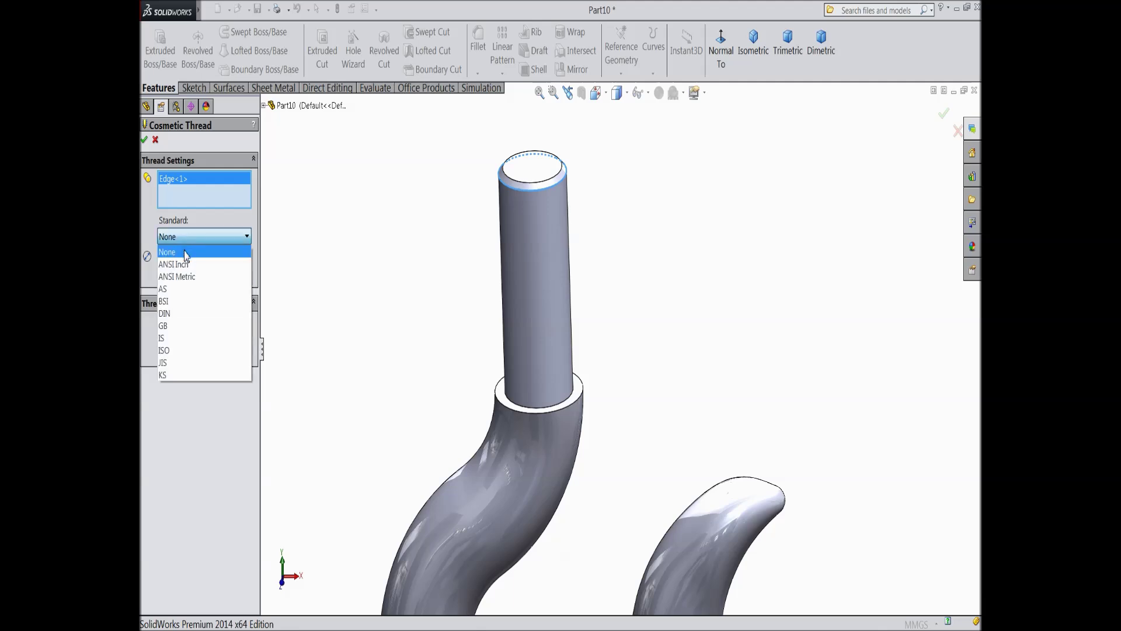
left_click(165, 351)
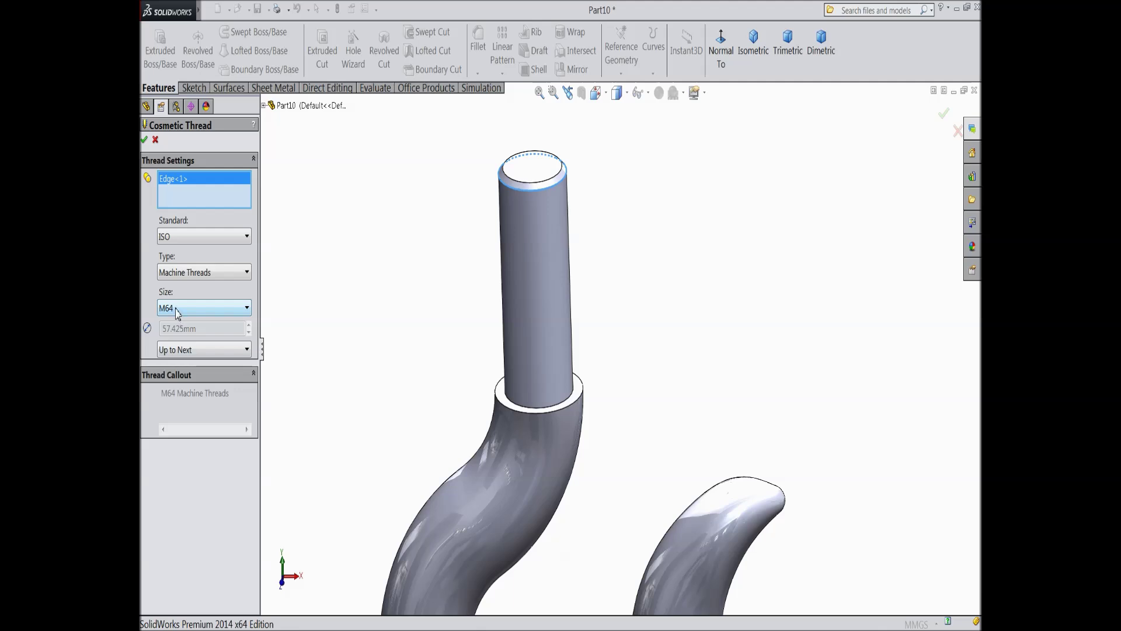
left_click(177, 314)
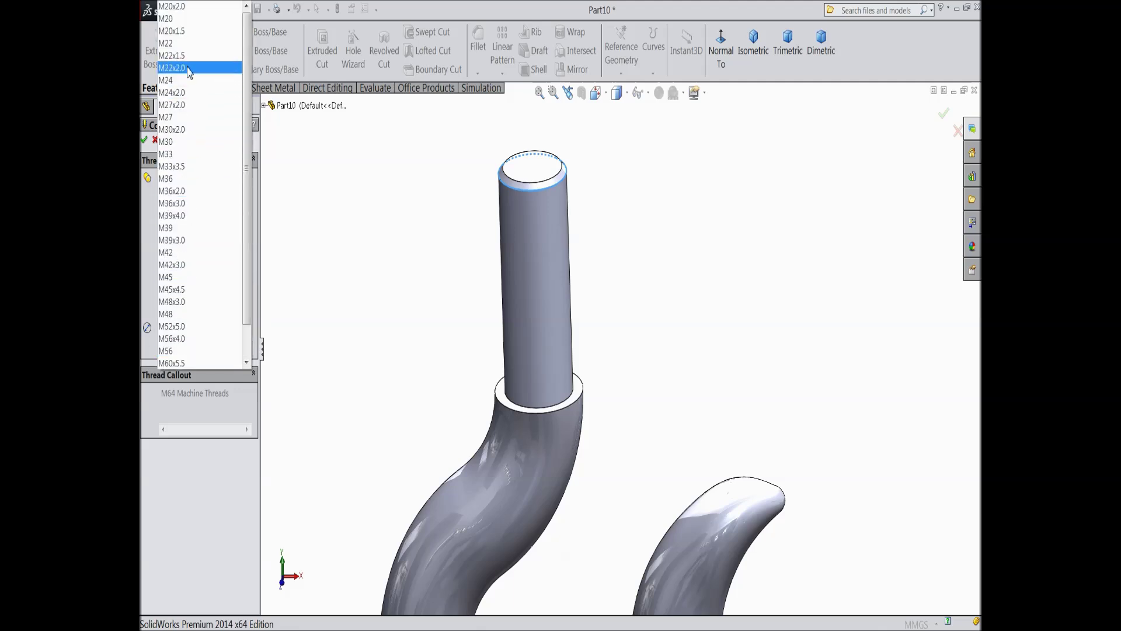
left_click(169, 18)
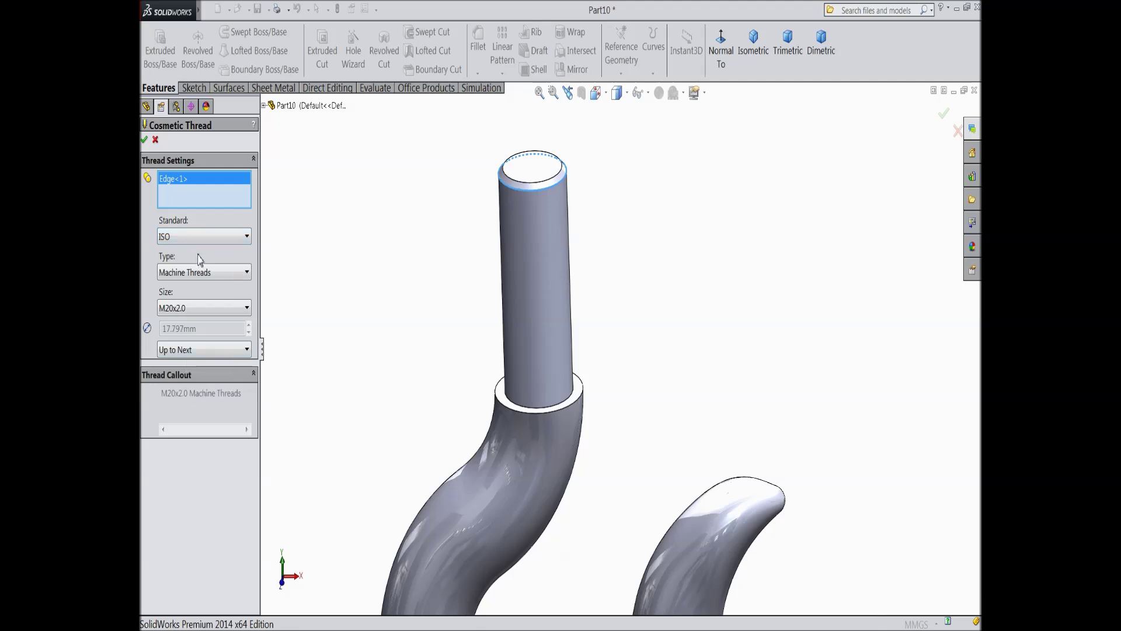
left_click(190, 311)
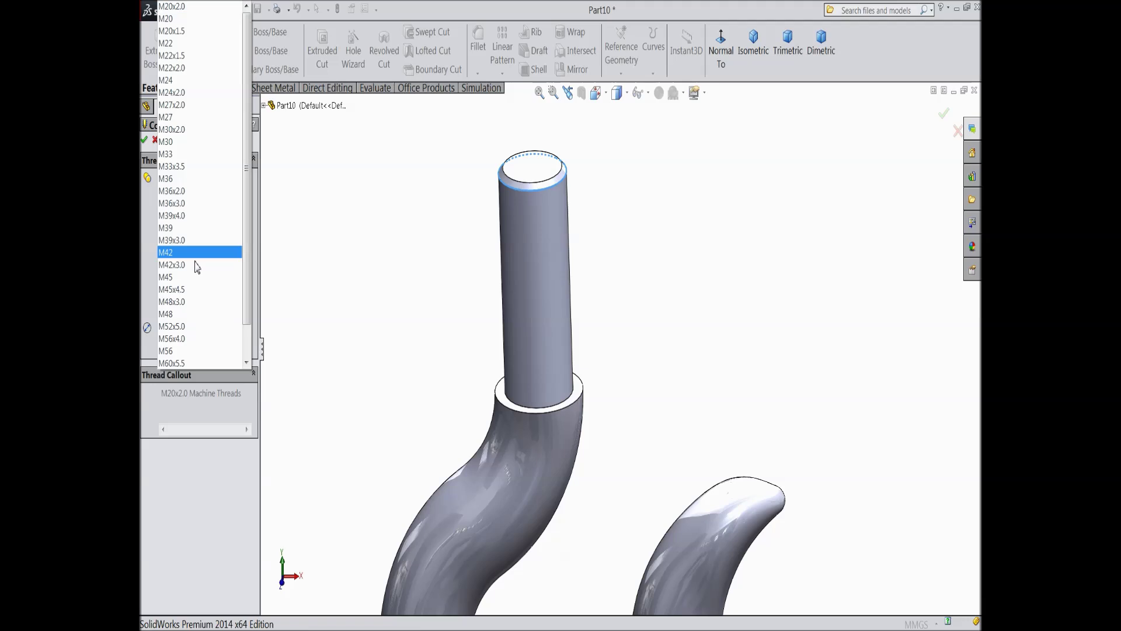
left_click(172, 81)
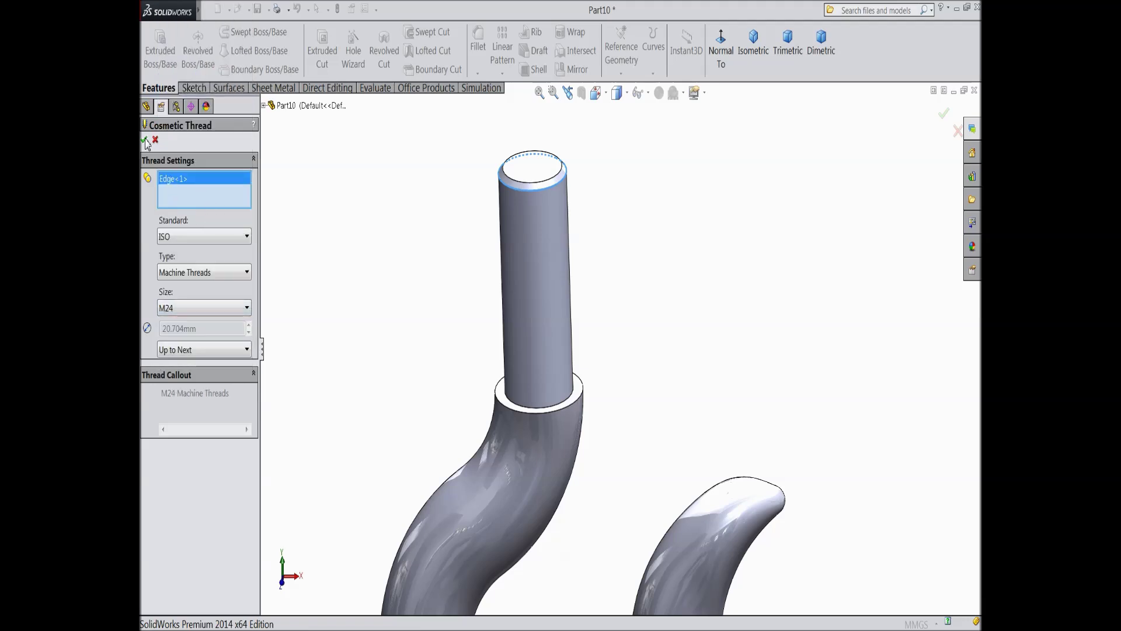
Step: Set the cosmetic thread's end condition to Blind with a depth of 150 mm and create it
left_click(183, 348)
left_click(179, 368)
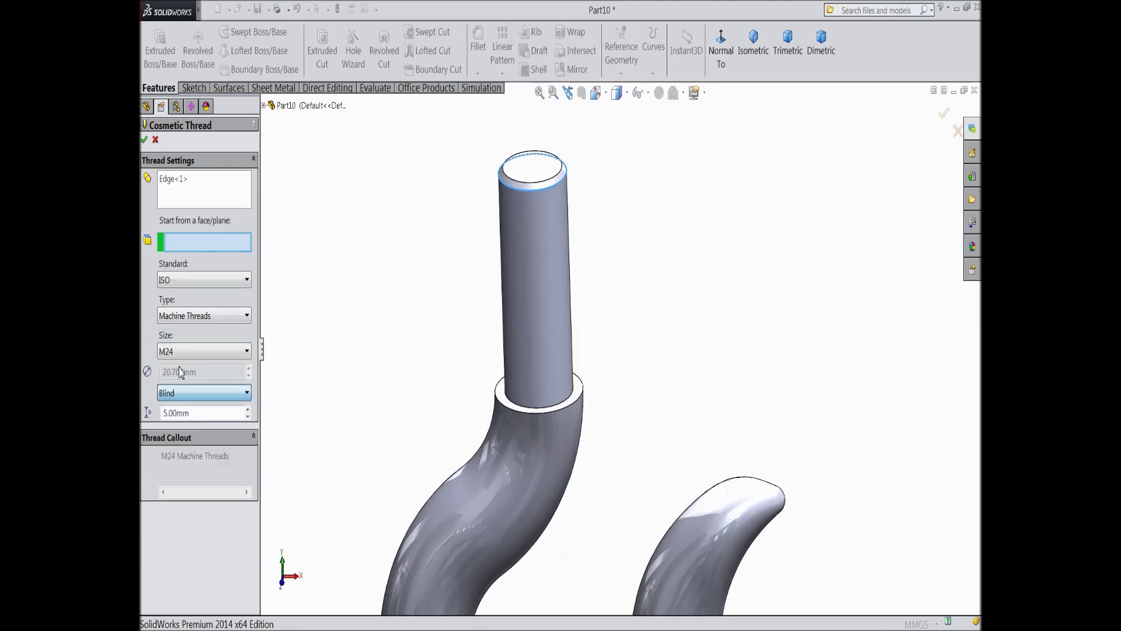
left_click_drag(192, 414, 162, 414)
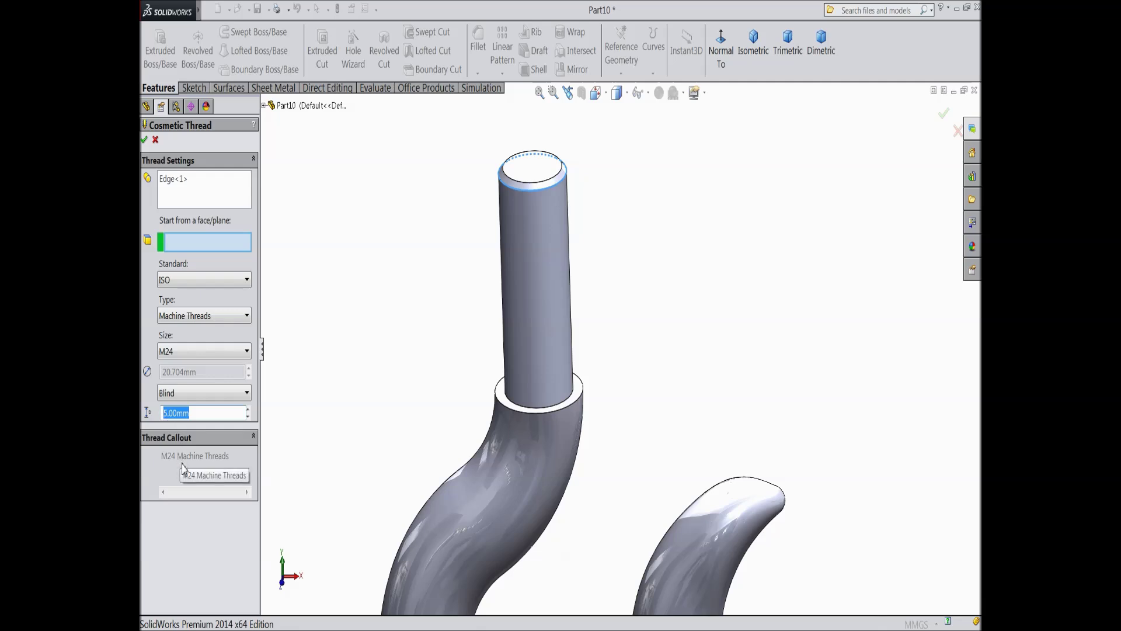
type("150")
key("Return")
left_click(144, 140)
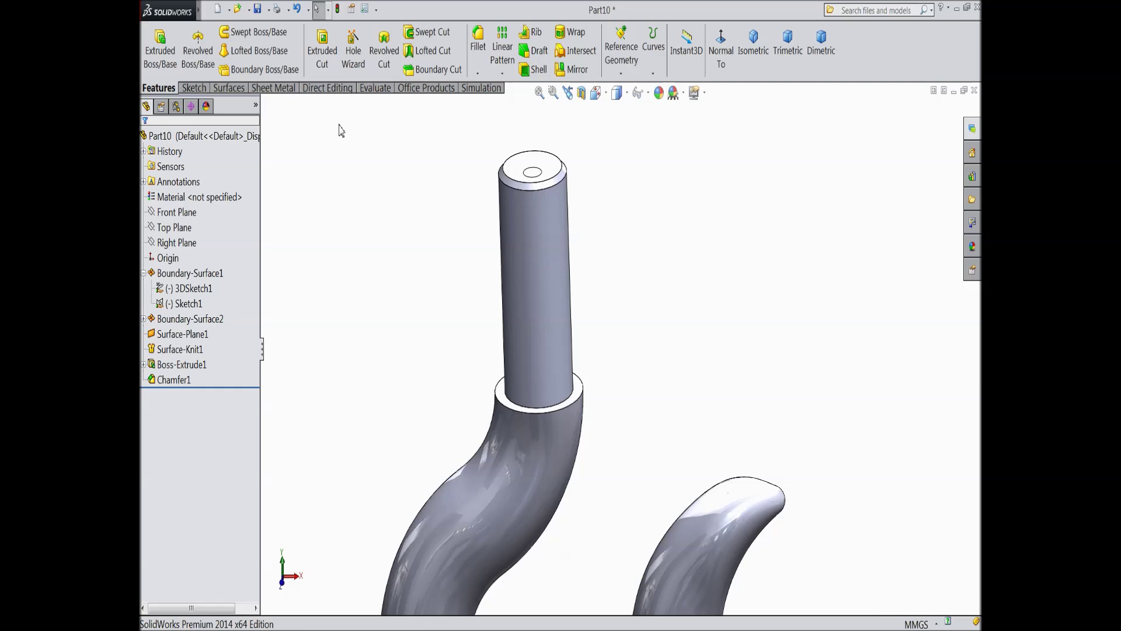
Step: Enable shaded cosmetic threads in the document's detailing properties
left_click(365, 8)
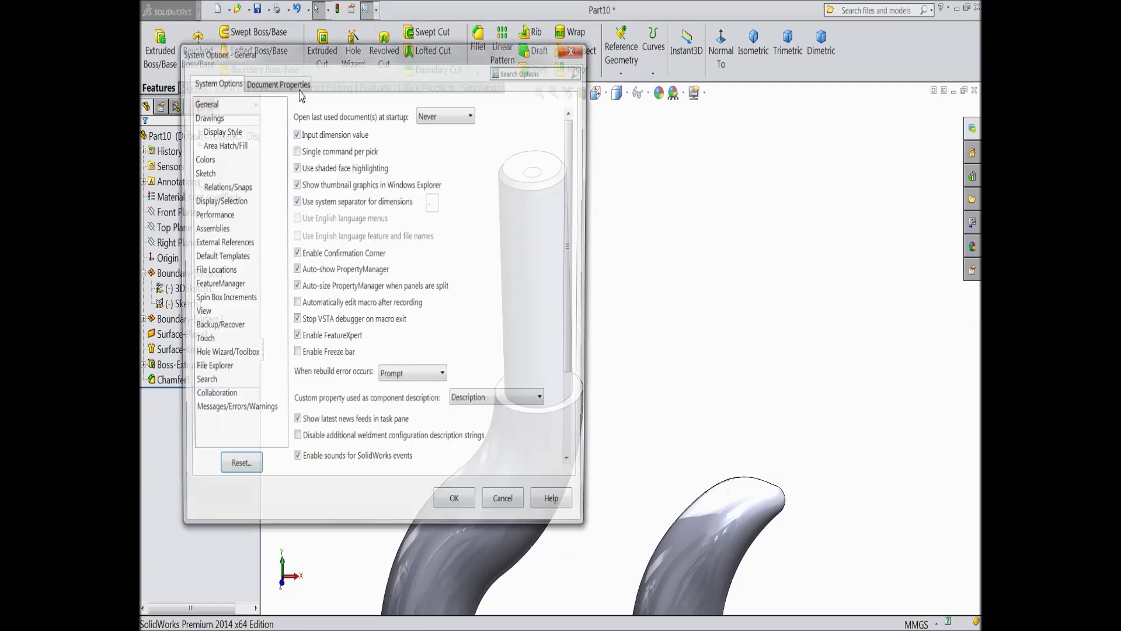
left_click(276, 83)
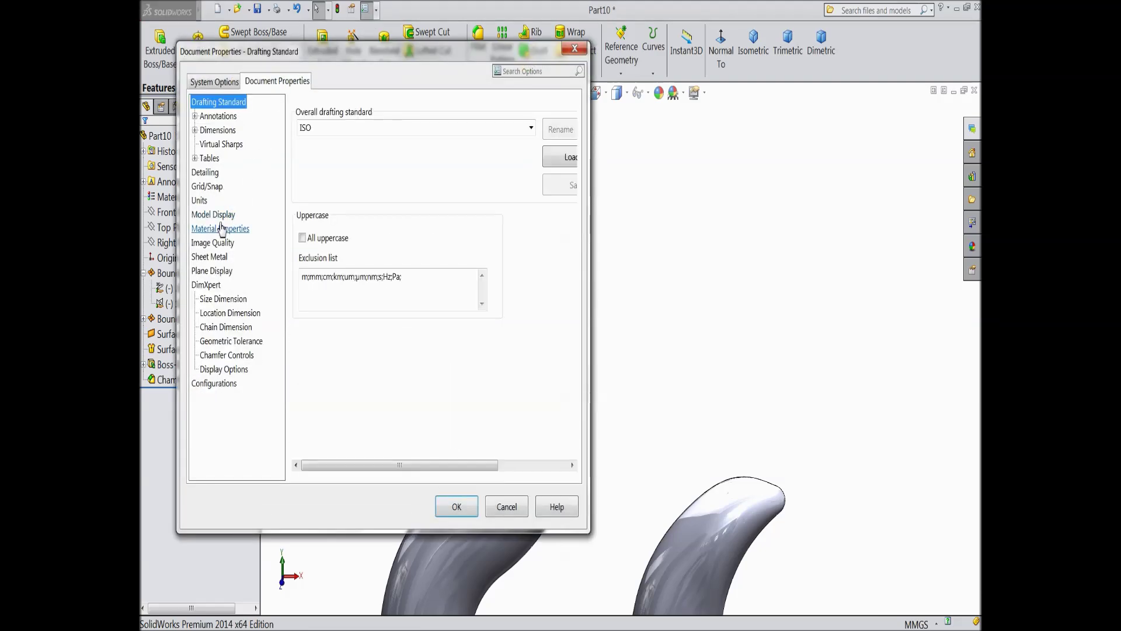
left_click(205, 172)
left_click(407, 129)
left_click(459, 504)
Step: Edit the hook tip's boundary surface and set the profile where it joins the body to Tangency To Face
middle_click_drag(395, 375, 624, 433)
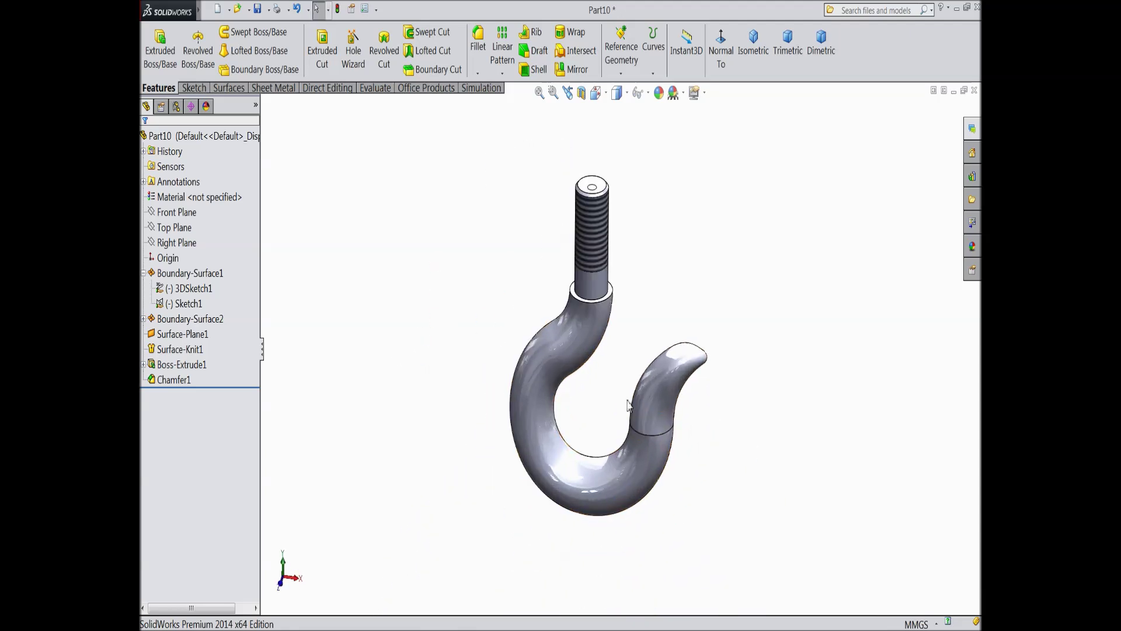
scroll(623, 433, "down", 3)
left_click(630, 432)
left_click(150, 337, "ctrl")
left_click(150, 339, "ctrl")
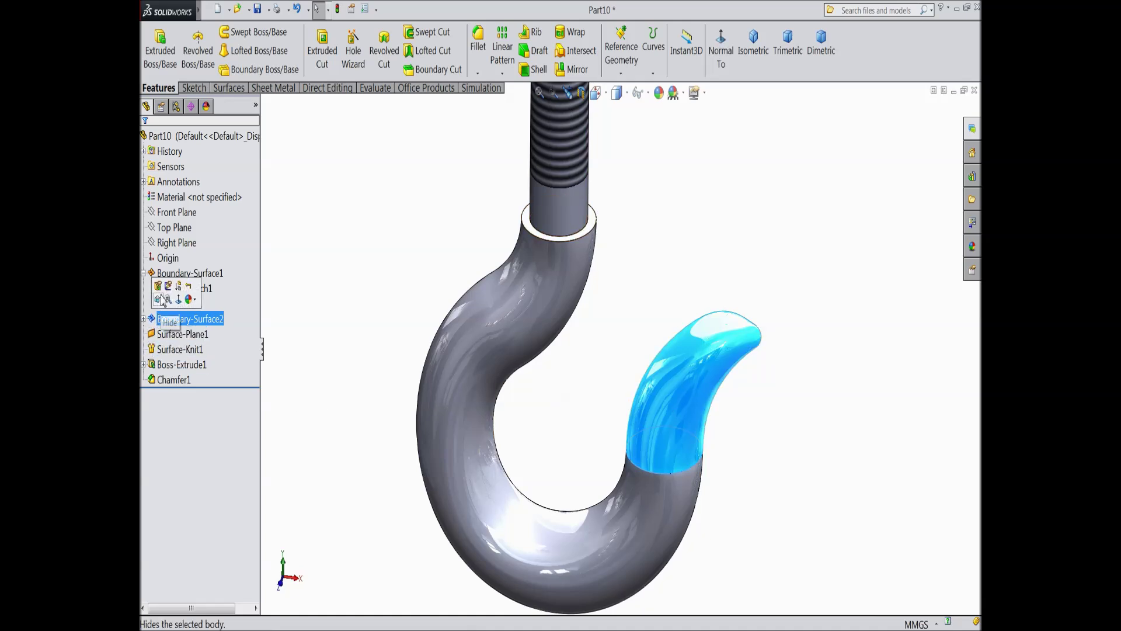
left_click(163, 292)
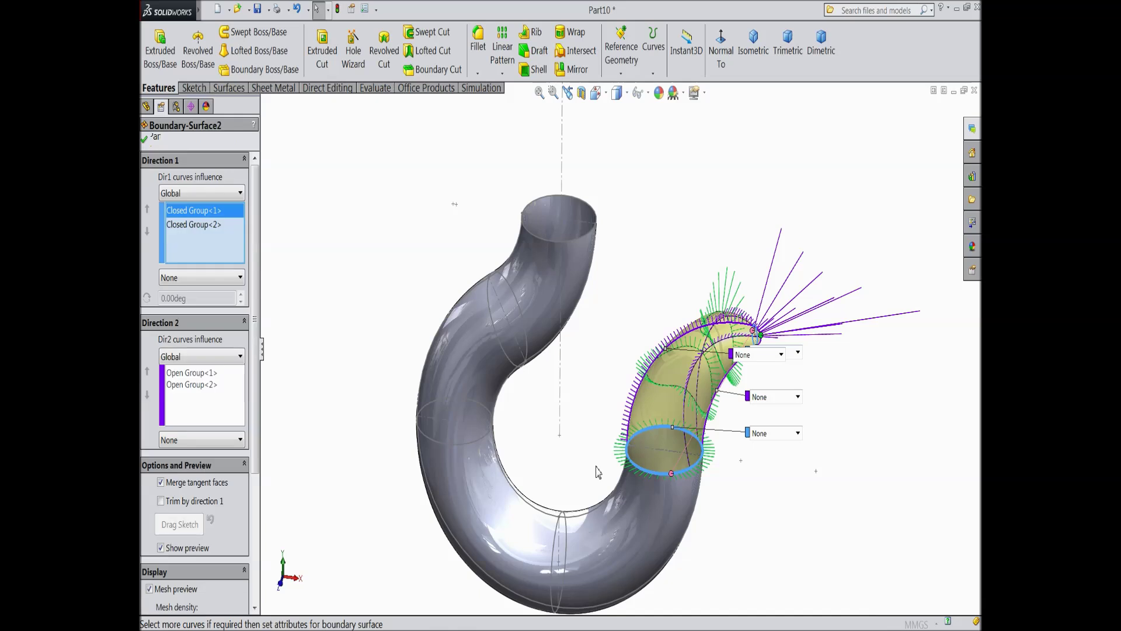
left_click(799, 434)
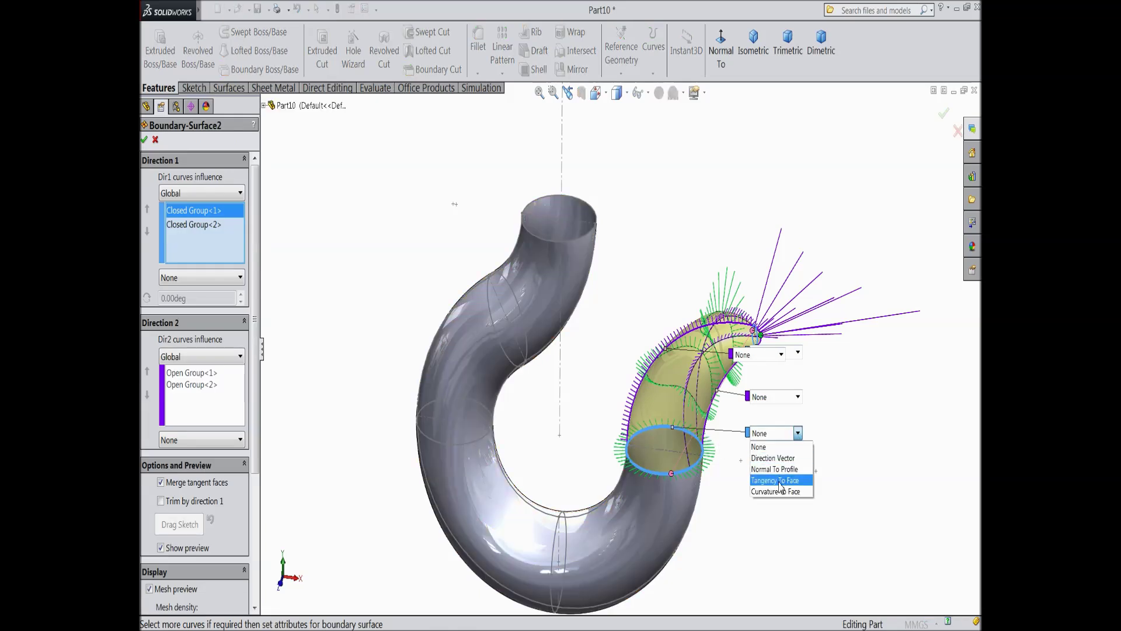
mouse_move(859, 418)
middle_mouse_down()
mouse_move(844, 379)
mouse_move(854, 345)
mouse_move(853, 398)
middle_mouse_up()
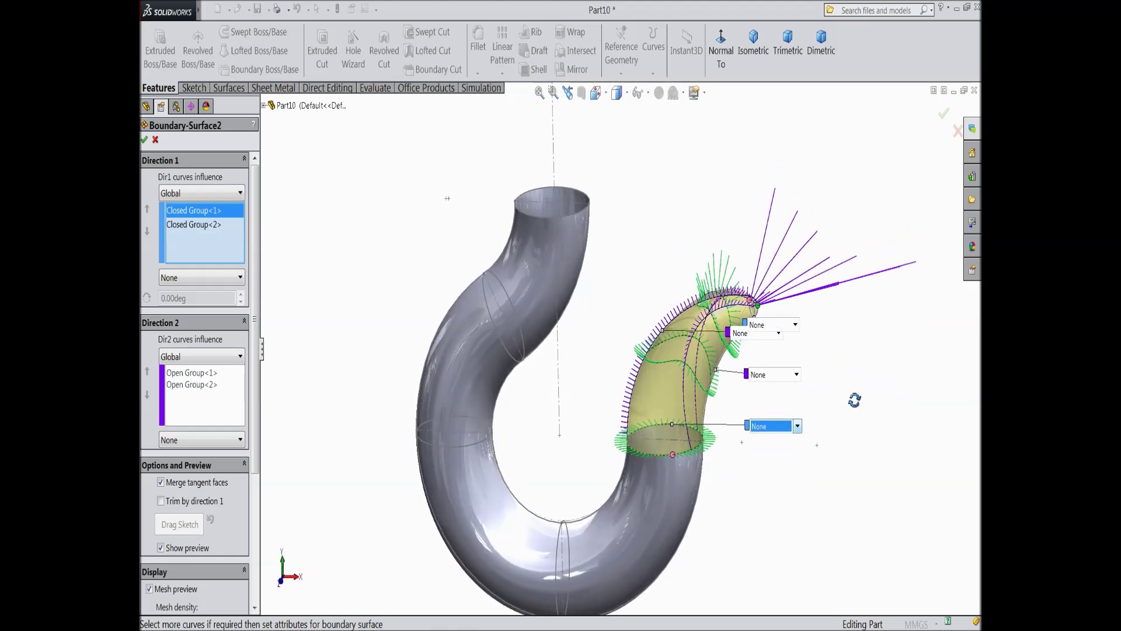
left_click(798, 426)
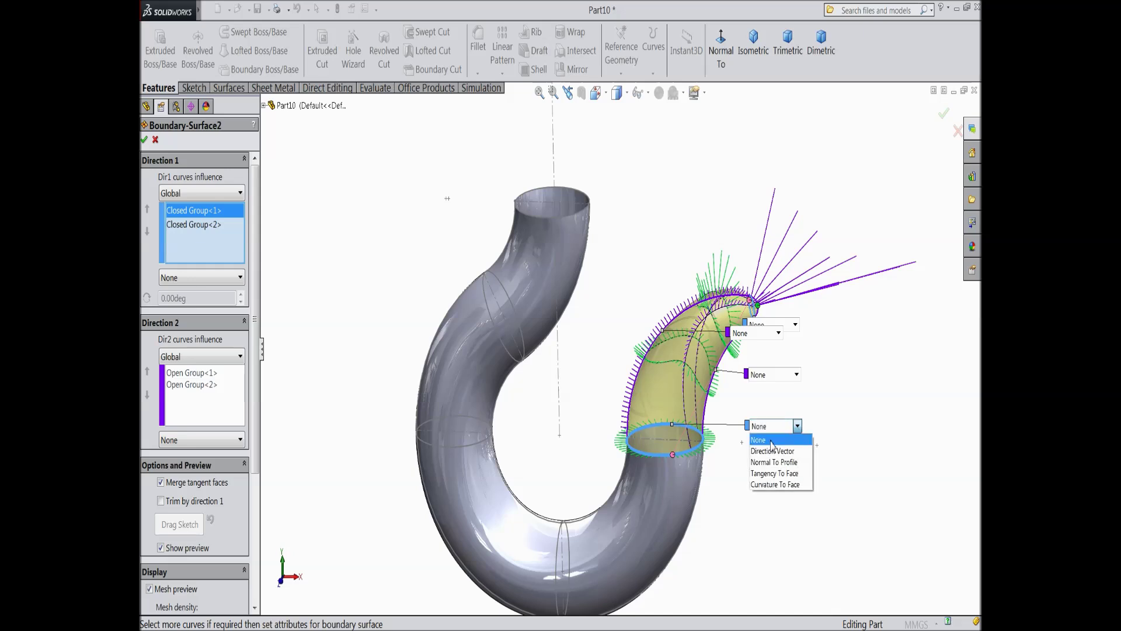
left_click(770, 473)
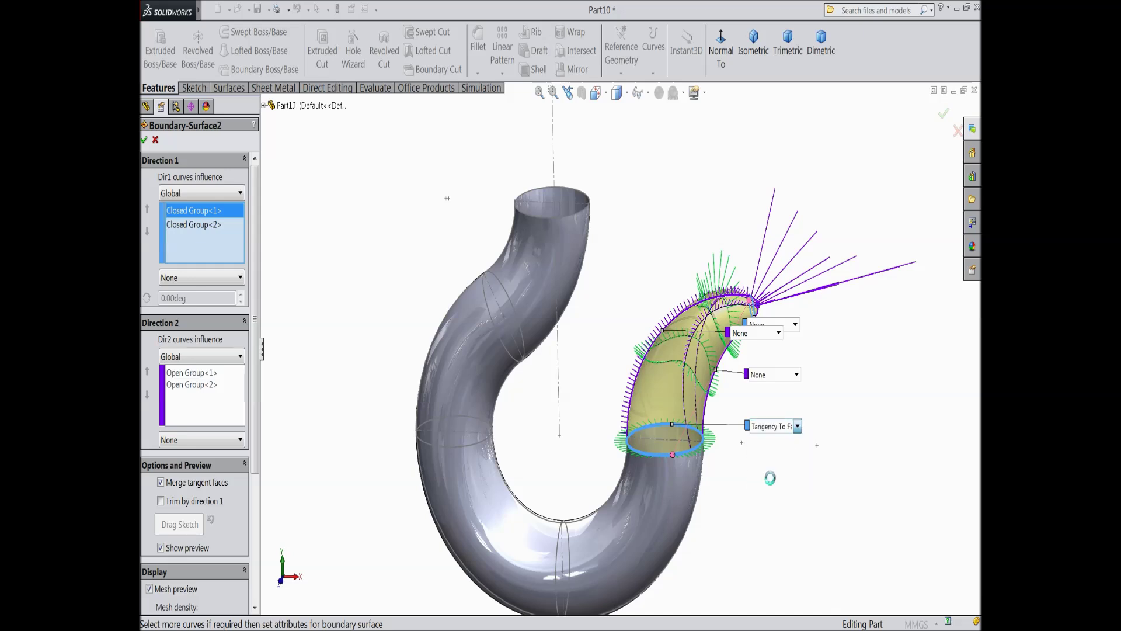
left_click(198, 227)
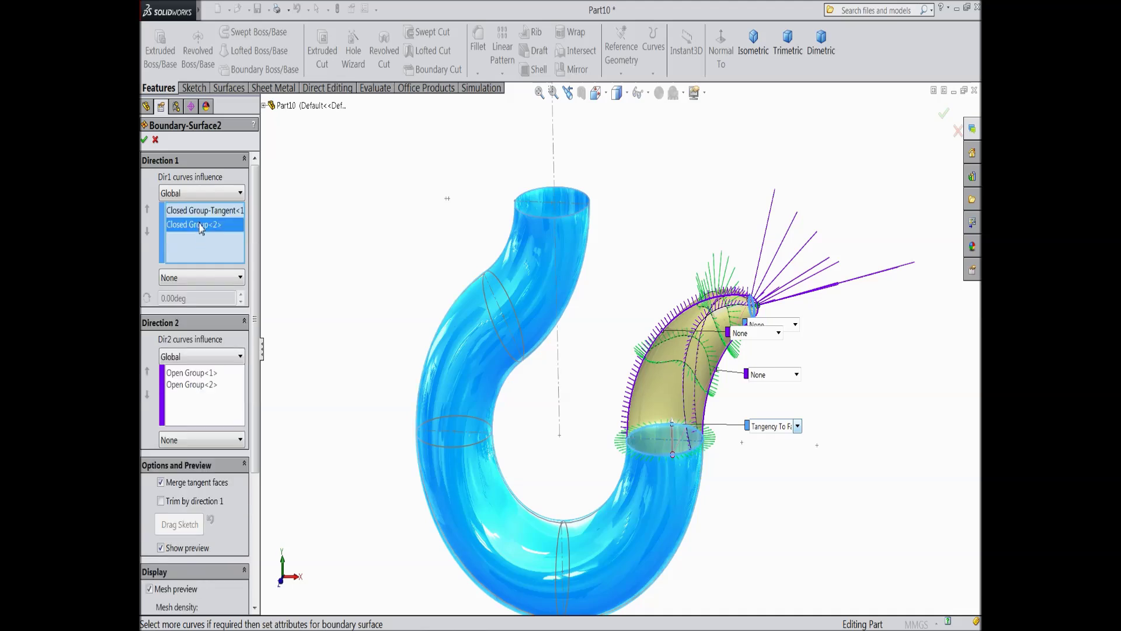
right_click(201, 229)
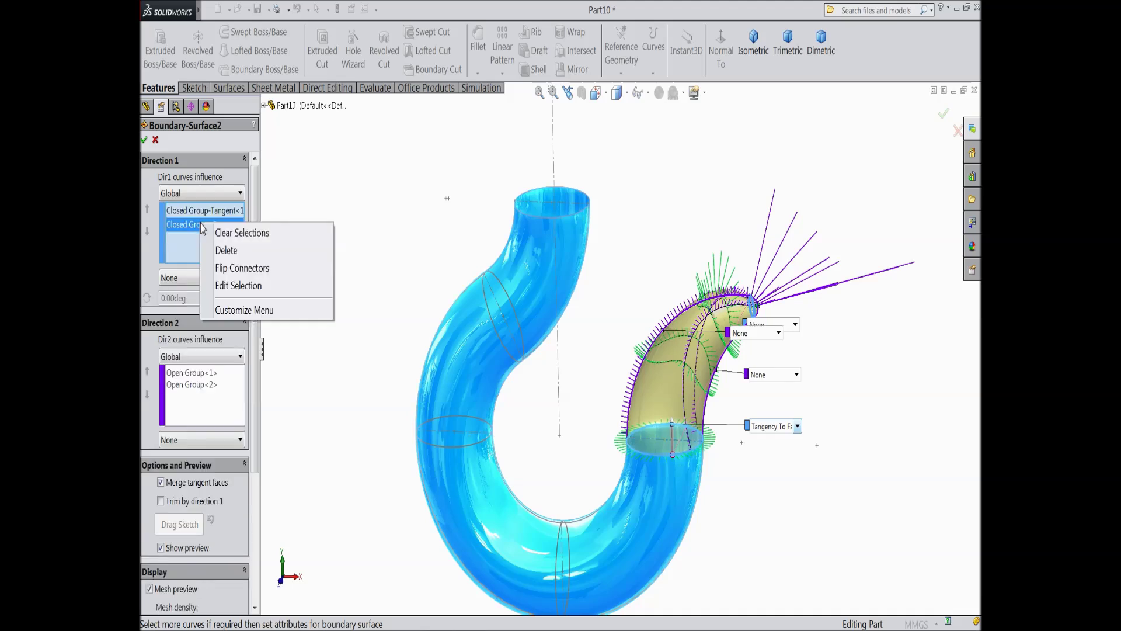
left_click(178, 278)
left_click(178, 281)
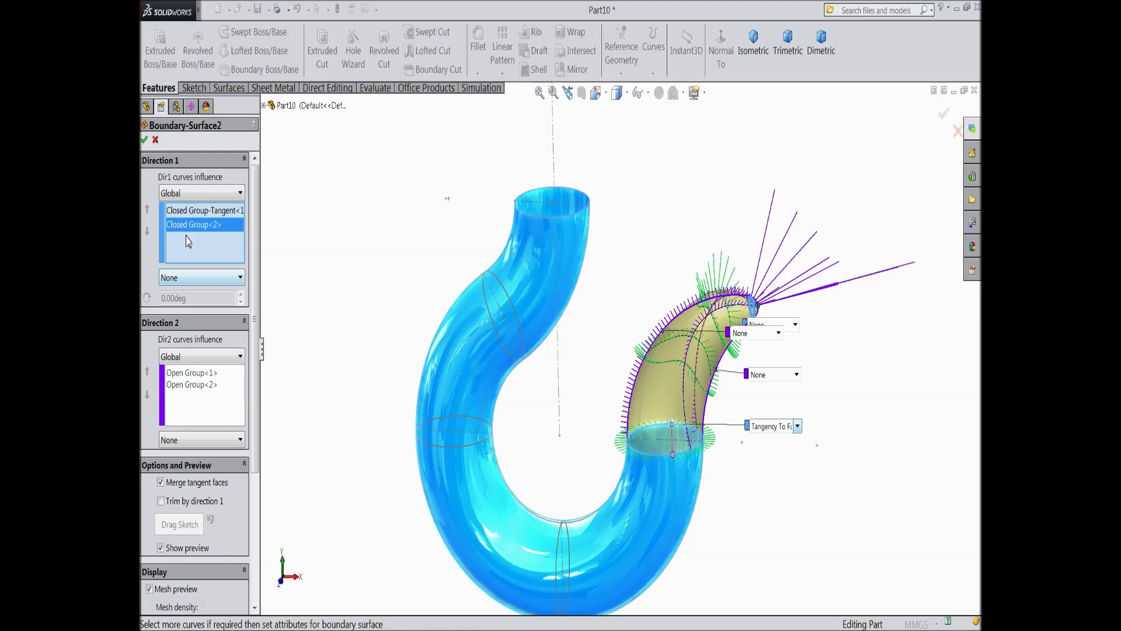
Step: Set the tangent influence of the profile joining the hook tip to the body to 100% and accept the boundary surface
left_click(191, 214)
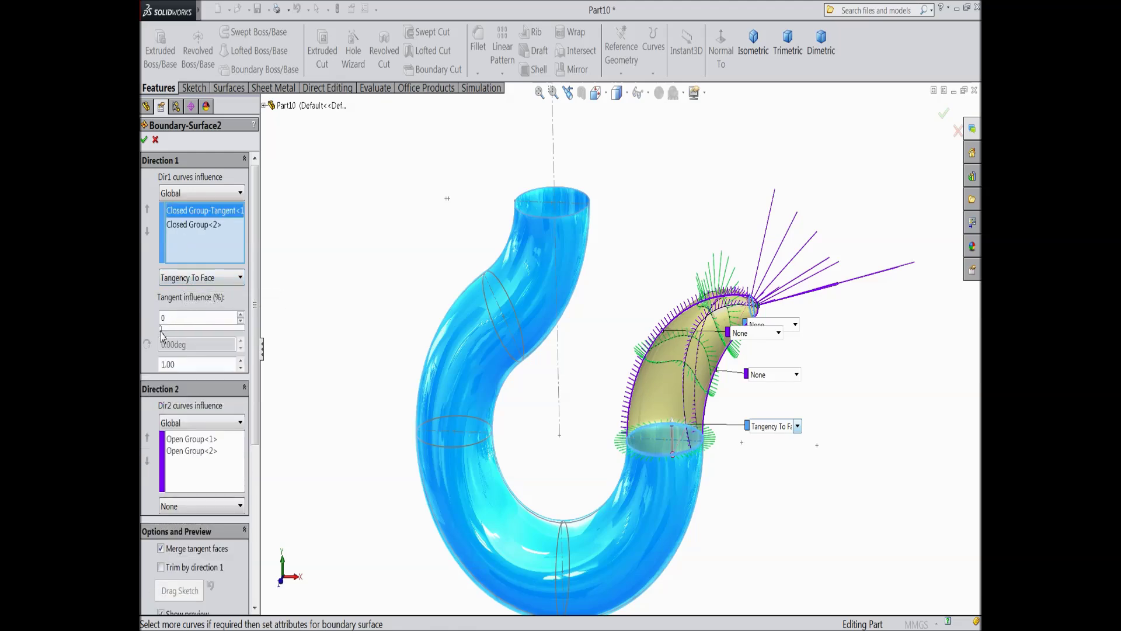
left_click(244, 330)
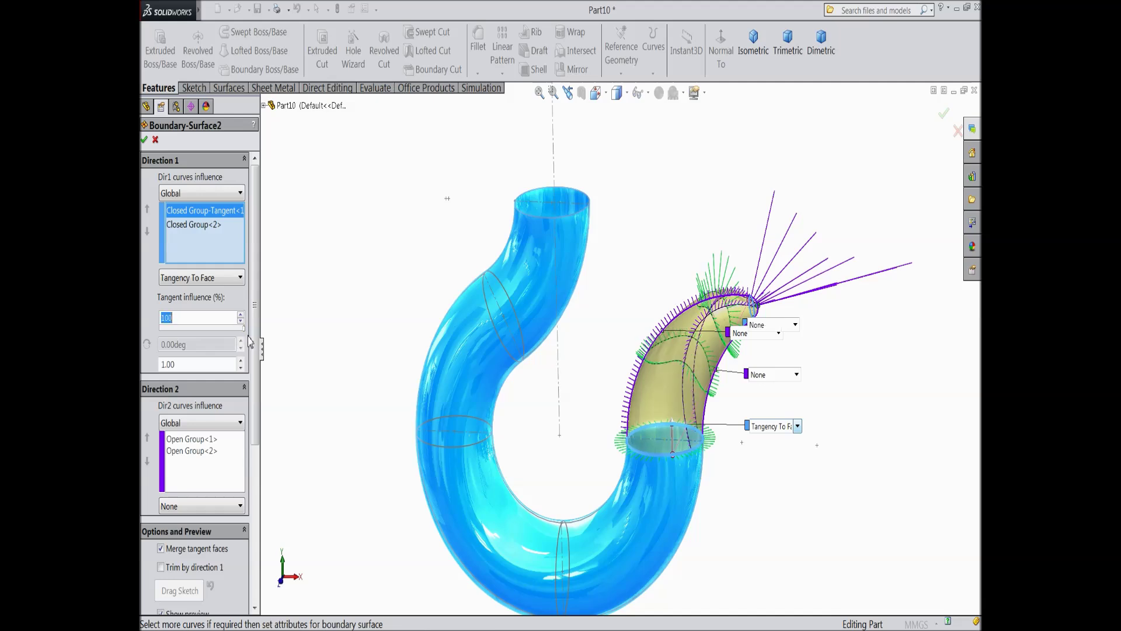
left_click(145, 140)
middle_click_drag(385, 403, 436, 300)
scroll(407, 416, "up", 5)
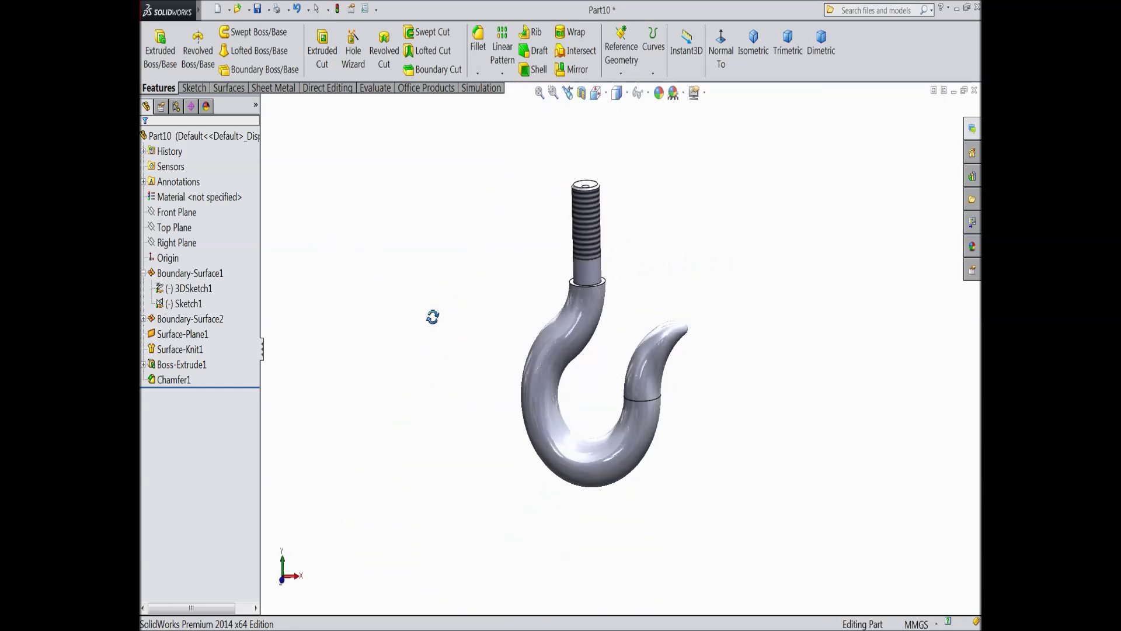
scroll(634, 333, "down", 3)
scroll(612, 346, "up", 1)
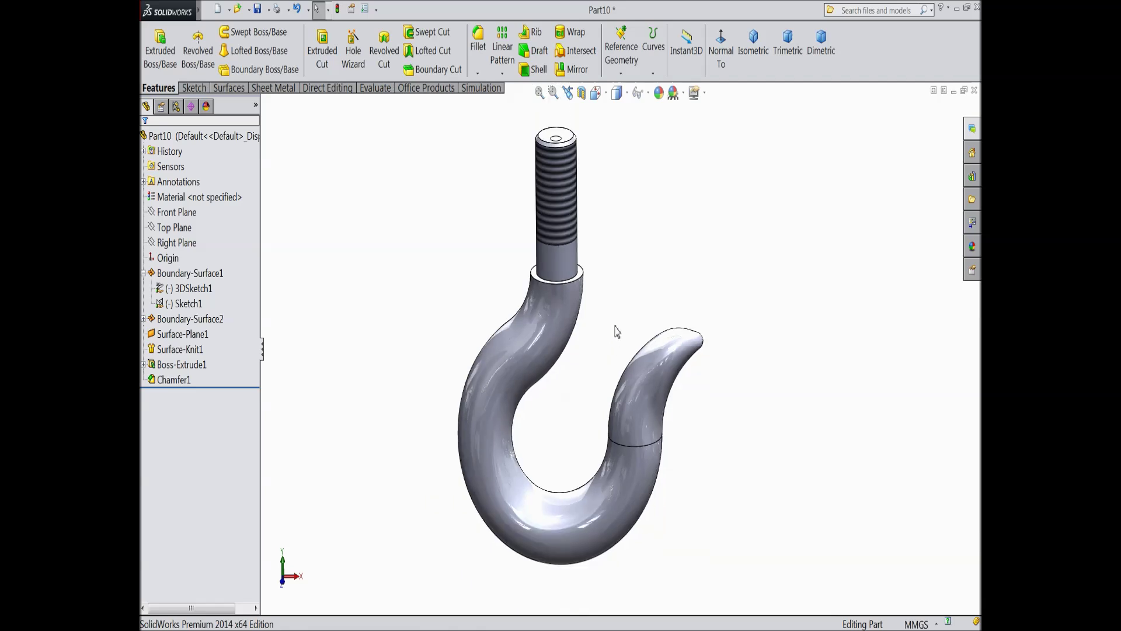
Step: Apply the brushed steel appearance from the Metal > Steel category to the whole part
left_click(199, 136)
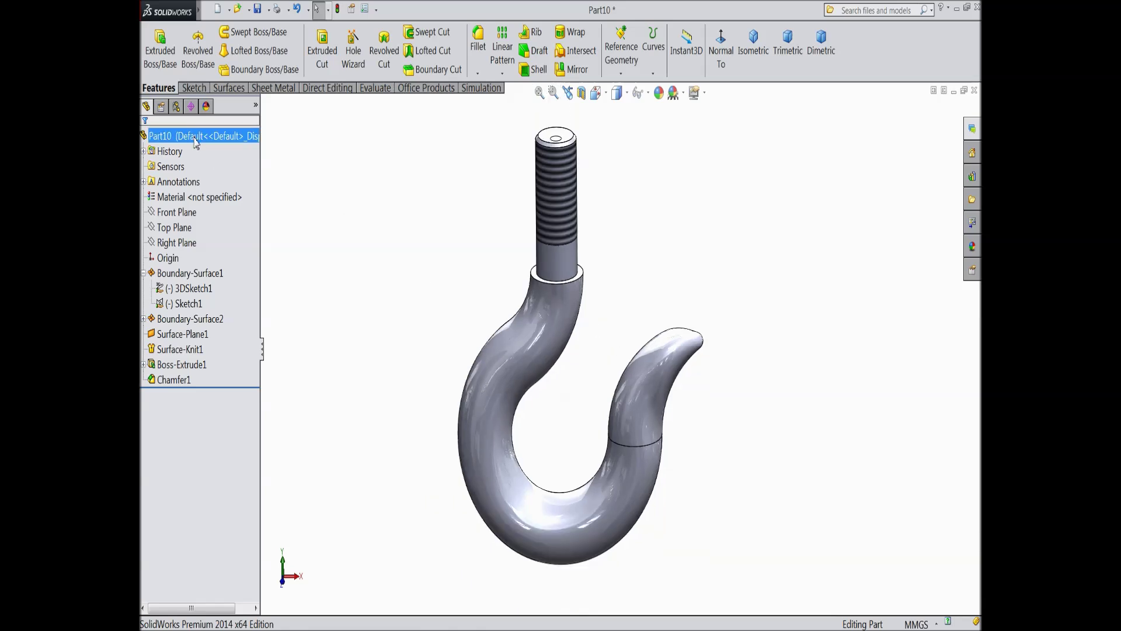
left_click(659, 93)
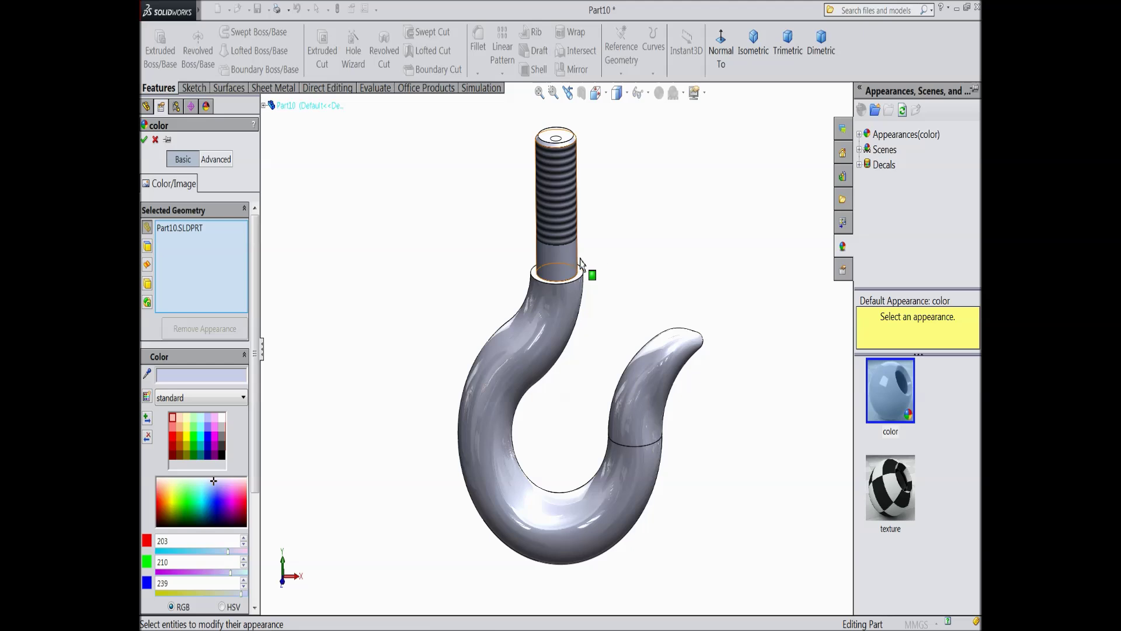
left_click(860, 135)
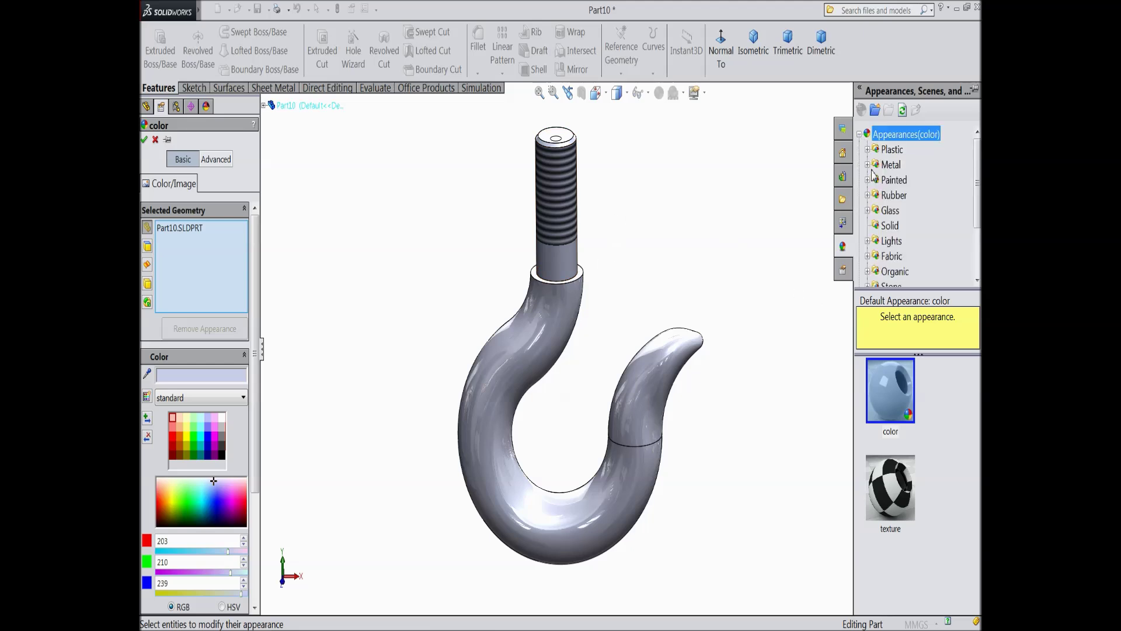
left_click(868, 166)
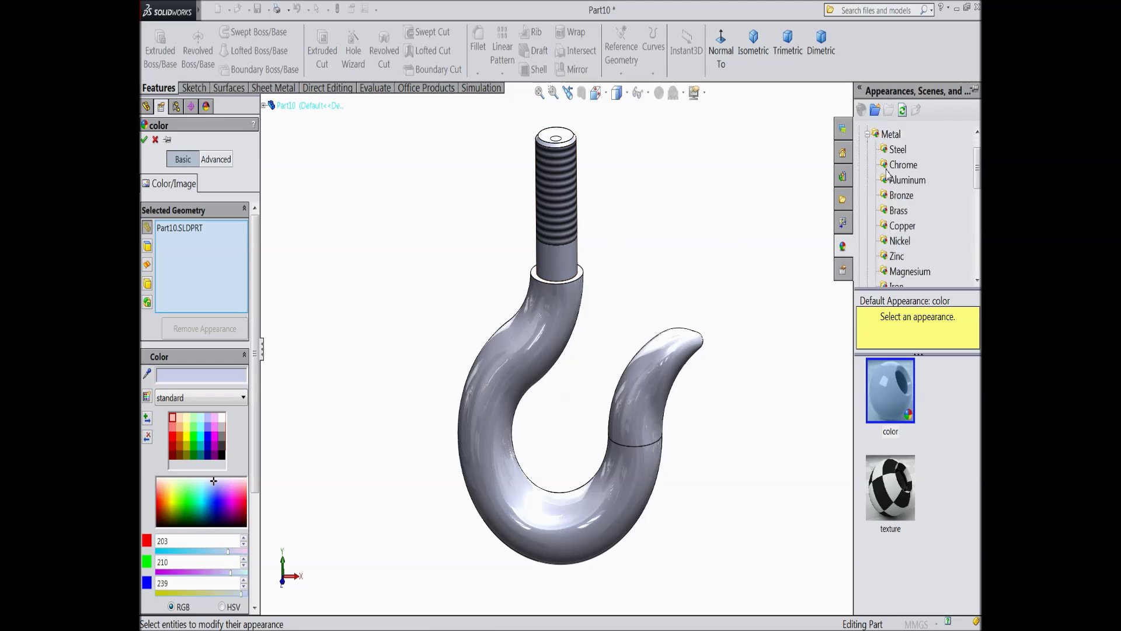
left_click(897, 150)
left_click(899, 498)
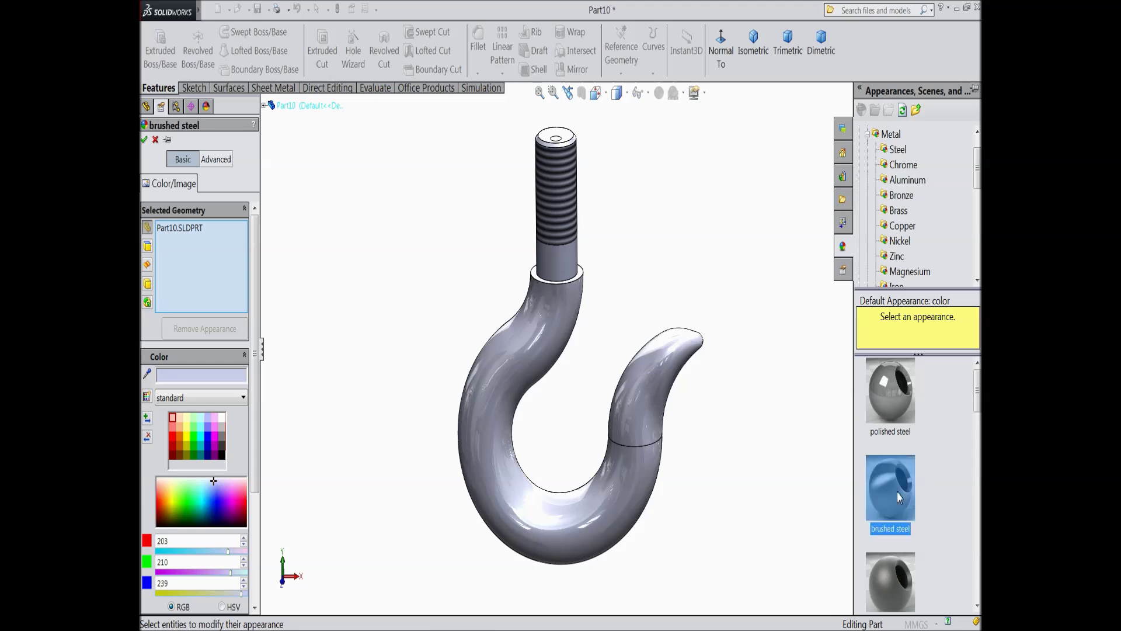
left_click(892, 578)
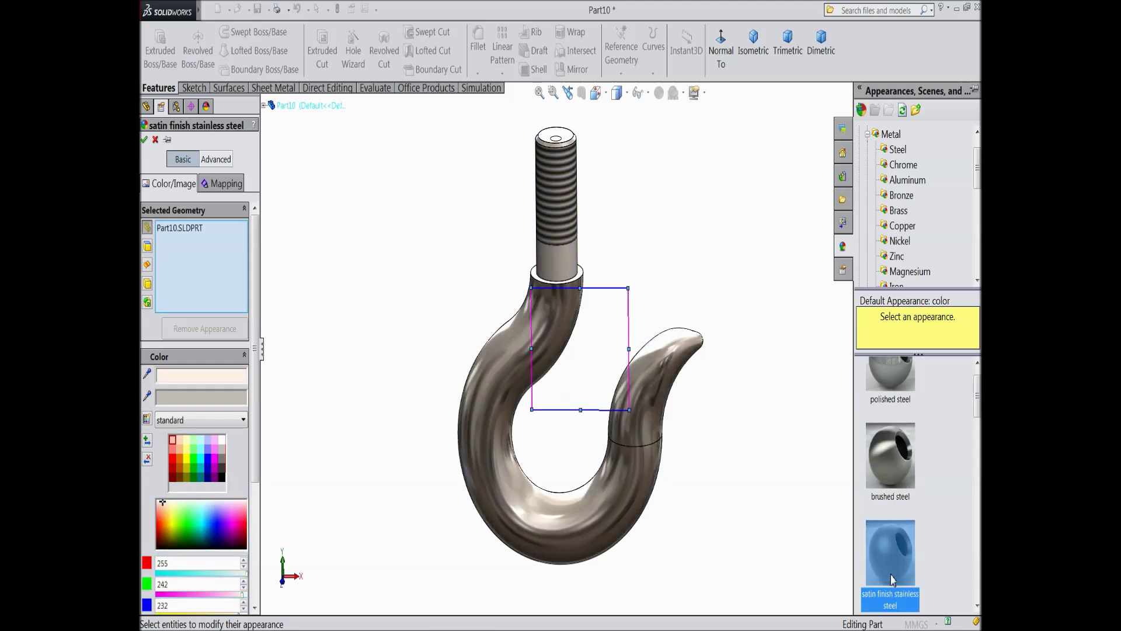
left_click(892, 489)
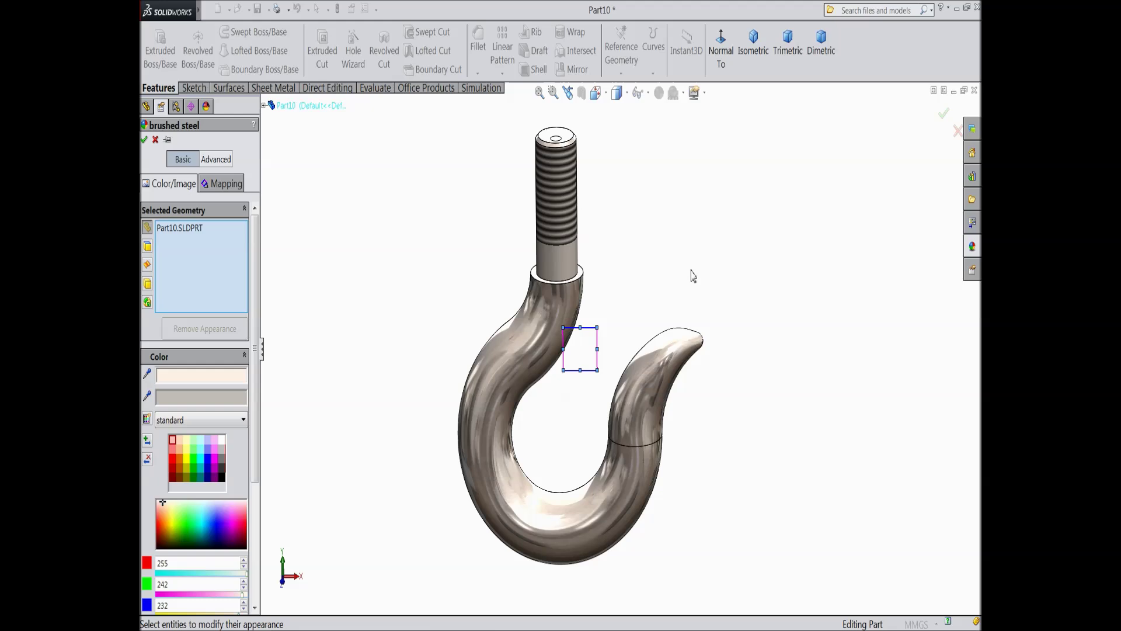
left_click(144, 140)
middle_click_drag(571, 406, 596, 408)
scroll(588, 387, "down", 5)
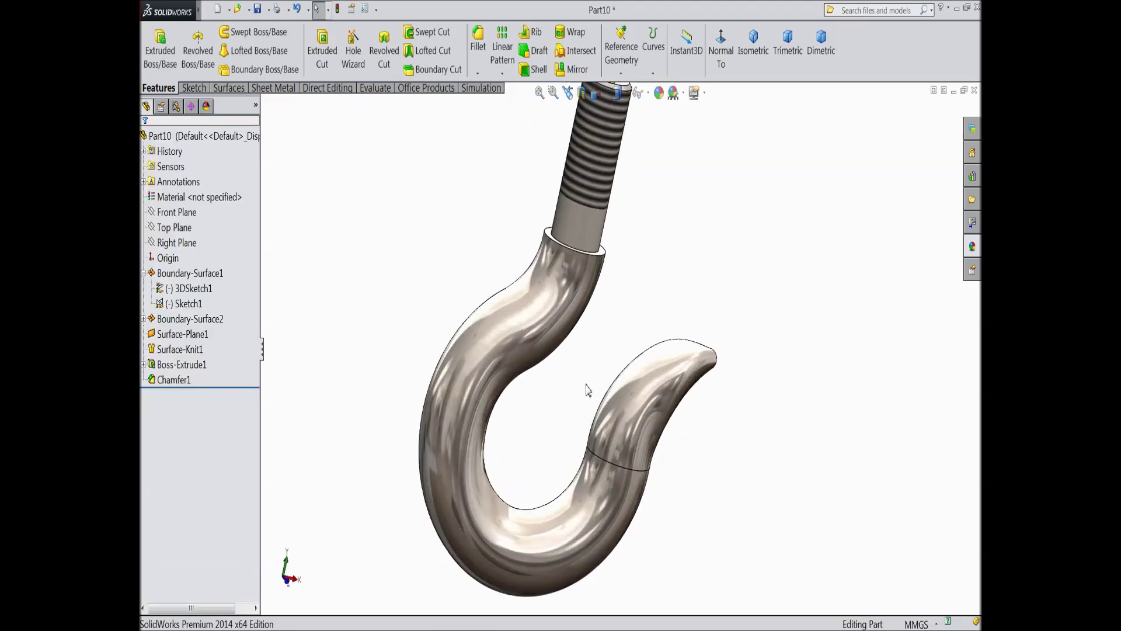
scroll(528, 446, "up", 5)
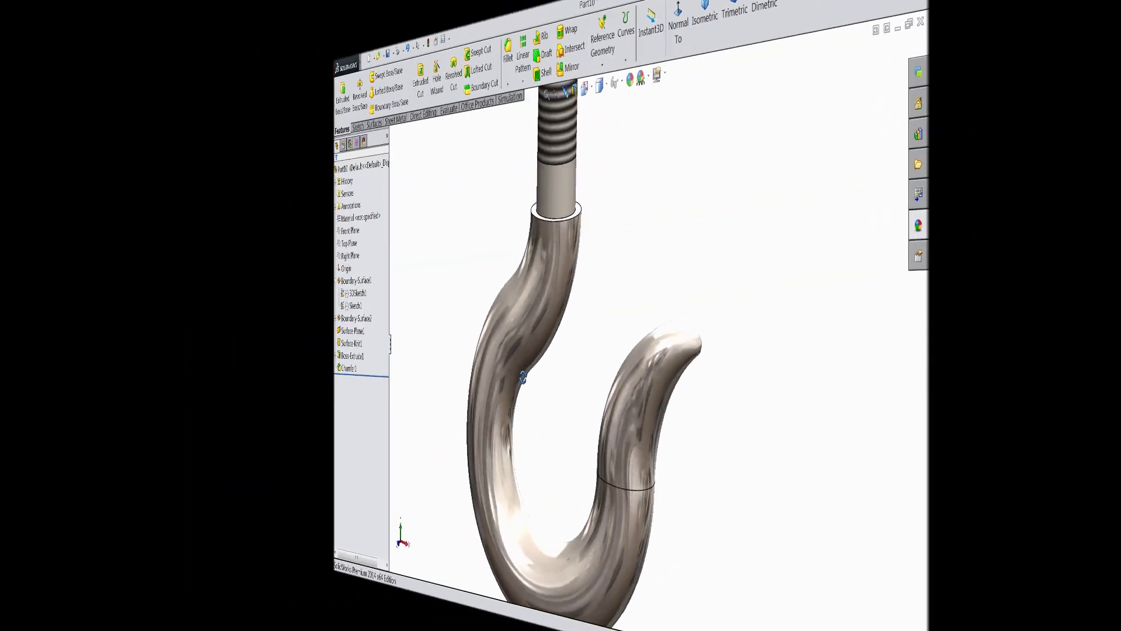